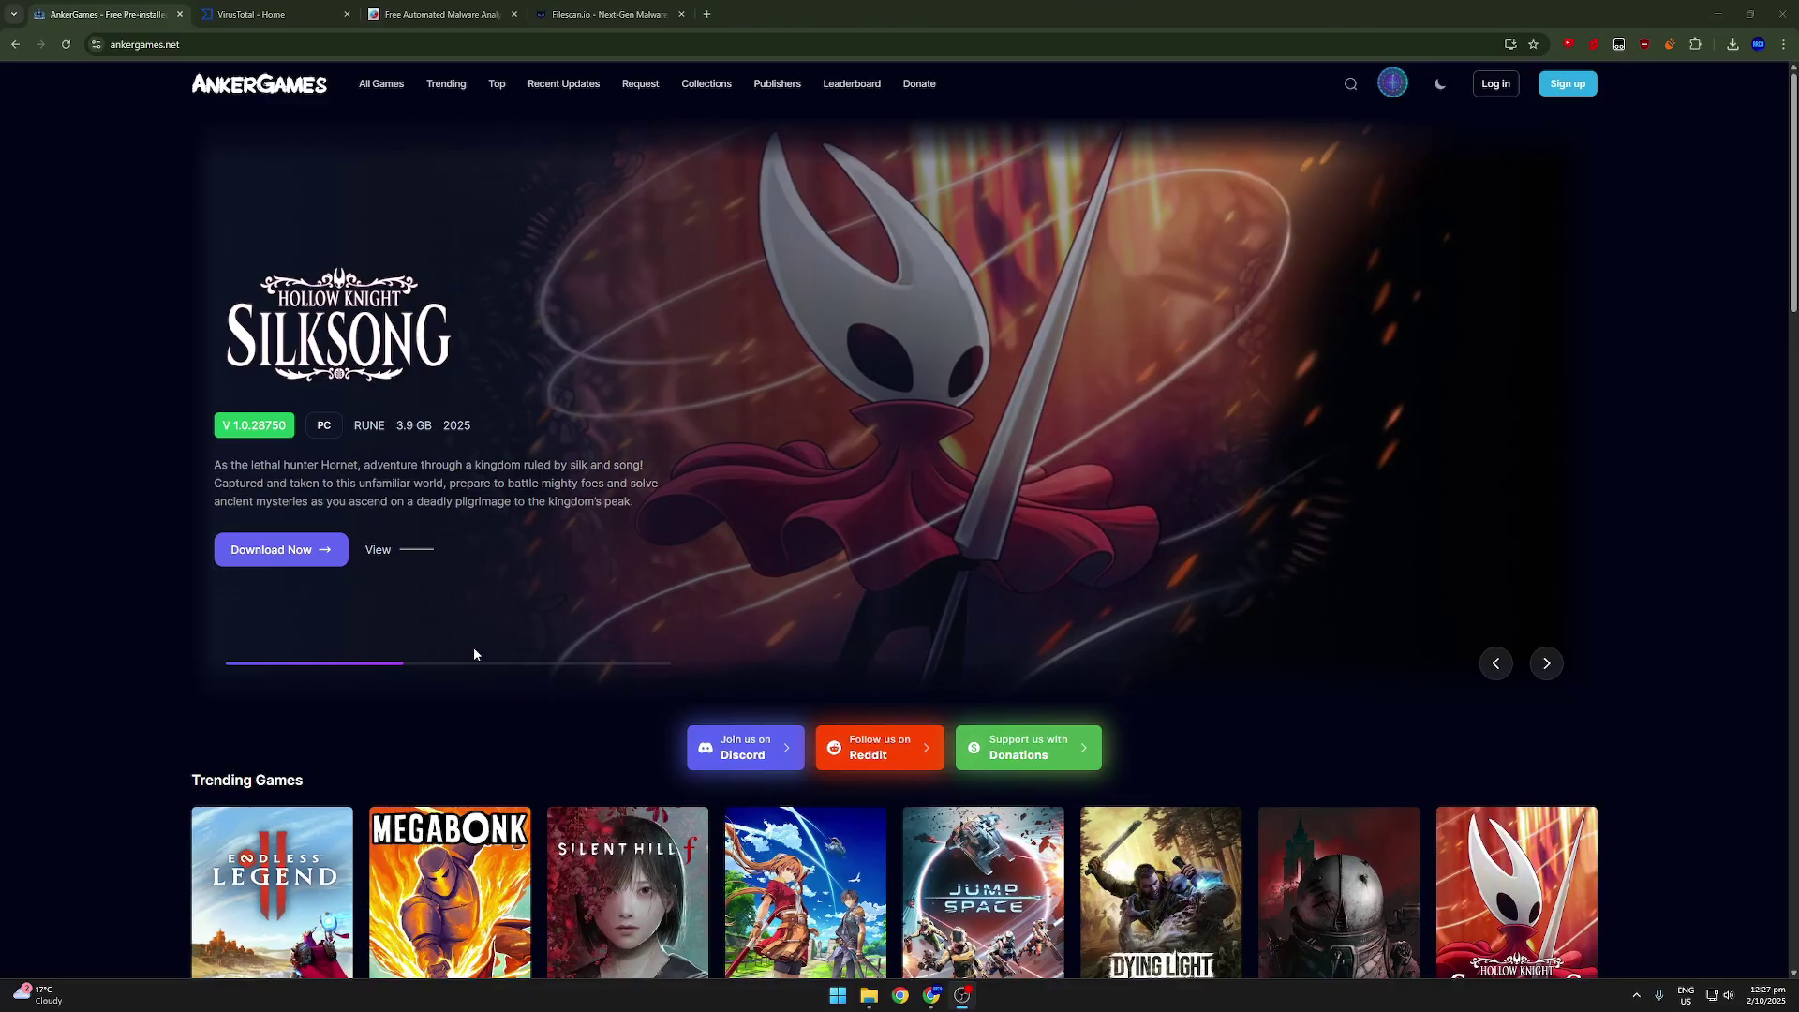
# Step: Peek inside the SlimeRancher2_Data subfolder (17 items), then return to the Slime Rancher 2 folder
pyautogui.click(869, 995)
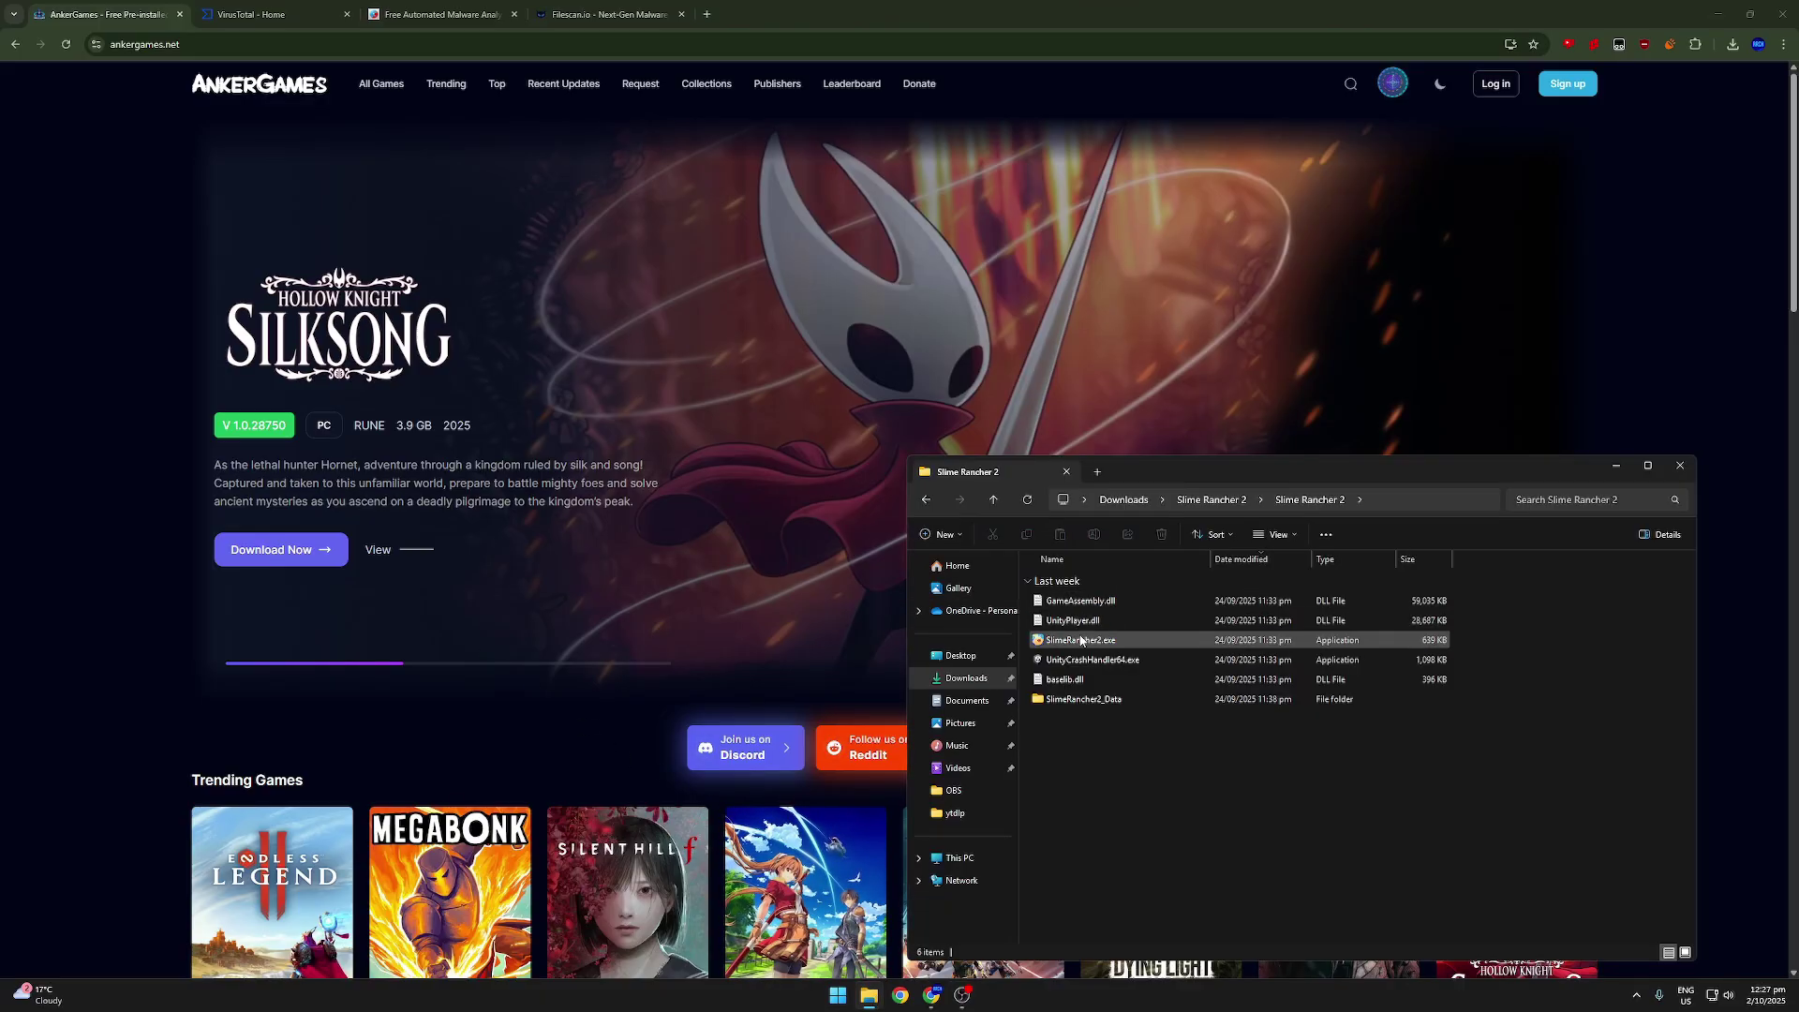
pyautogui.moveTo(1111, 645)
pyautogui.doubleClick(1084, 699)
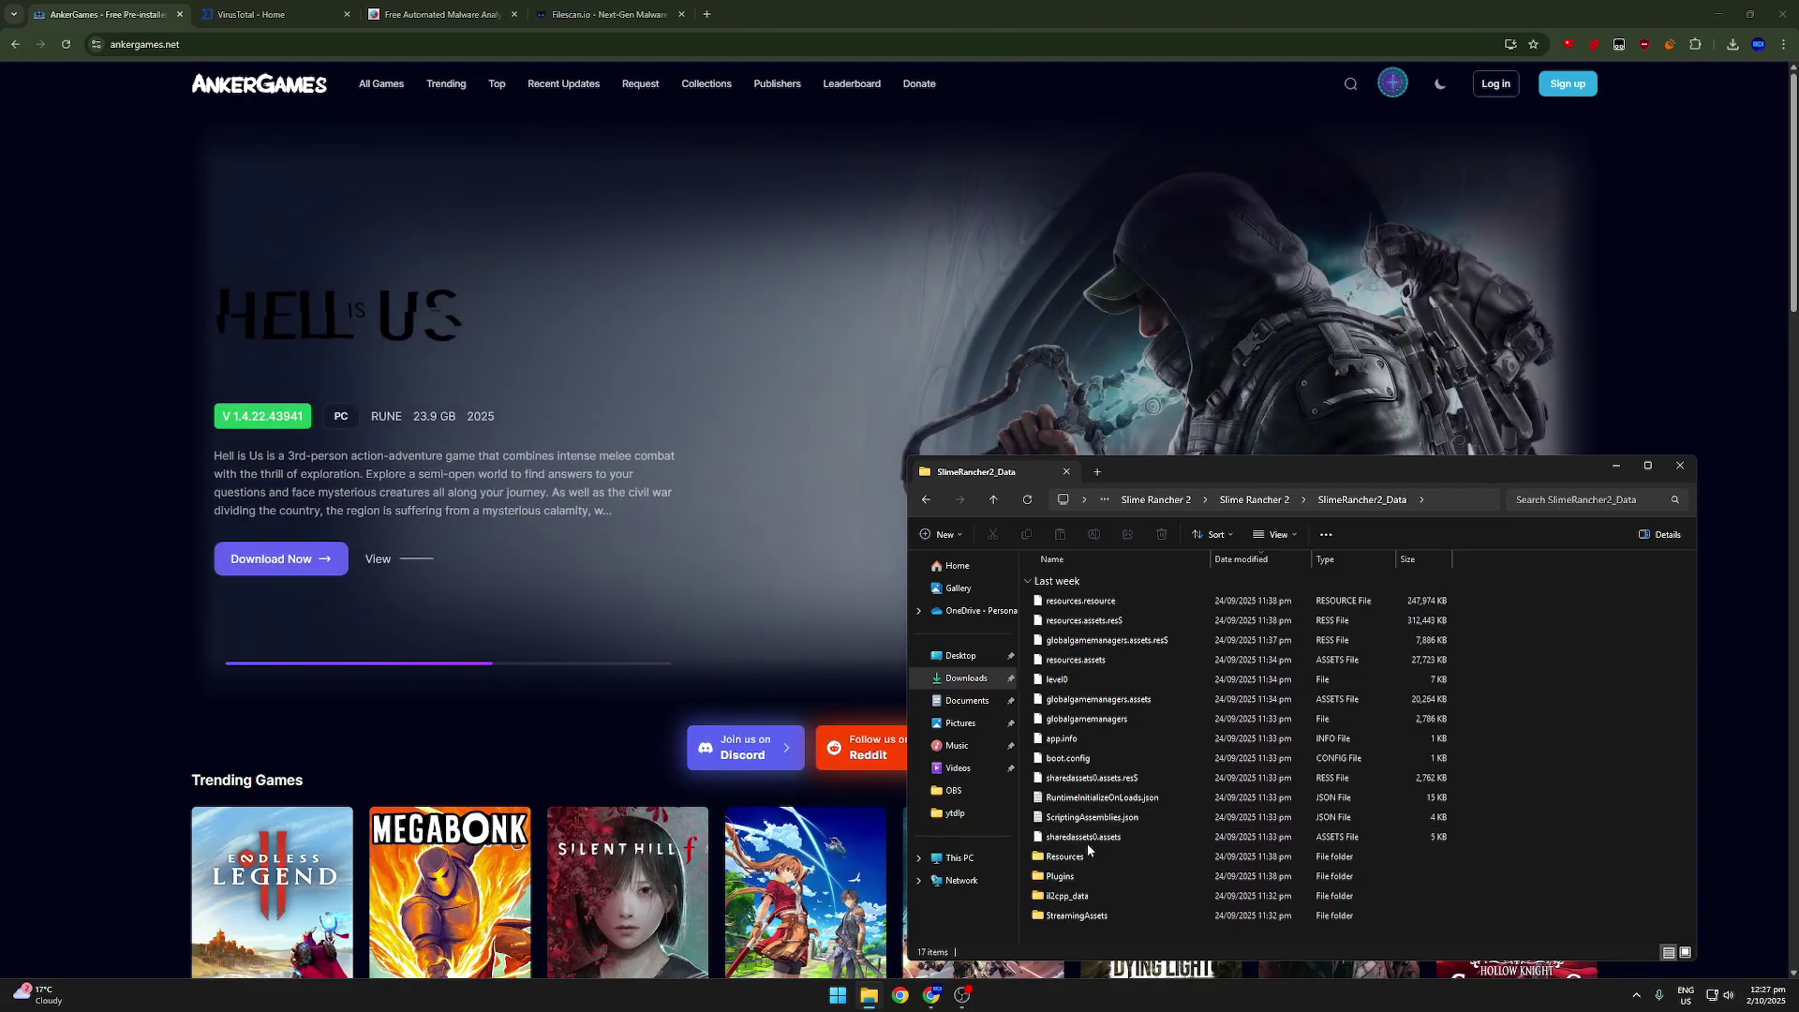
pyautogui.click(926, 500)
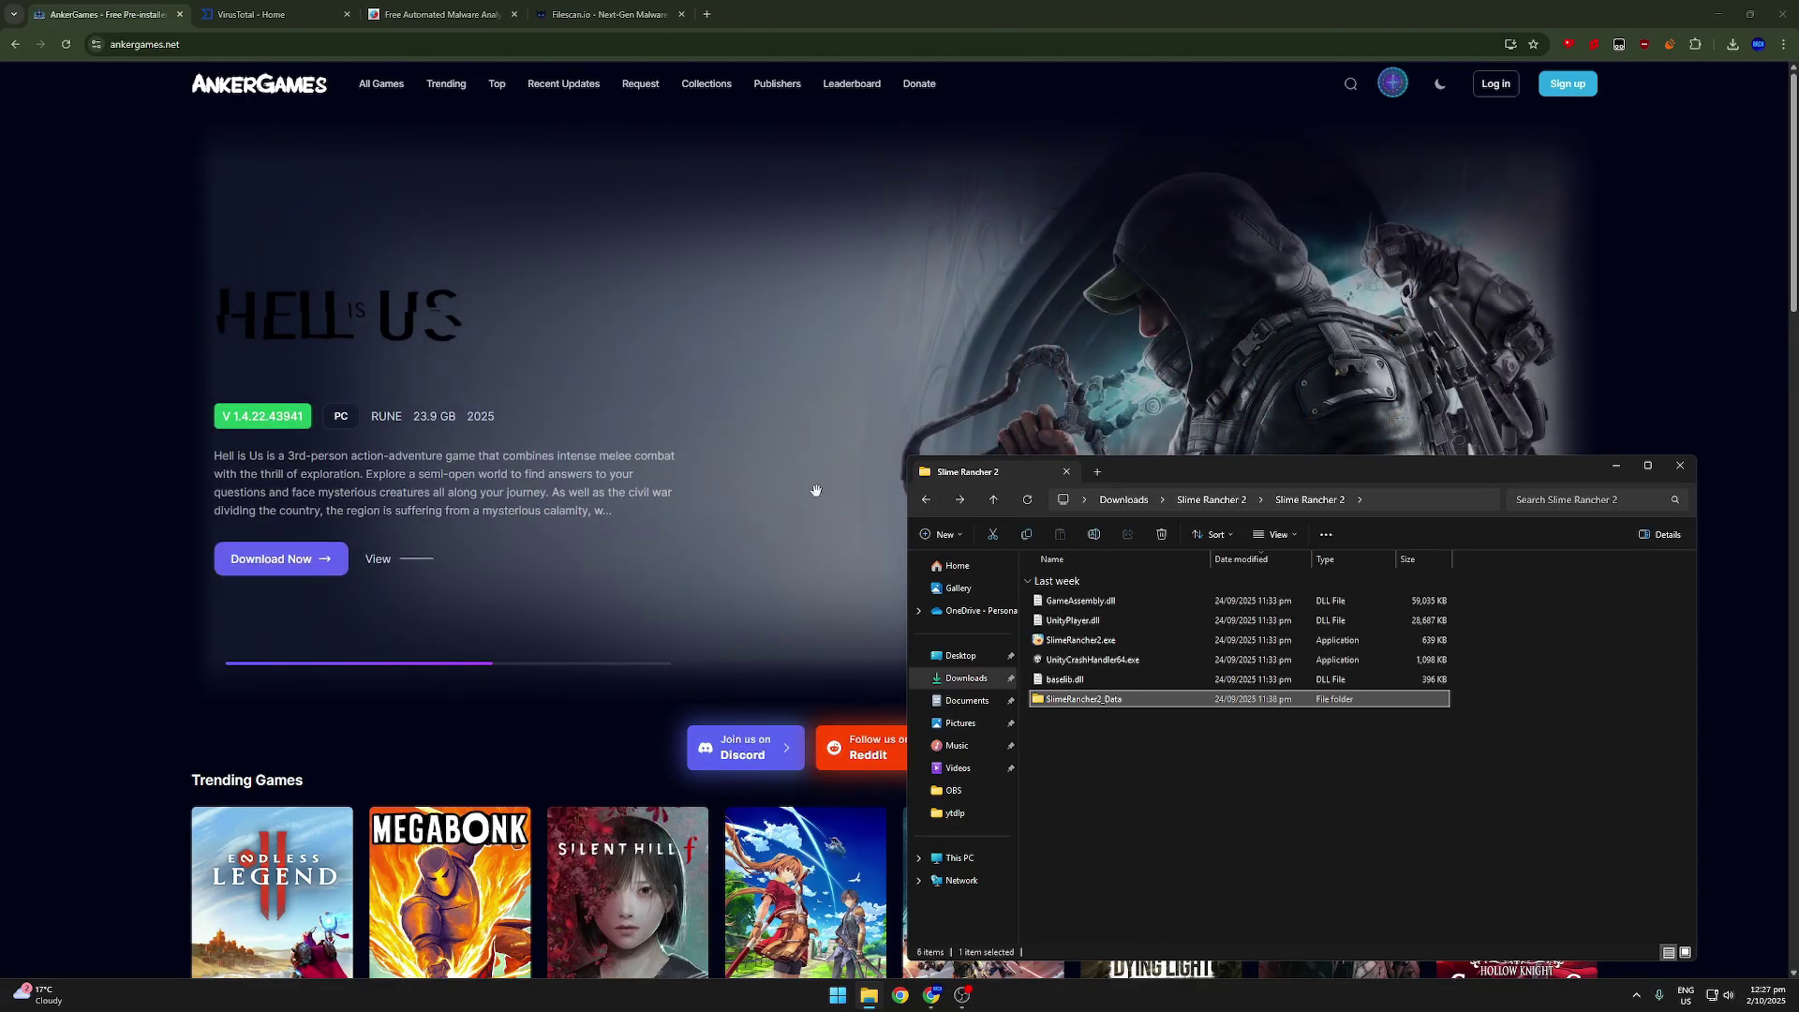
# Step: Upload SlimeRancher2.exe to VirusTotal; 0 of 72 security vendors flag it as malicious
pyautogui.click(267, 13)
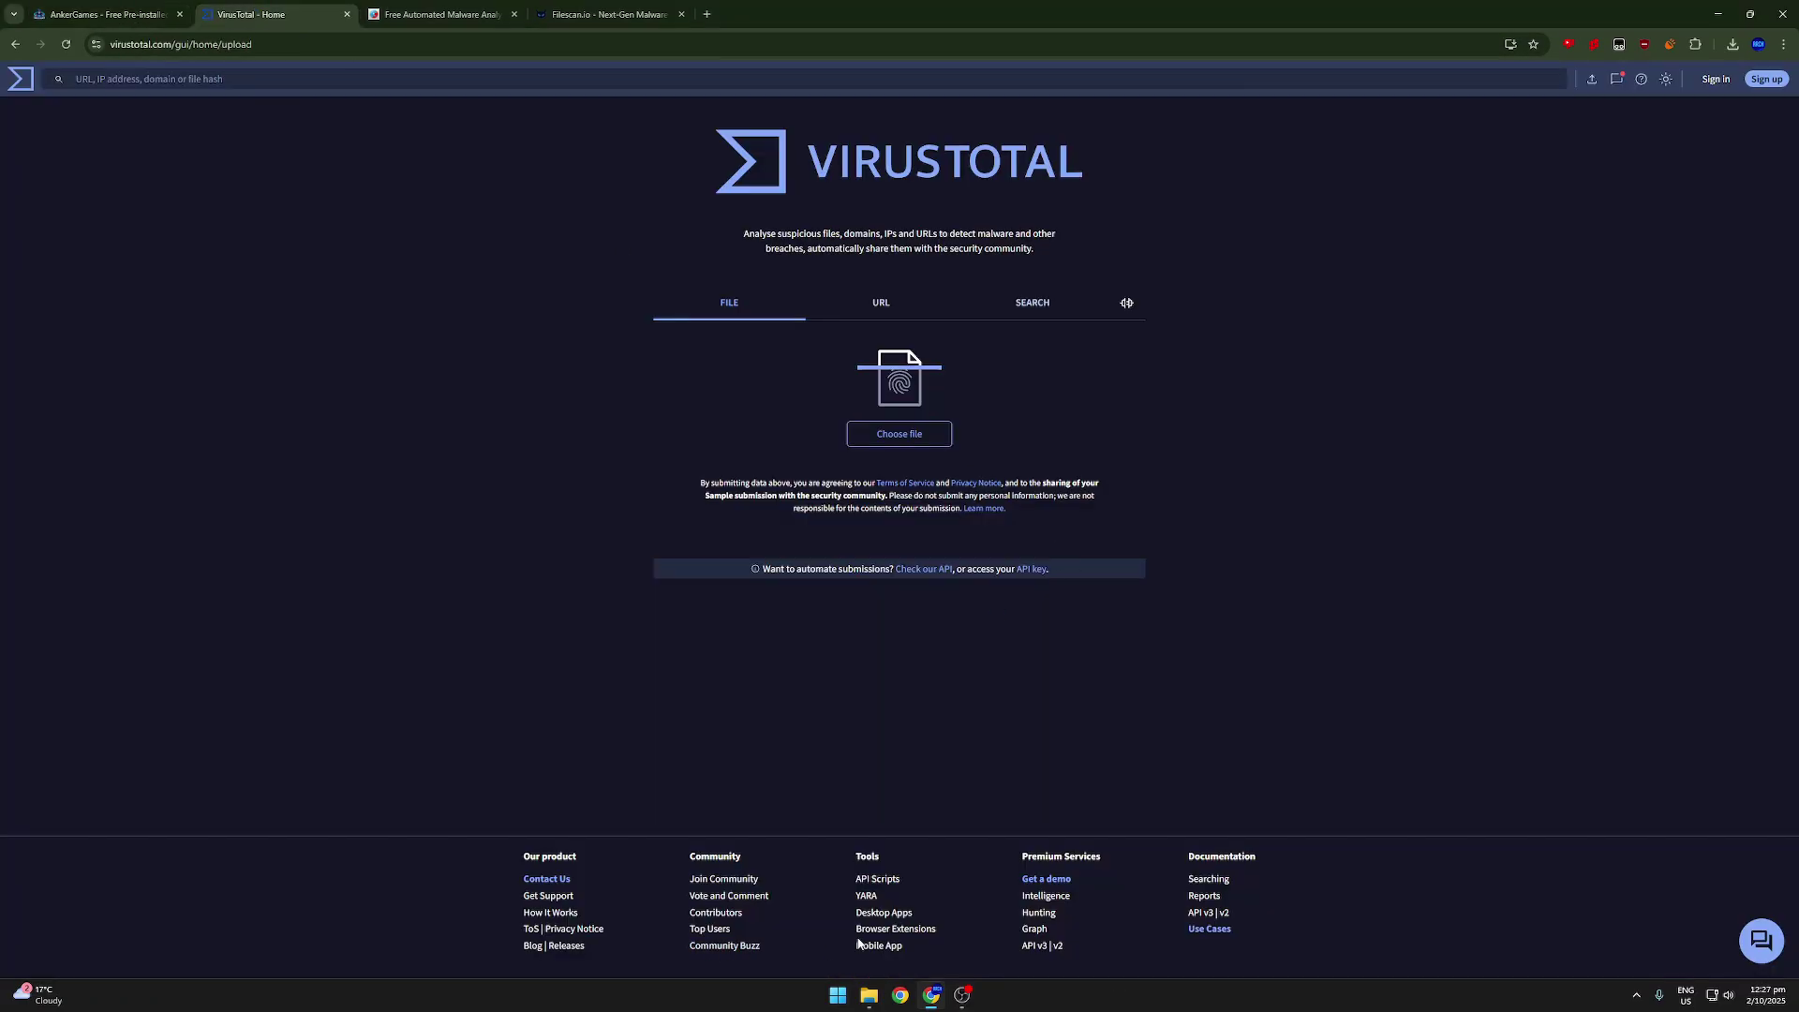
pyautogui.click(869, 995)
pyautogui.click(1085, 641)
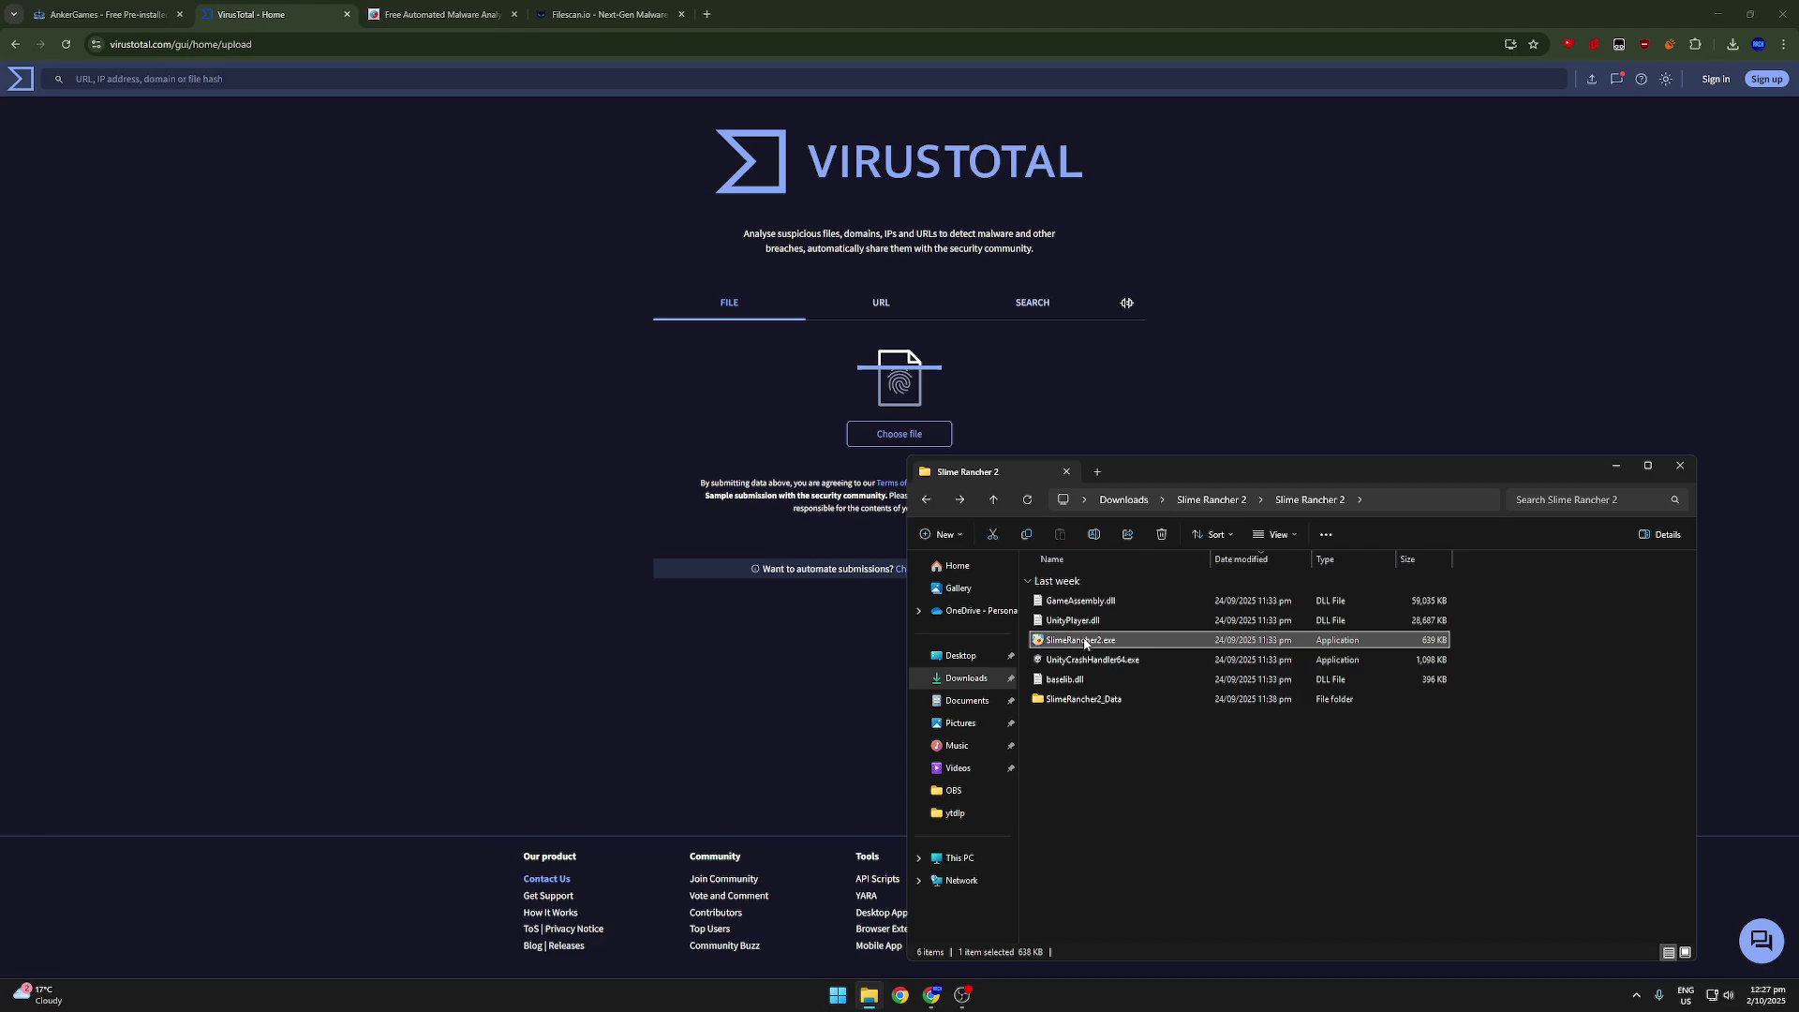
pyautogui.moveTo(1084, 643); pyautogui.dragTo(723, 497)
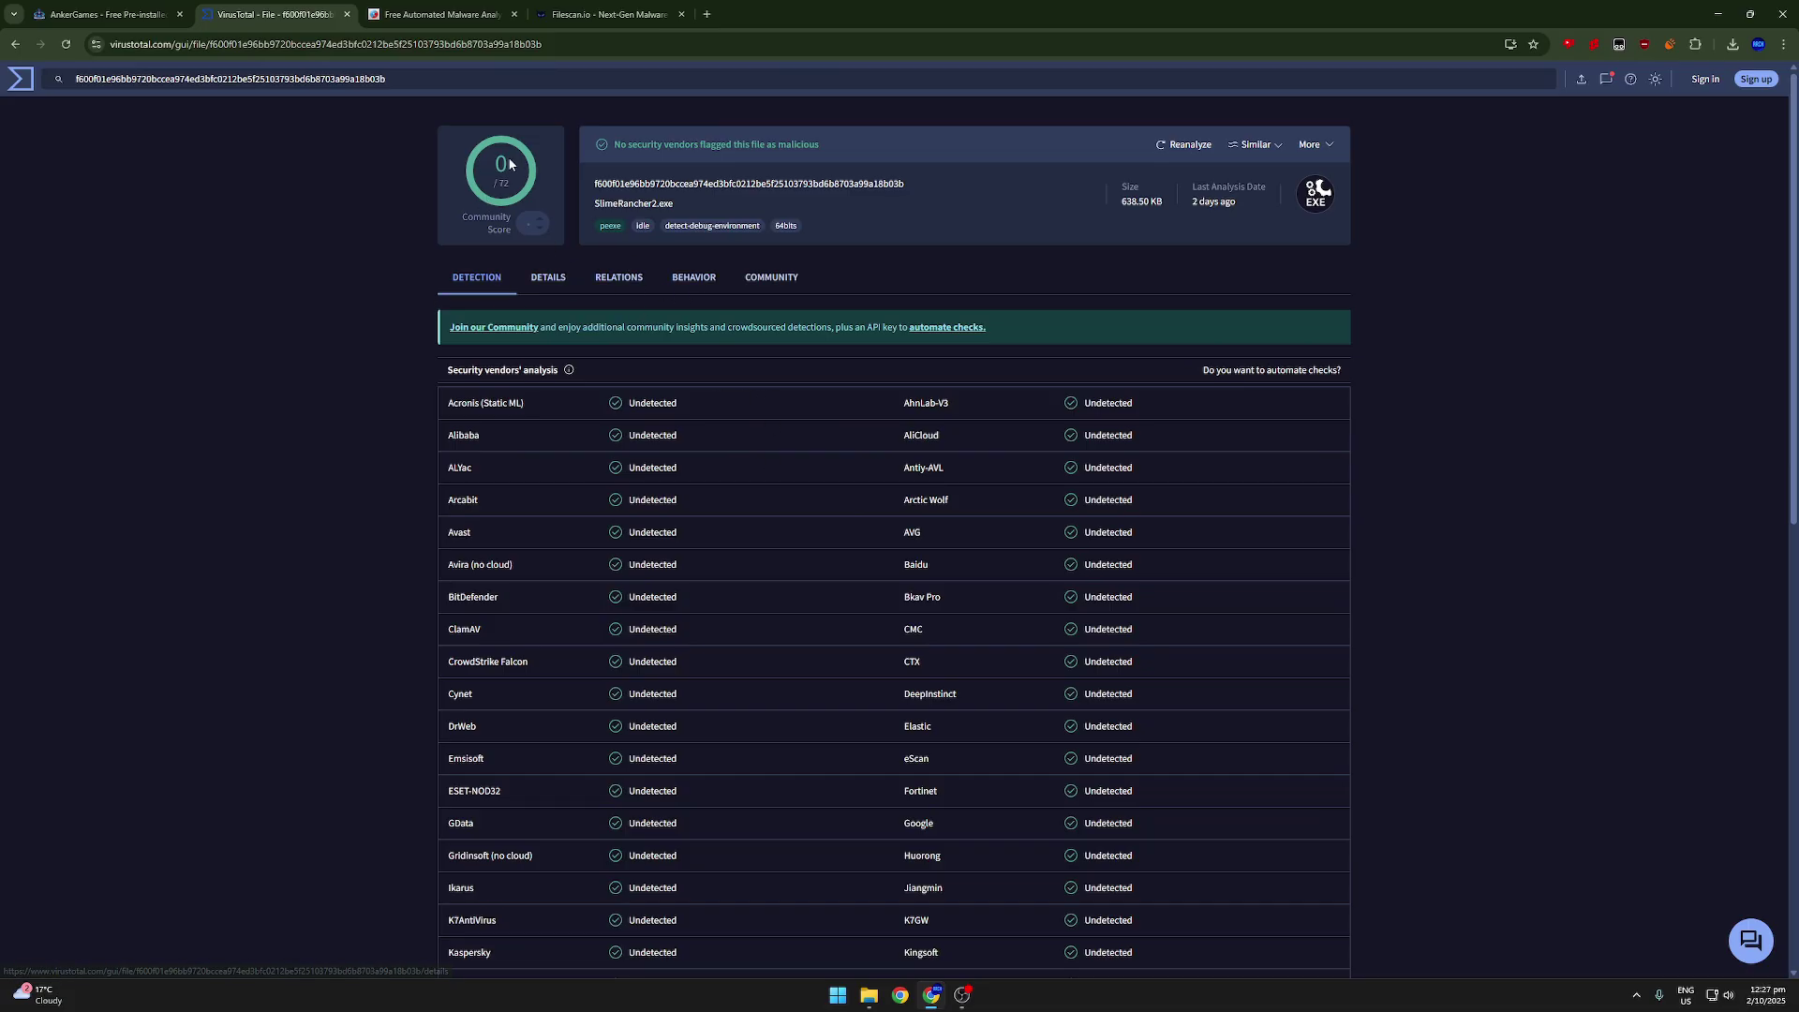
# Step: Open the Behavior report and expand the Discovery and Defense Evasion MITRE tactics
pyautogui.click(682, 277)
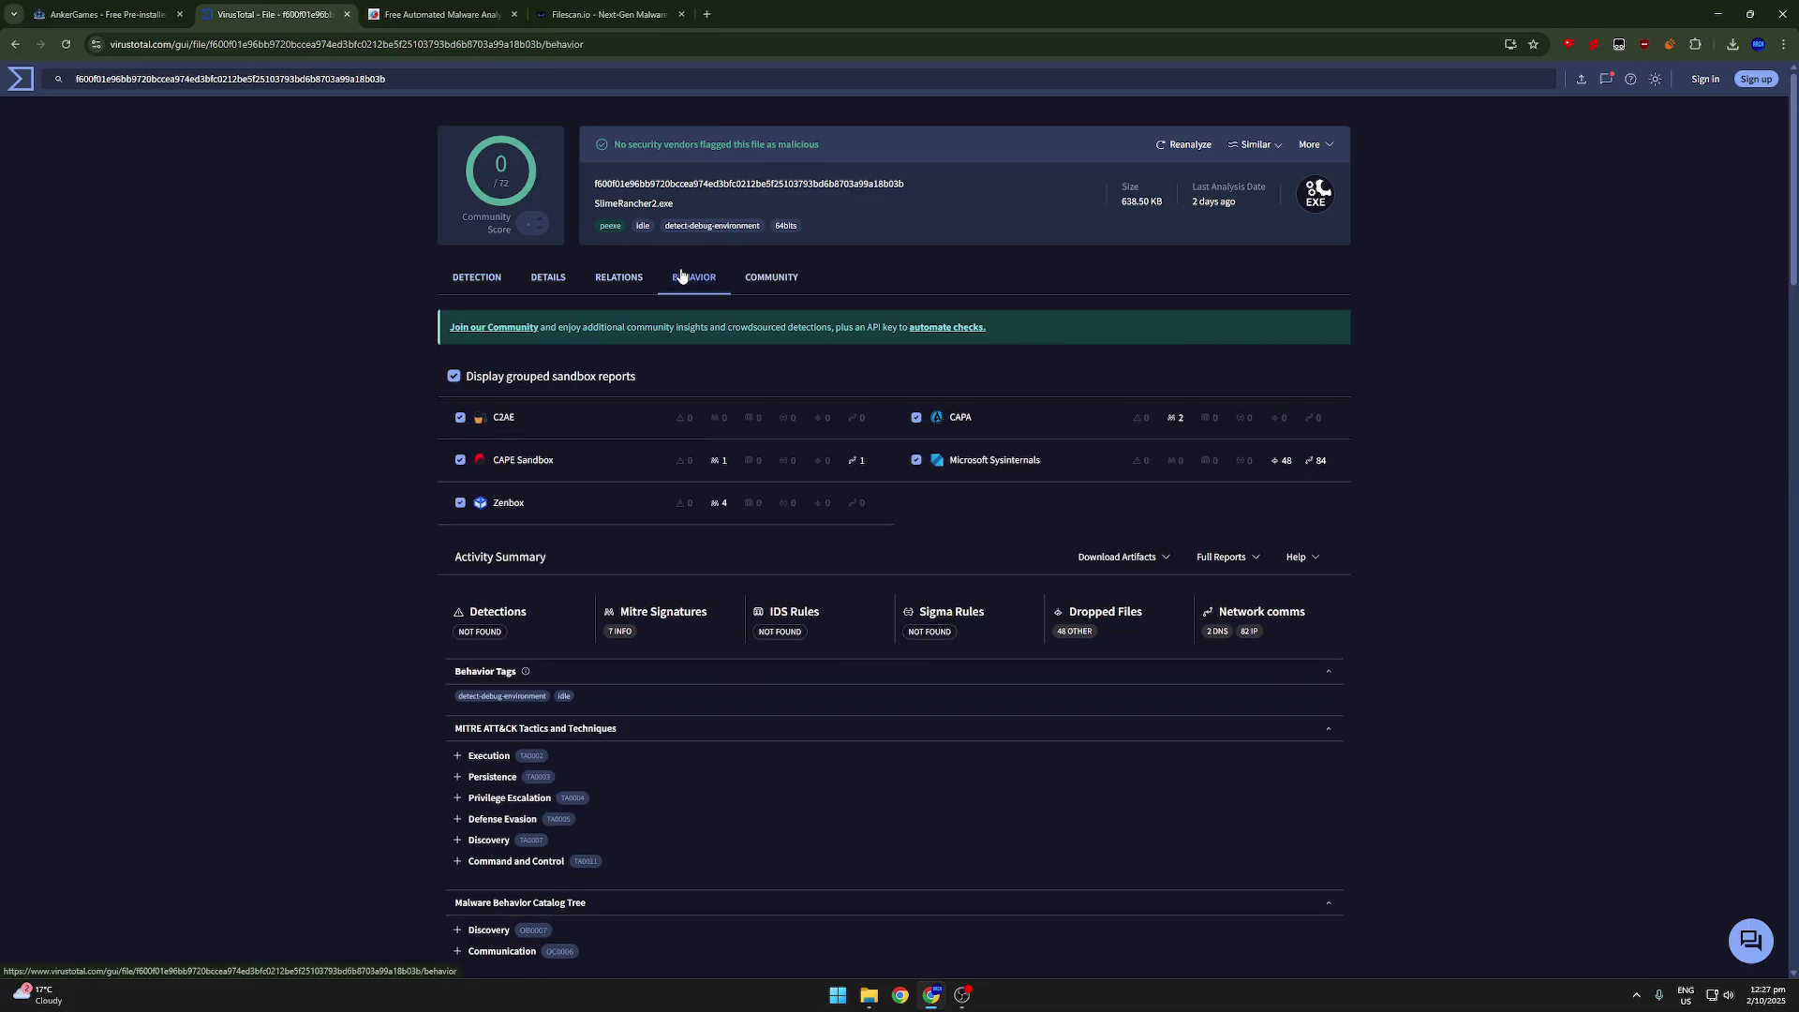
pyautogui.scroll(-7, 436, 591)
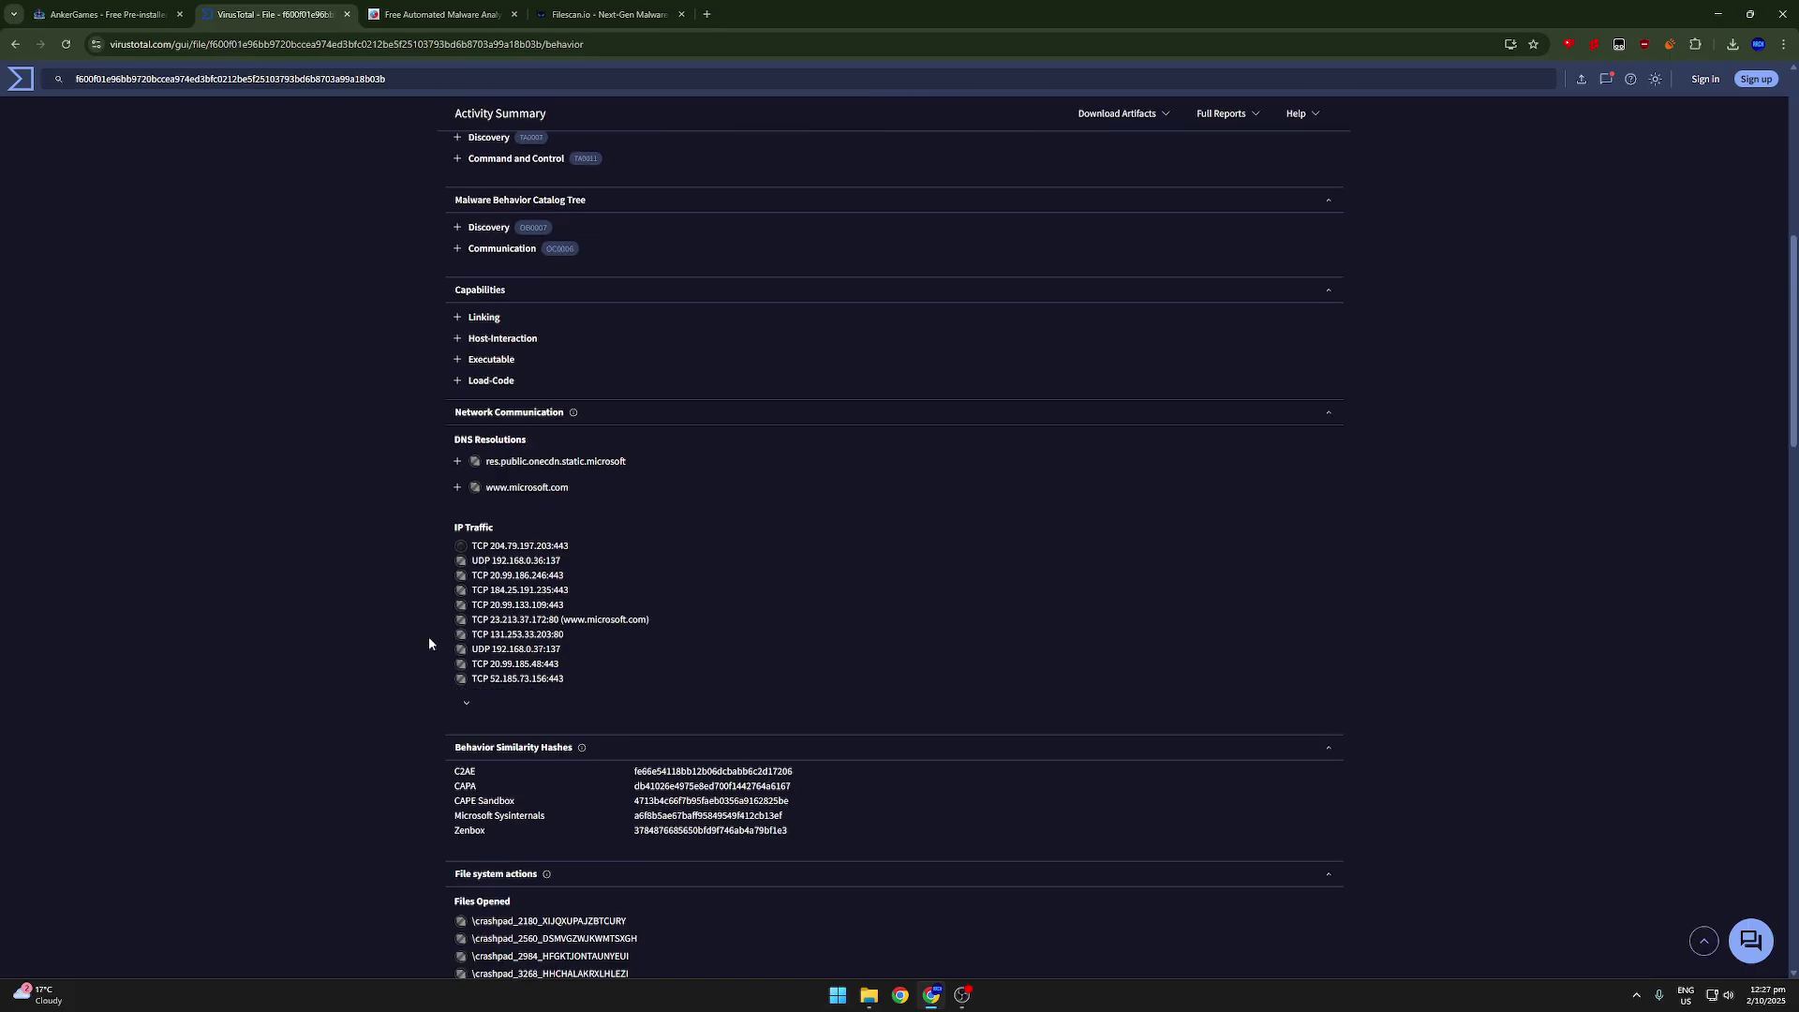
pyautogui.scroll(3, 429, 643)
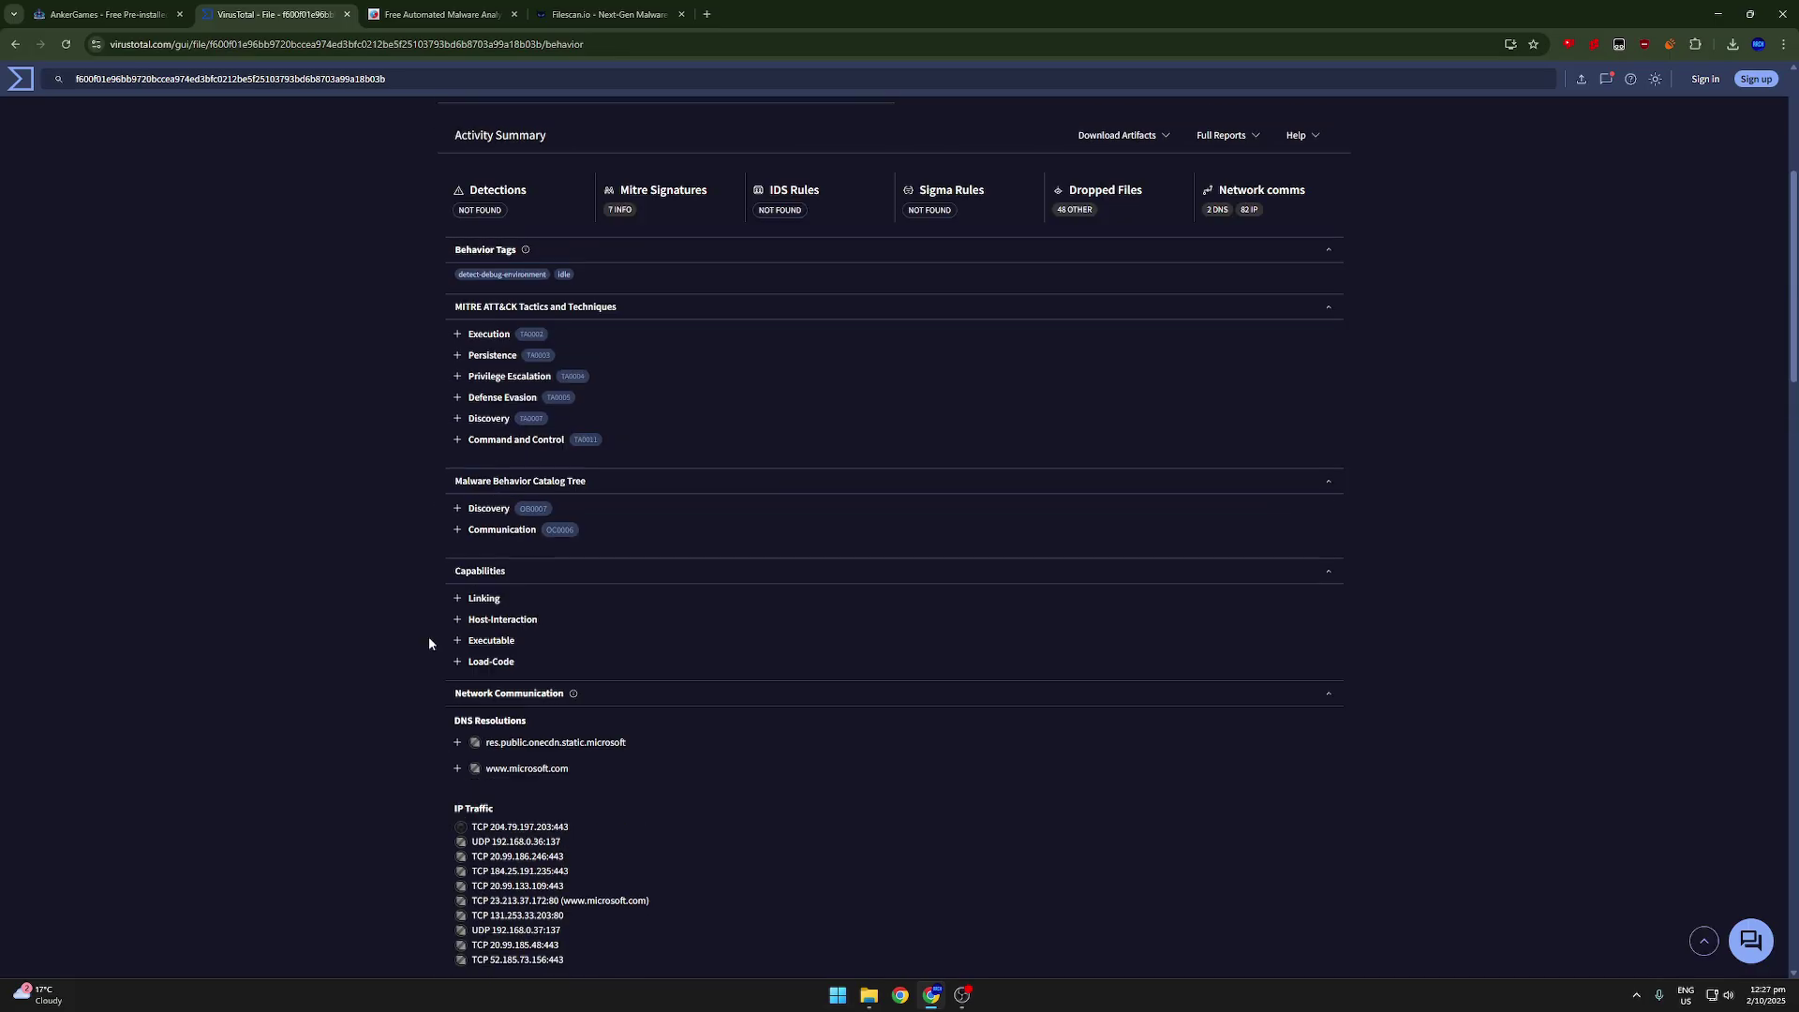
pyautogui.click(462, 619)
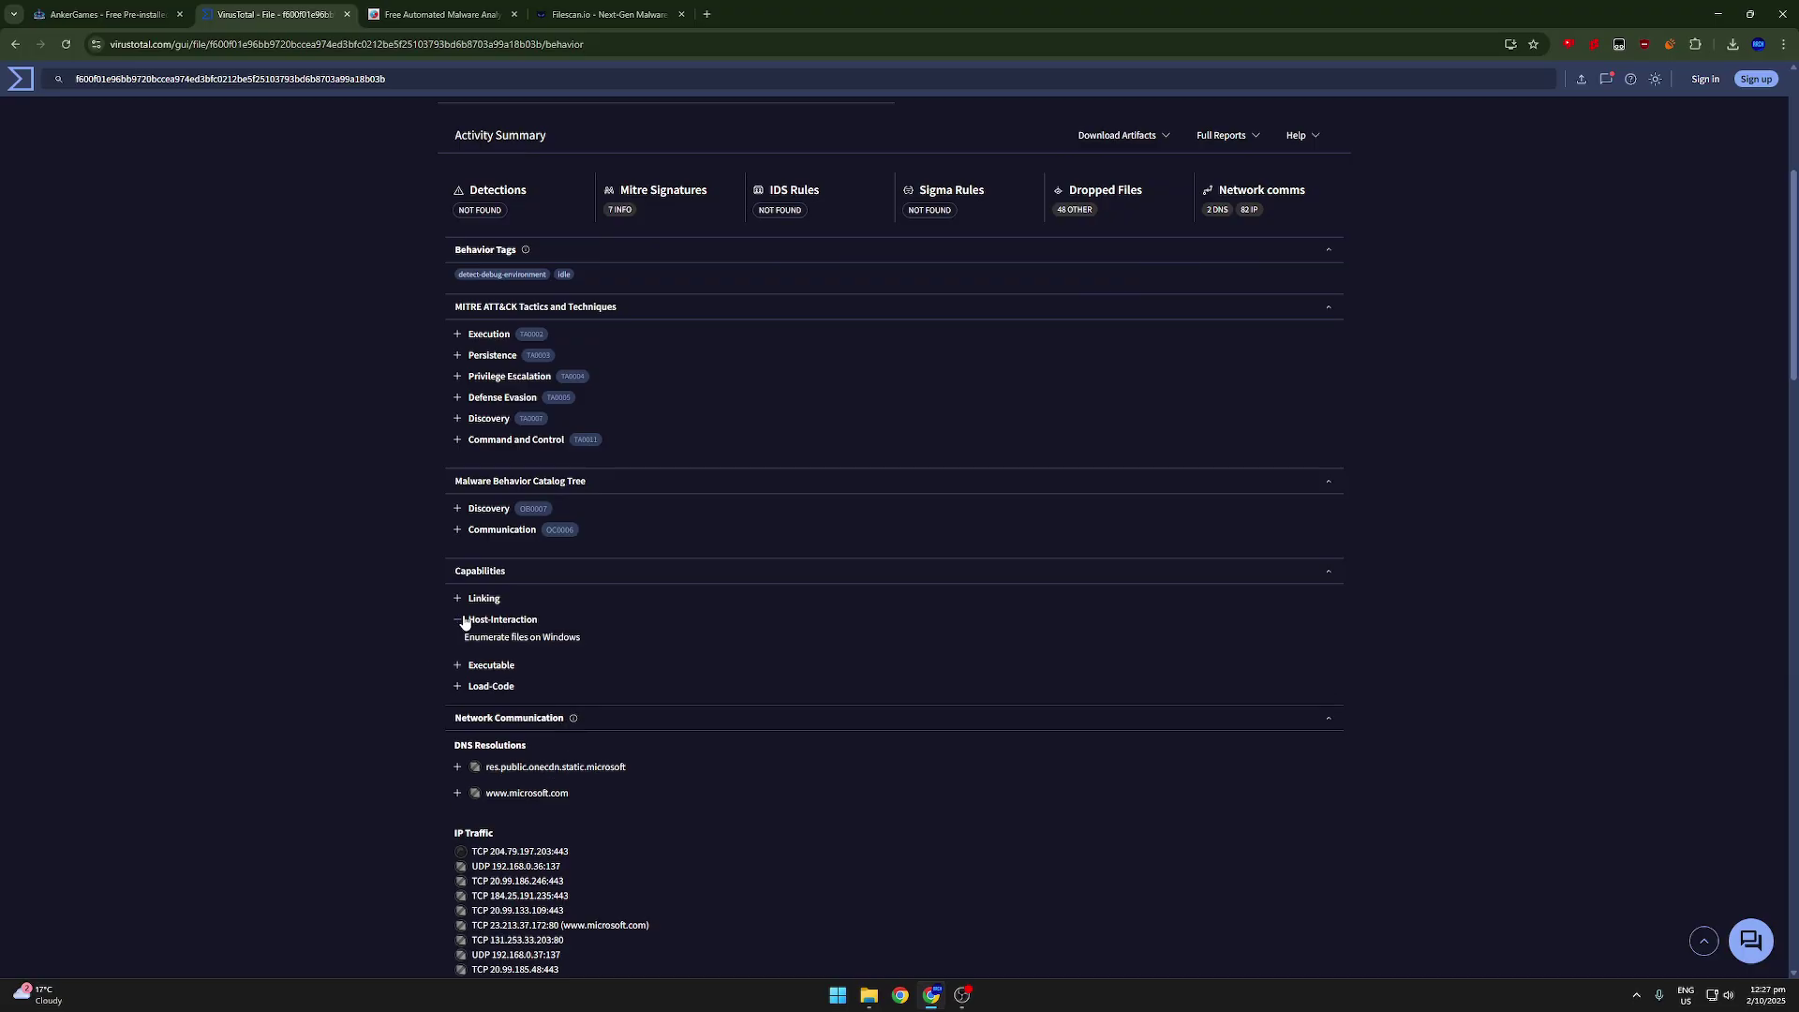
pyautogui.click(462, 618)
pyautogui.click(459, 599)
pyautogui.click(458, 599)
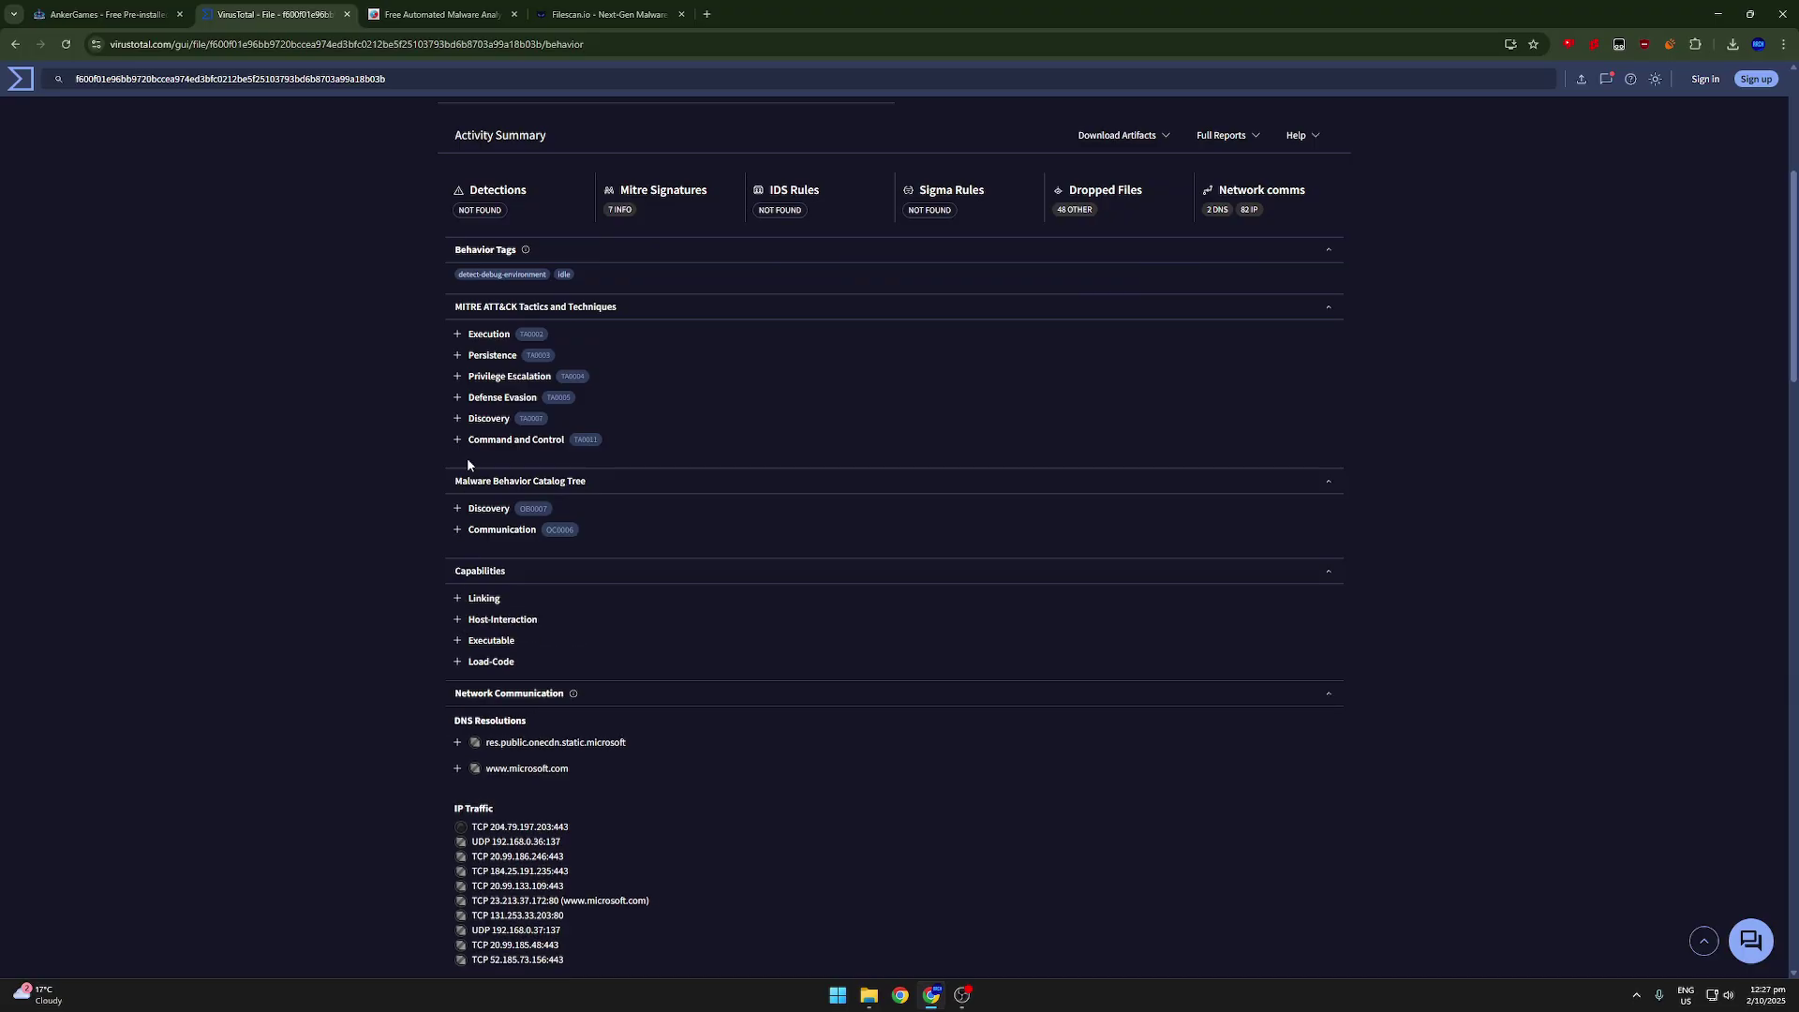
pyautogui.click(457, 418)
pyautogui.click(457, 398)
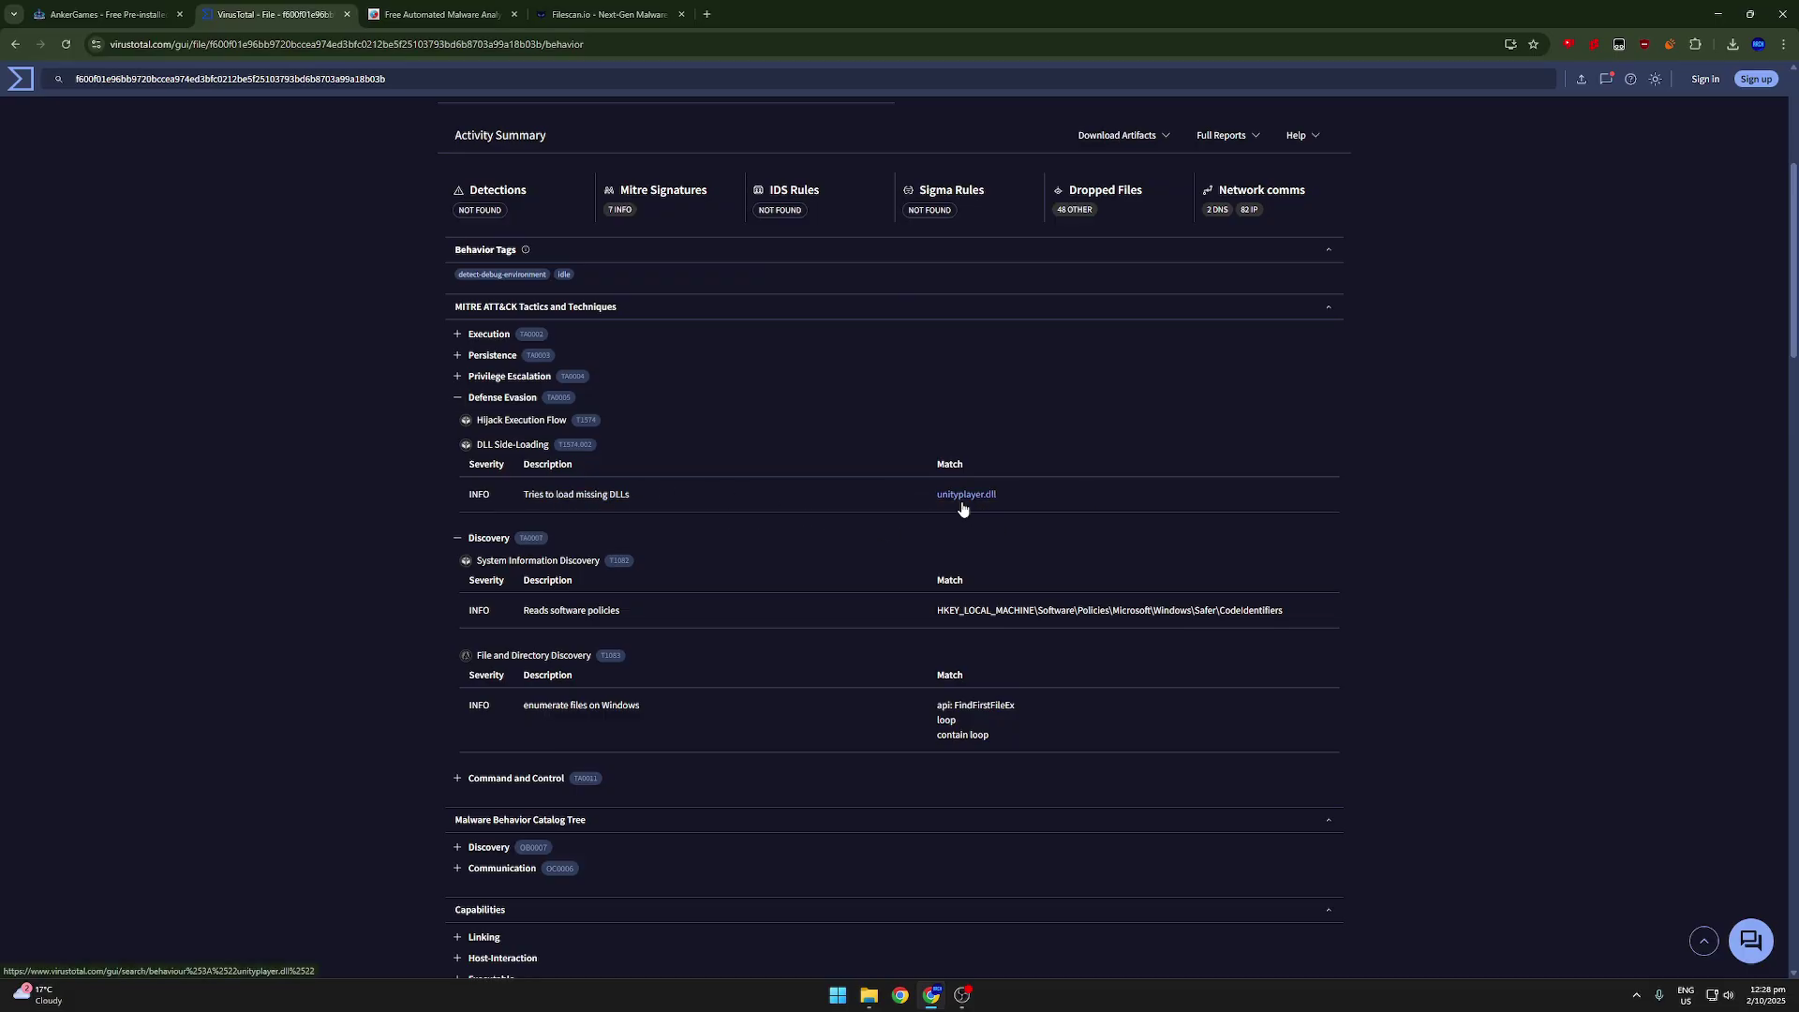
# Step: Highlight the unityplayer.dll match text under Defense Evasion to read it
pyautogui.moveTo(933, 494); pyautogui.dragTo(999, 495)
pyautogui.click(993, 557)
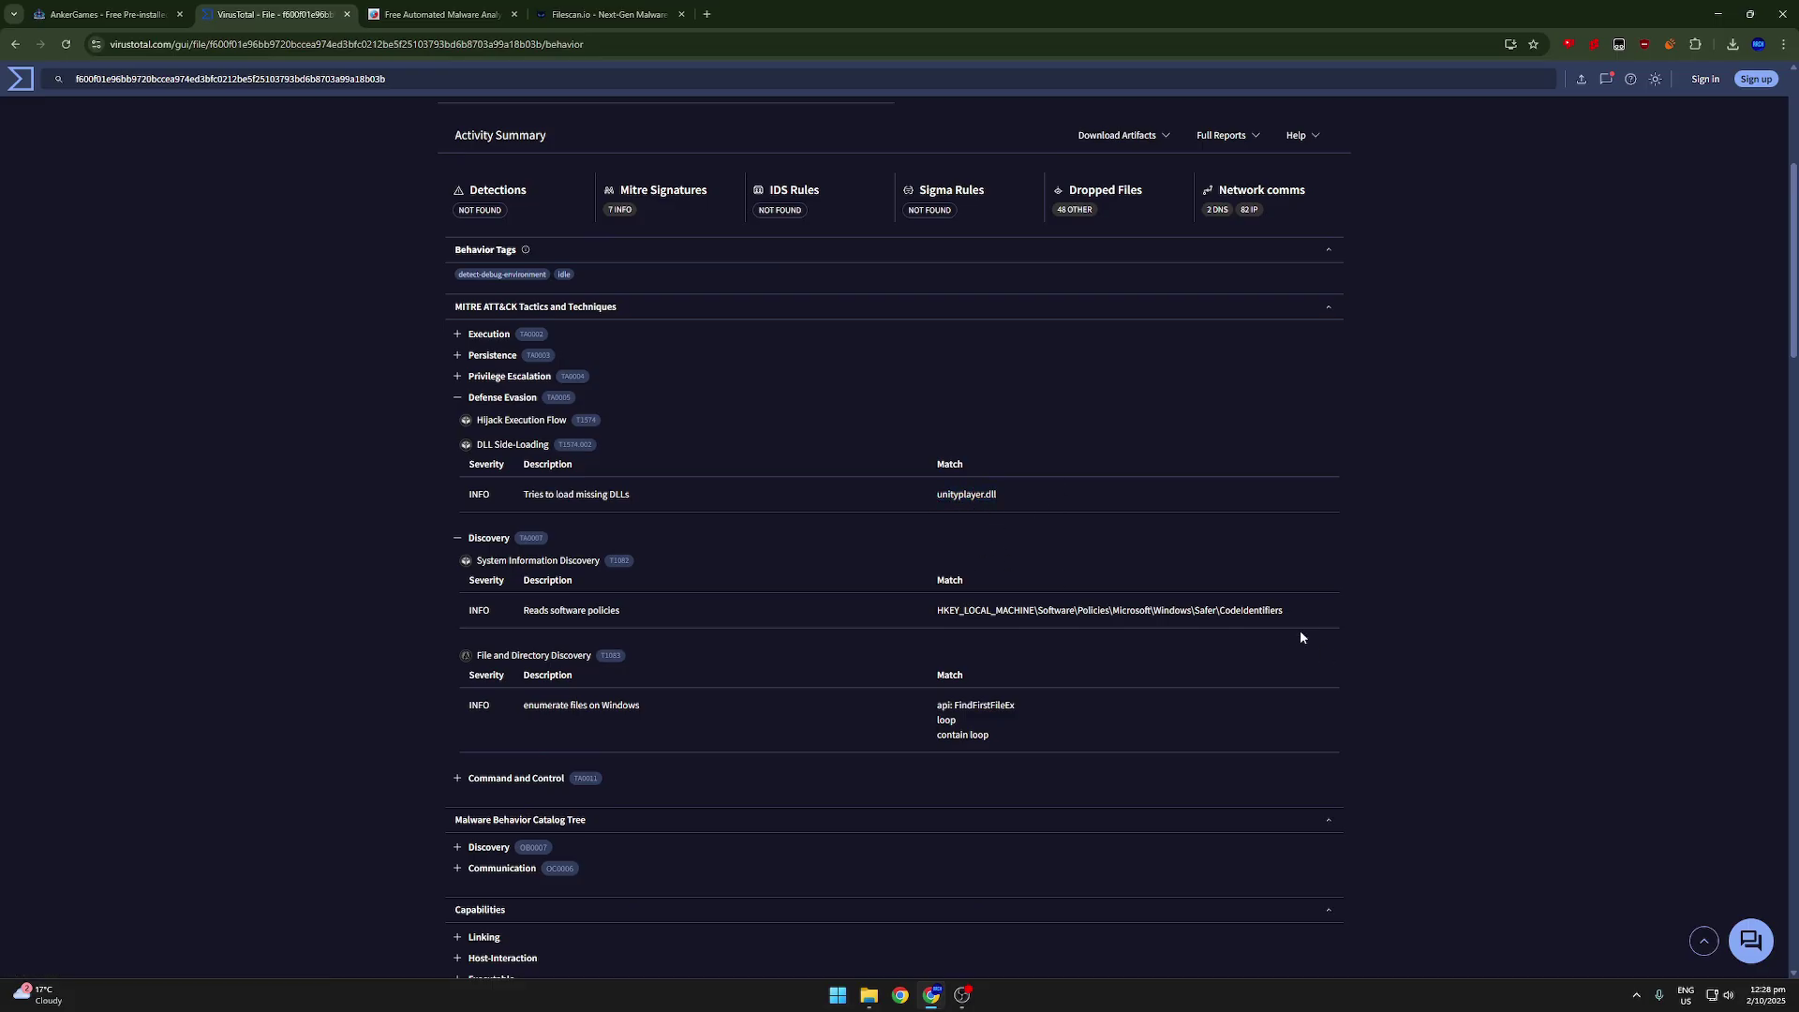
pyautogui.moveTo(905, 491); pyautogui.dragTo(1045, 494)
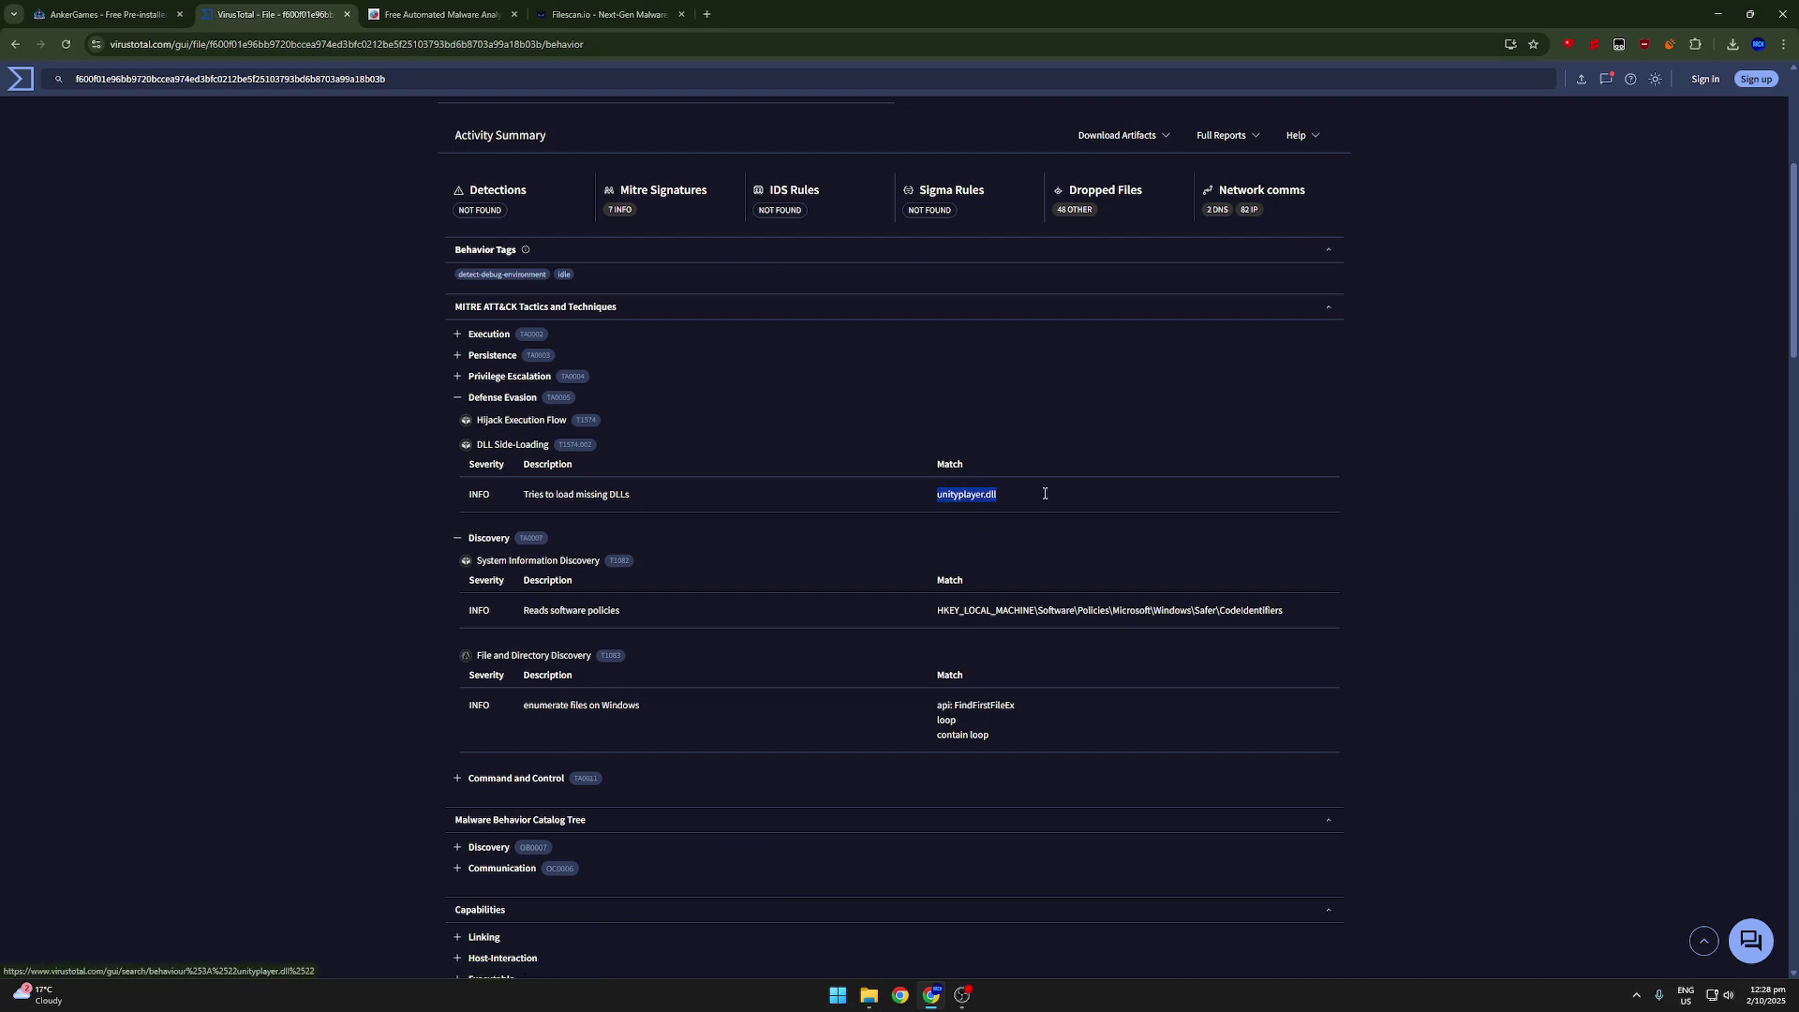
pyautogui.click(984, 484)
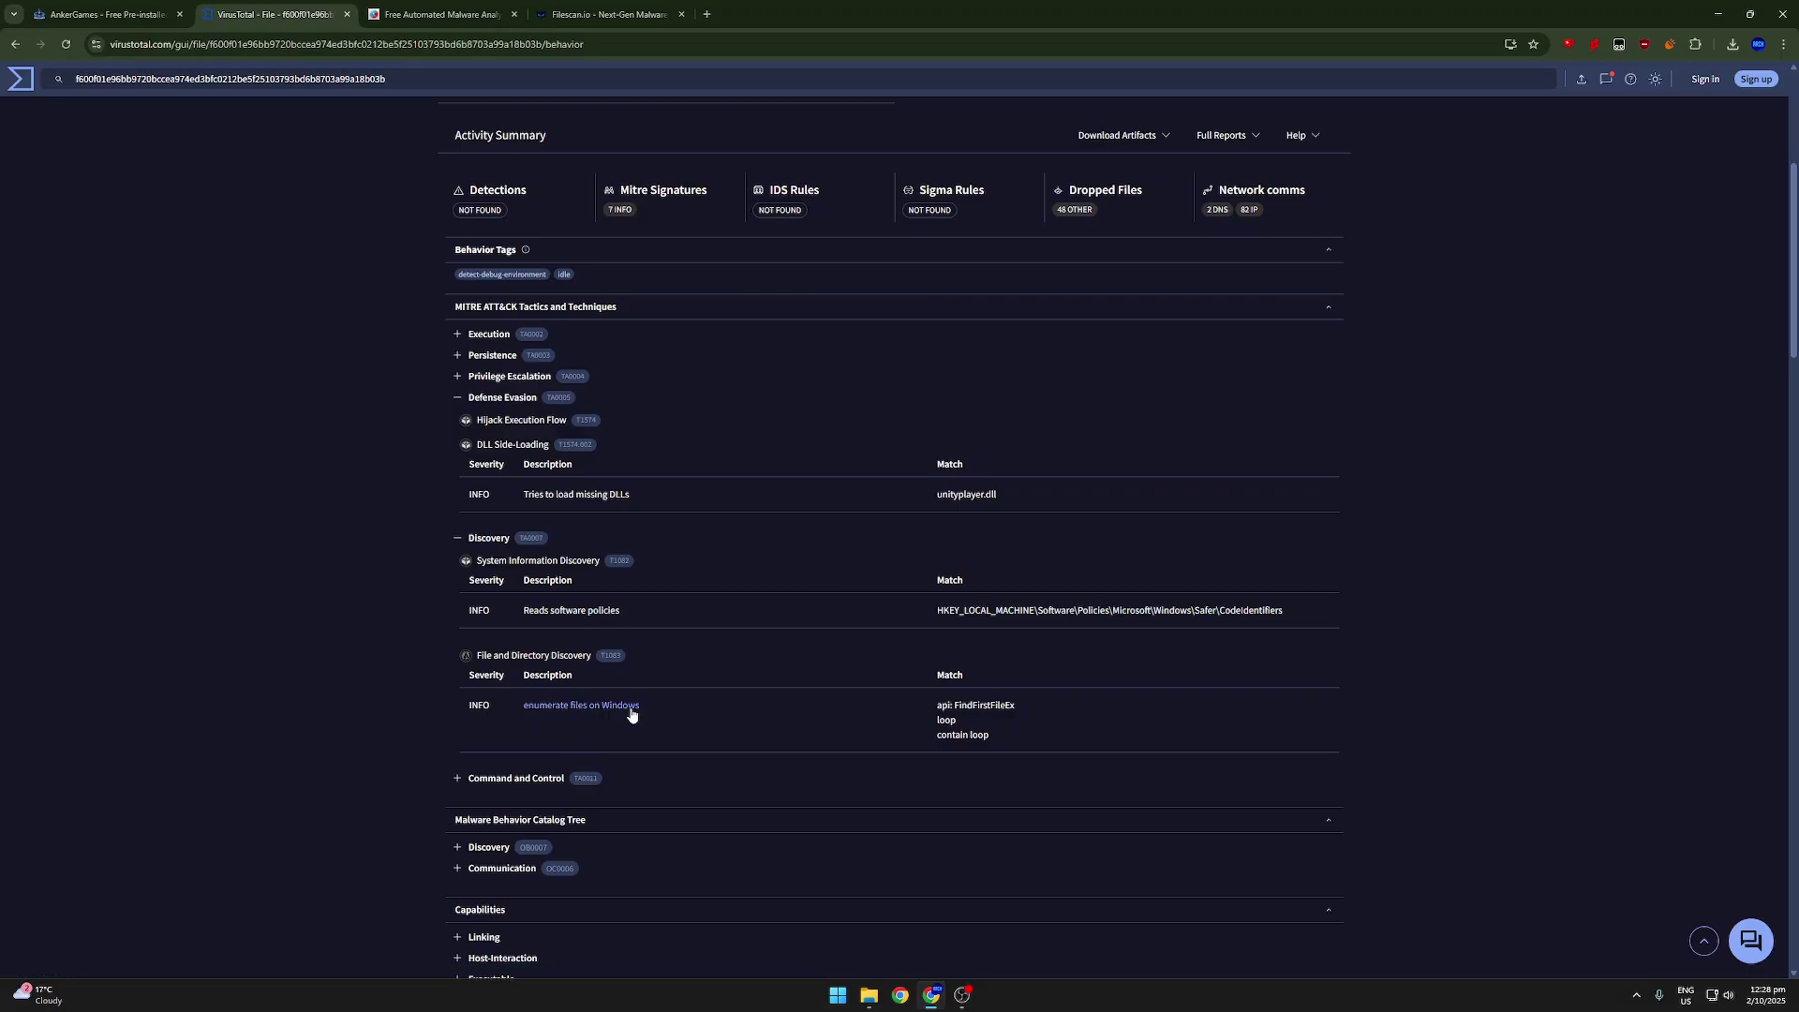
pyautogui.scroll(-2, 602, 717)
# Step: Expand Command and Control and read its Application Layer Protocol details, severity UNKNOWN
pyautogui.click(465, 640)
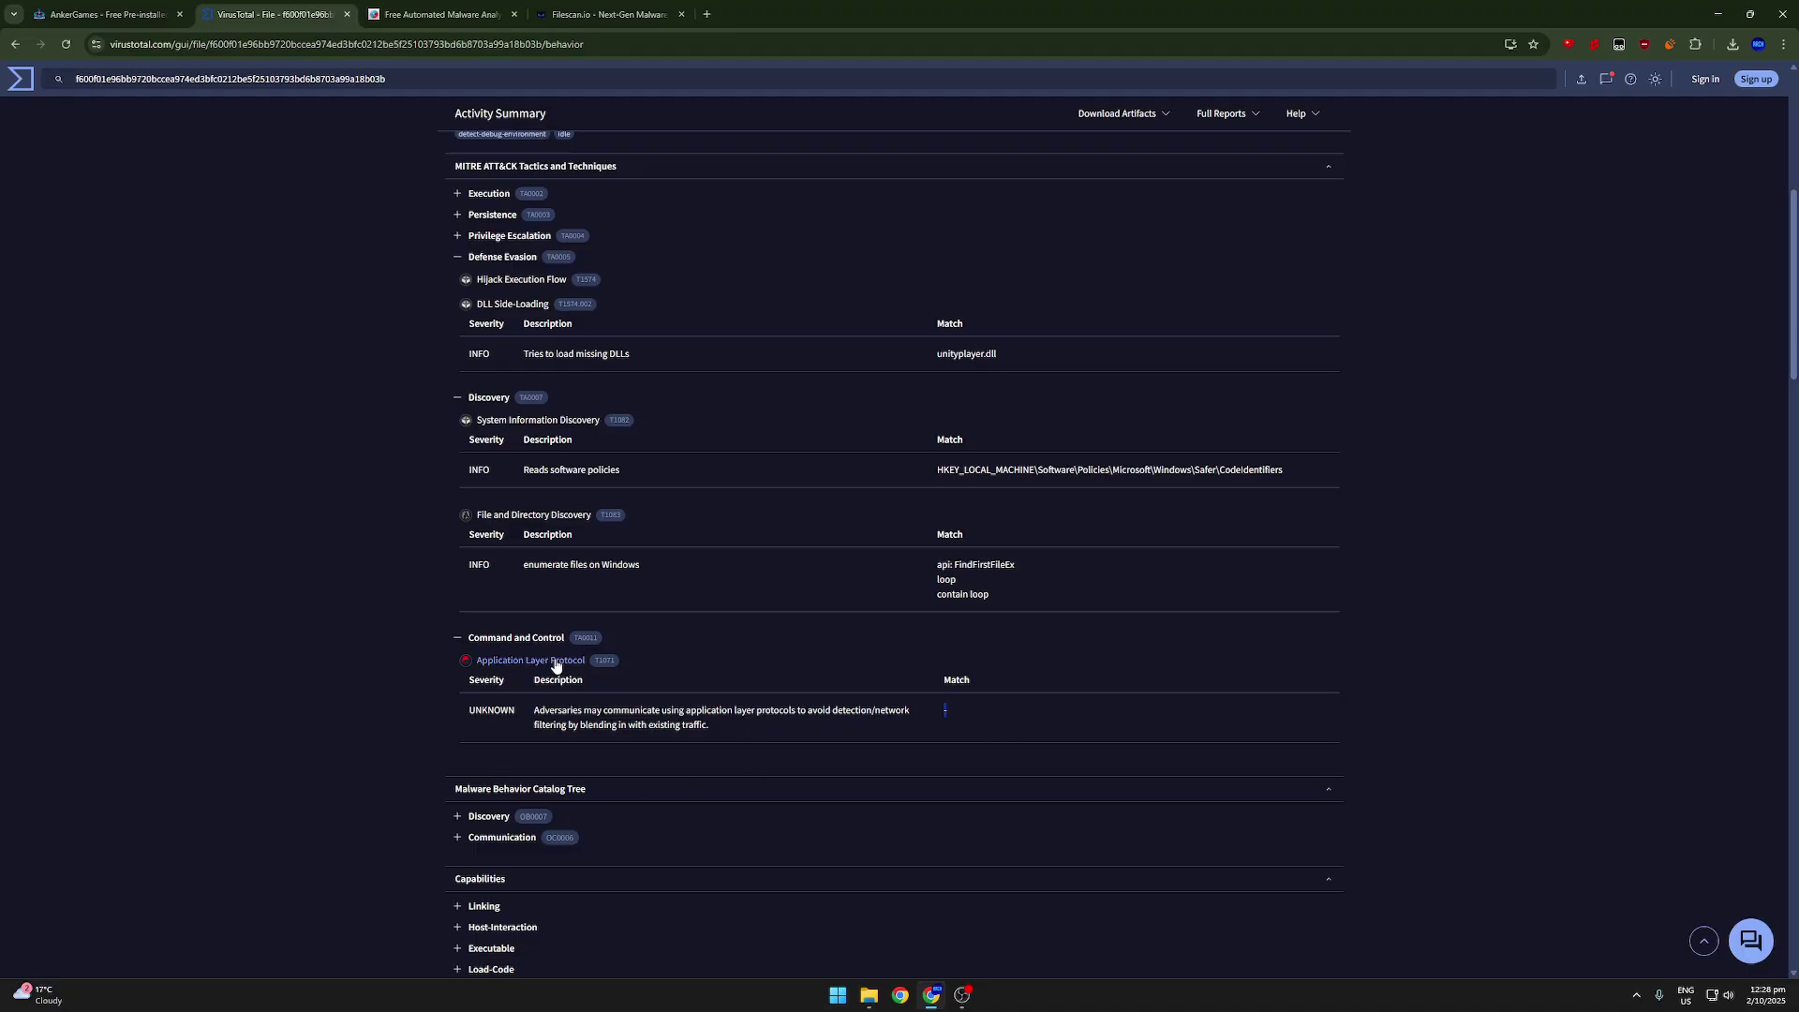
pyautogui.moveTo(507, 708); pyautogui.dragTo(439, 716)
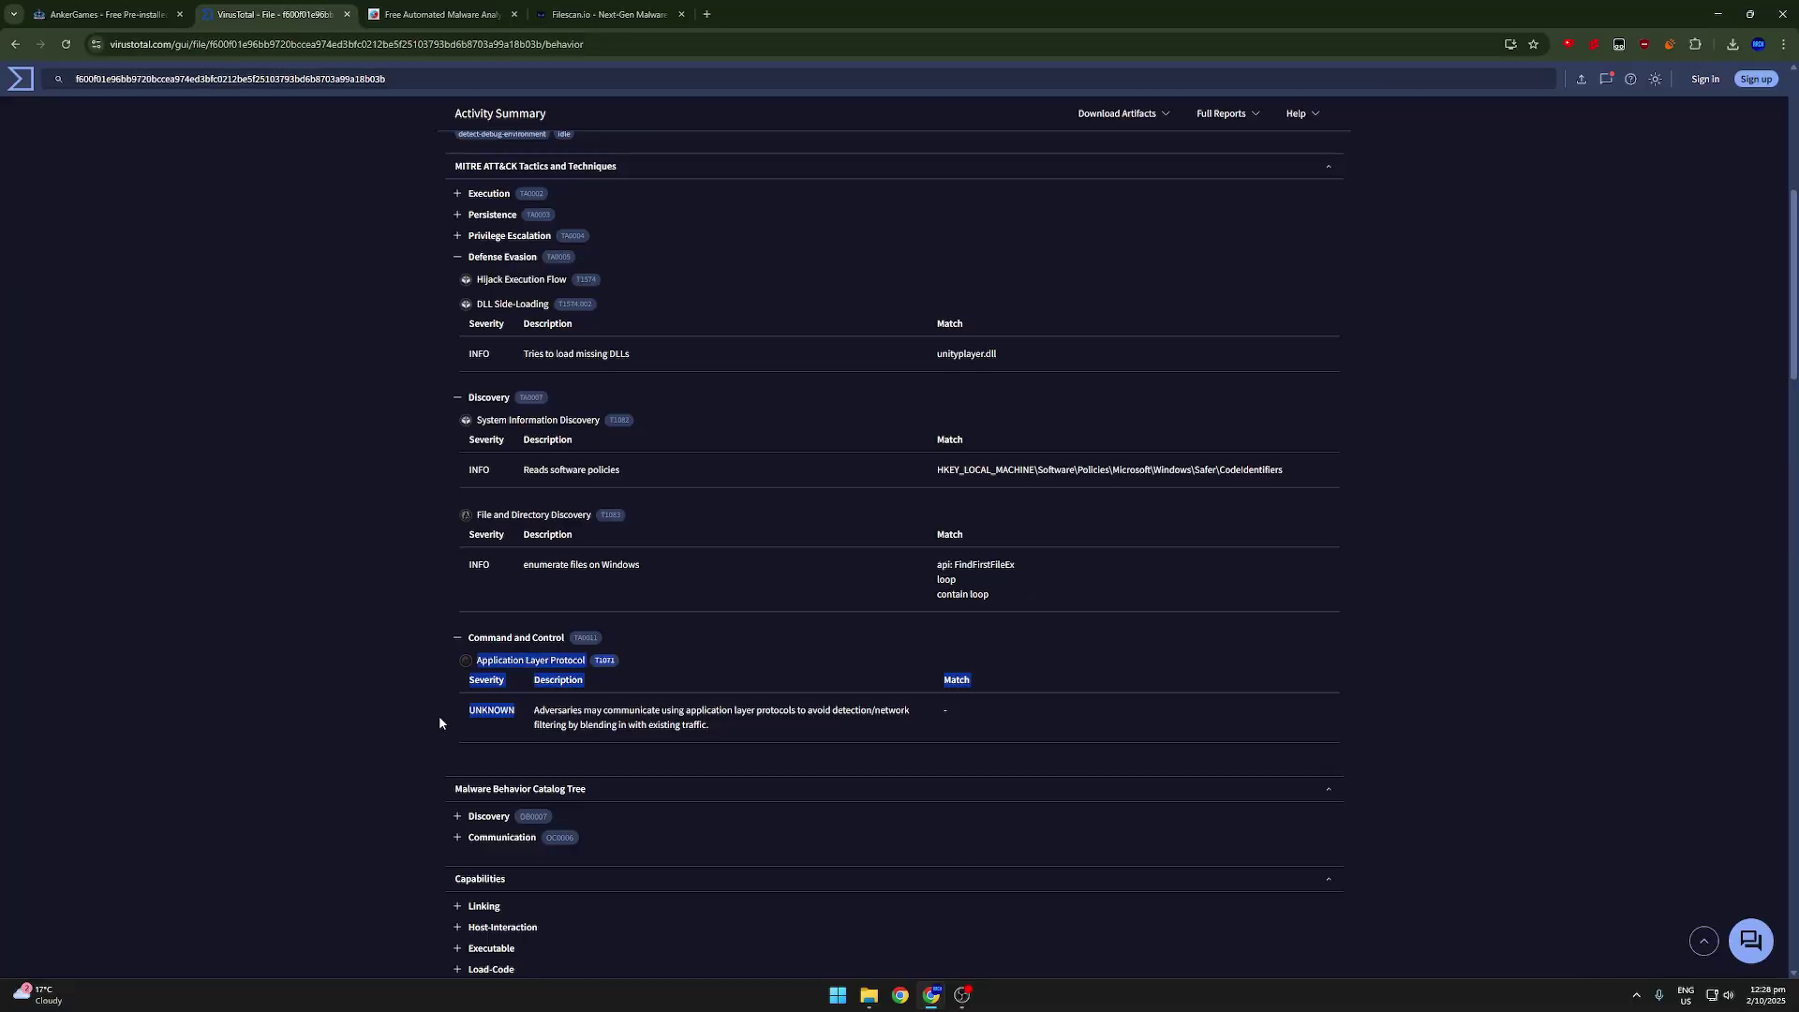
pyautogui.doubleClick(486, 714)
pyautogui.click(486, 714)
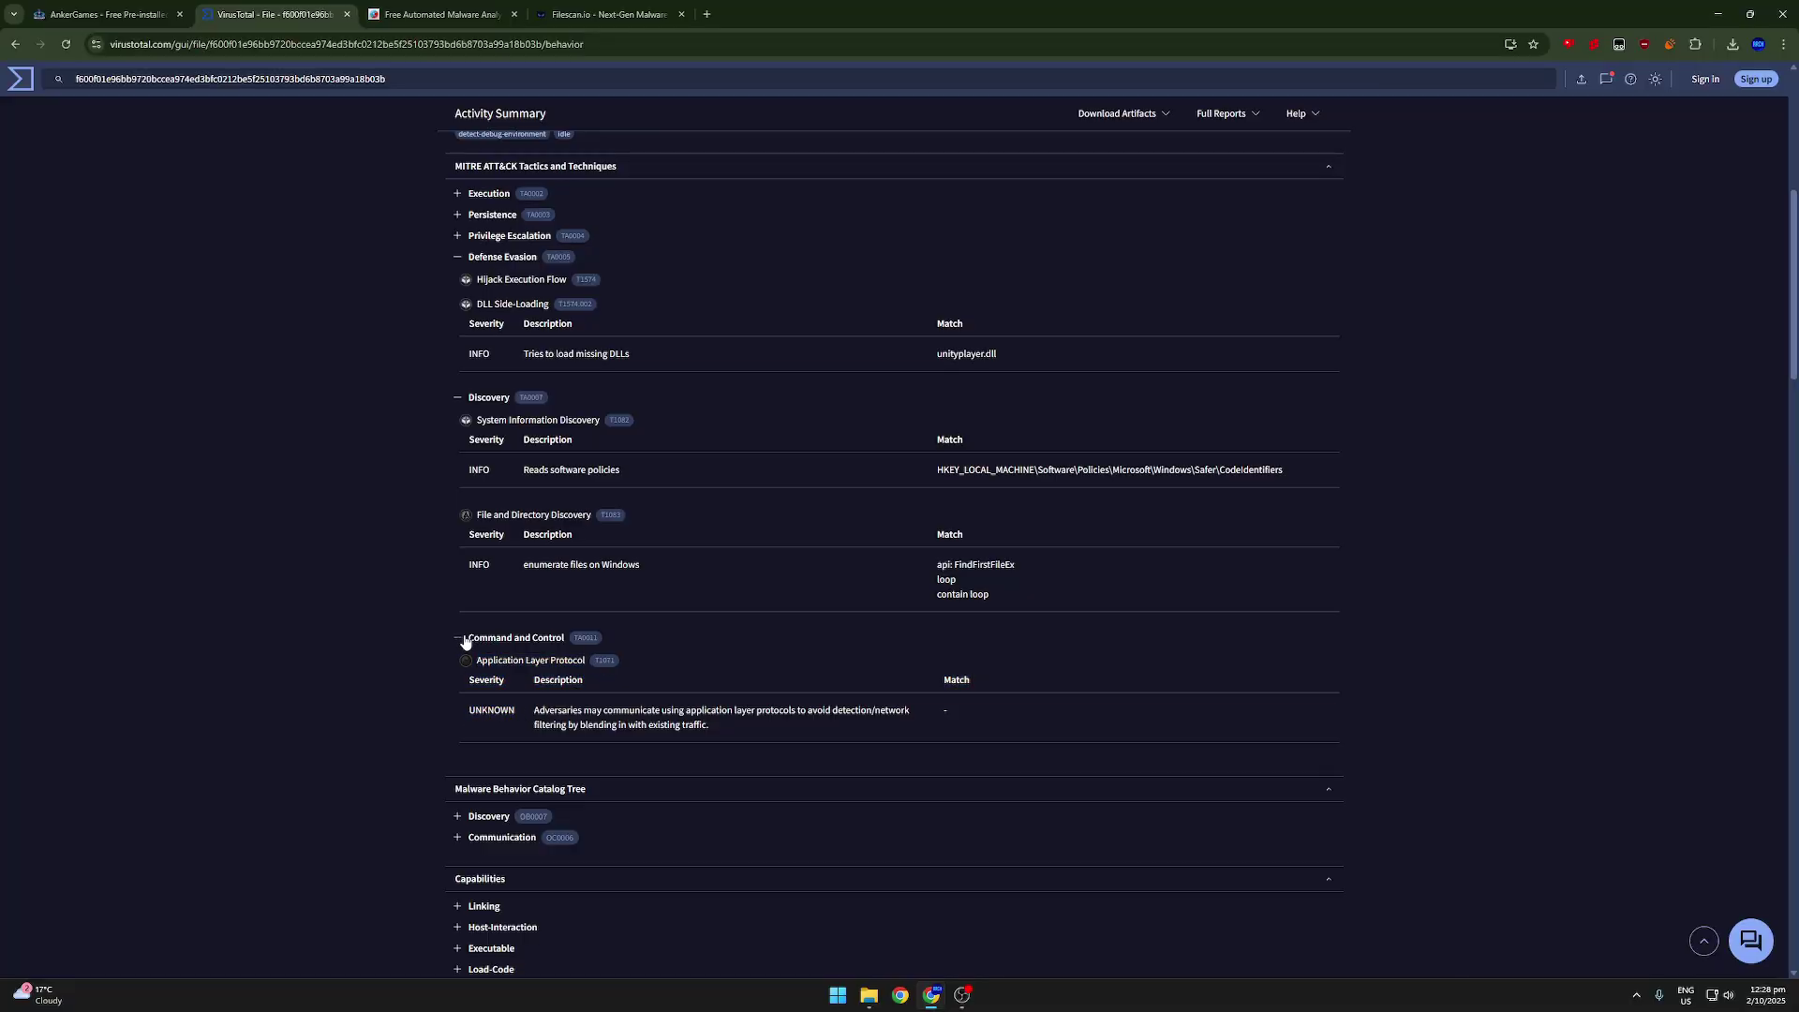
pyautogui.tripleClick(757, 737)
pyautogui.click(737, 733)
pyautogui.scroll(-2, 296, 778)
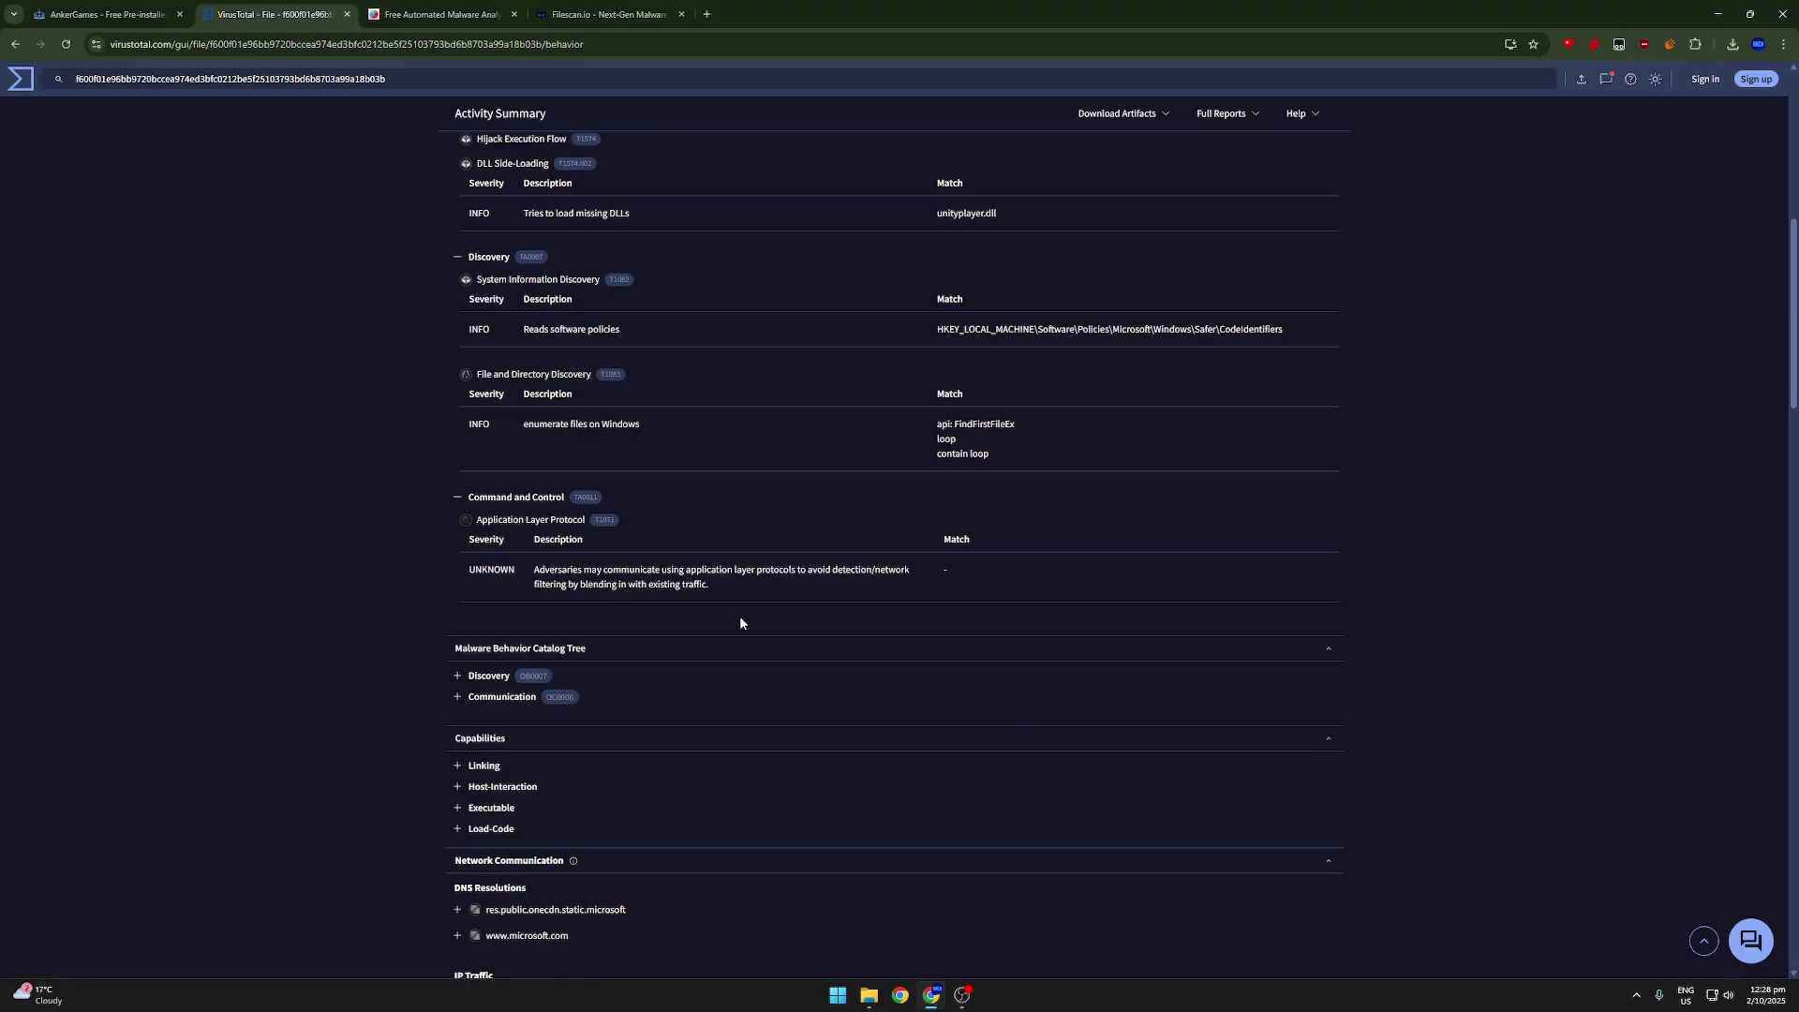
pyautogui.tripleClick(843, 574)
pyautogui.click(829, 570)
pyautogui.click(459, 497)
# Step: Expand Discovery and Communication in the Malware Behavior Catalog Tree, revealing HTTP Communication
pyautogui.click(457, 571)
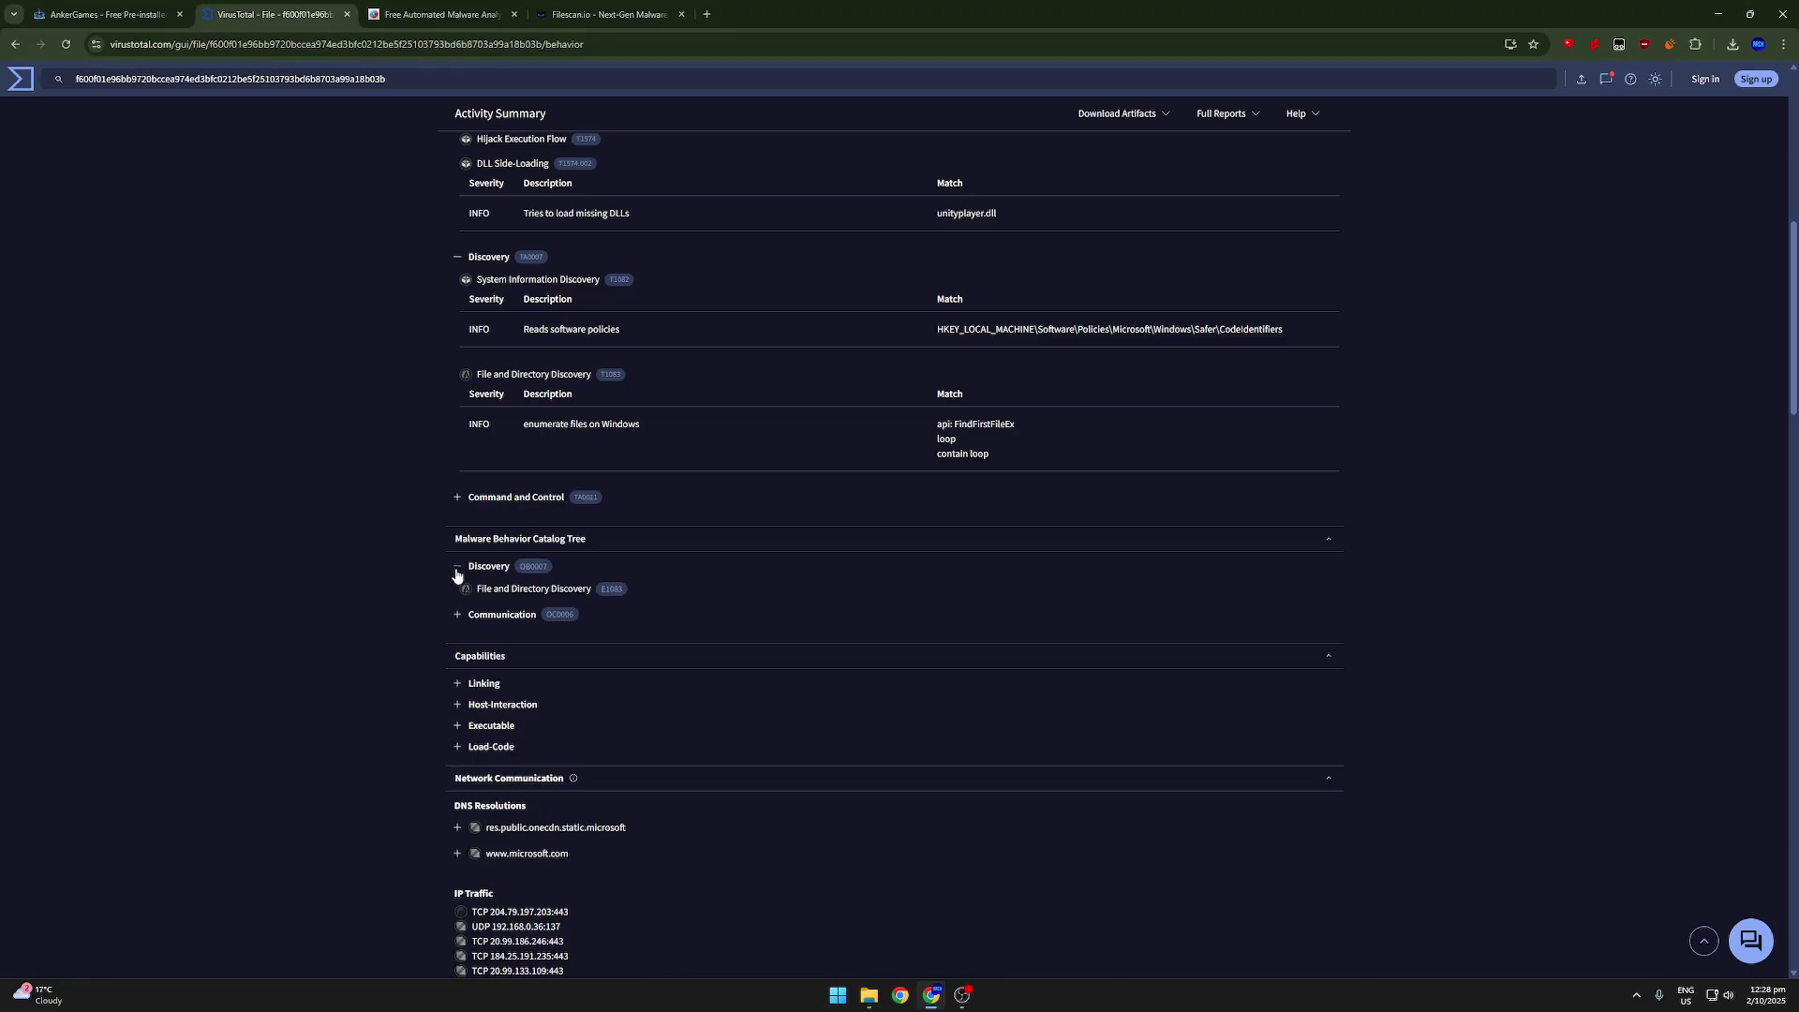
pyautogui.click(460, 609)
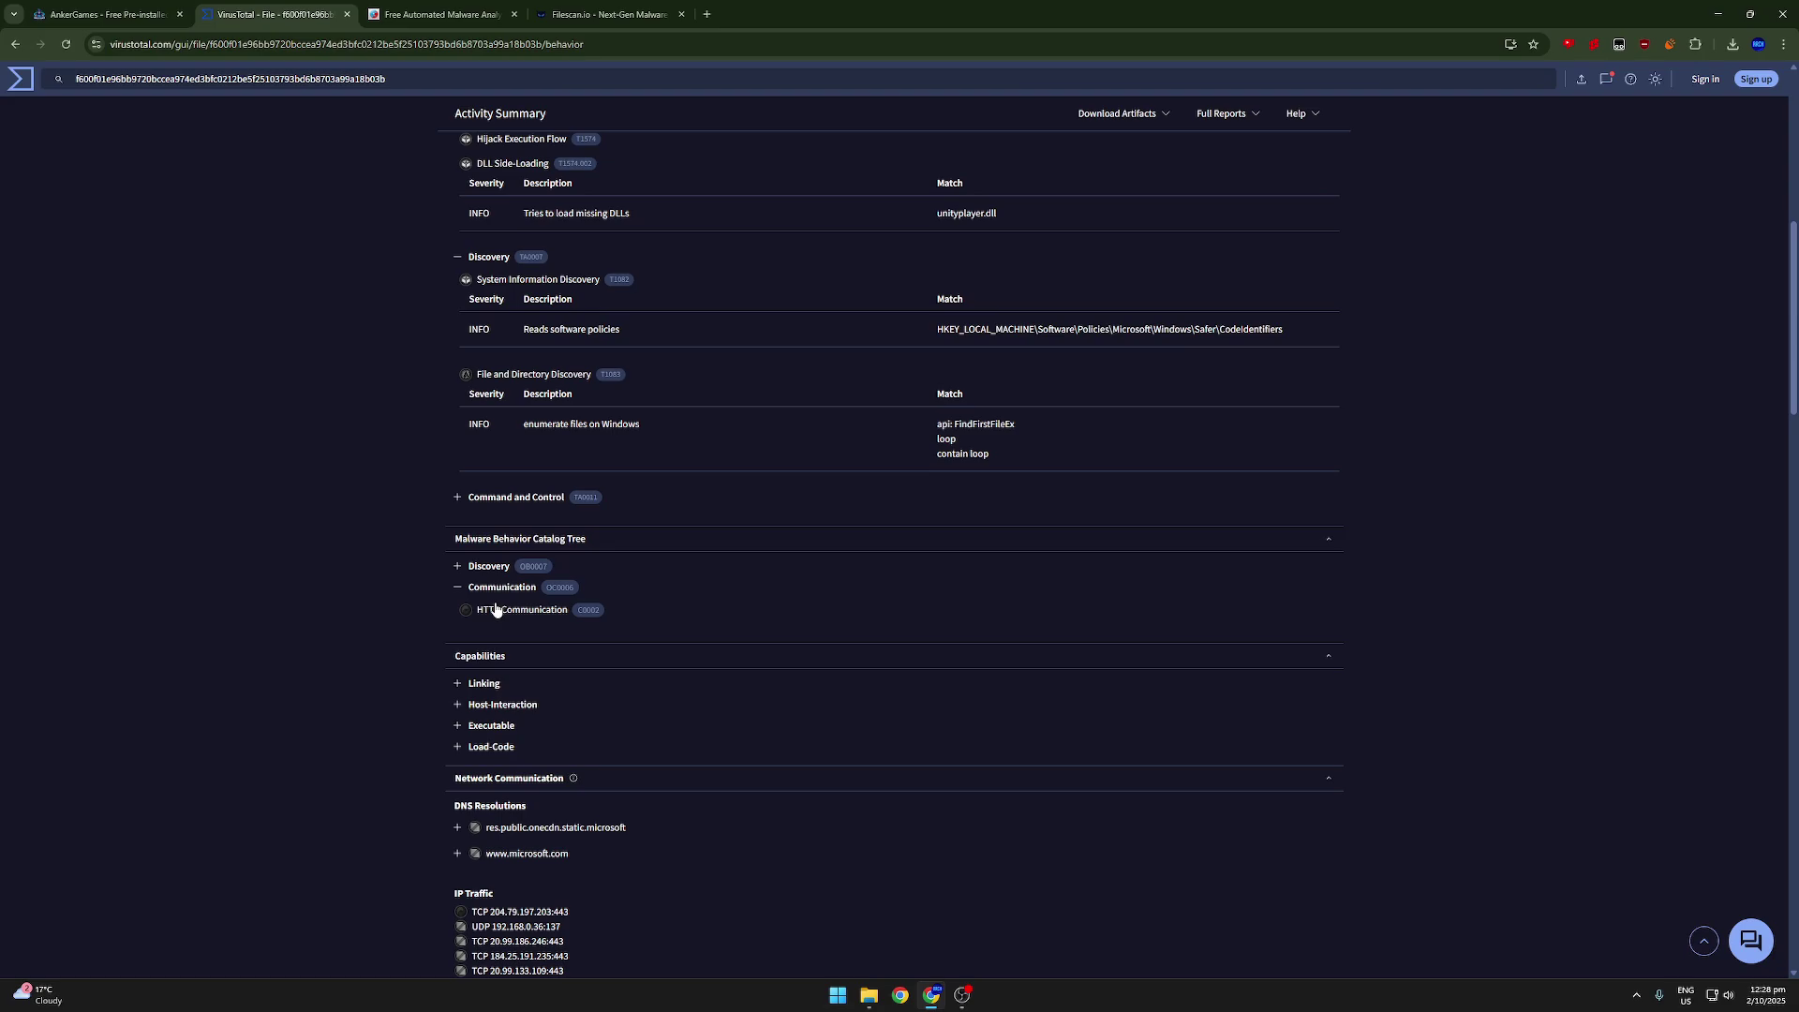
pyautogui.click(457, 590)
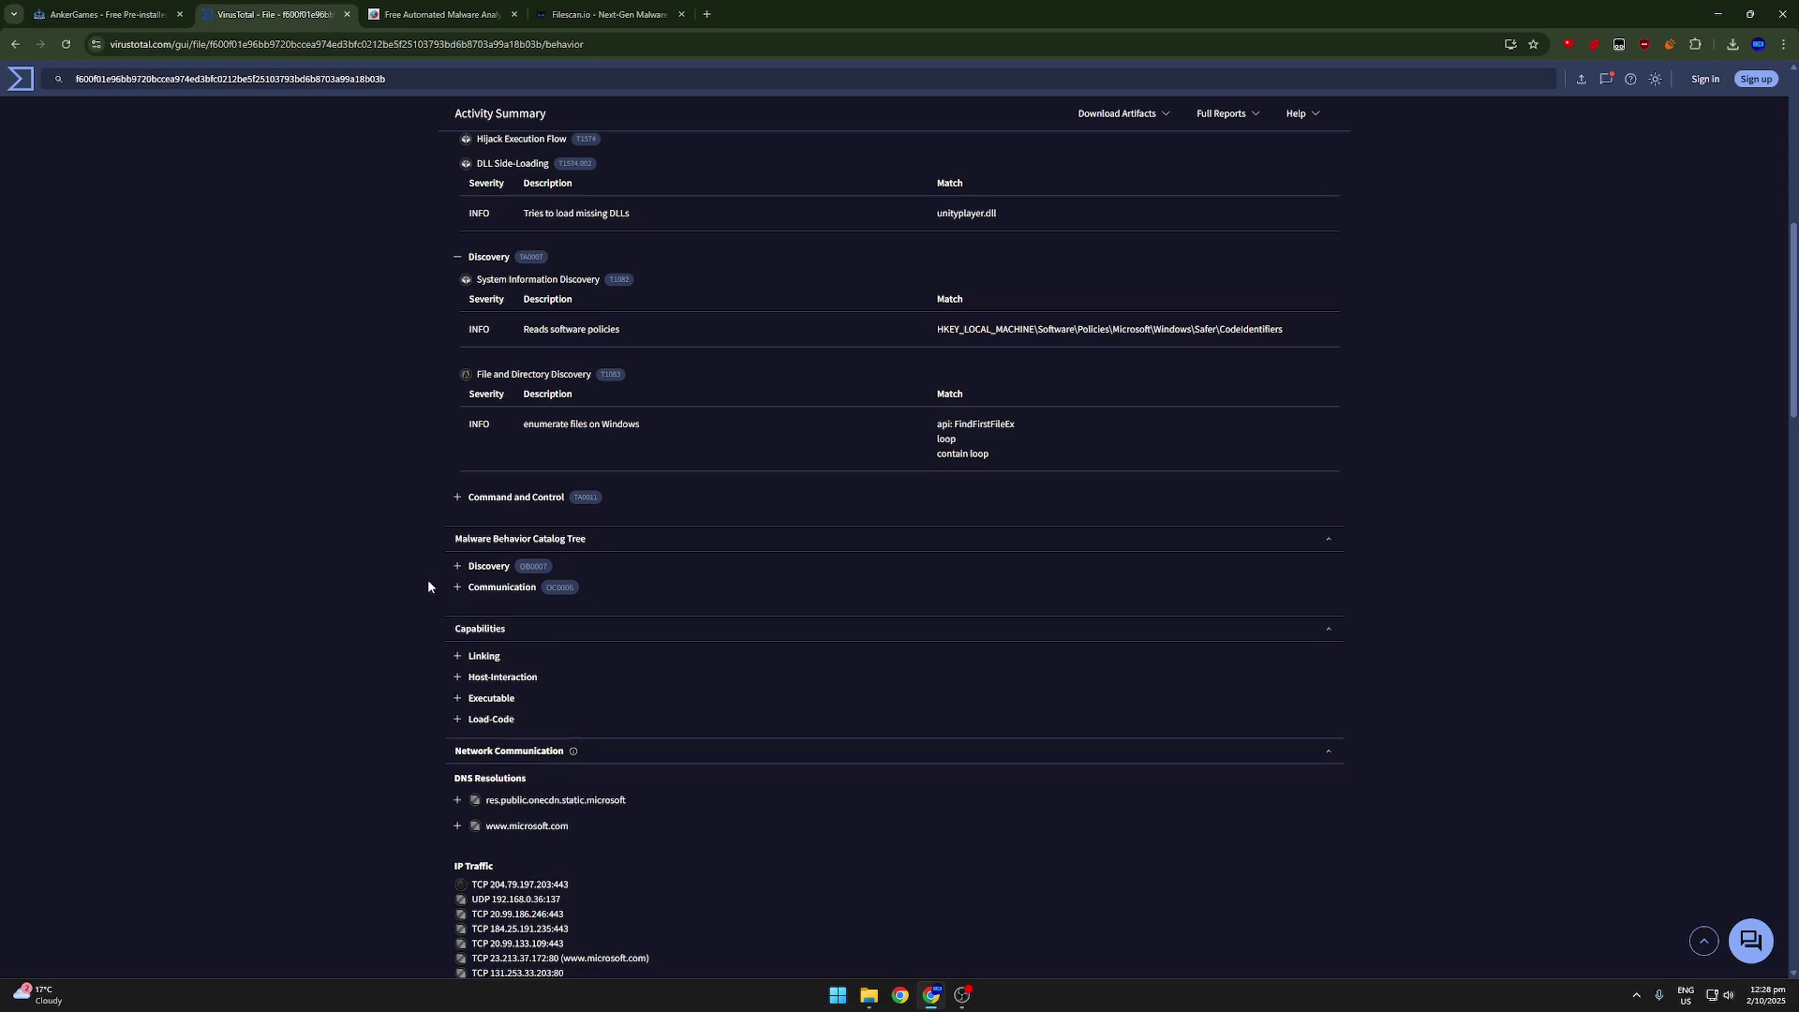
pyautogui.scroll(-2, 429, 585)
pyautogui.scroll(-4, 458, 562)
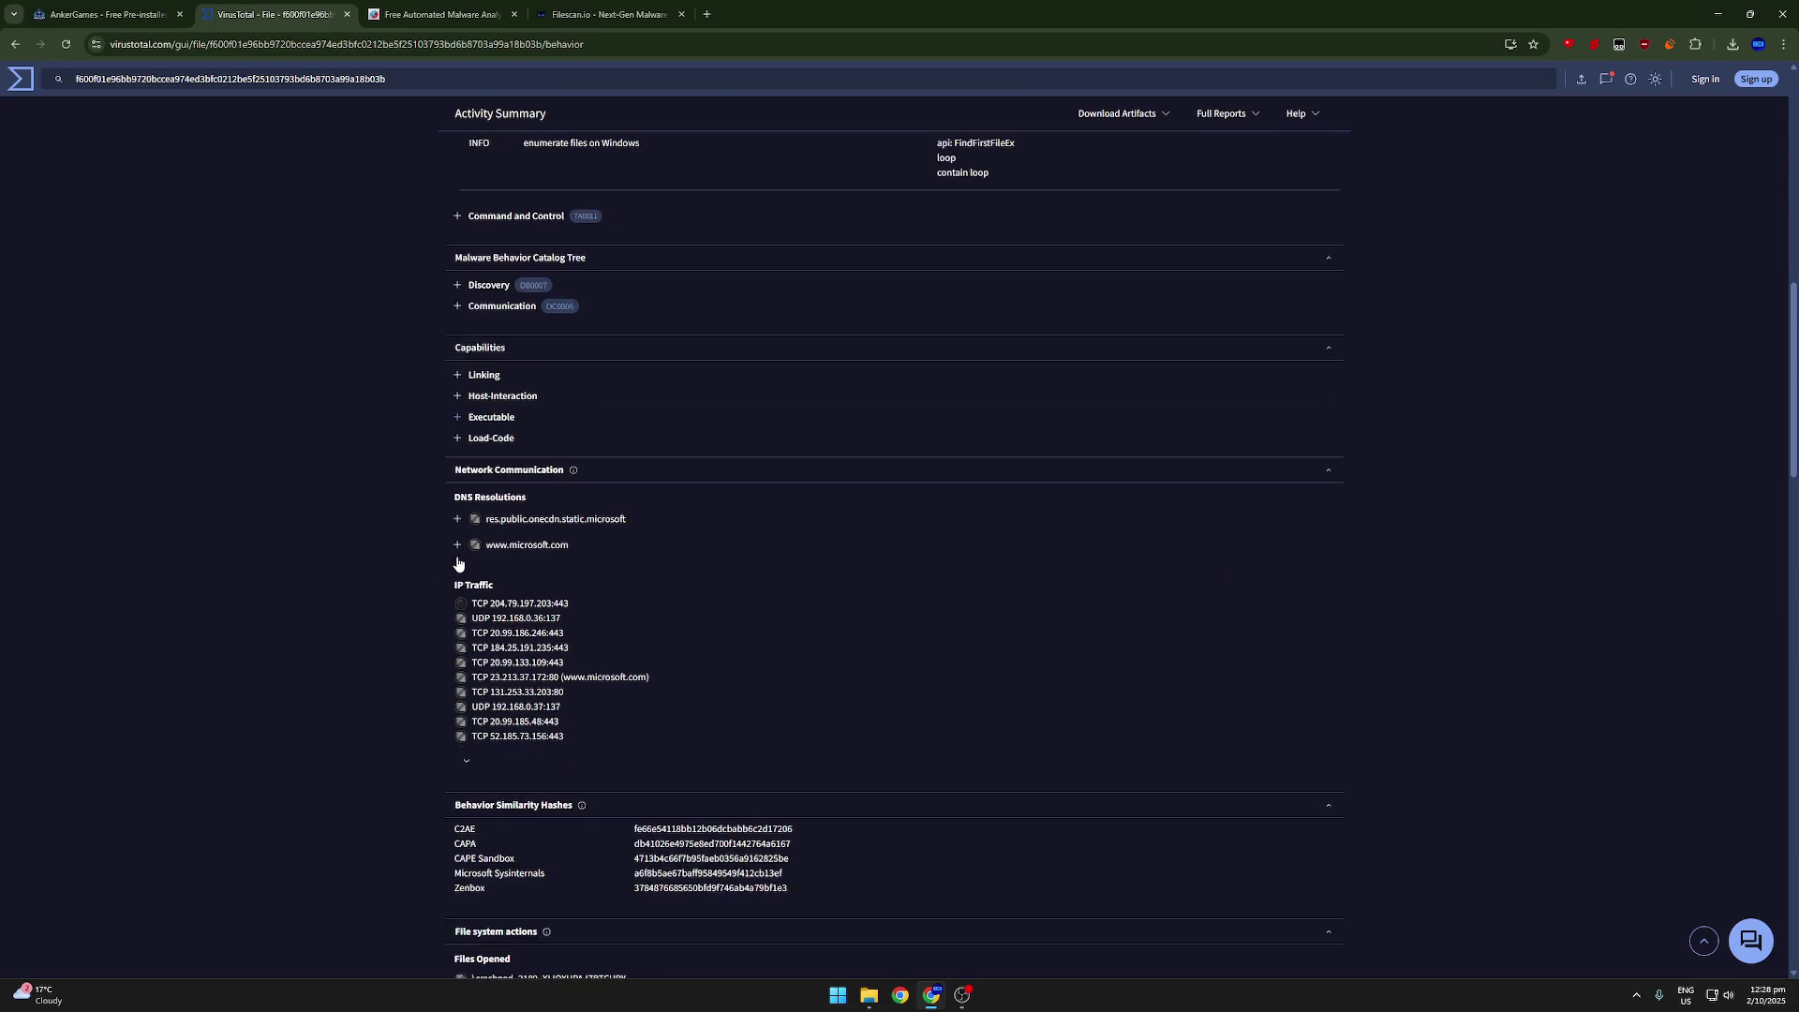
pyautogui.scroll(1, 473, 562)
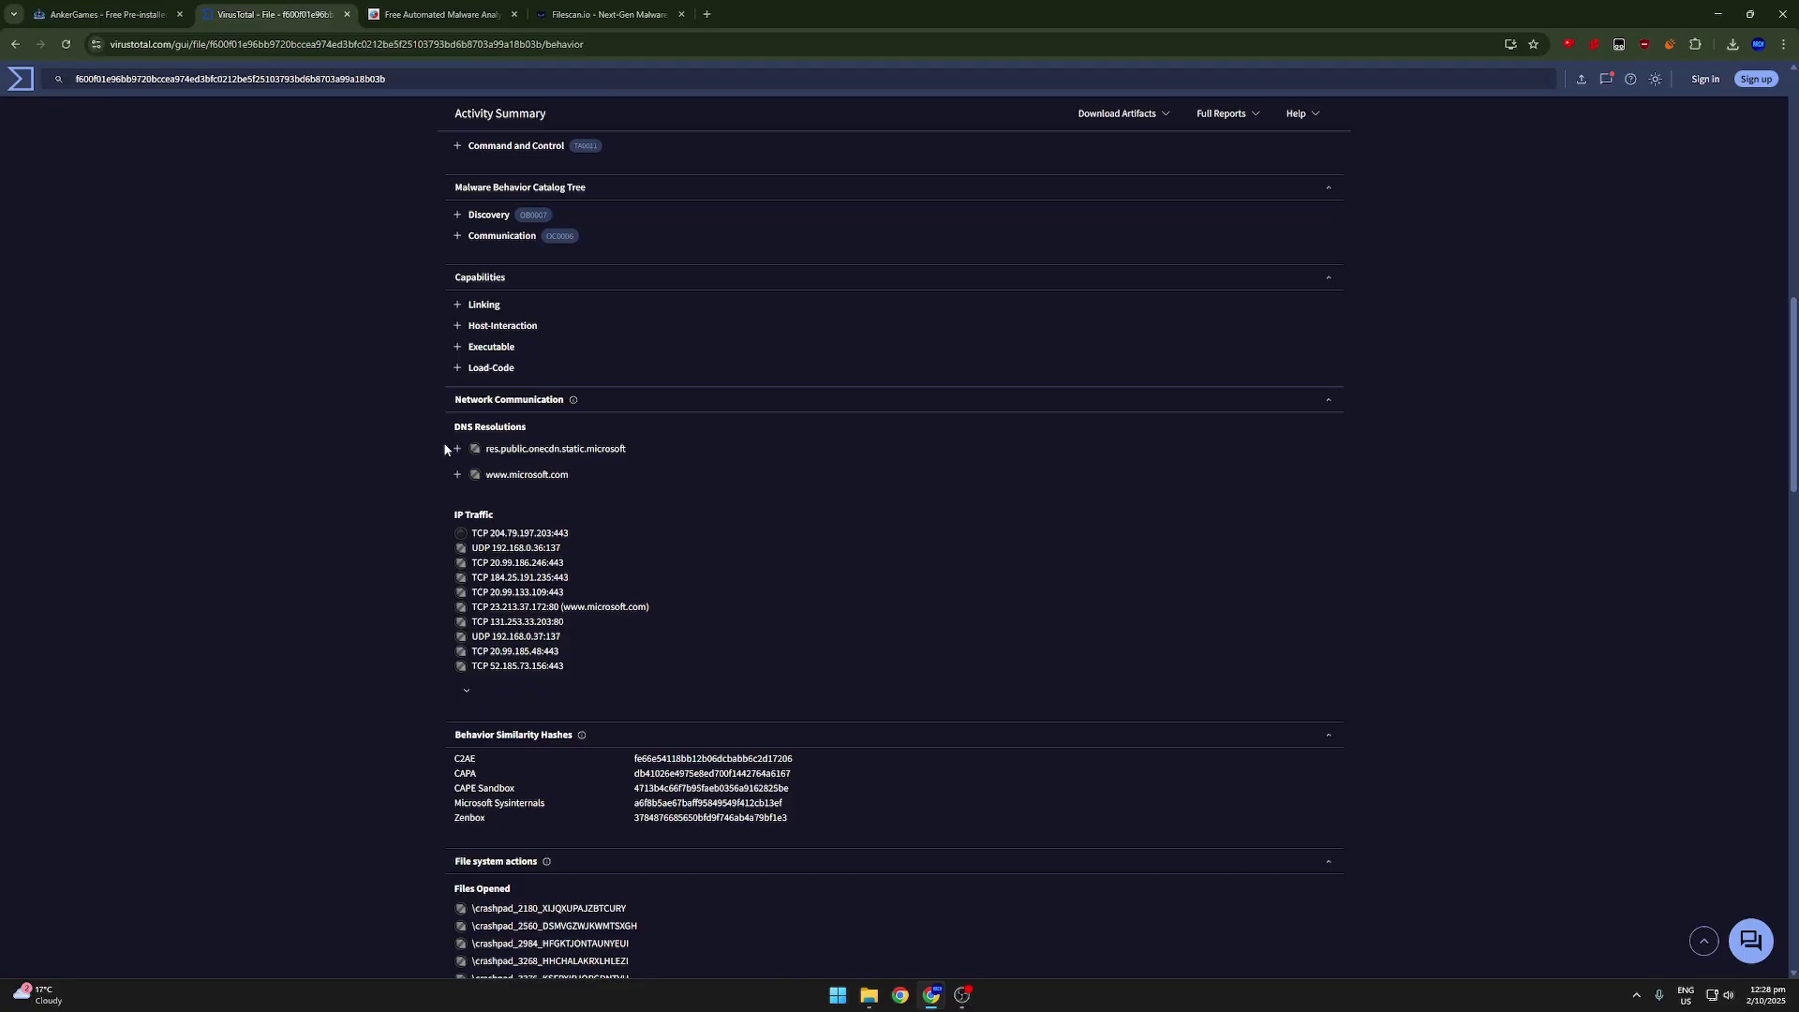
# Step: Expand the Executable, Host-Interaction, Linking and Load-Code capabilities, including Parse PE header
pyautogui.click(457, 347)
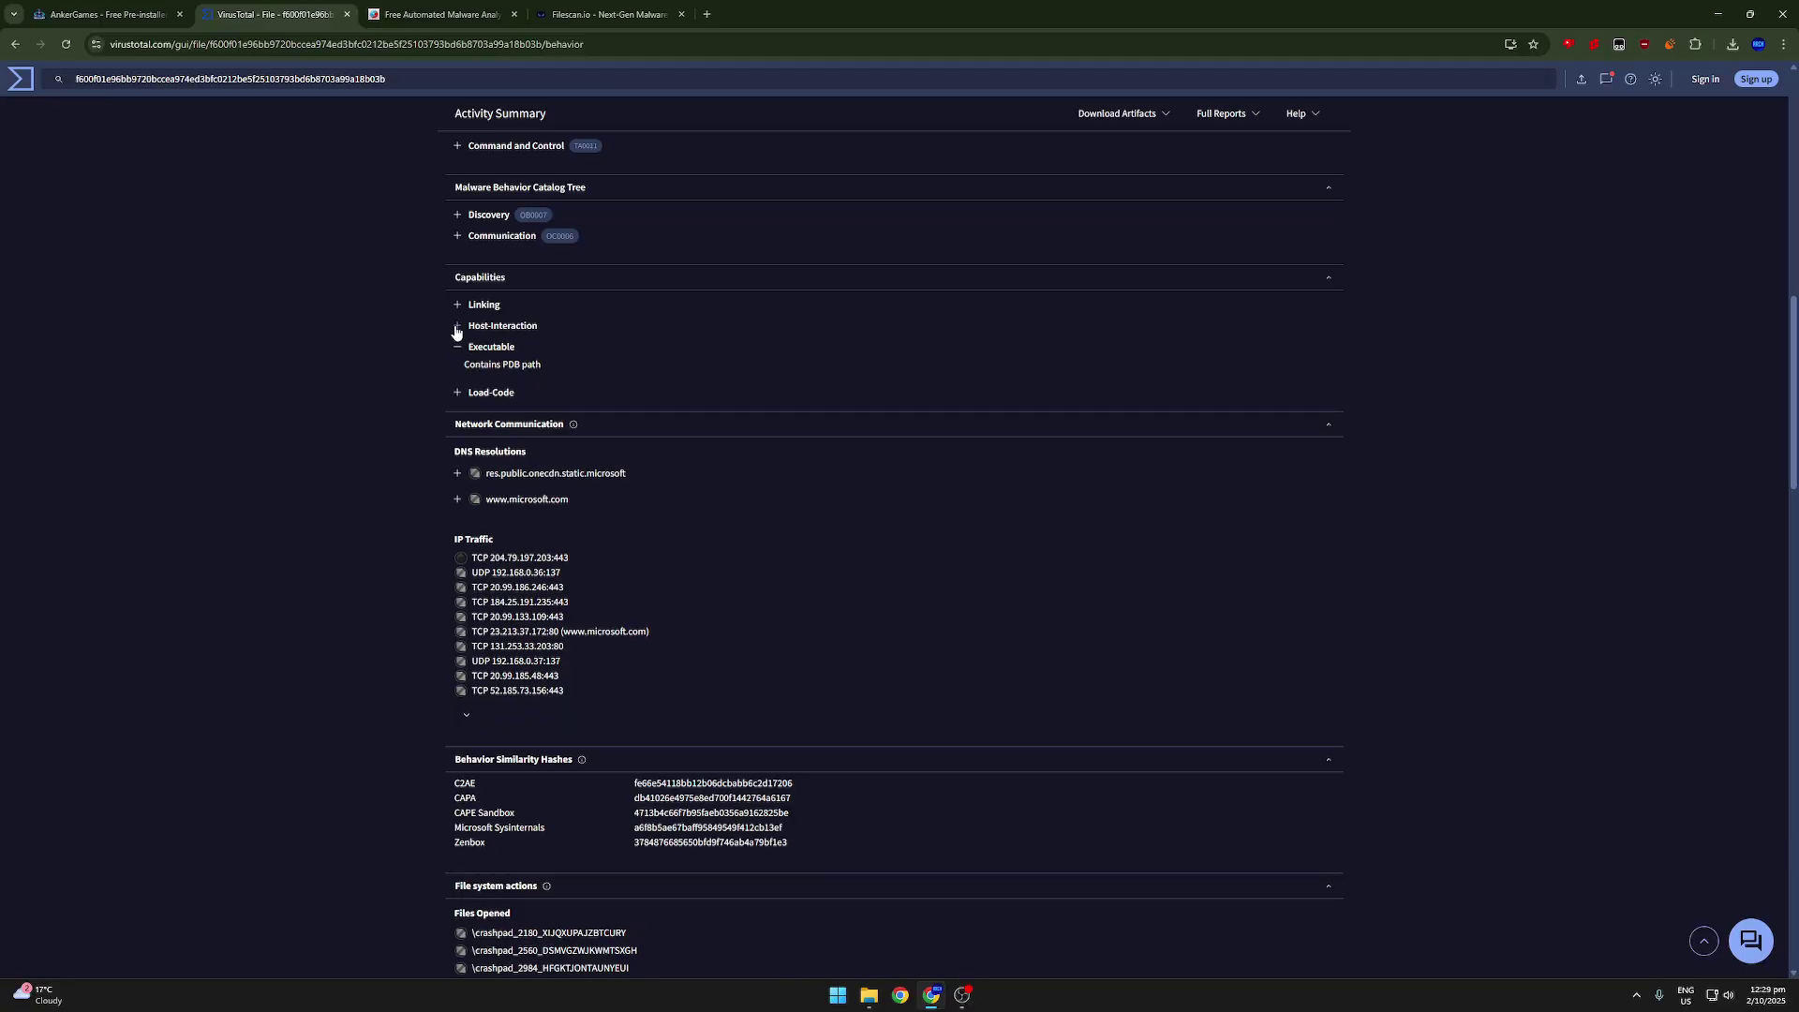
pyautogui.click(458, 326)
pyautogui.click(457, 305)
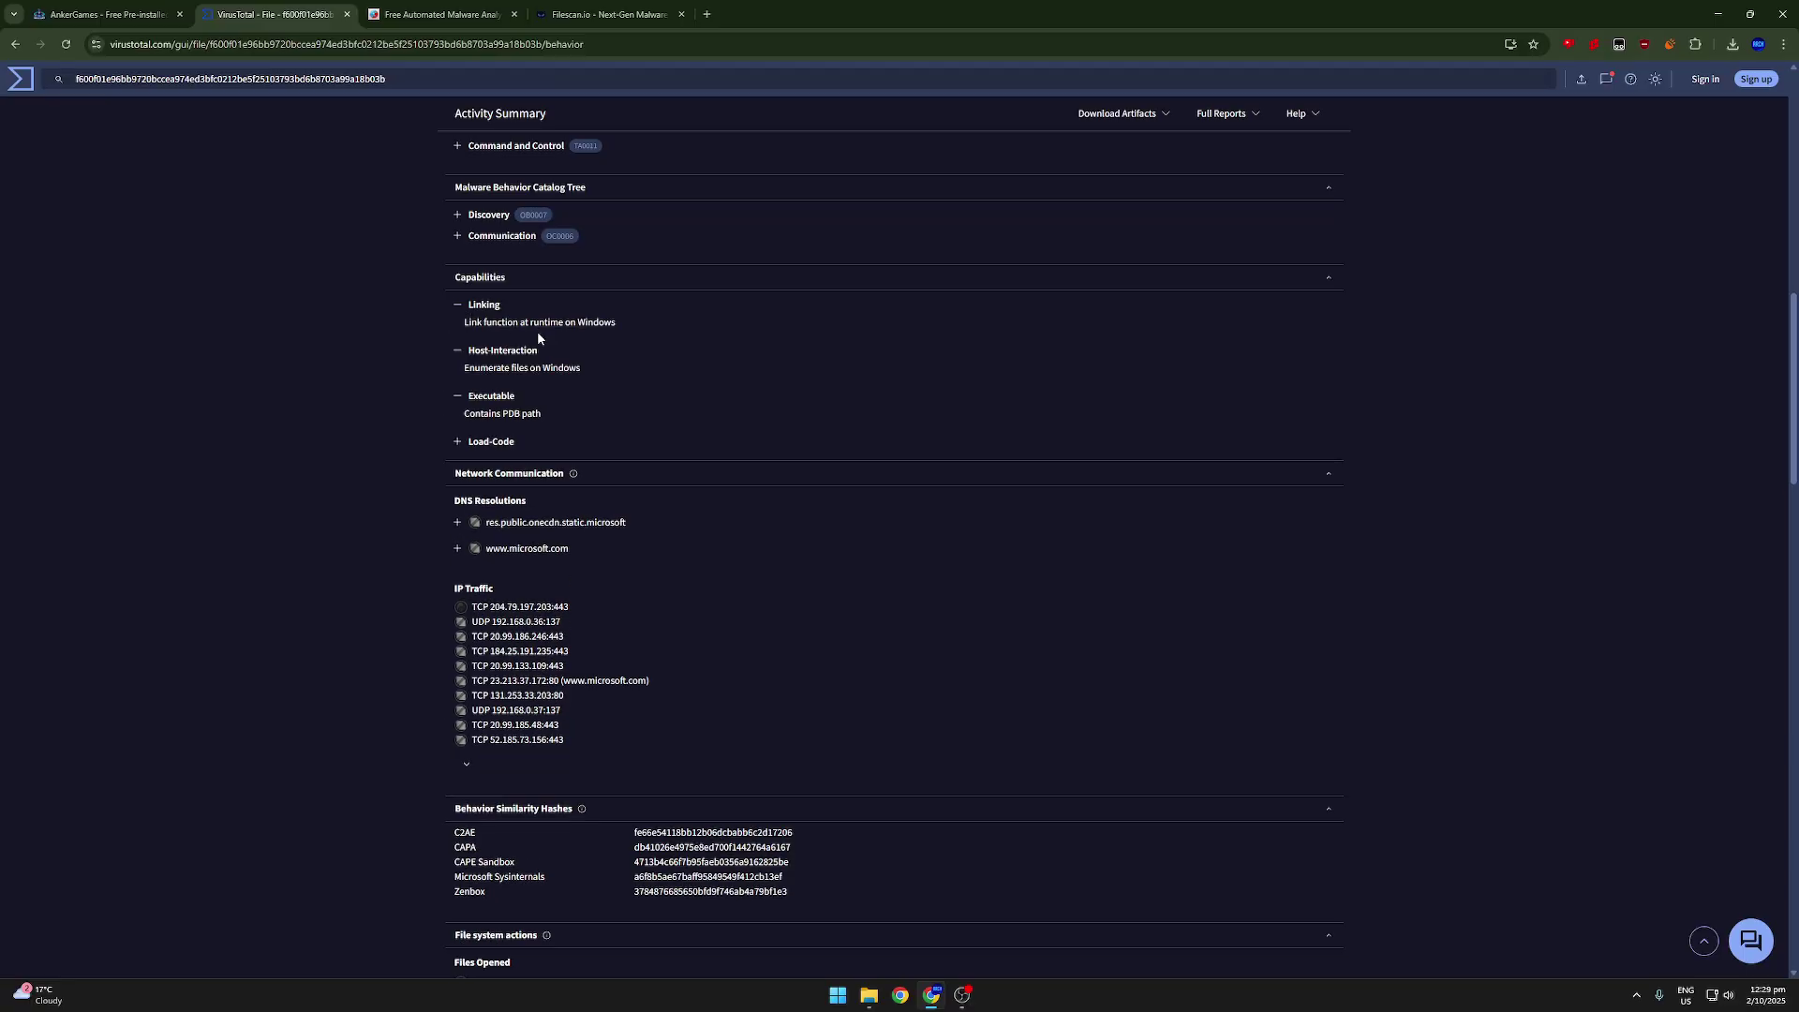
pyautogui.click(457, 440)
# Step: Read through the process tree, the SafeBoot\Option registry key and loaded modules, then return to the top
pyautogui.scroll(-8, 439, 409)
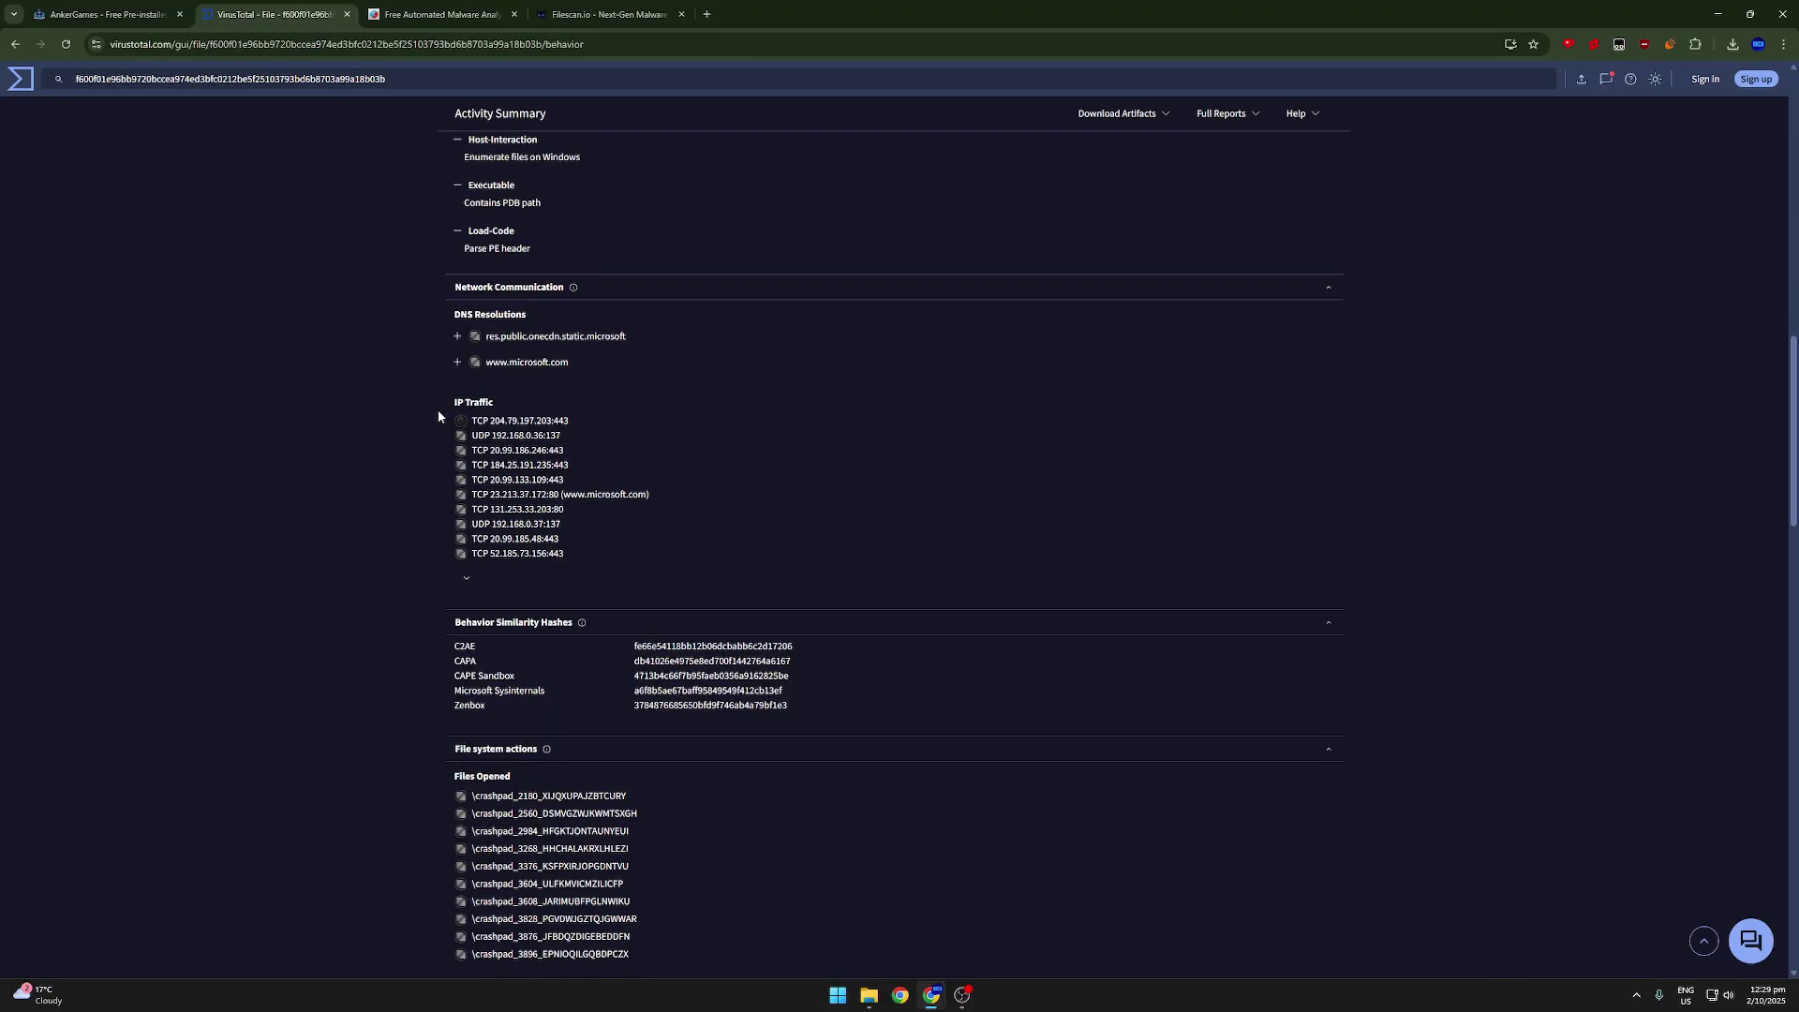
pyautogui.scroll(-2, 440, 418)
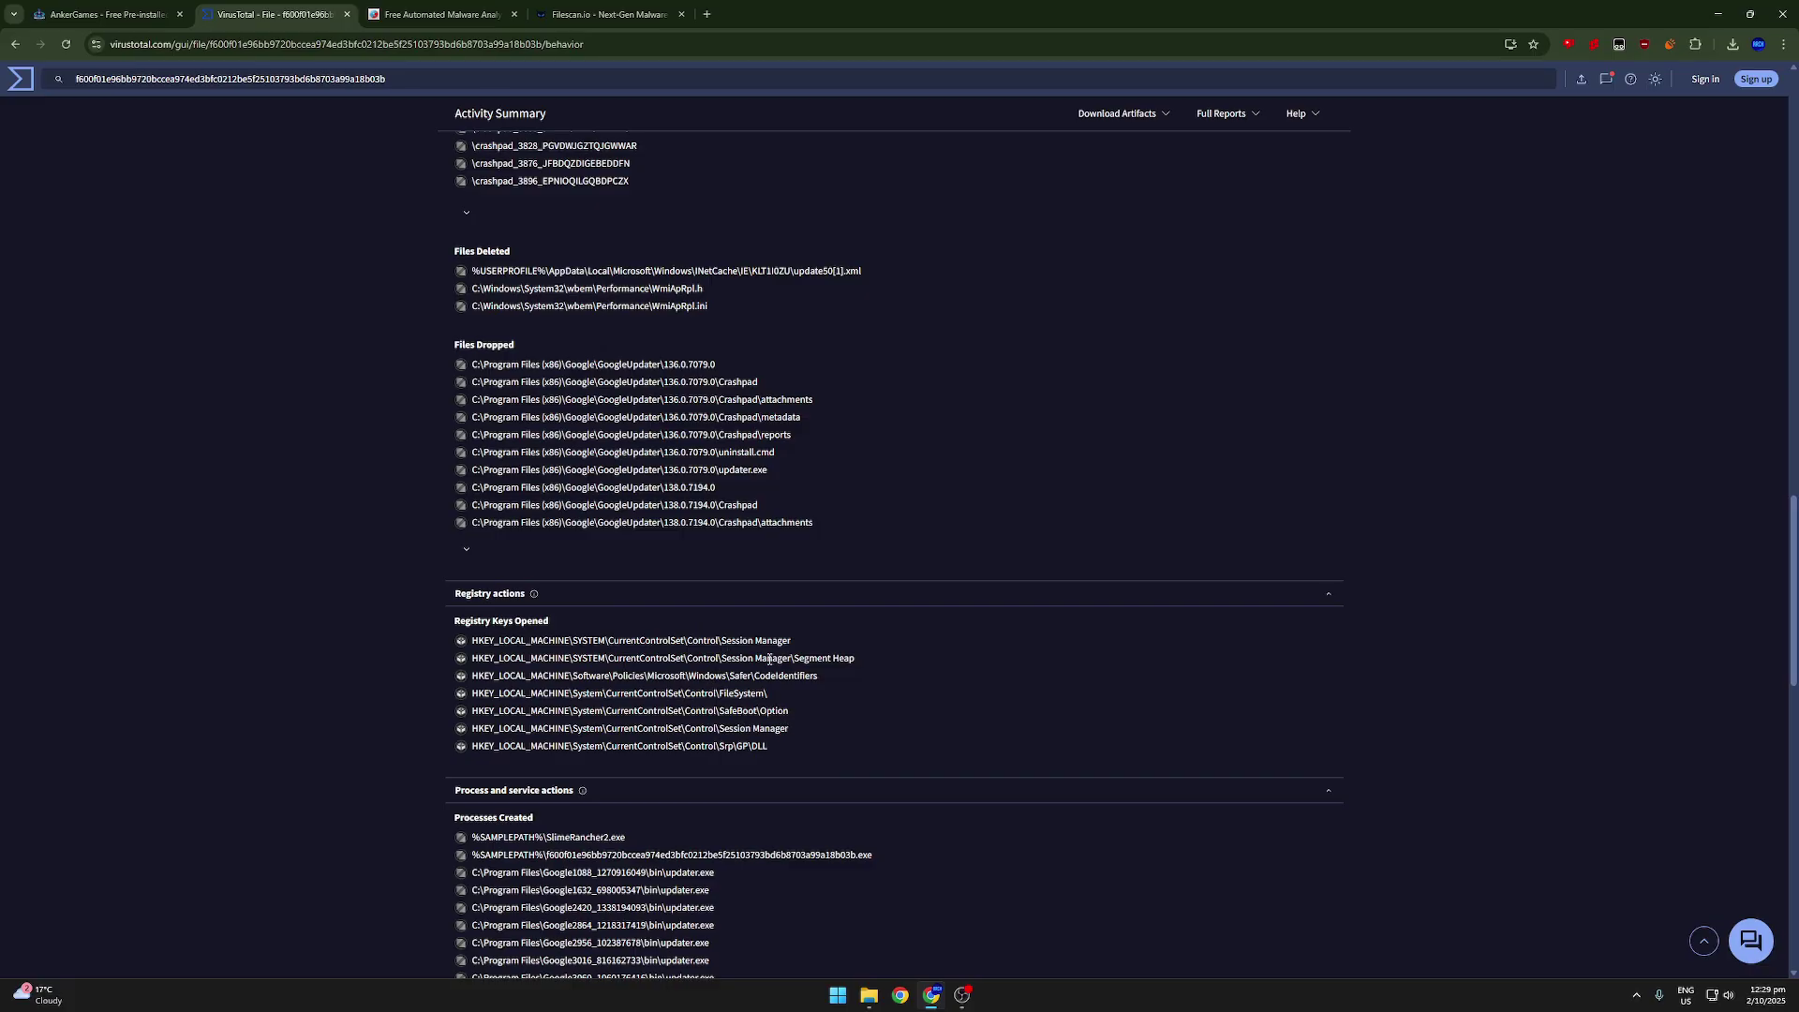
pyautogui.moveTo(805, 714); pyautogui.dragTo(720, 718)
pyautogui.click(747, 709)
pyautogui.scroll(-2, 380, 627)
pyautogui.scroll(-9, 381, 627)
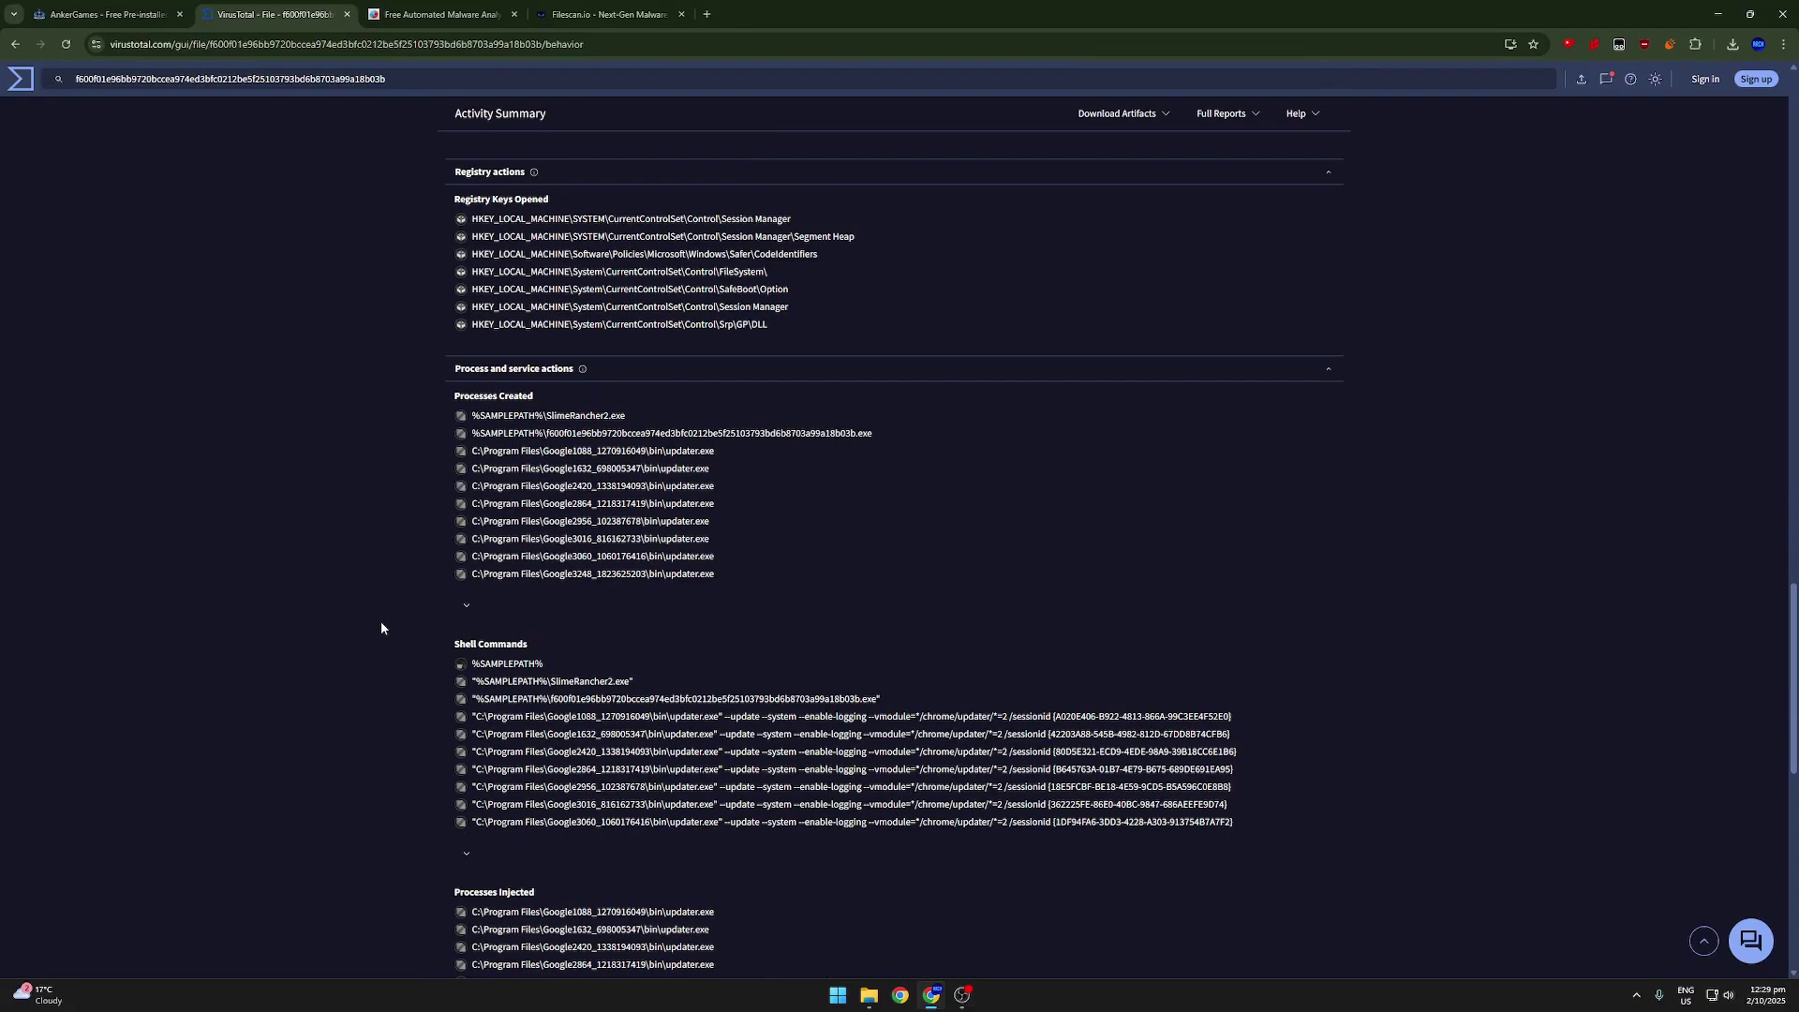
pyautogui.scroll(-5, 380, 627)
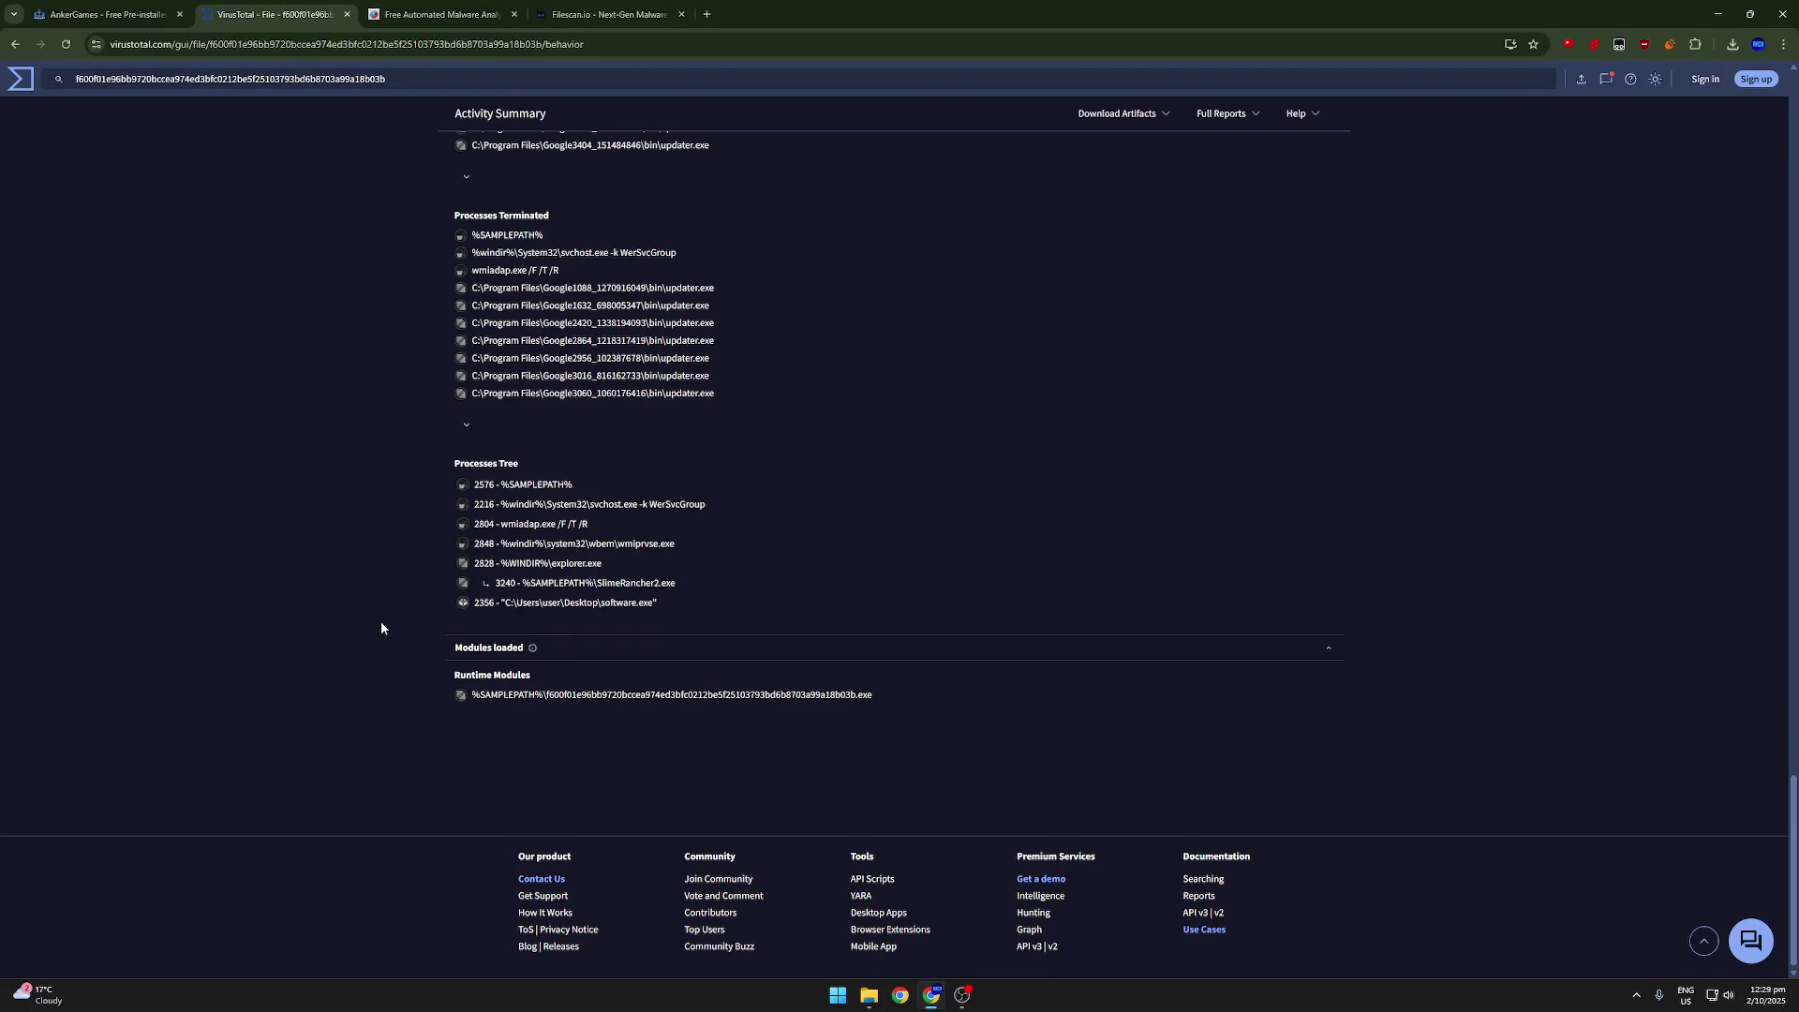
pyautogui.press('Home')
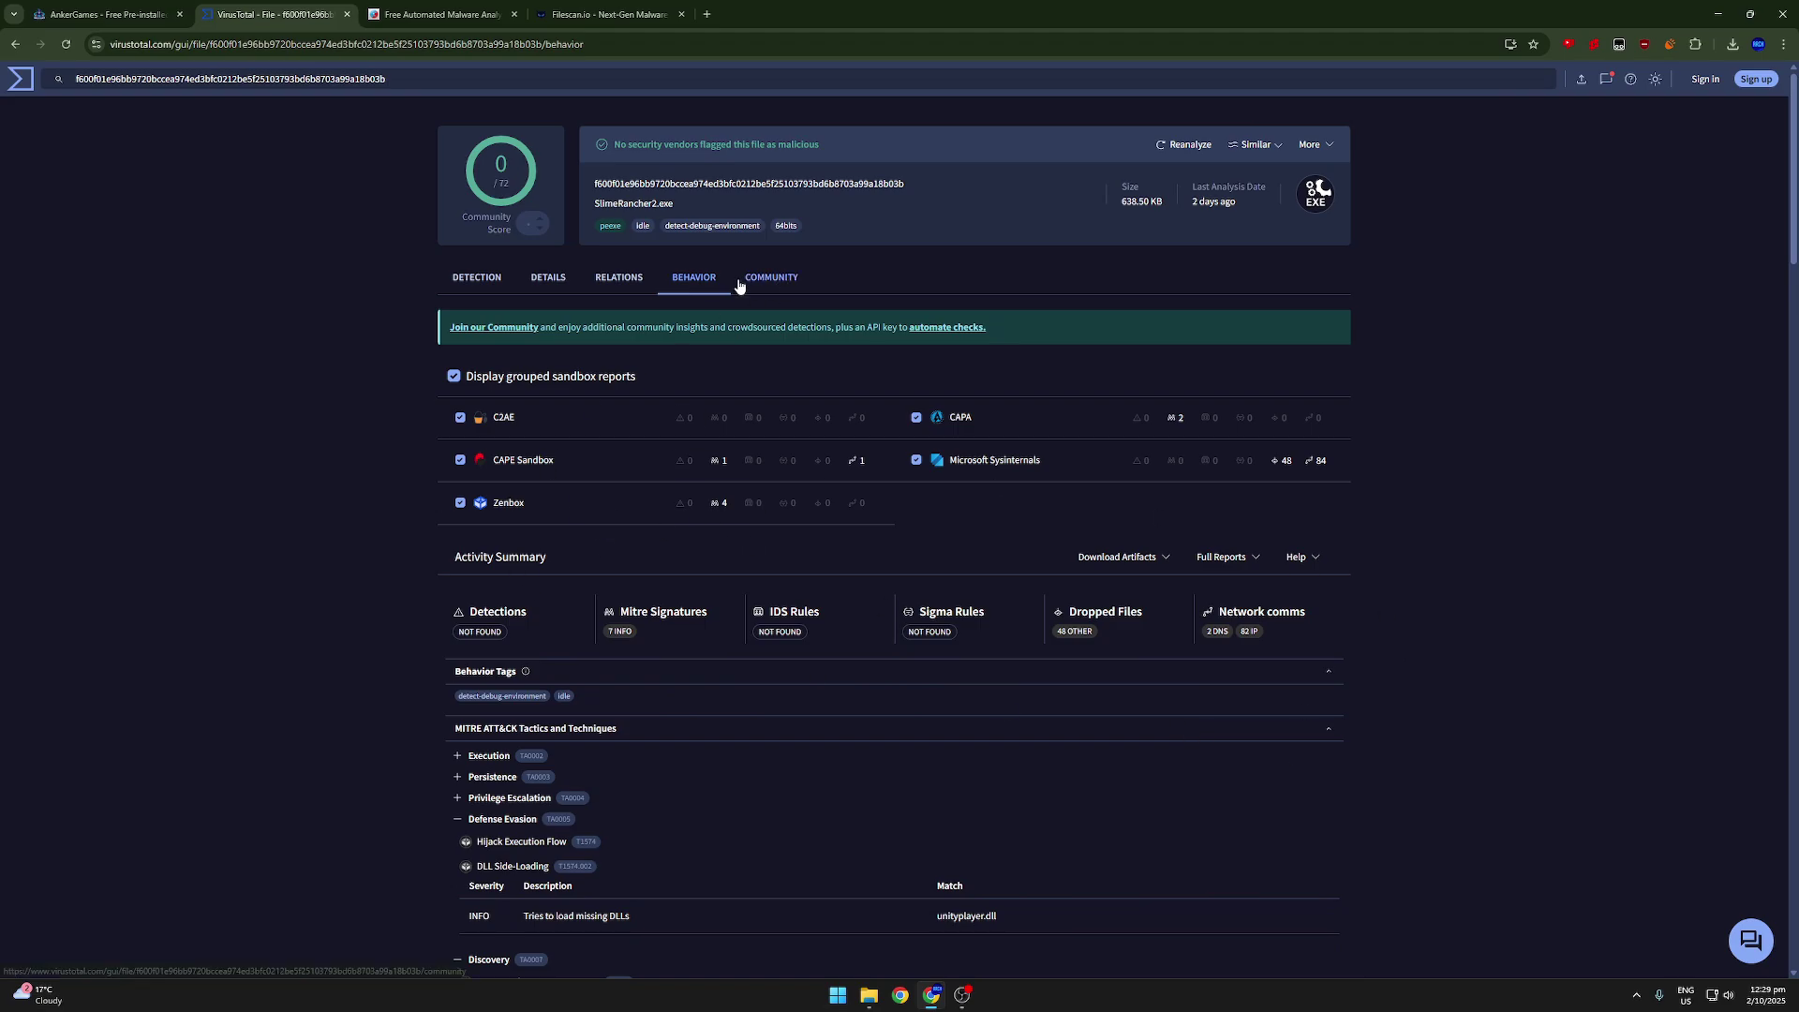
# Step: Review the Relations tab: 2 contacted domains, 103 IP addresses, 8 execution parents, with a brief Community look
pyautogui.click(619, 277)
pyautogui.scroll(-2, 400, 530)
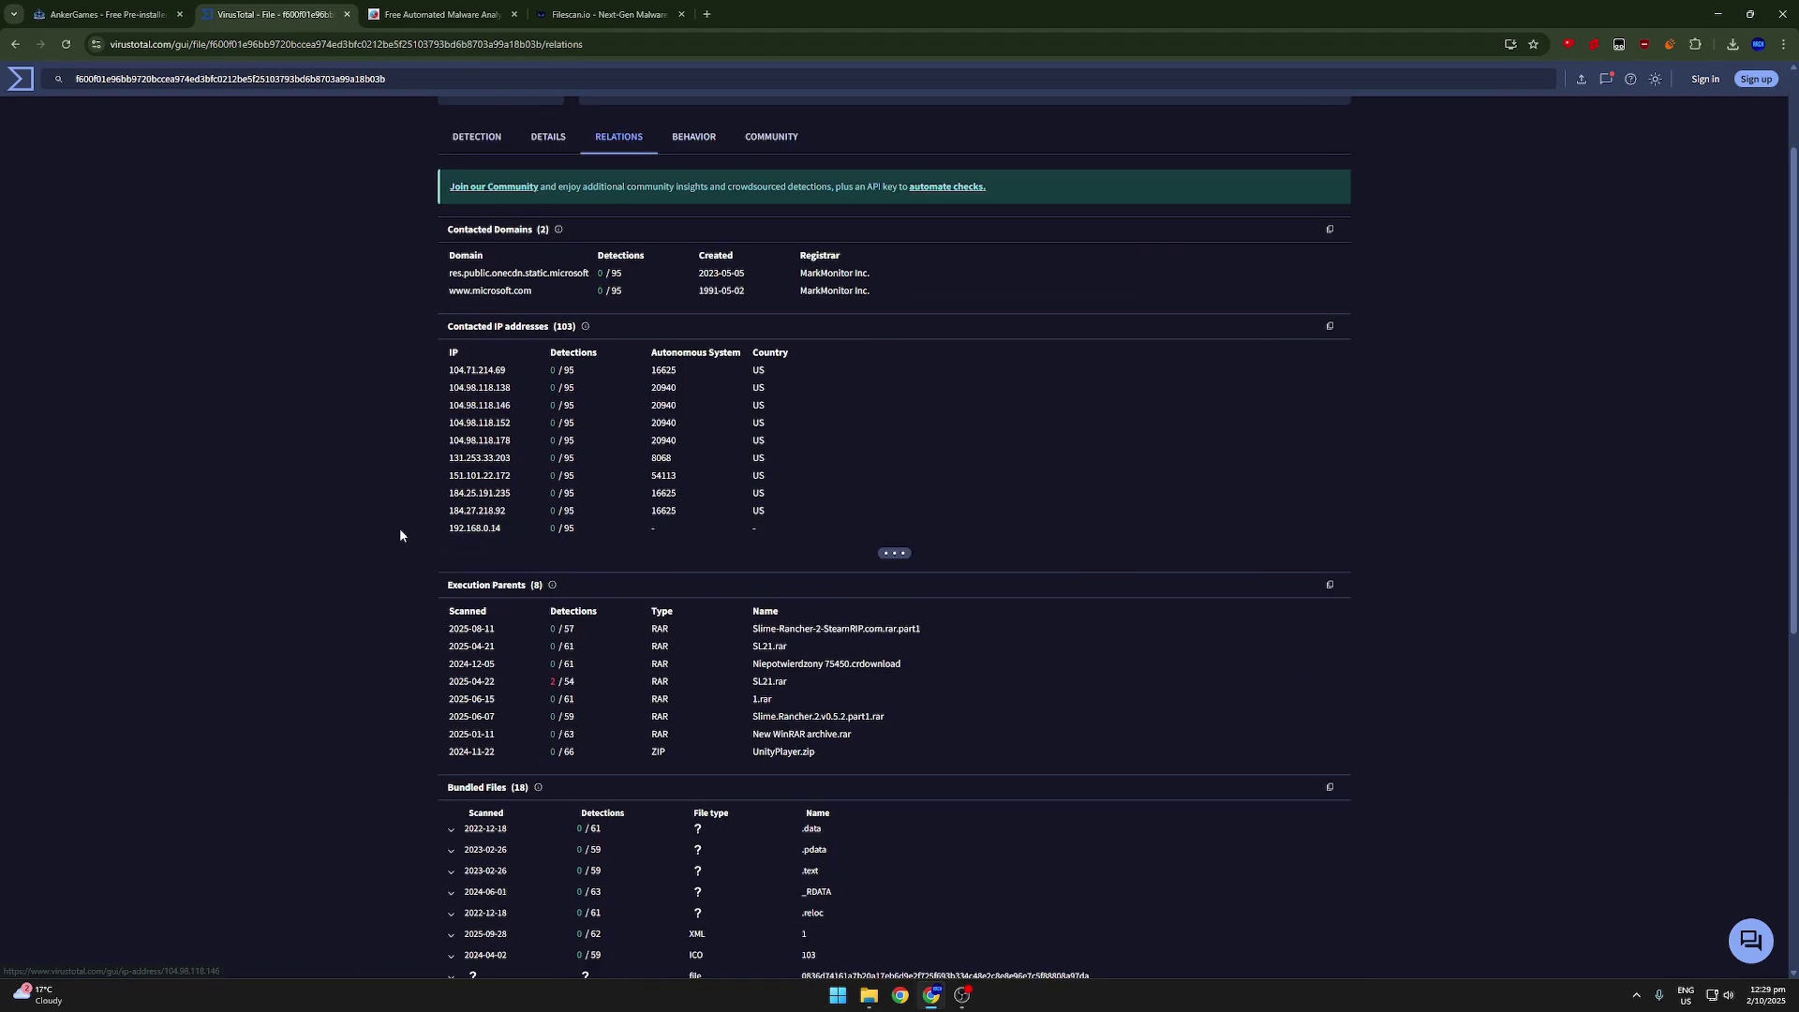
pyautogui.scroll(-3, 402, 533)
pyautogui.scroll(3, 417, 573)
pyautogui.scroll(-1, 609, 585)
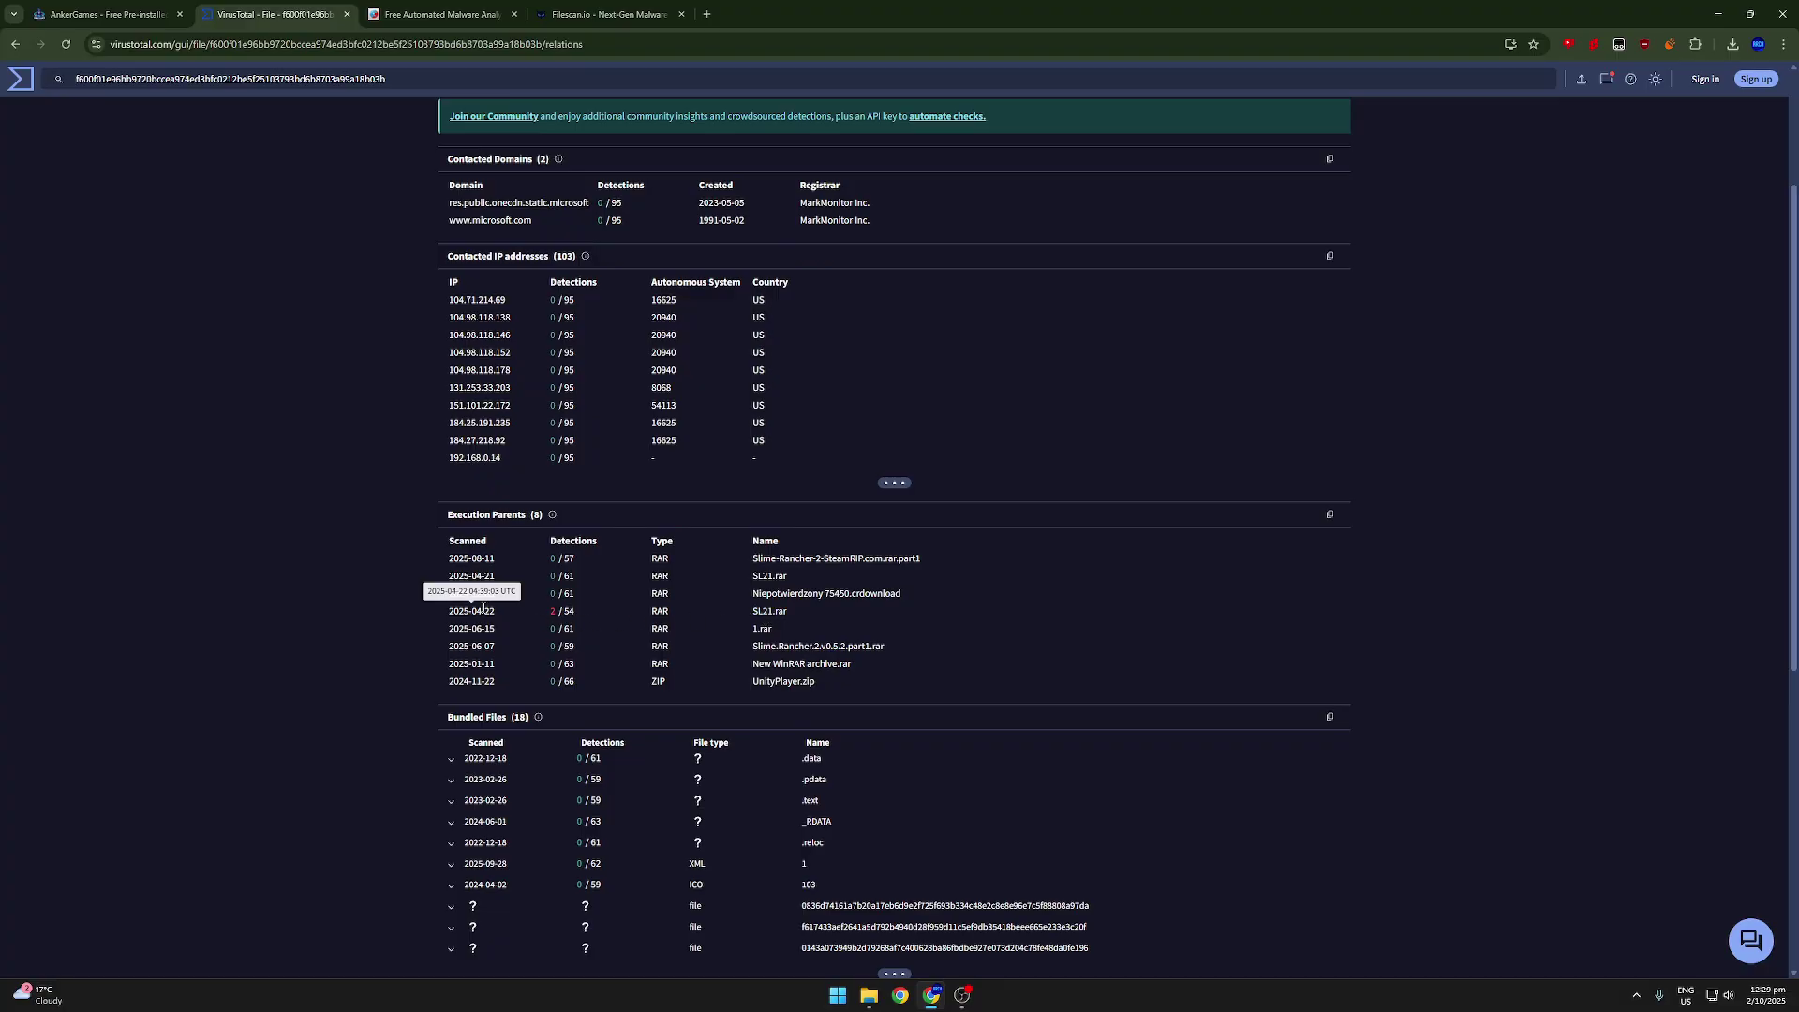
pyautogui.tripleClick(429, 532)
pyautogui.click(335, 645)
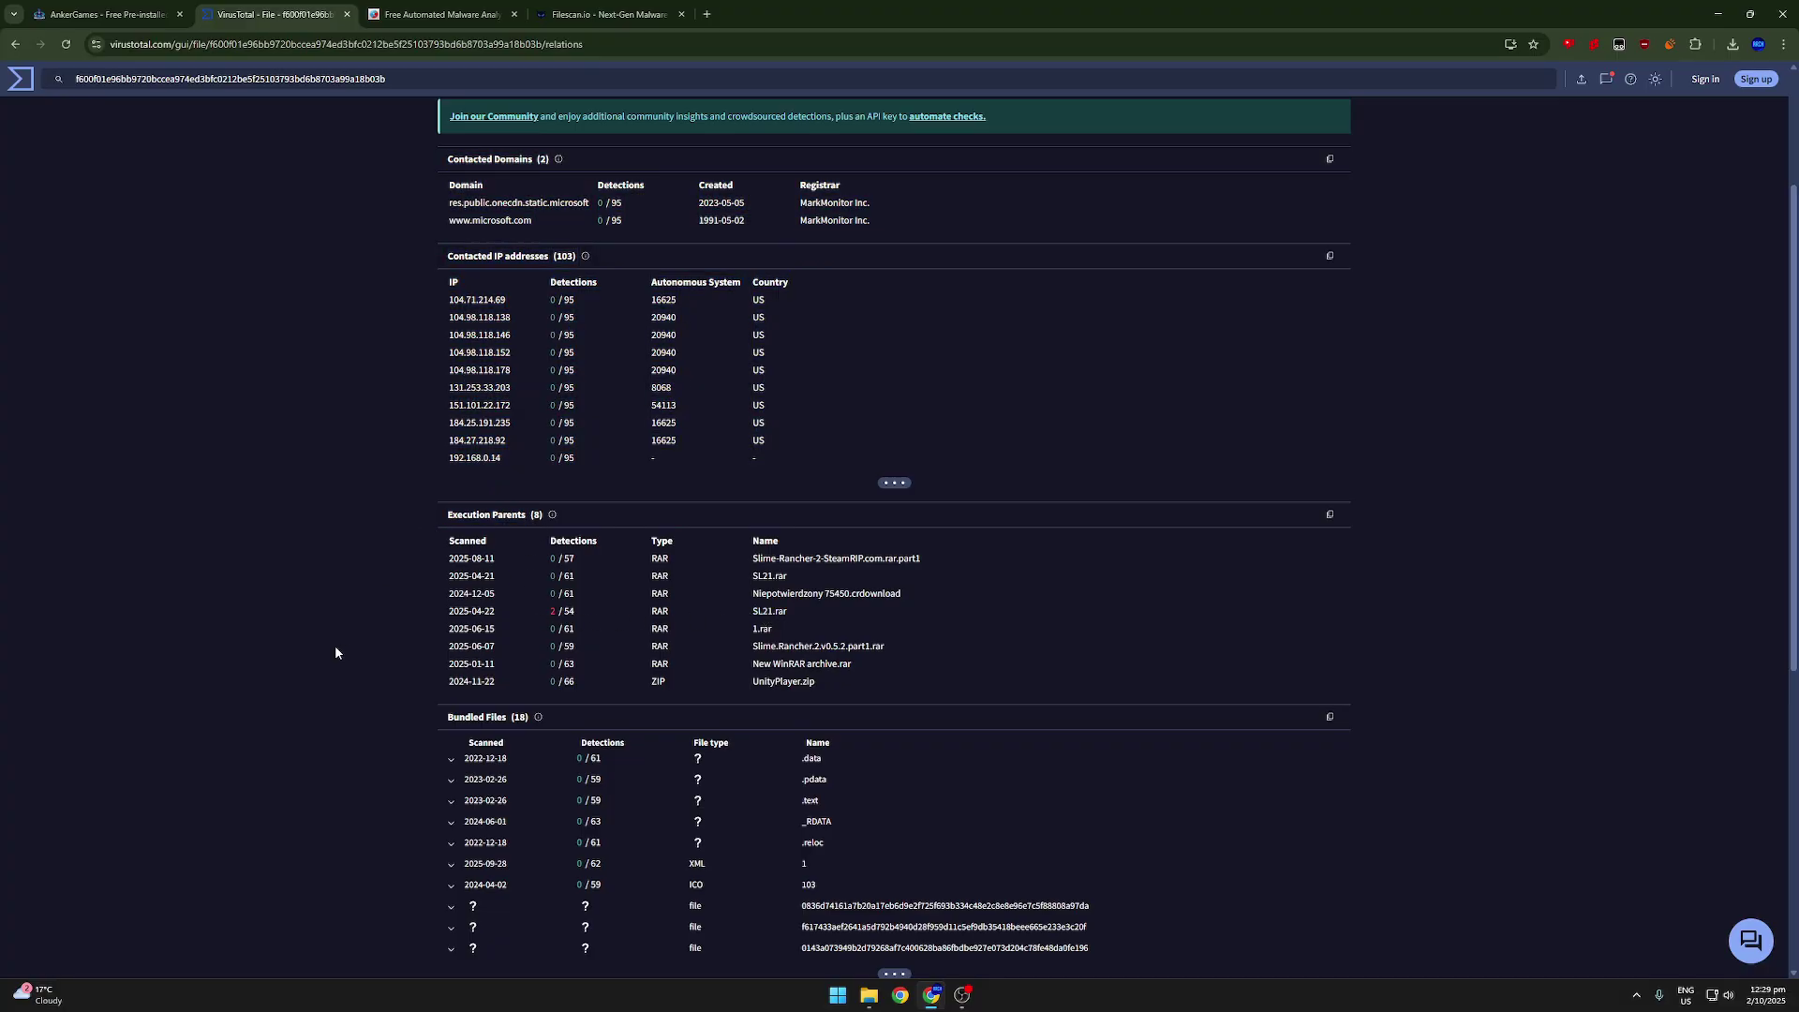
pyautogui.scroll(3, 451, 609)
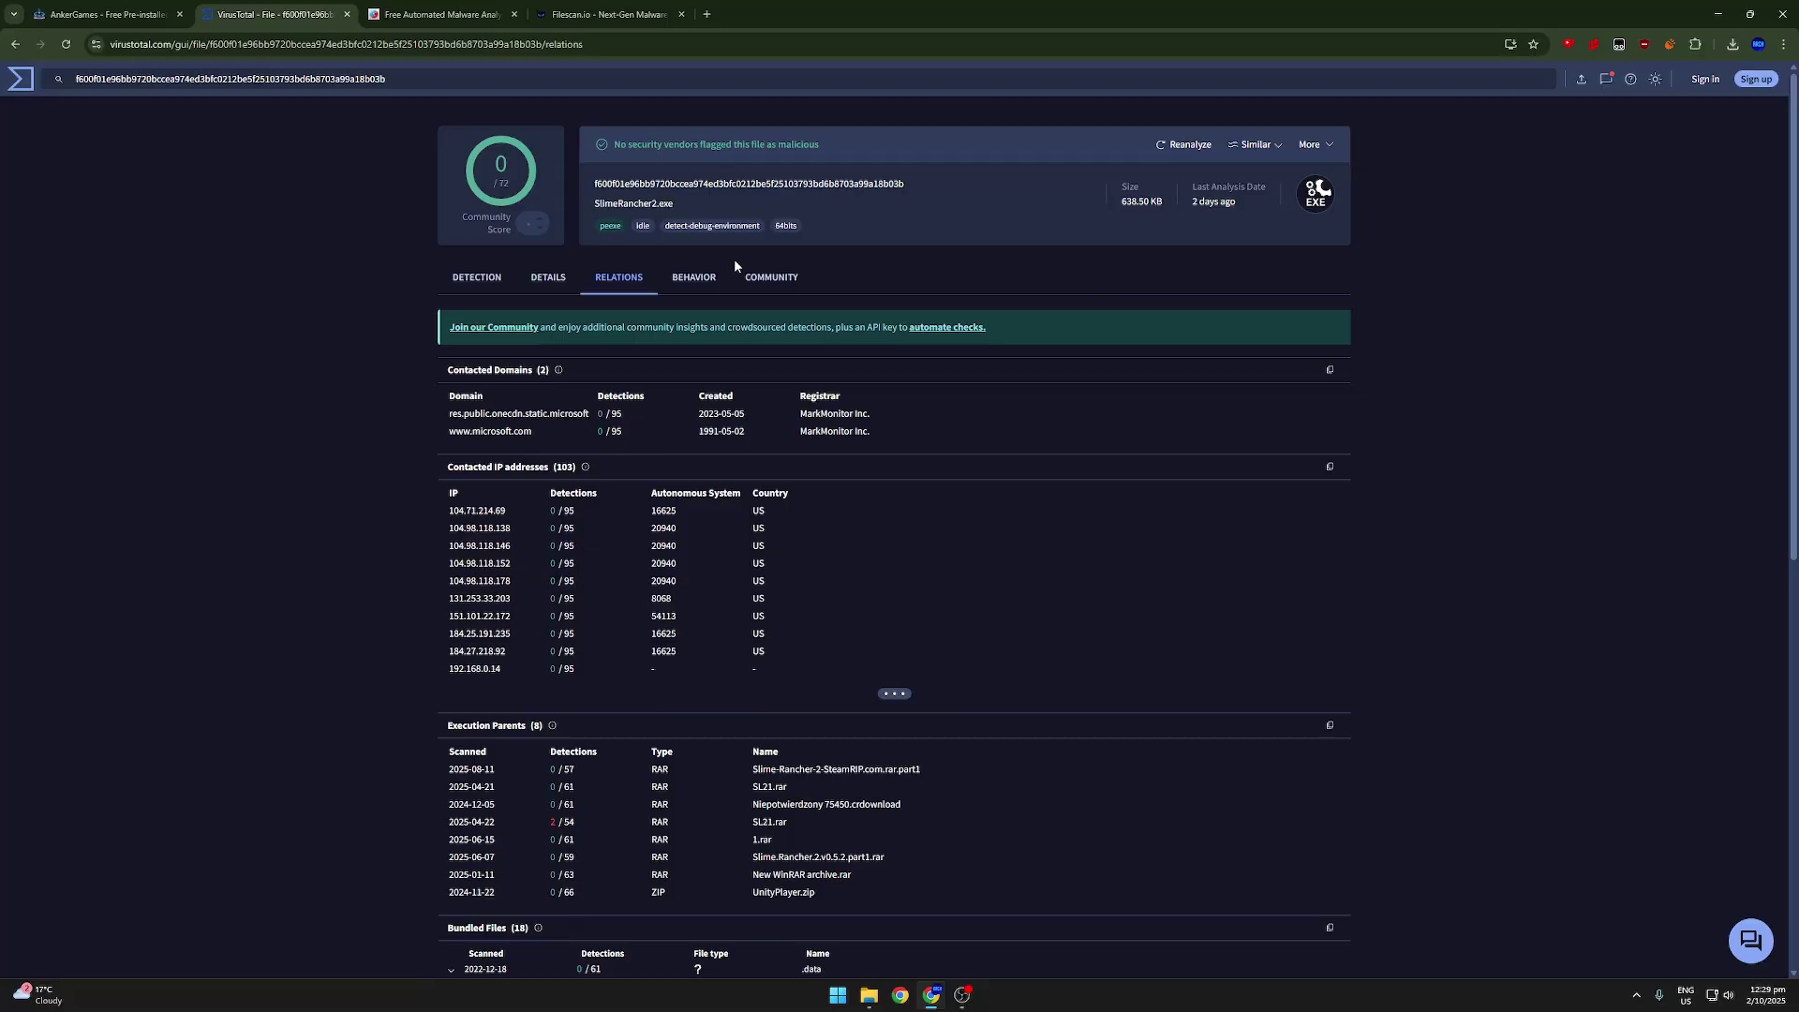
pyautogui.click(764, 281)
pyautogui.click(622, 277)
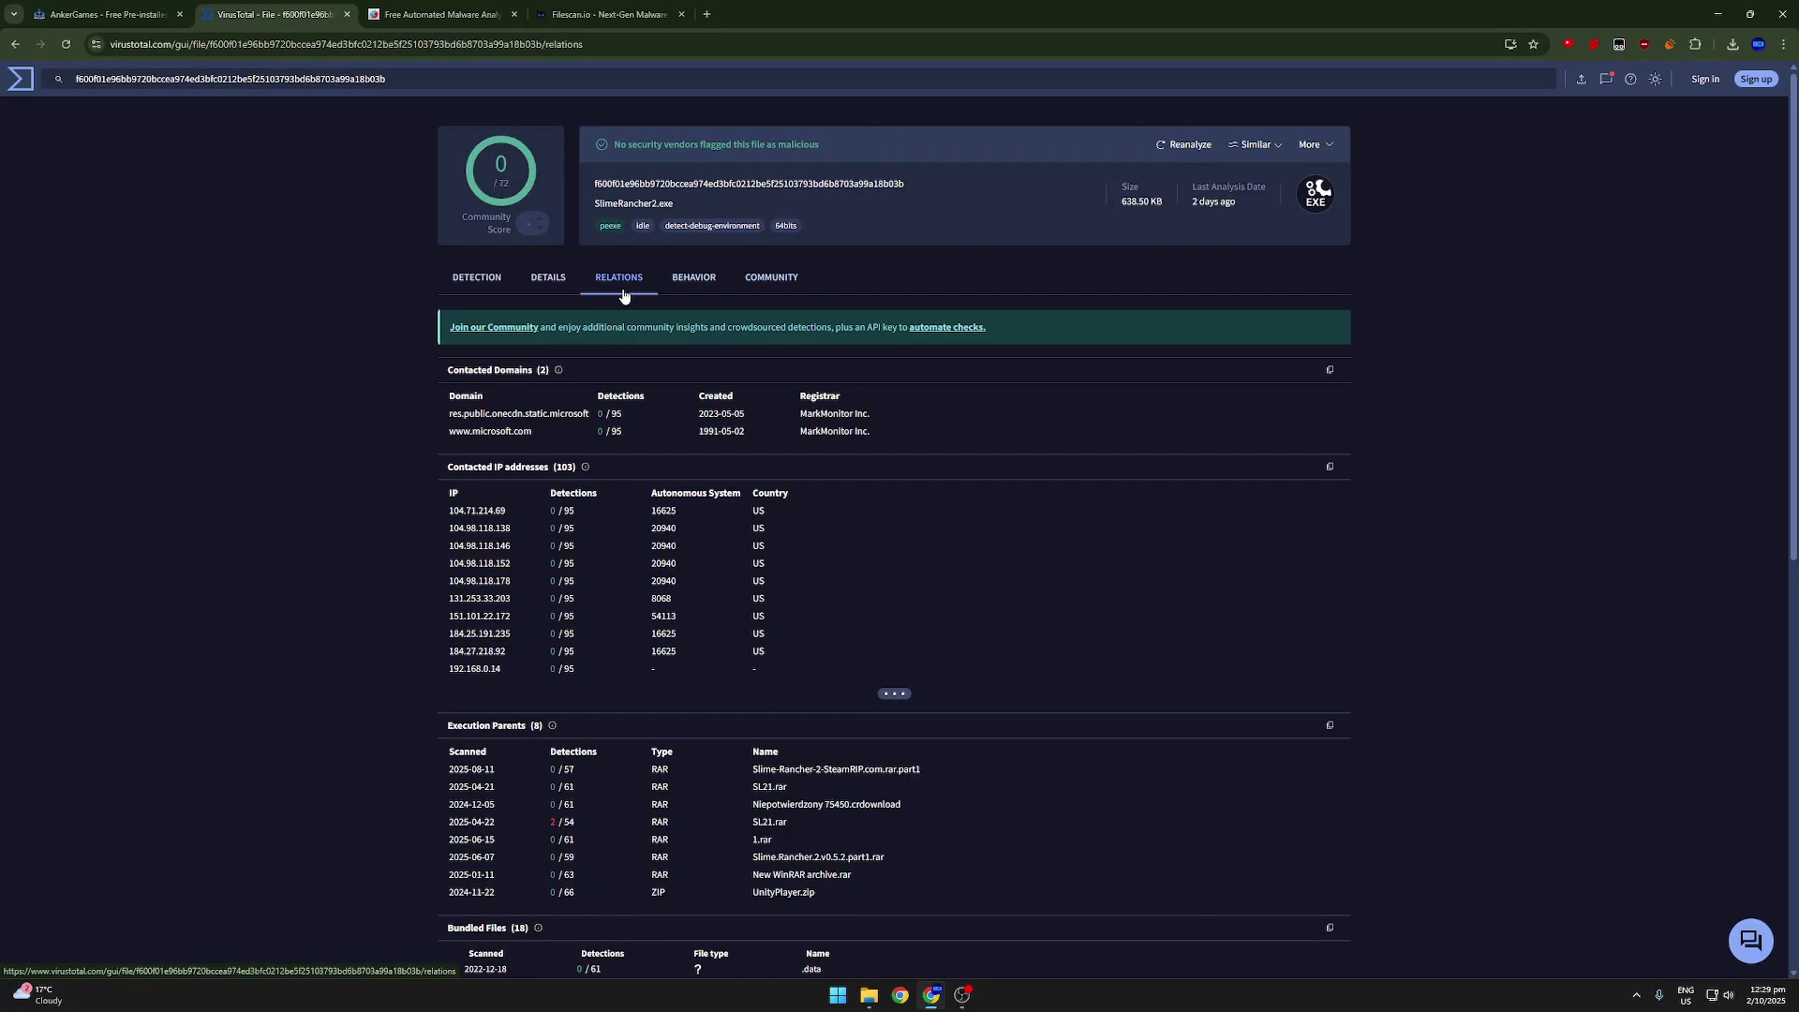
pyautogui.scroll(-2, 555, 685)
pyautogui.scroll(2, 556, 685)
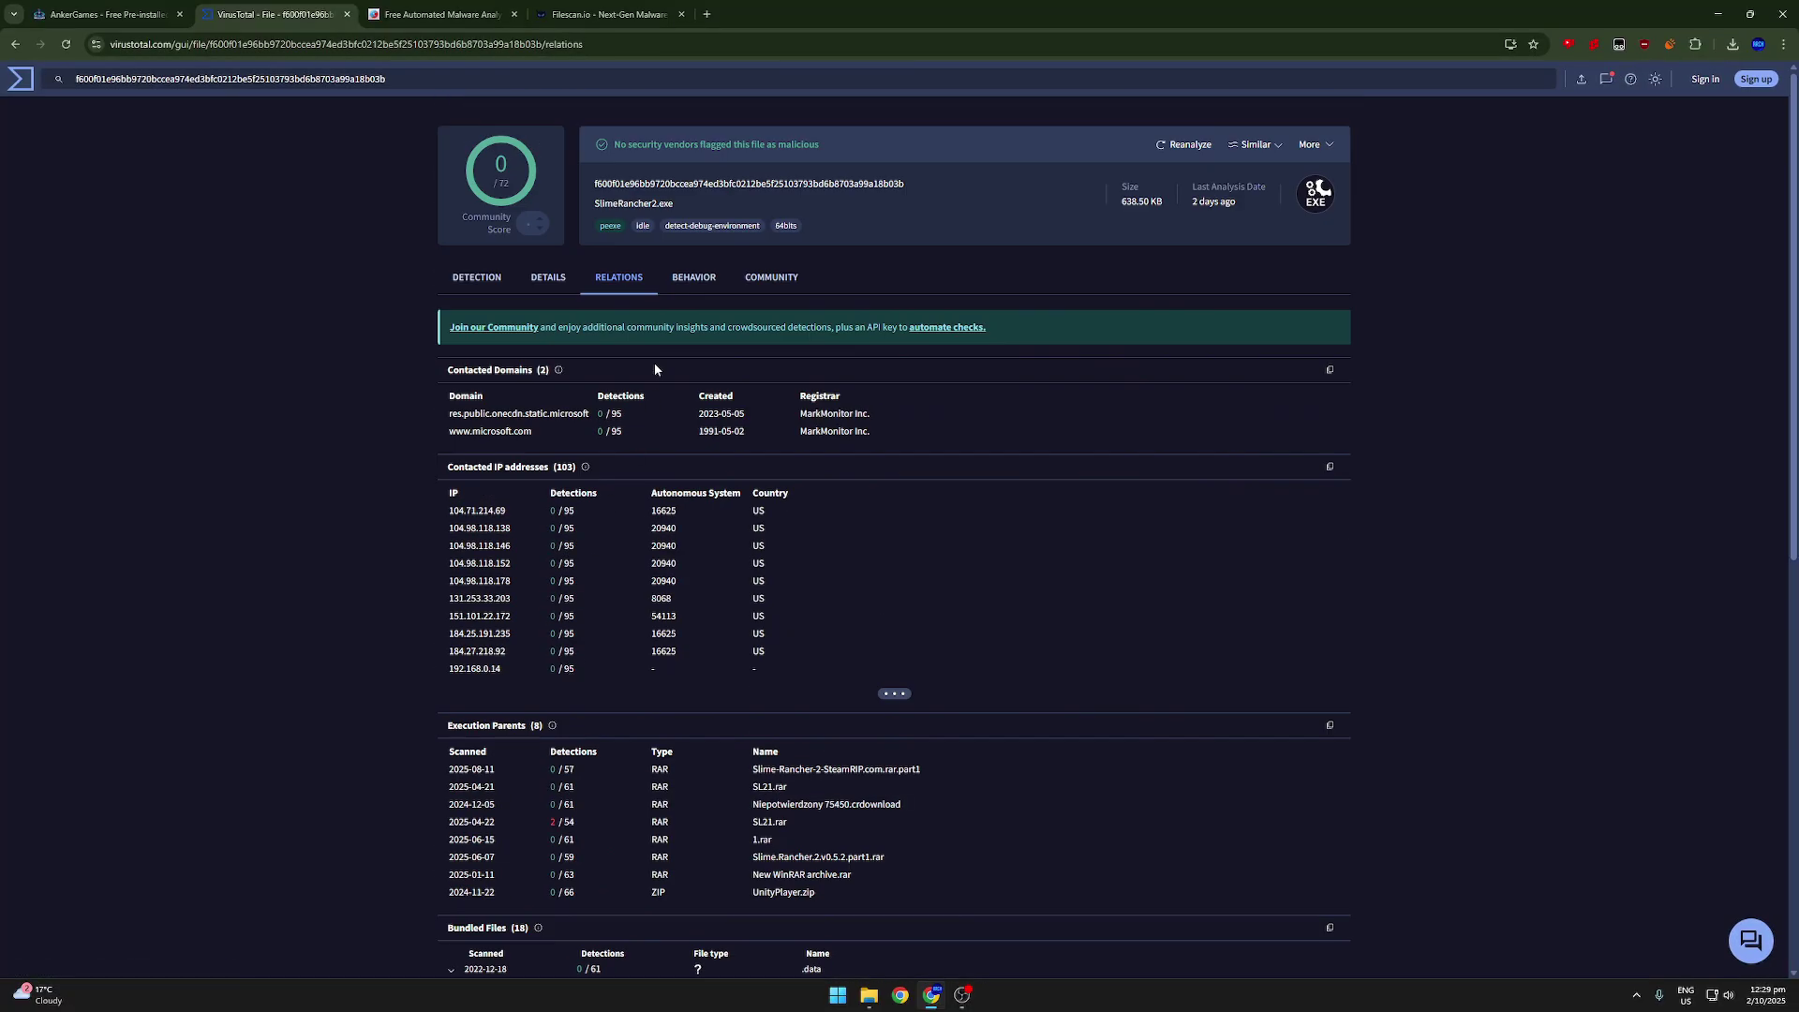
# Step: Review the file's basic properties and signature info, noting 'File is not signed'
pyautogui.click(548, 279)
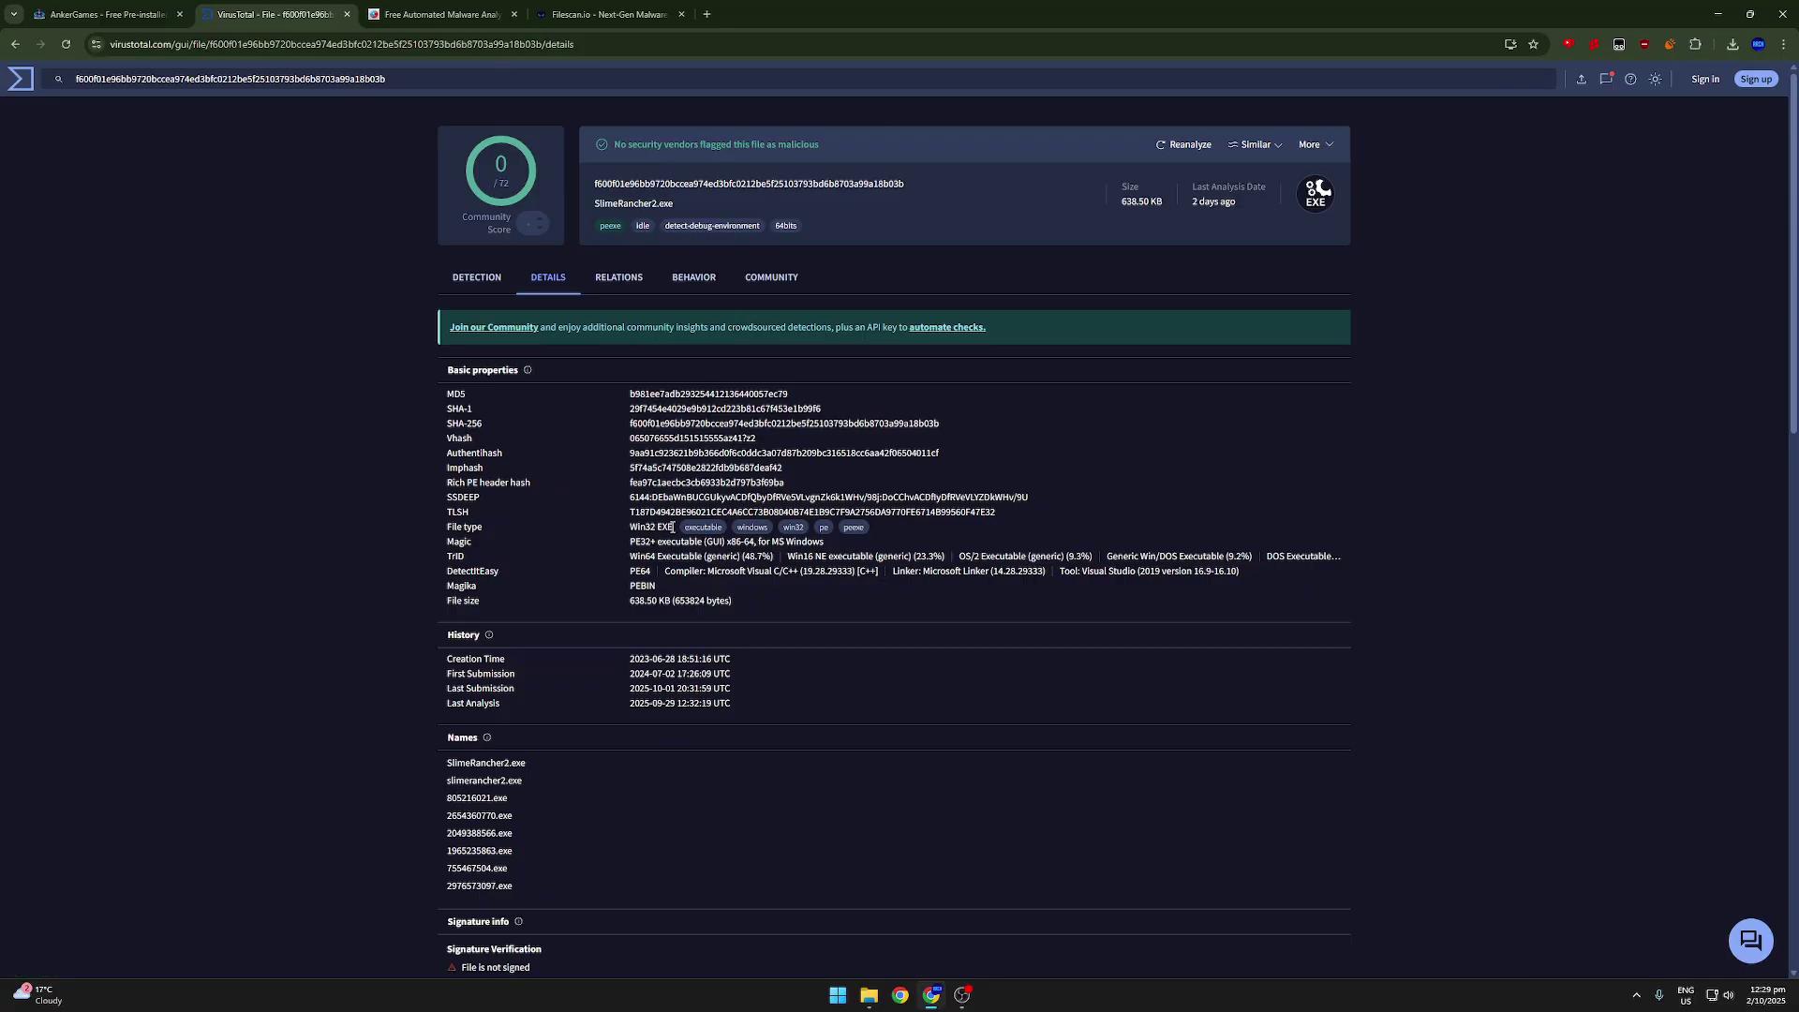
pyautogui.scroll(-3, 543, 525)
pyautogui.scroll(-2, 497, 694)
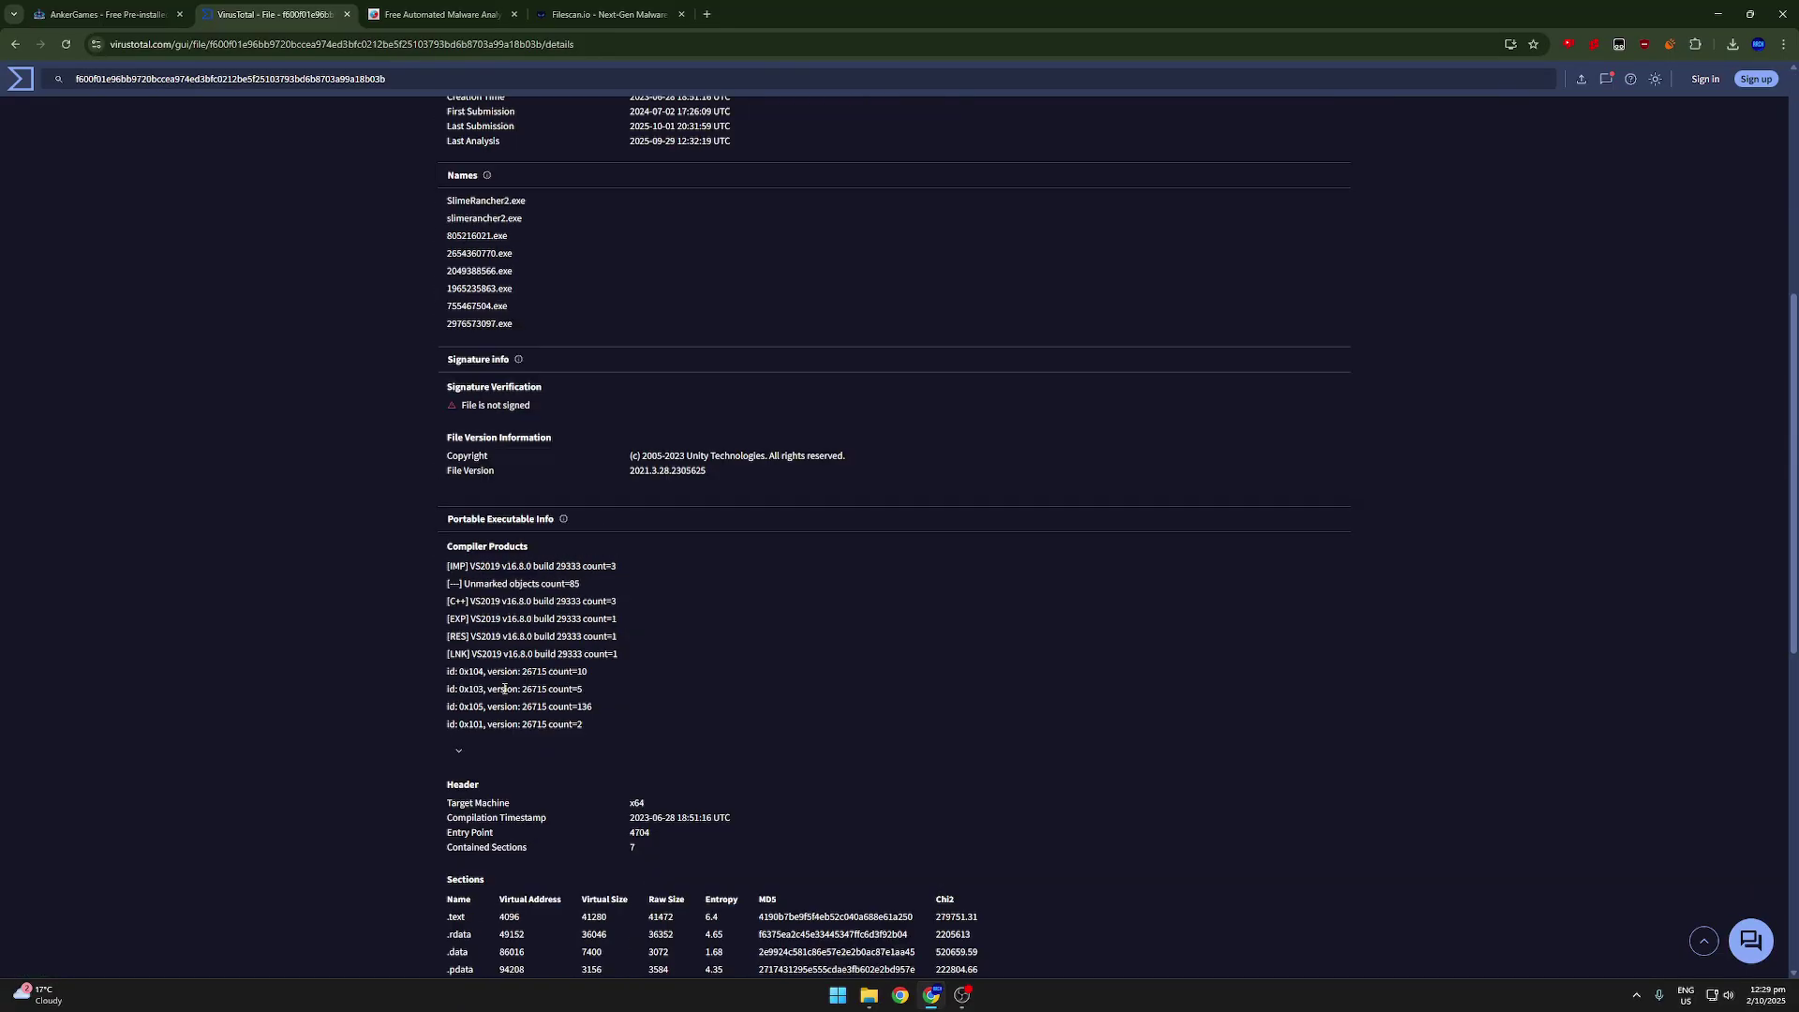
pyautogui.moveTo(554, 466); pyautogui.dragTo(453, 482)
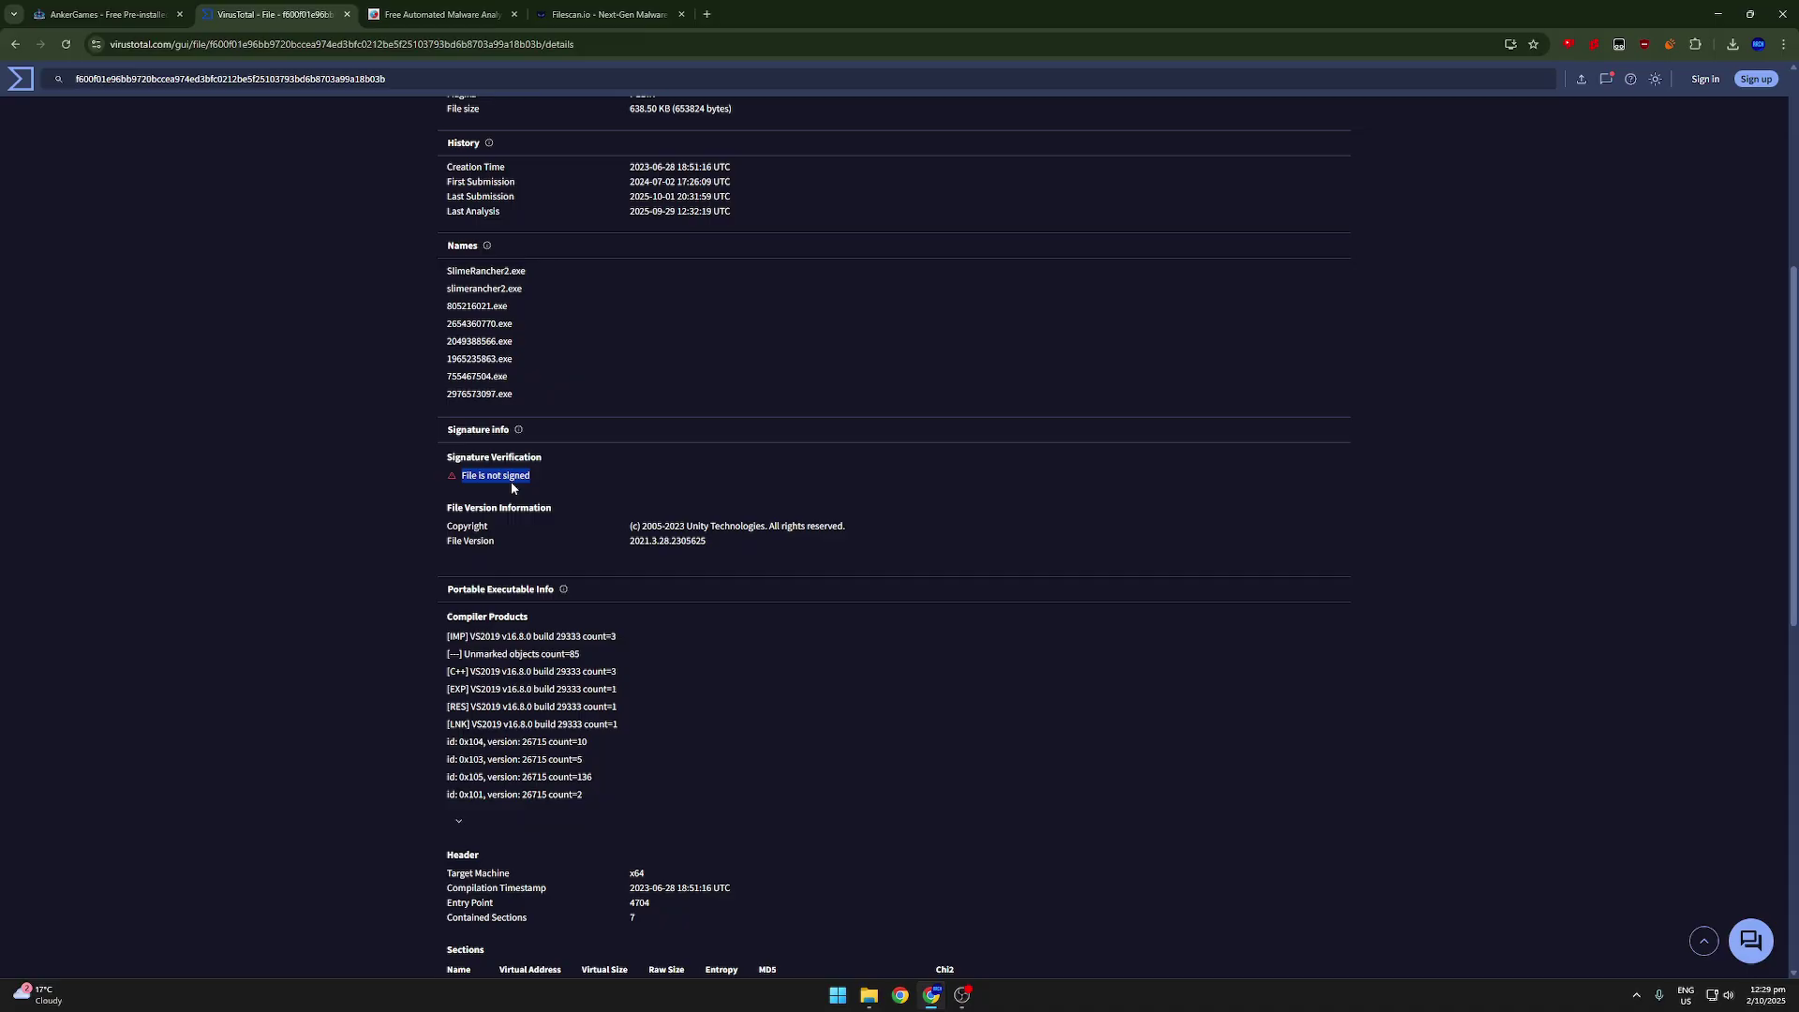
pyautogui.click(554, 478)
pyautogui.moveTo(455, 491); pyautogui.dragTo(525, 488)
pyautogui.click(554, 488)
# Step: Scroll through the PE sections, then show the vendor list with every engine Undetected
pyautogui.scroll(-3, 328, 608)
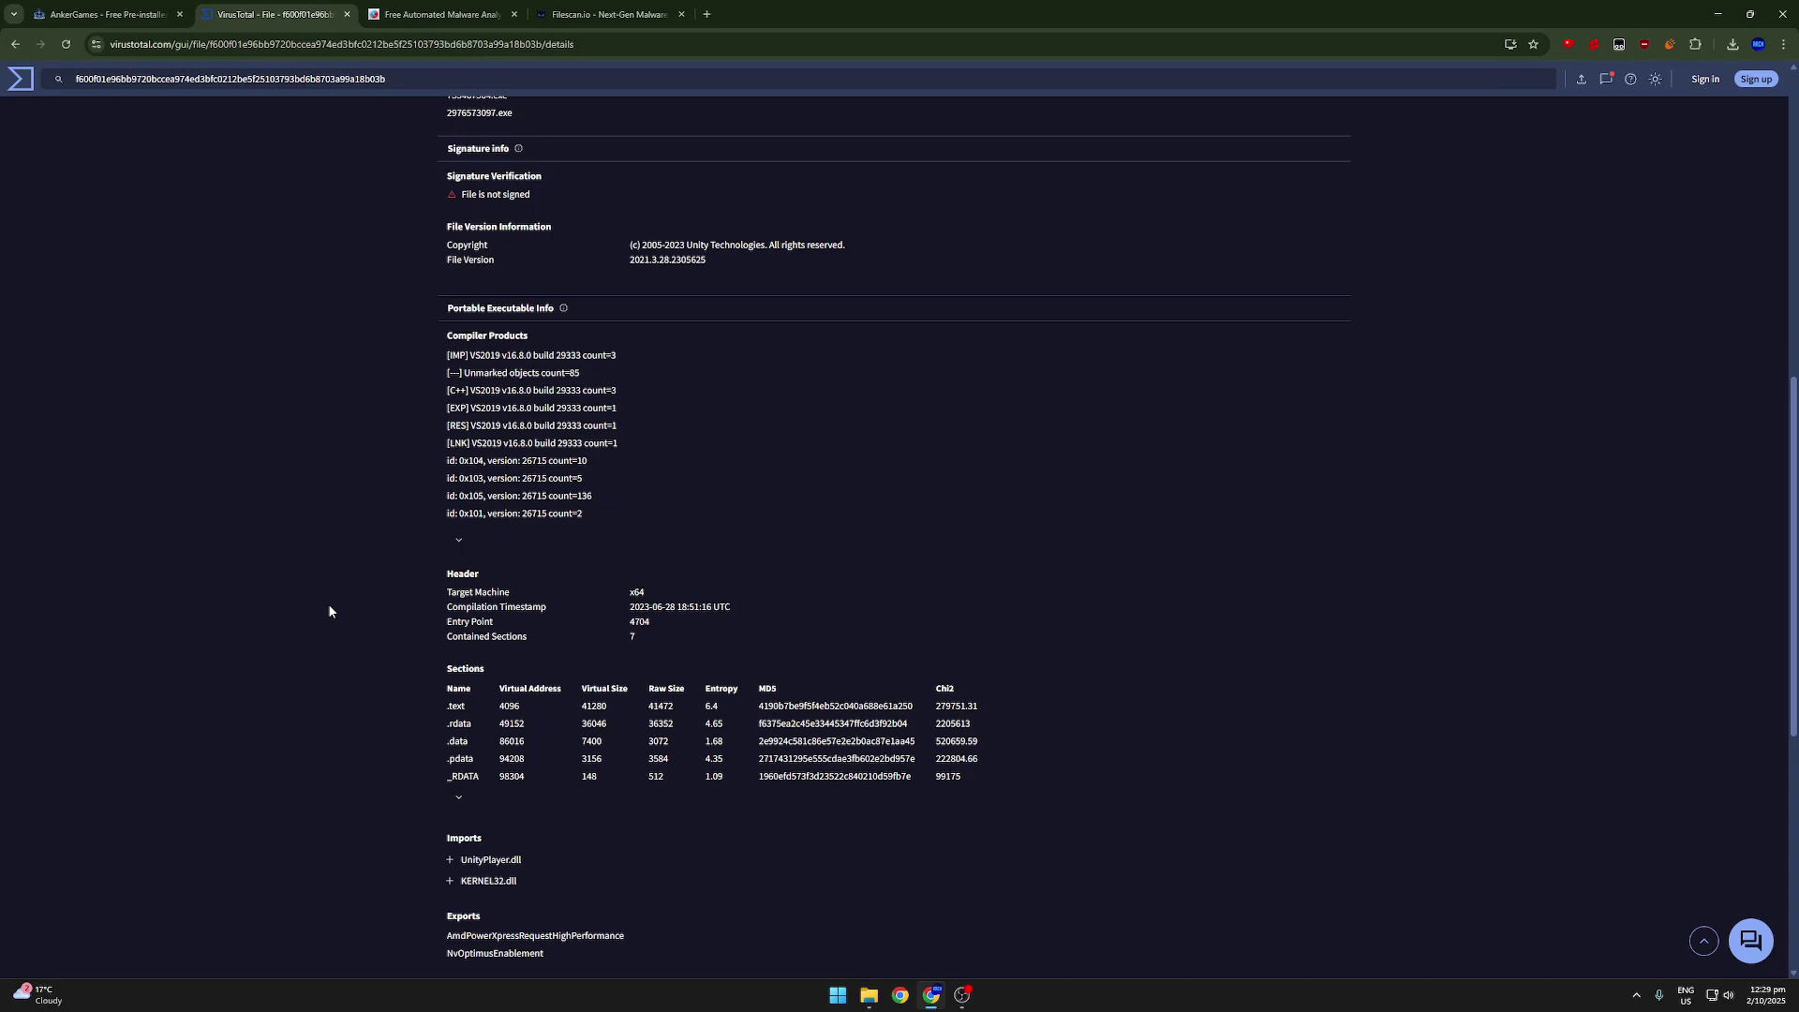
pyautogui.scroll(-3, 329, 612)
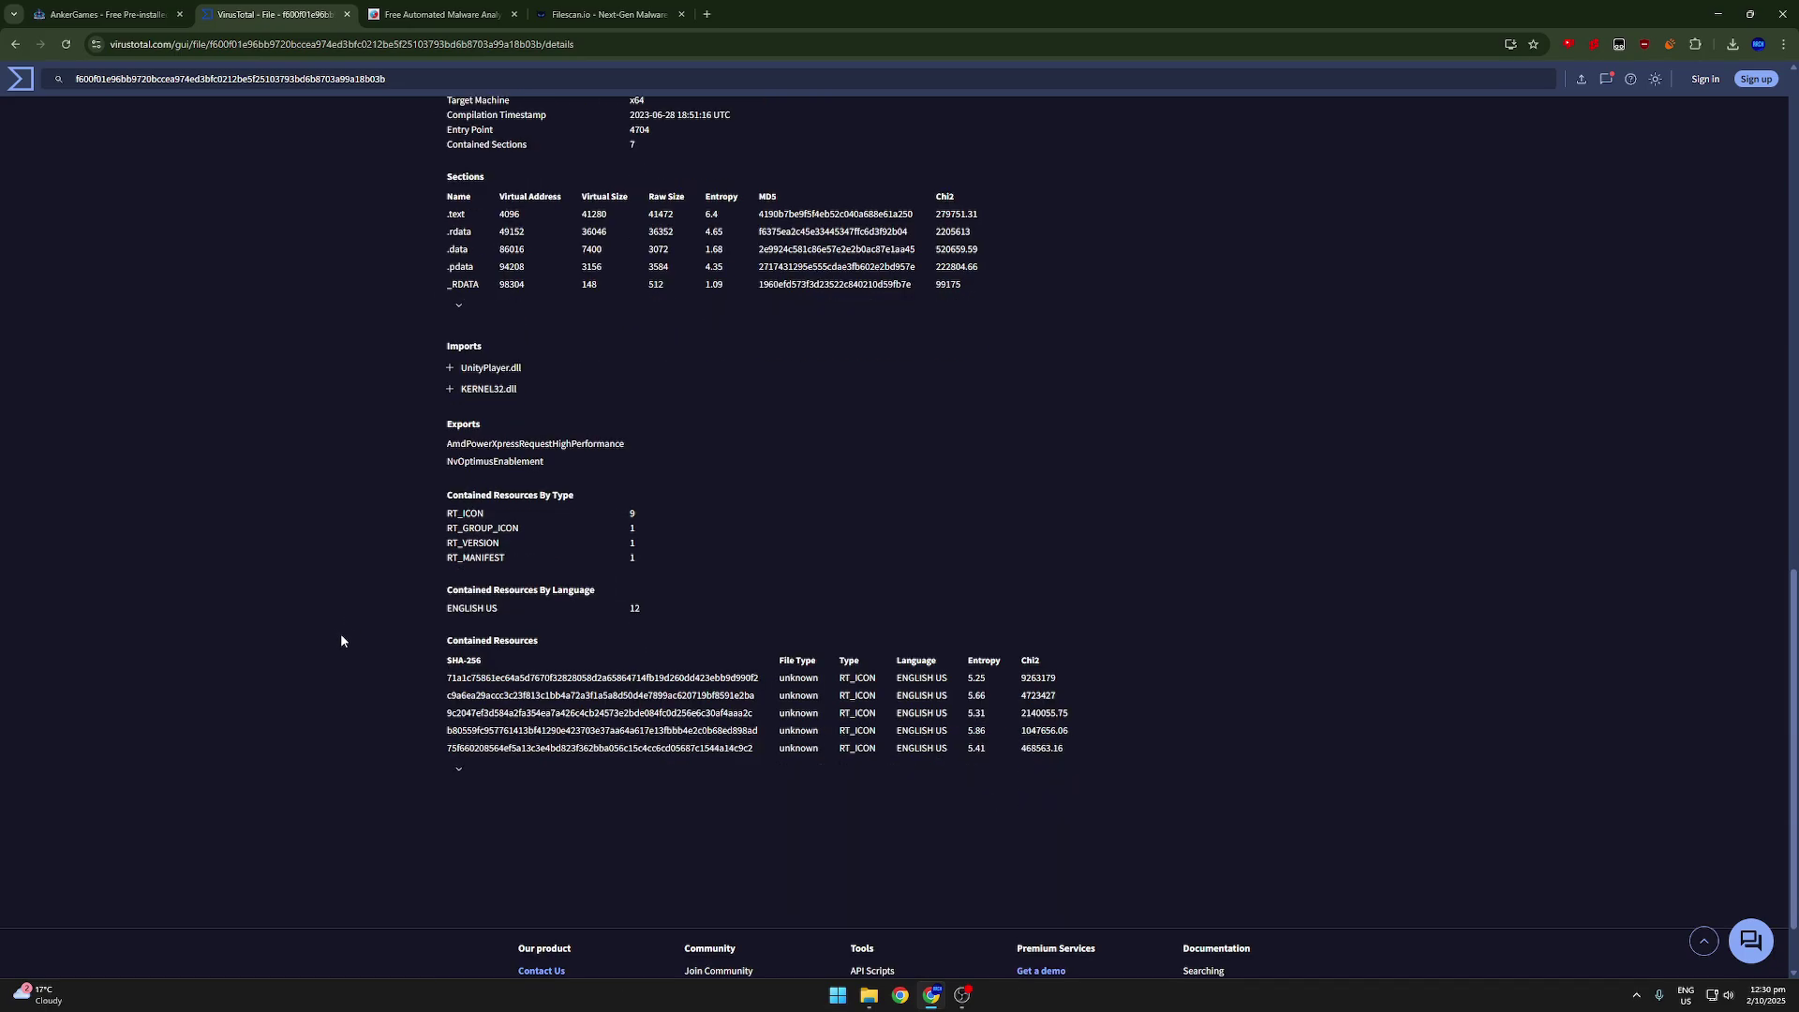
pyautogui.scroll(2, 533, 525)
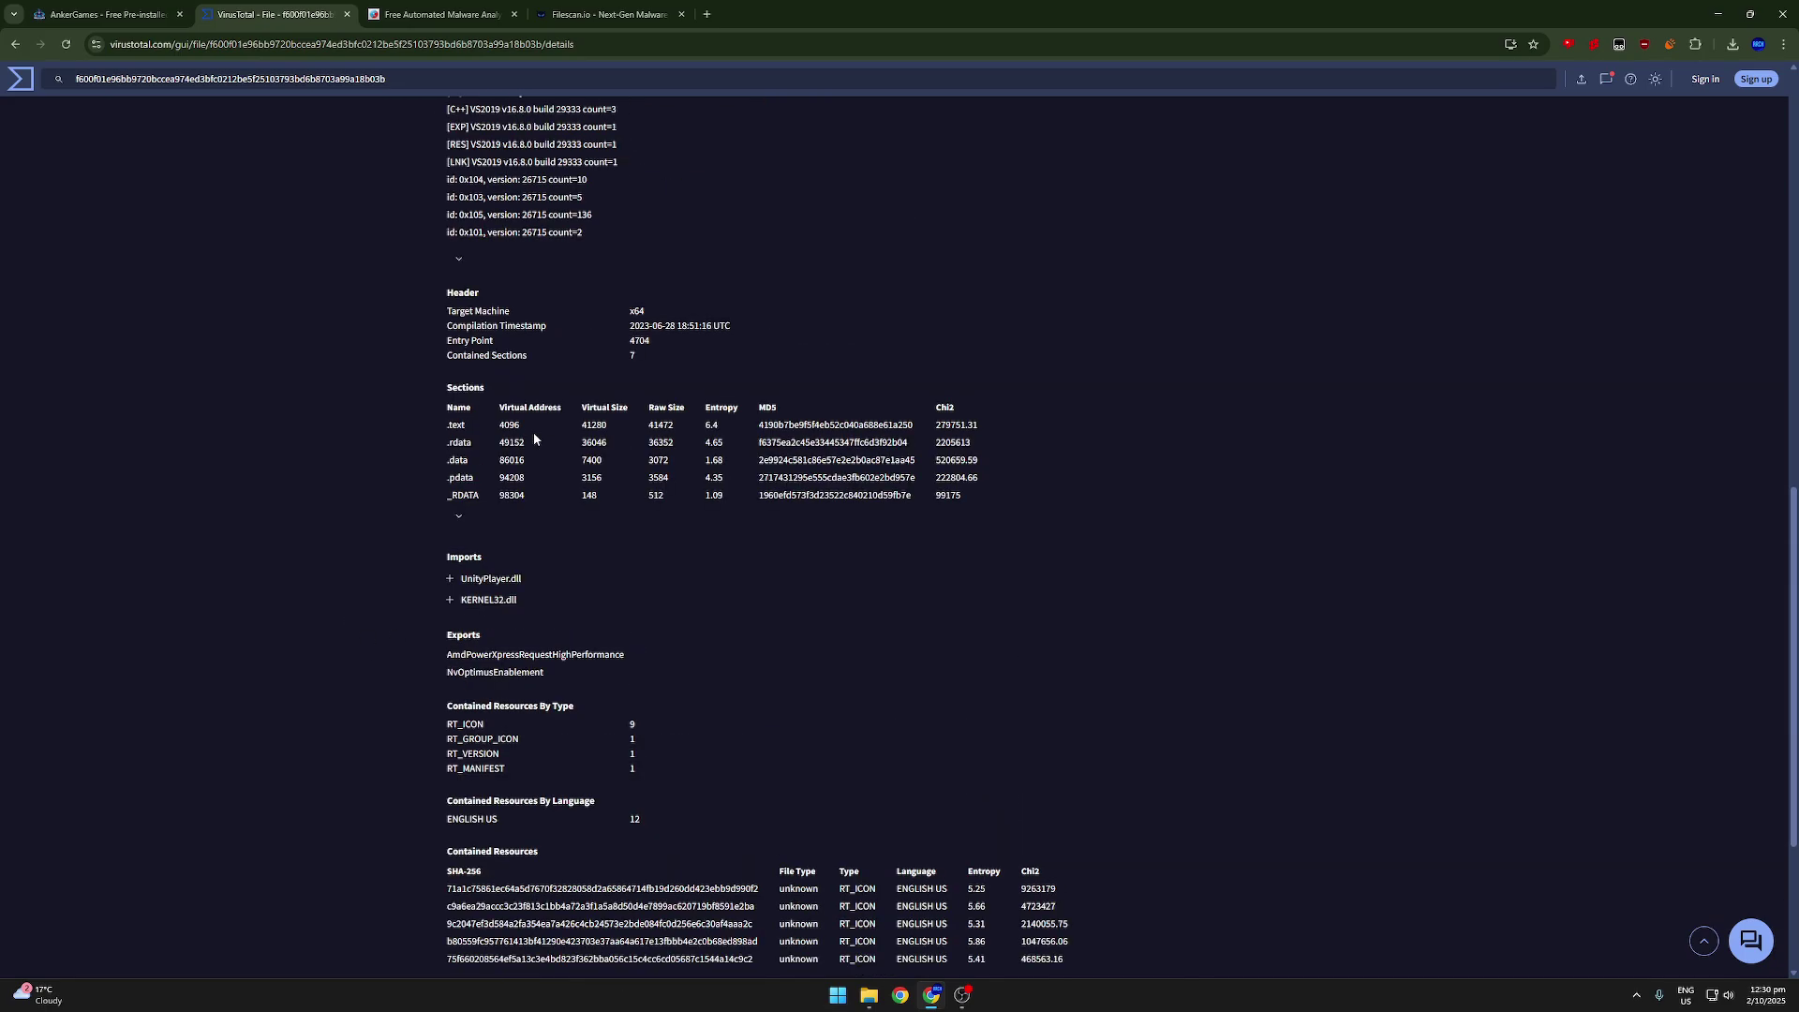
pyautogui.scroll(-3, 534, 440)
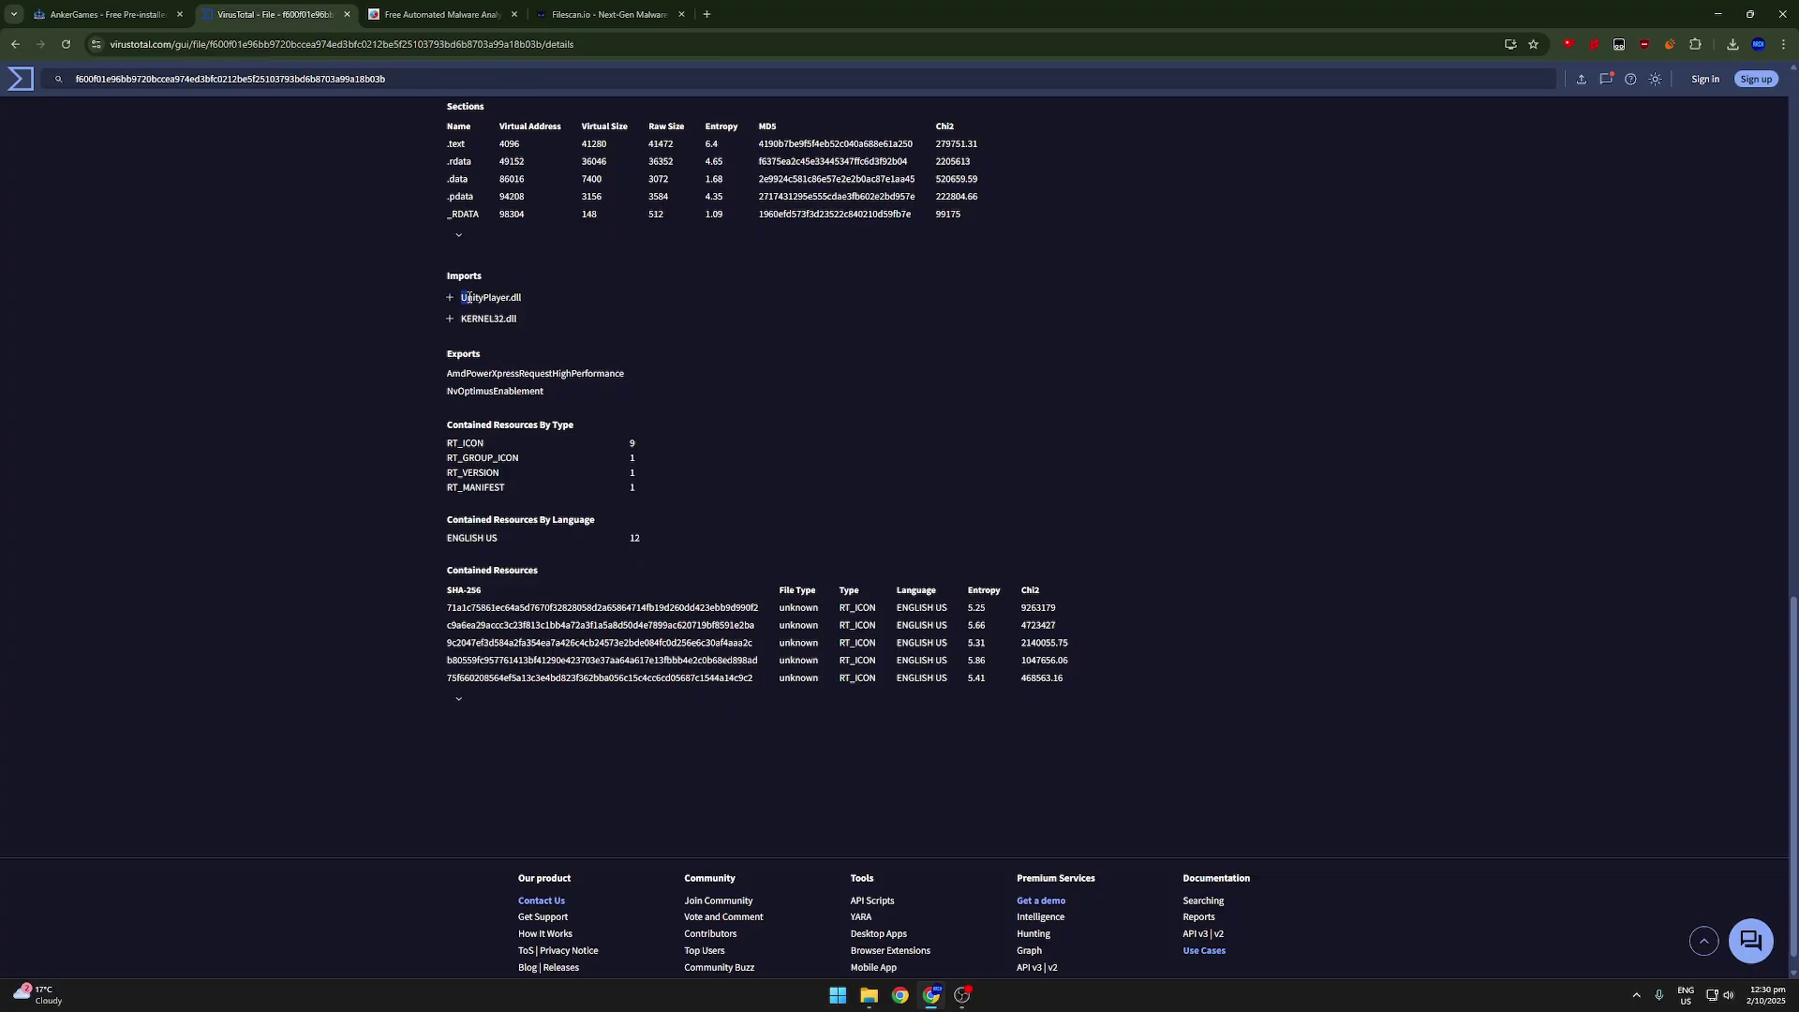
pyautogui.scroll(15, 394, 375)
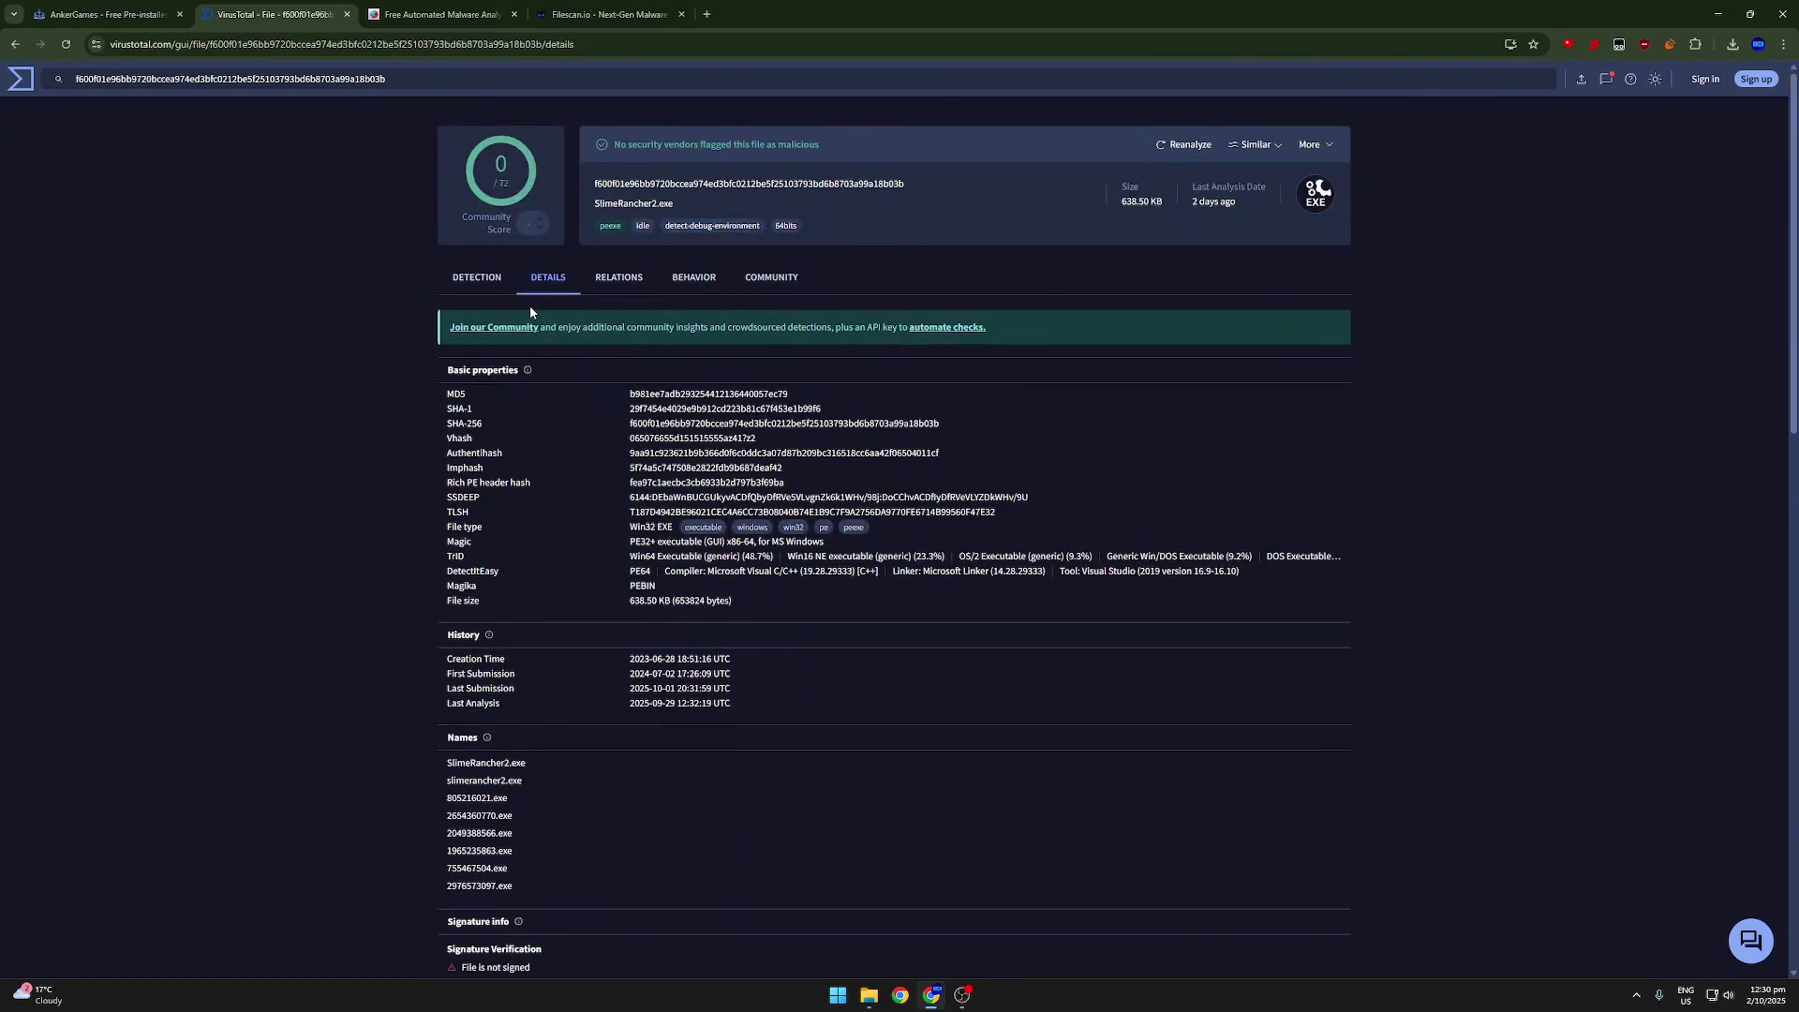
pyautogui.click(473, 279)
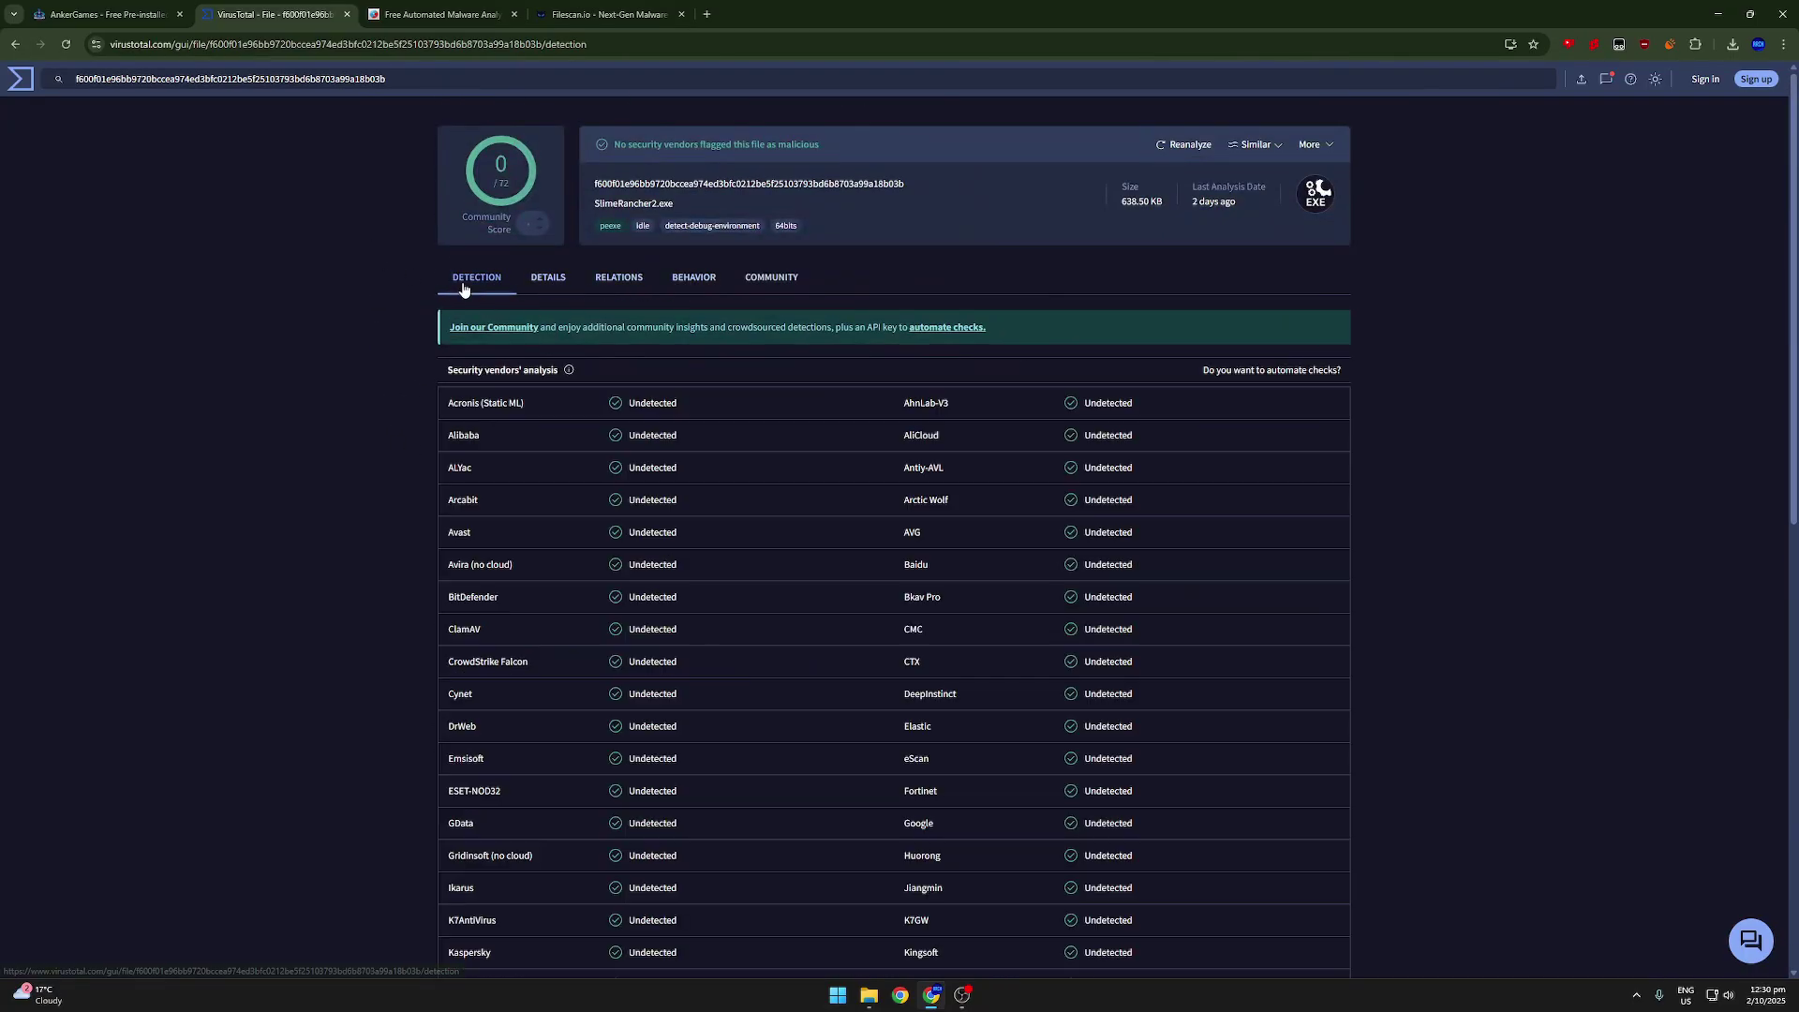
# Step: Submit SlimeRancher2.exe to Hybrid Analysis, accepting the terms and passing the reCAPTCHA
pyautogui.click(434, 13)
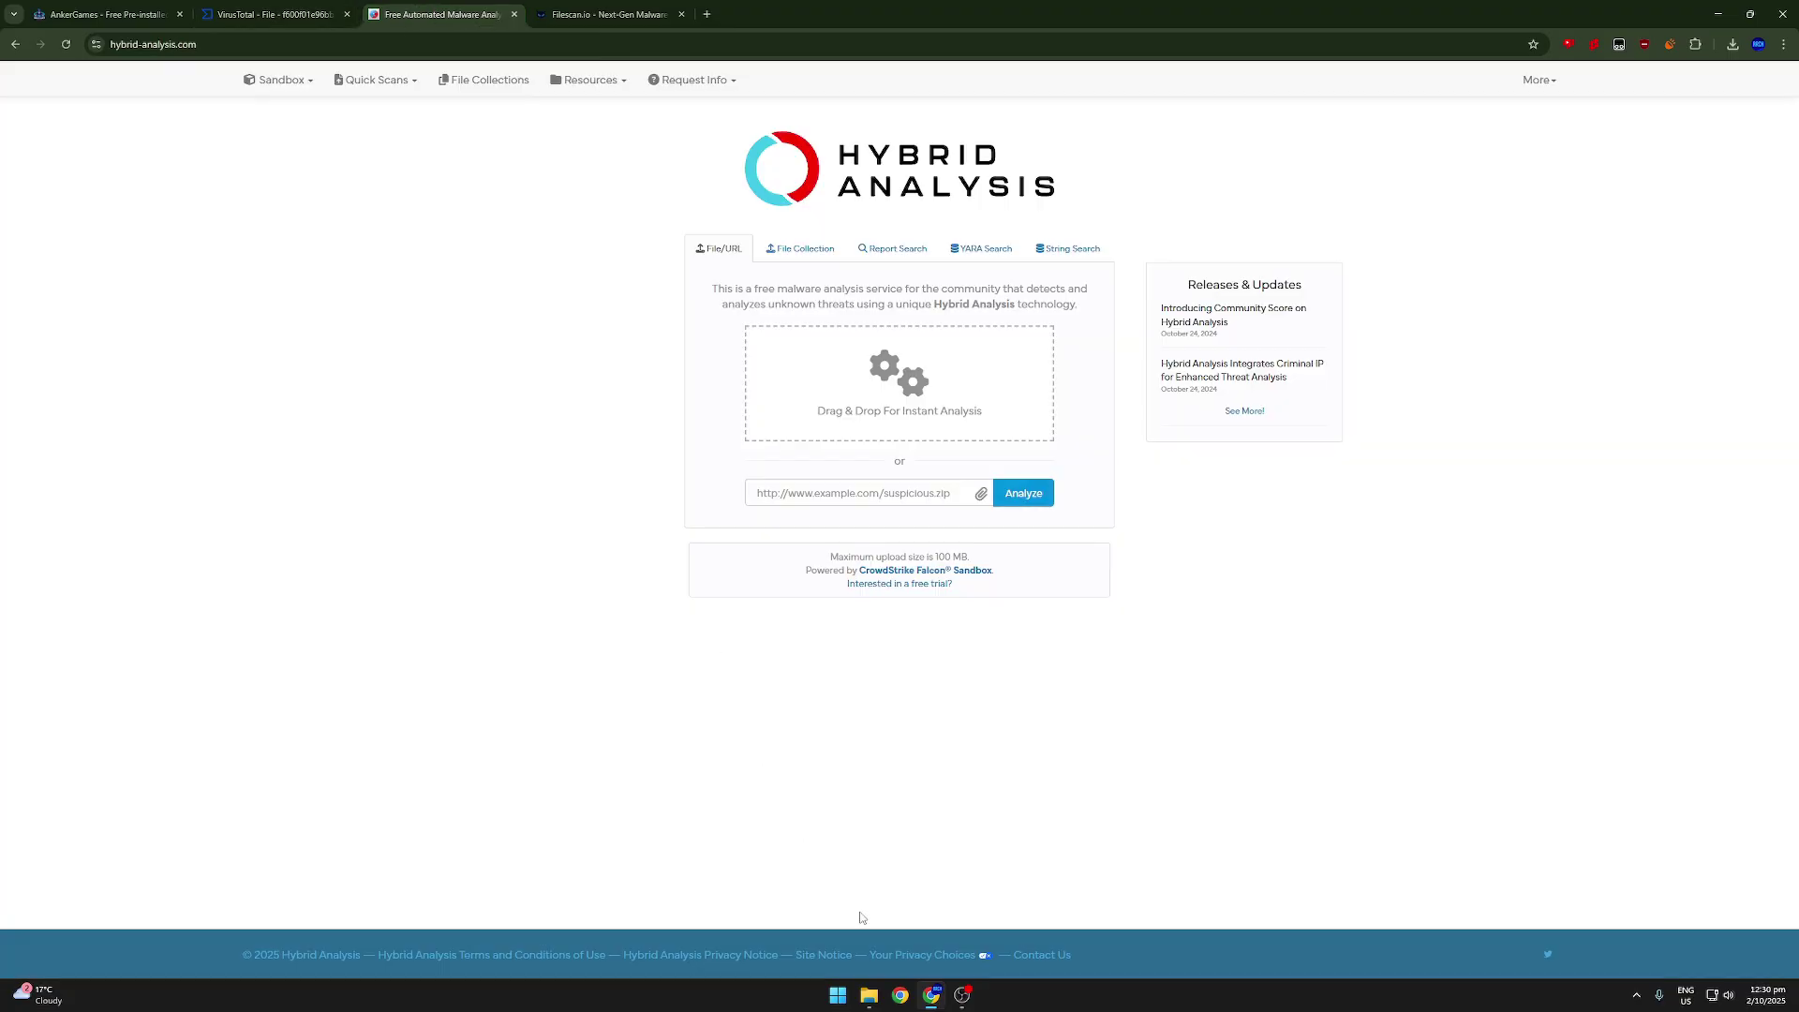
pyautogui.click(868, 995)
pyautogui.moveTo(1092, 640); pyautogui.dragTo(713, 412)
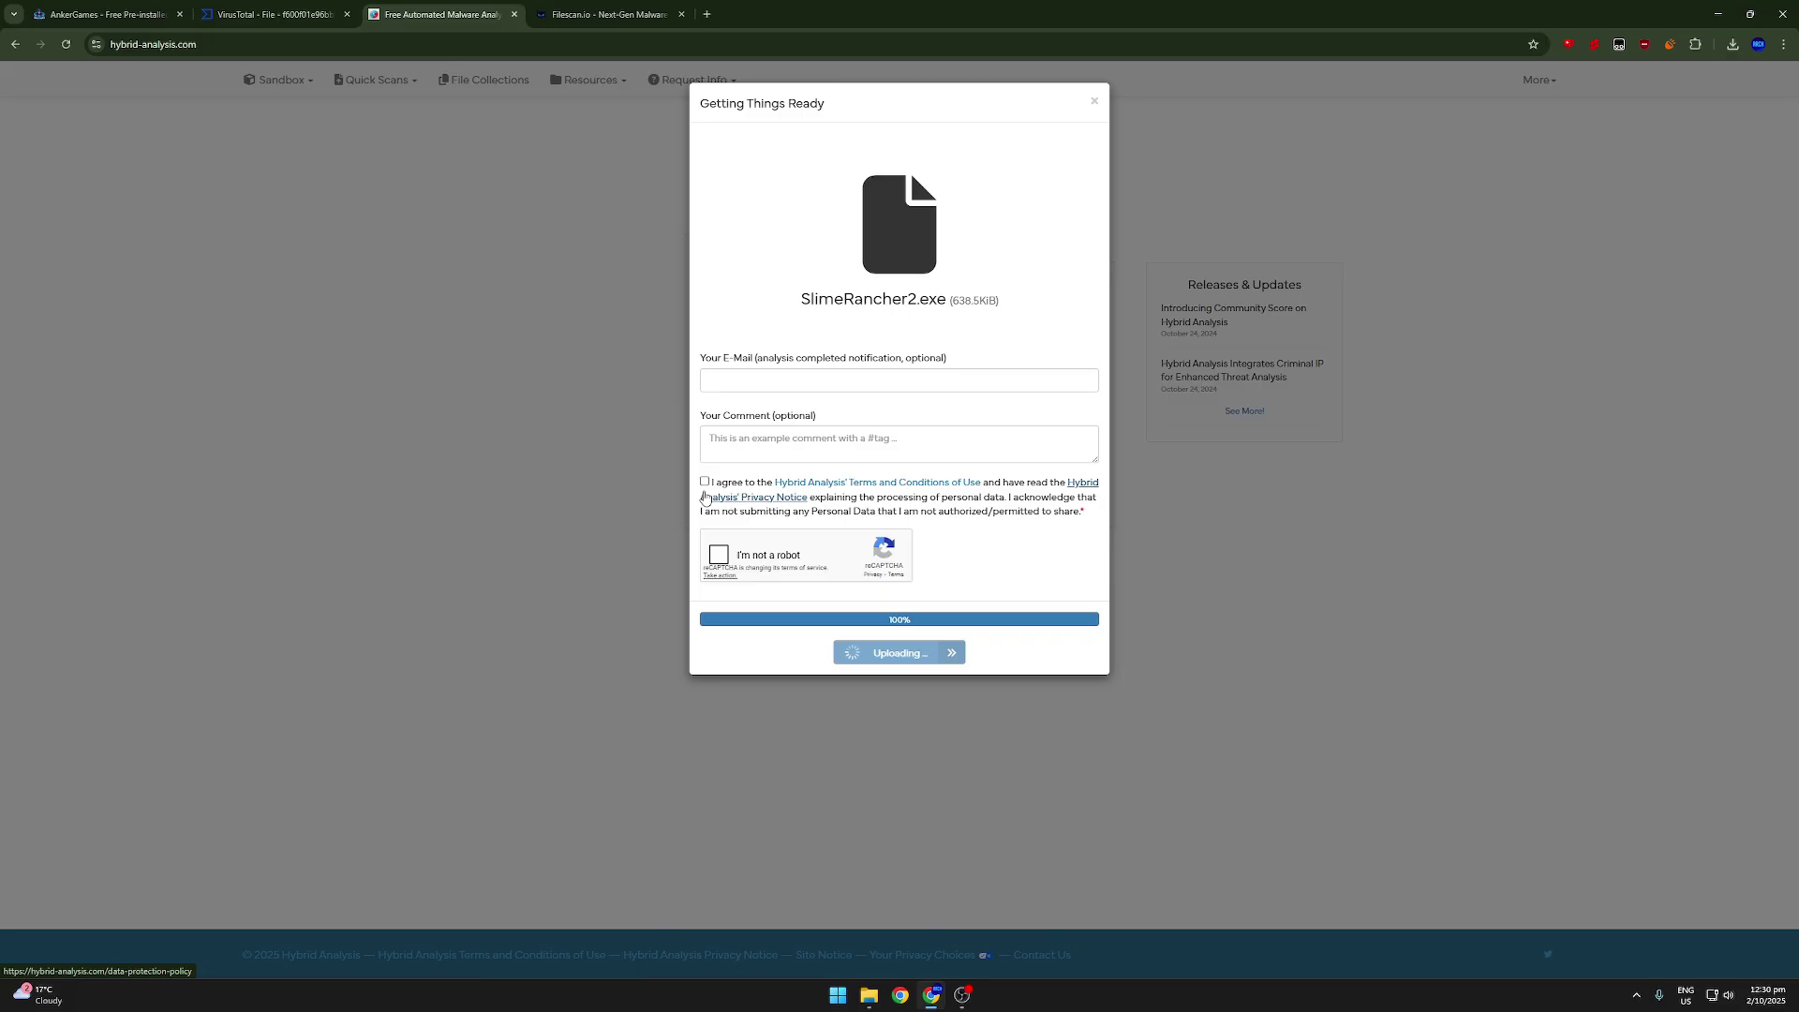
pyautogui.click(705, 481)
pyautogui.click(759, 555)
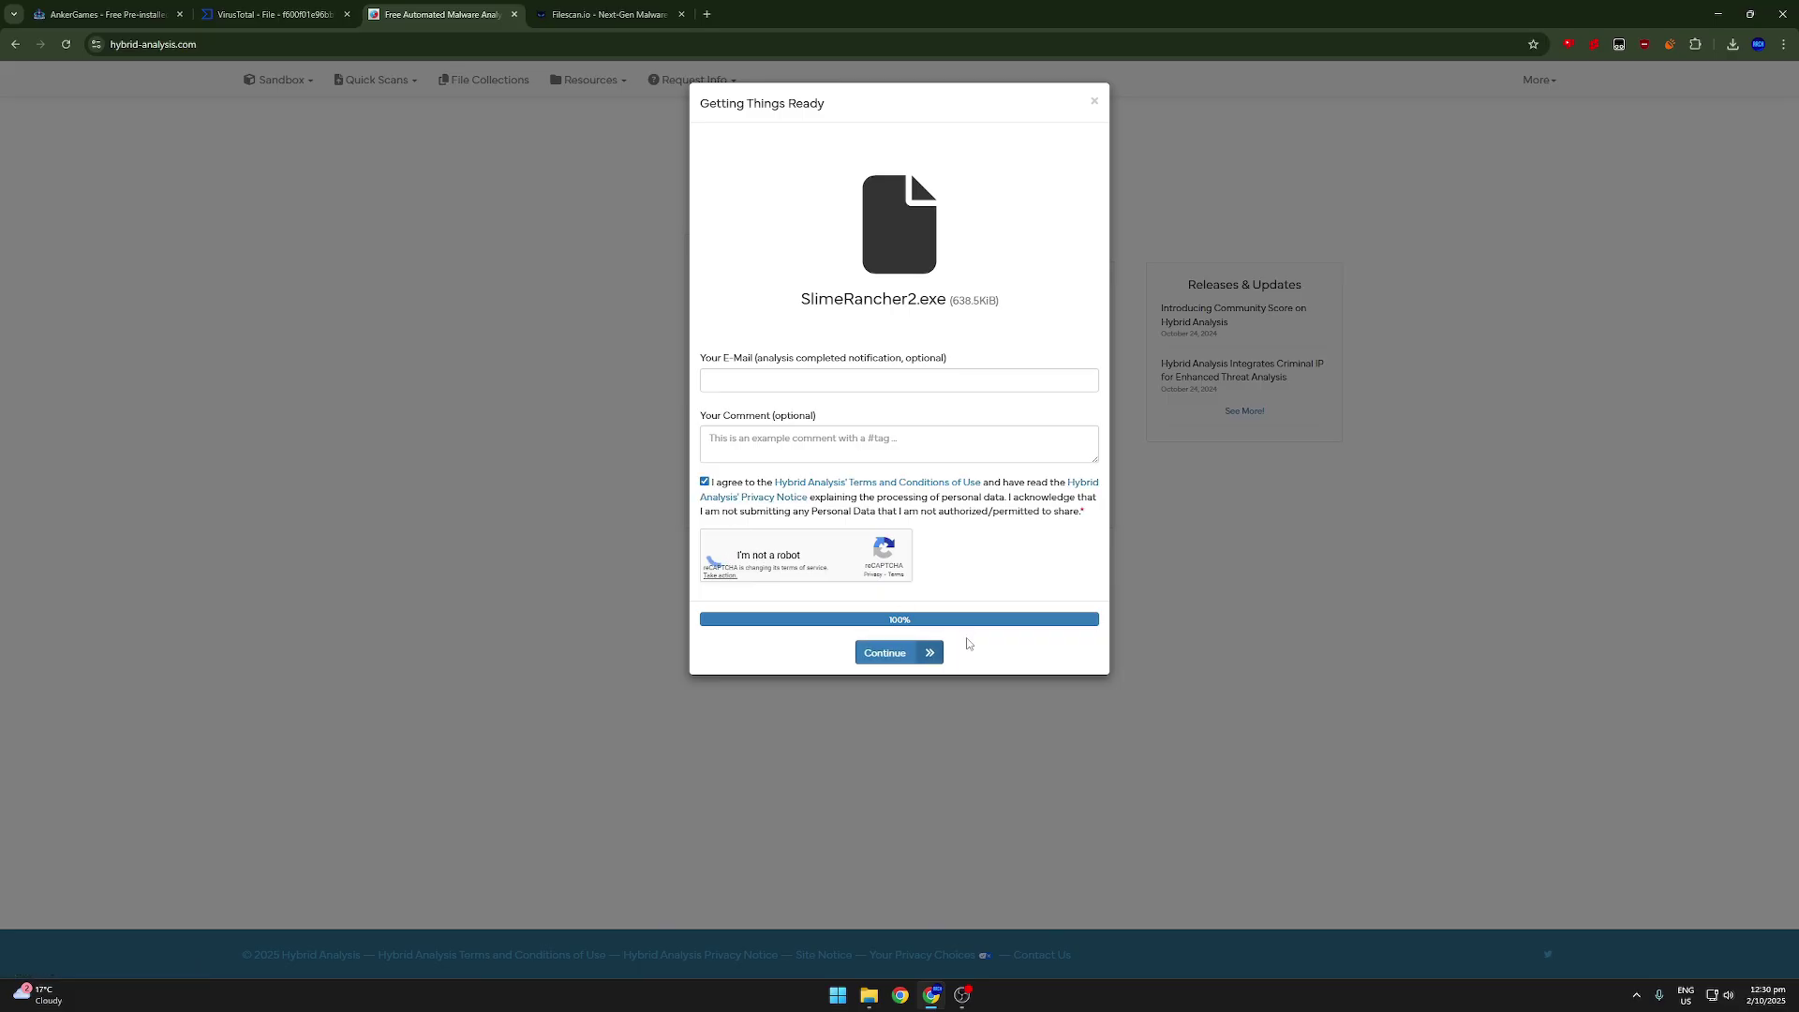
pyautogui.click(914, 653)
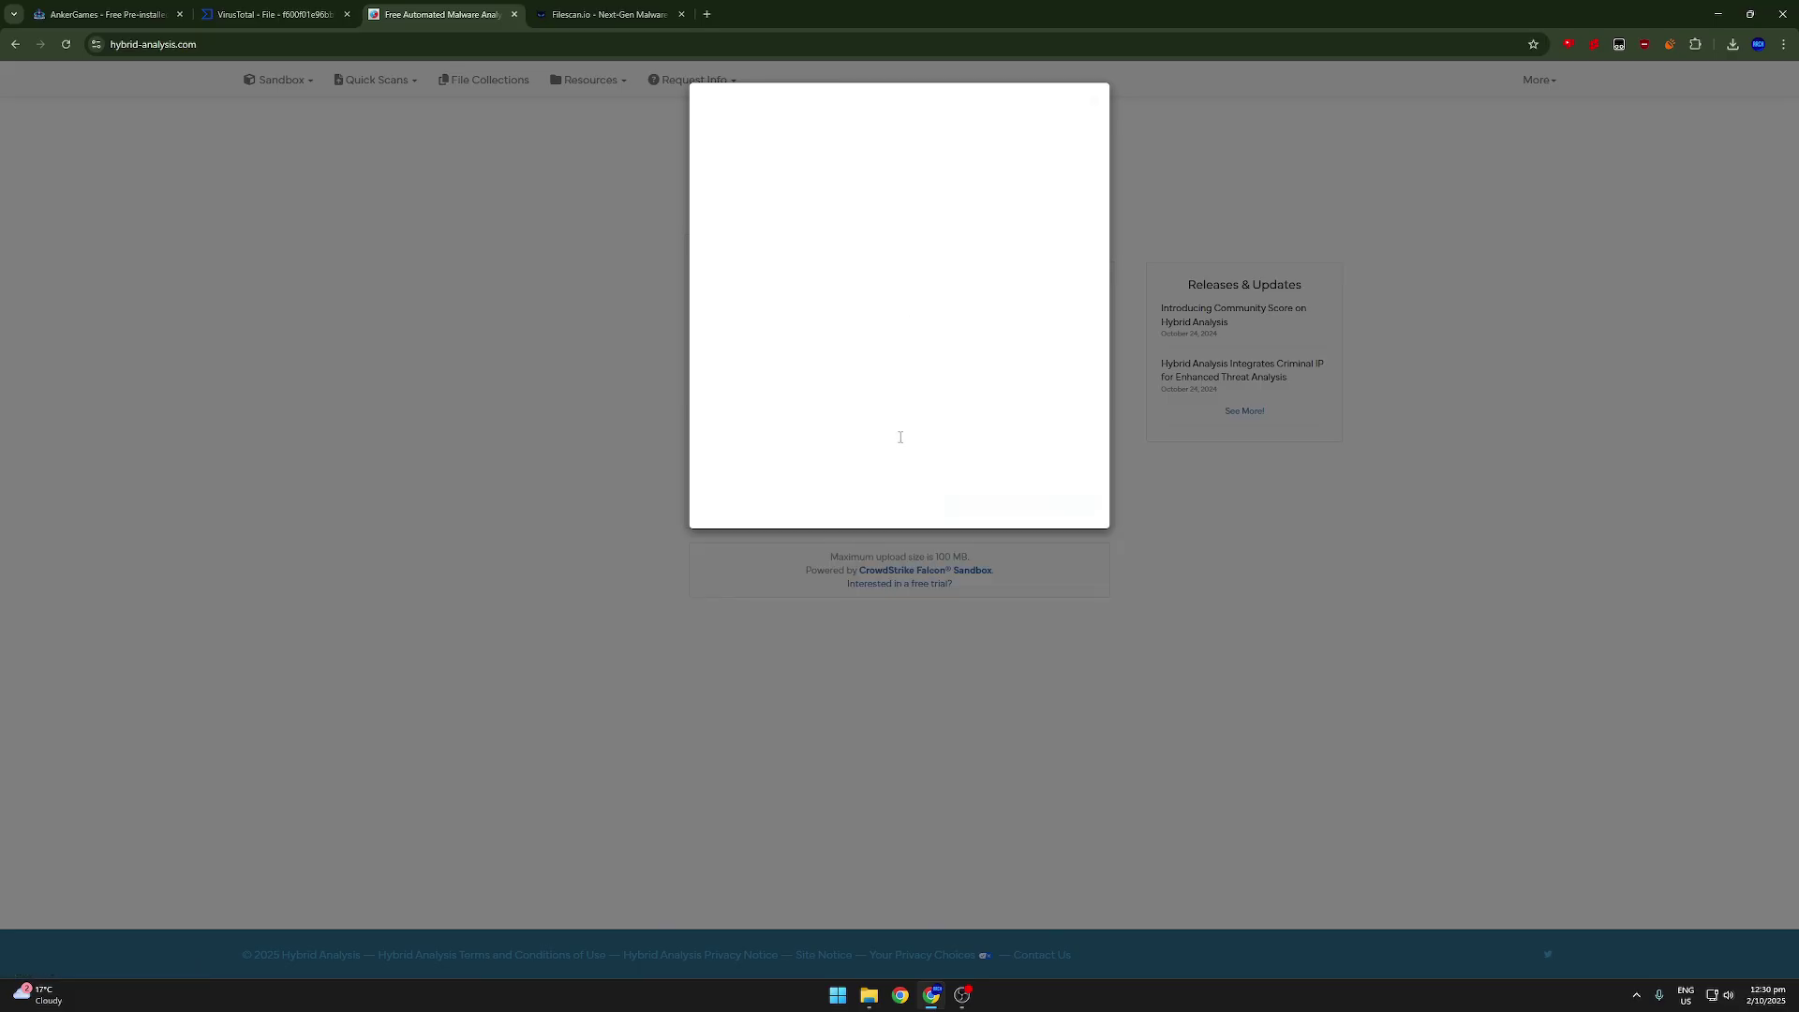
# Step: Generate the public report and review it: Clean anti-virus, two Suspicious 36/100 sandbox reports
pyautogui.click(1006, 506)
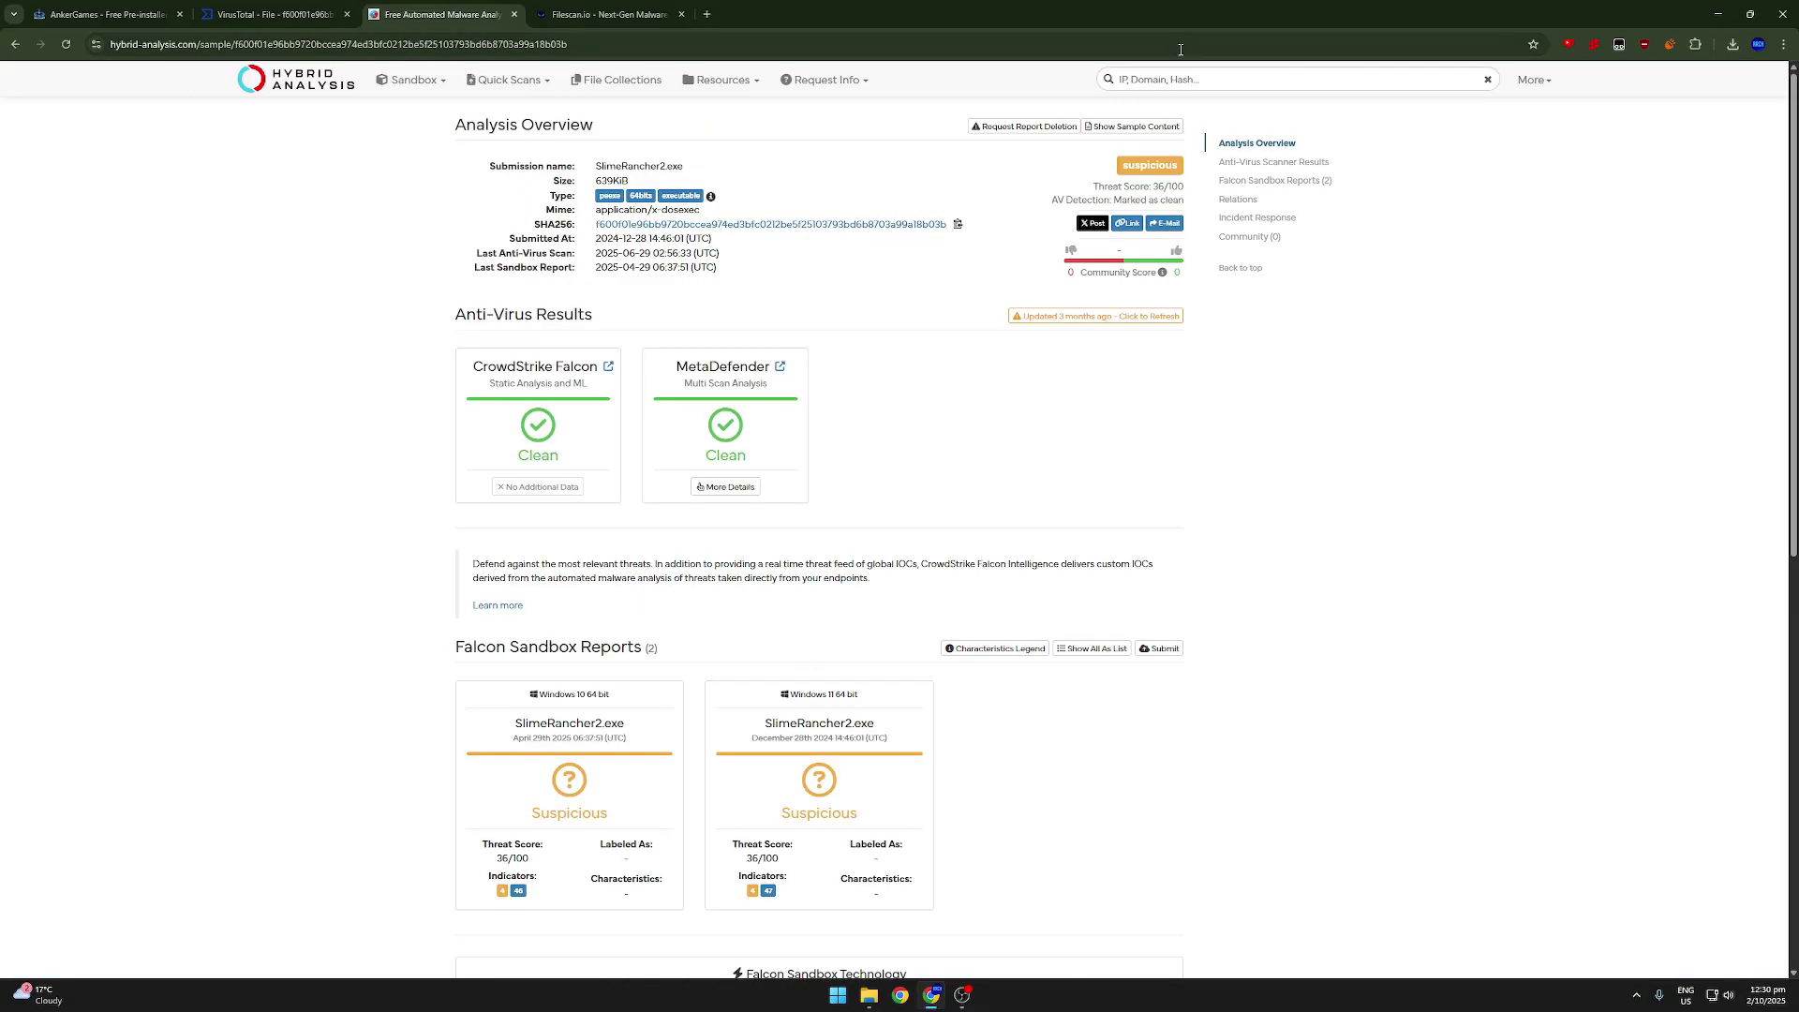
pyautogui.scroll(-2, 547, 564)
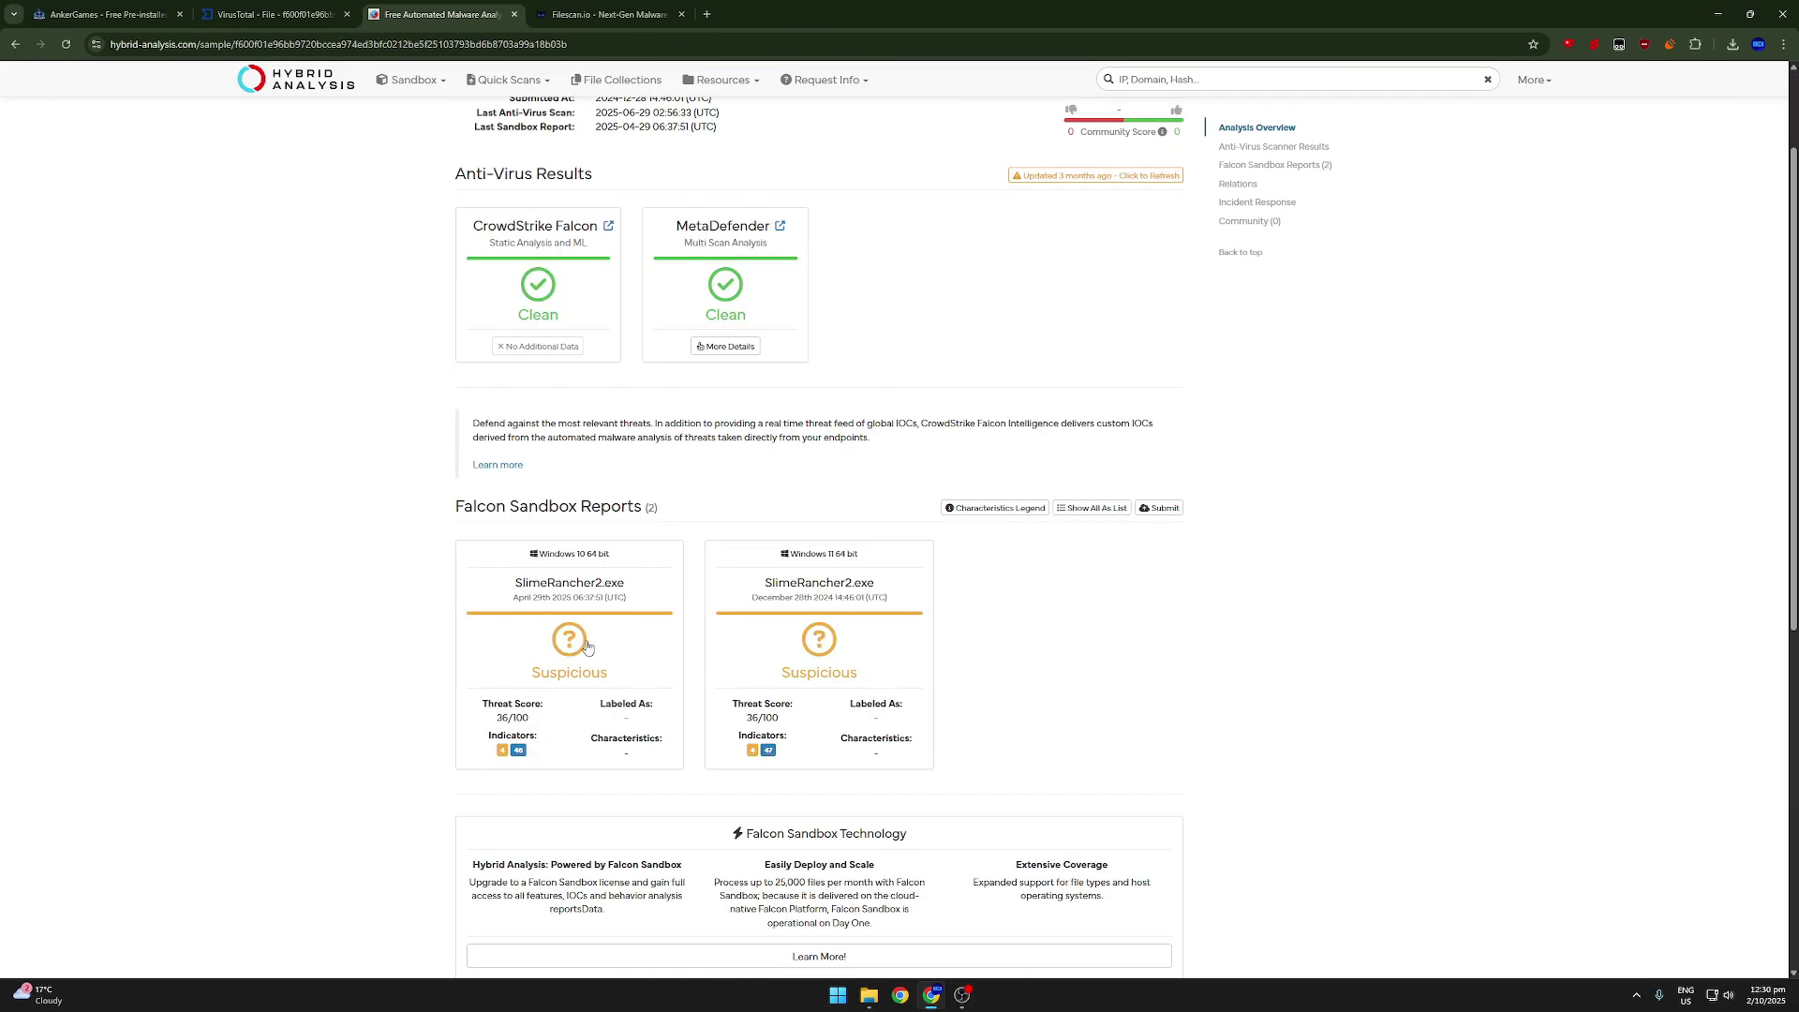
pyautogui.scroll(-2, 669, 647)
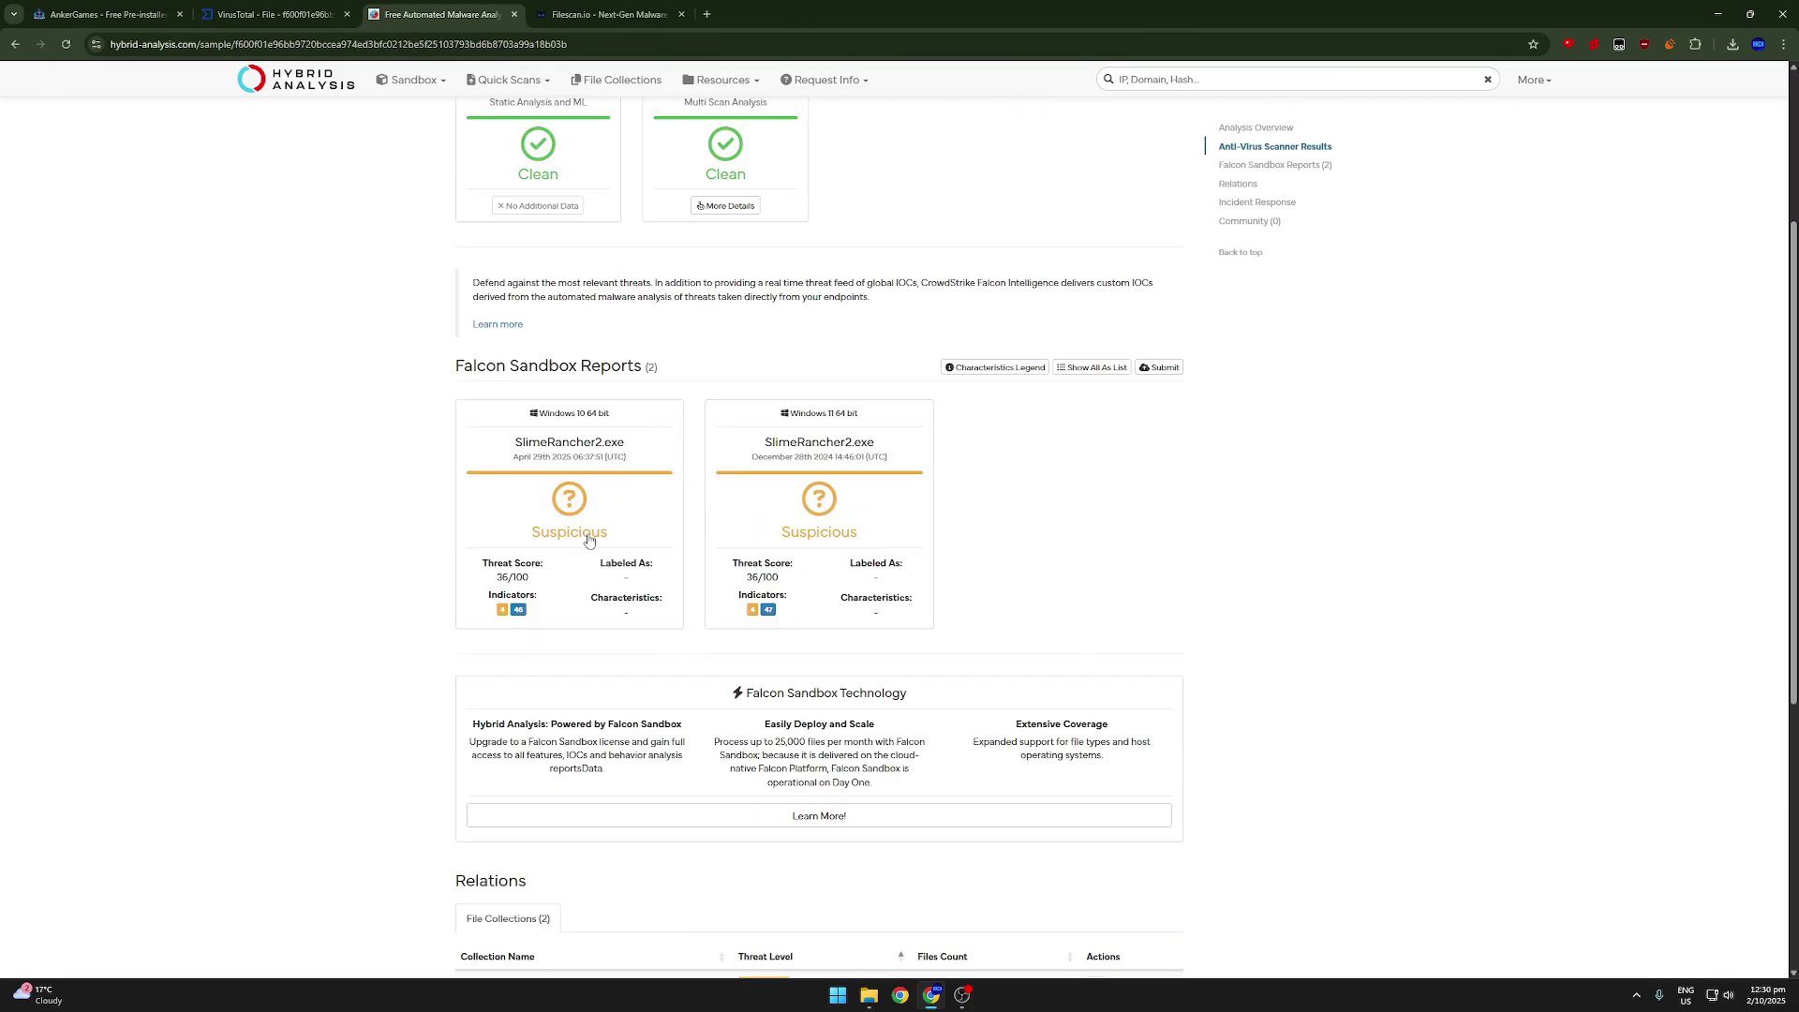
pyautogui.scroll(-6, 626, 575)
pyautogui.scroll(4, 669, 639)
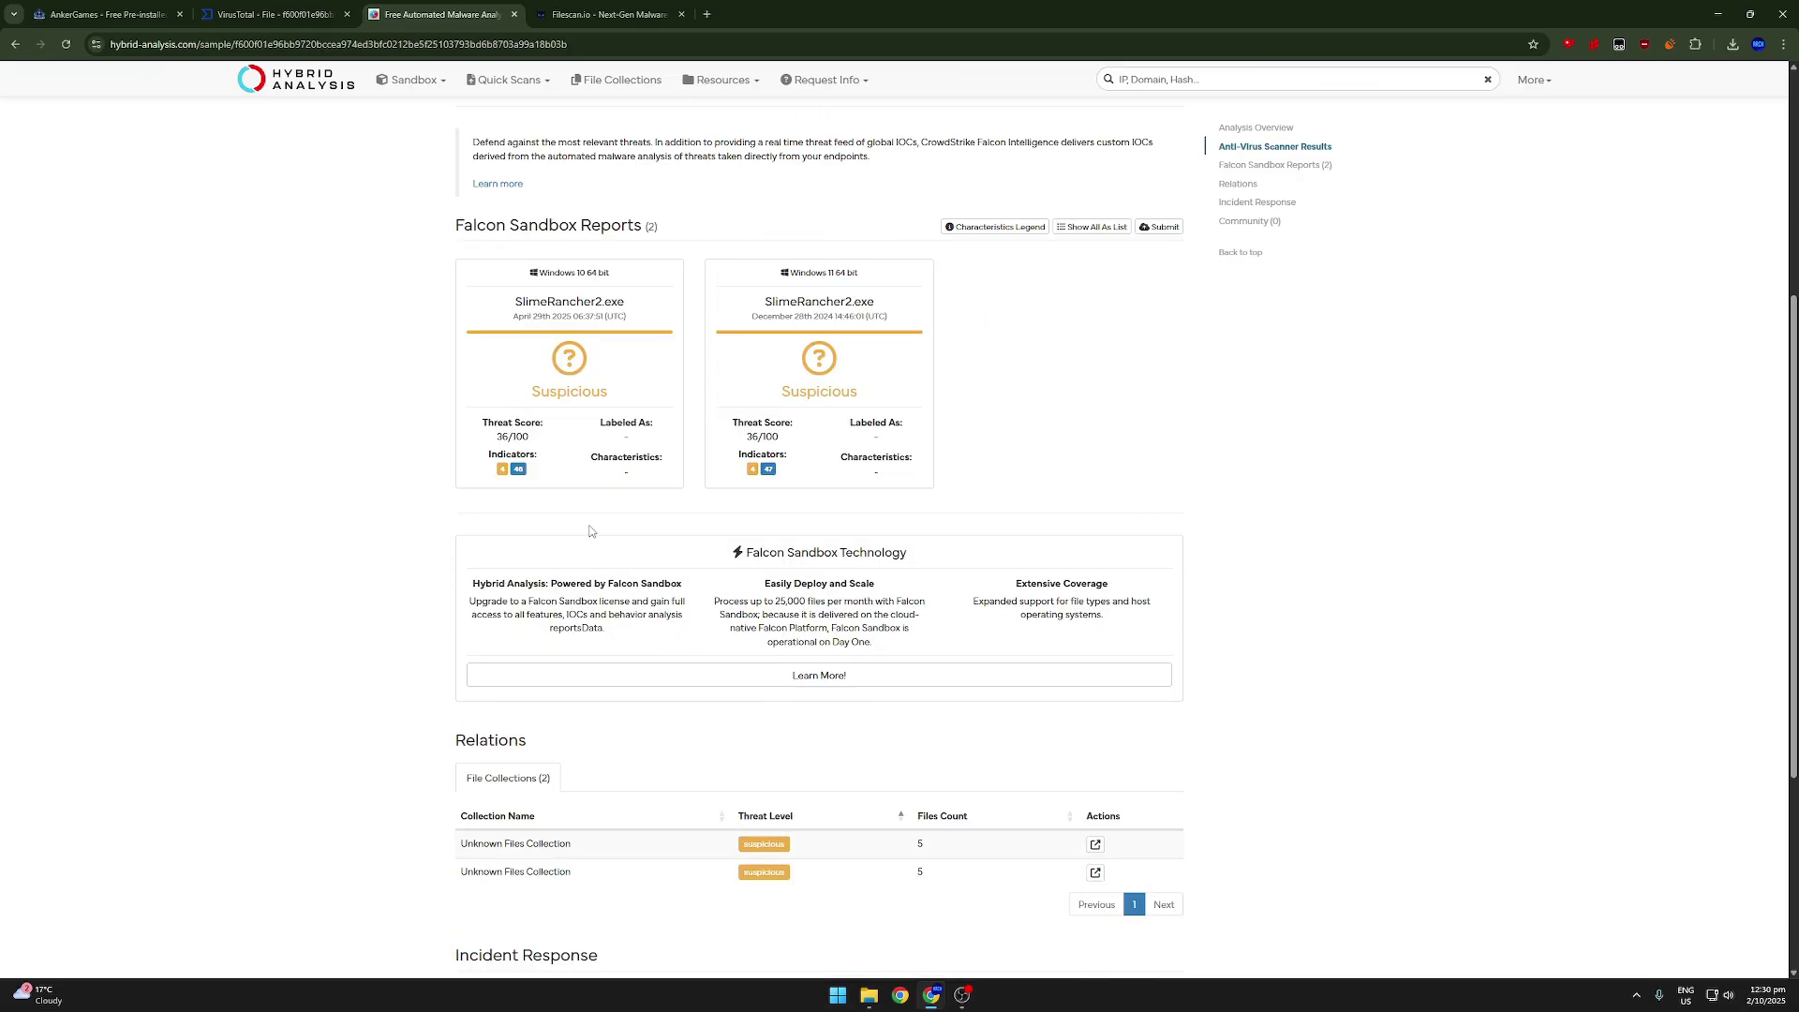
pyautogui.click(588, 391)
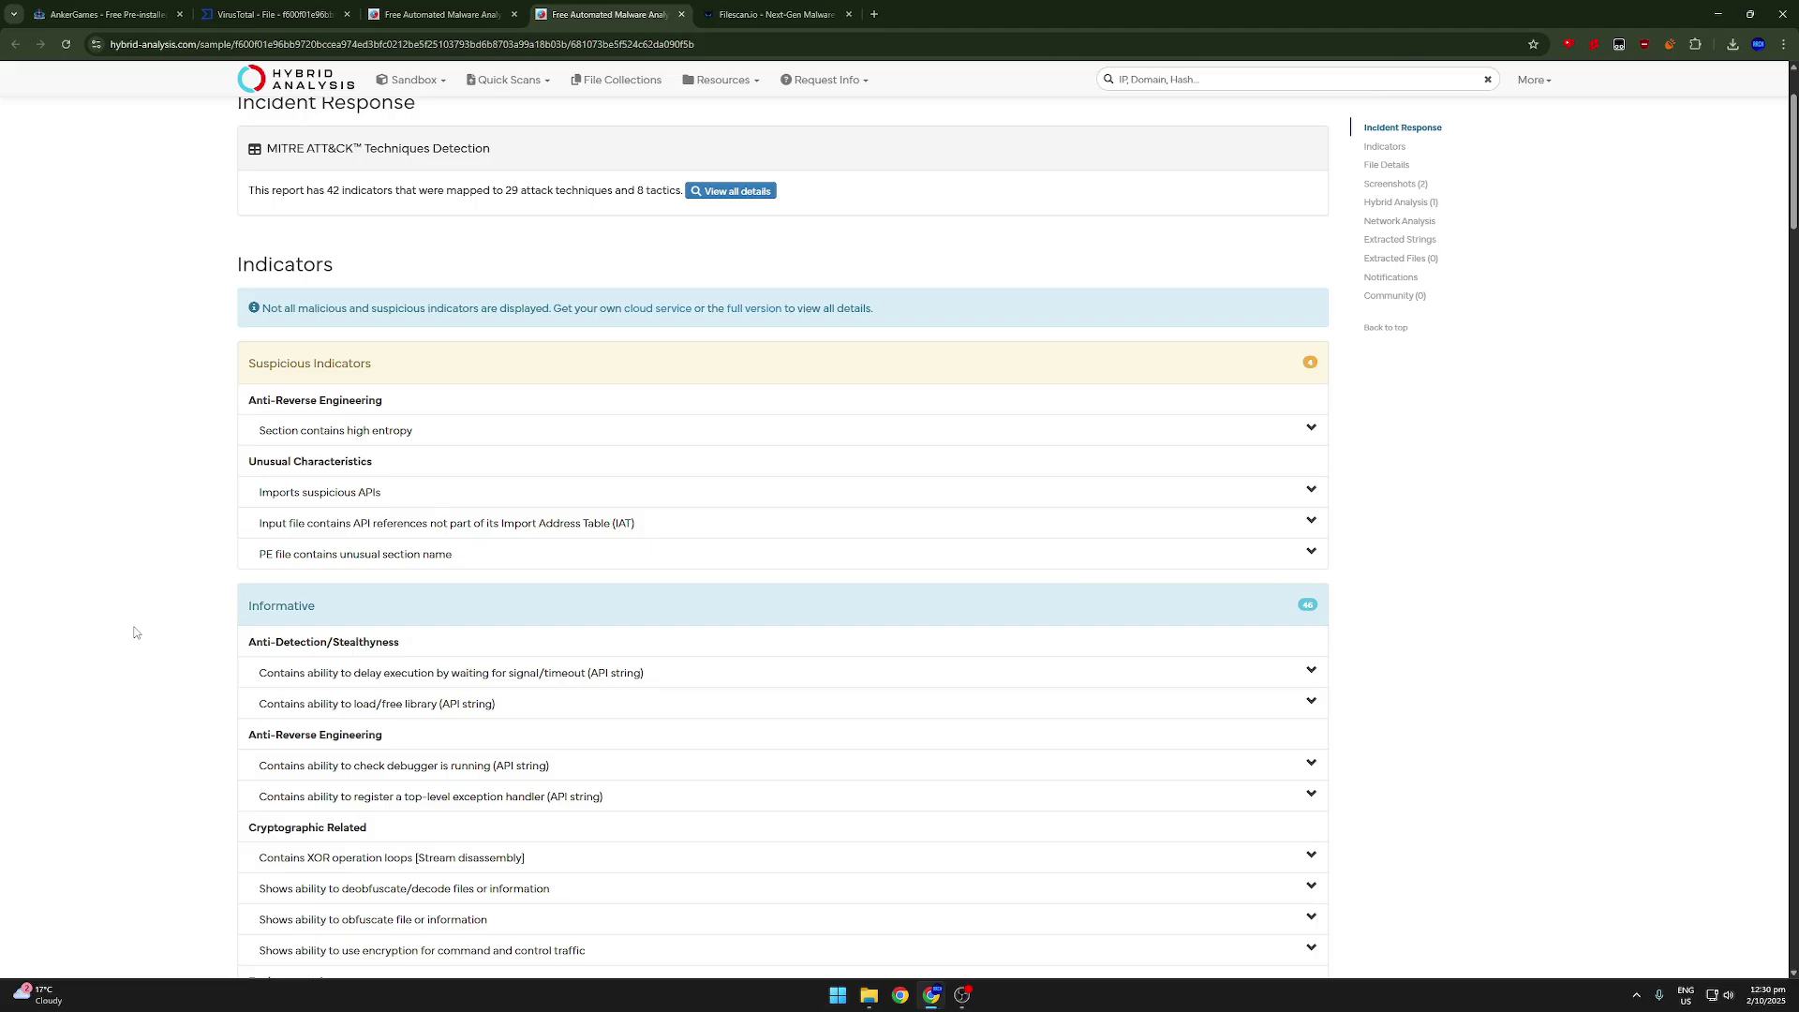
pyautogui.scroll(-2, 136, 634)
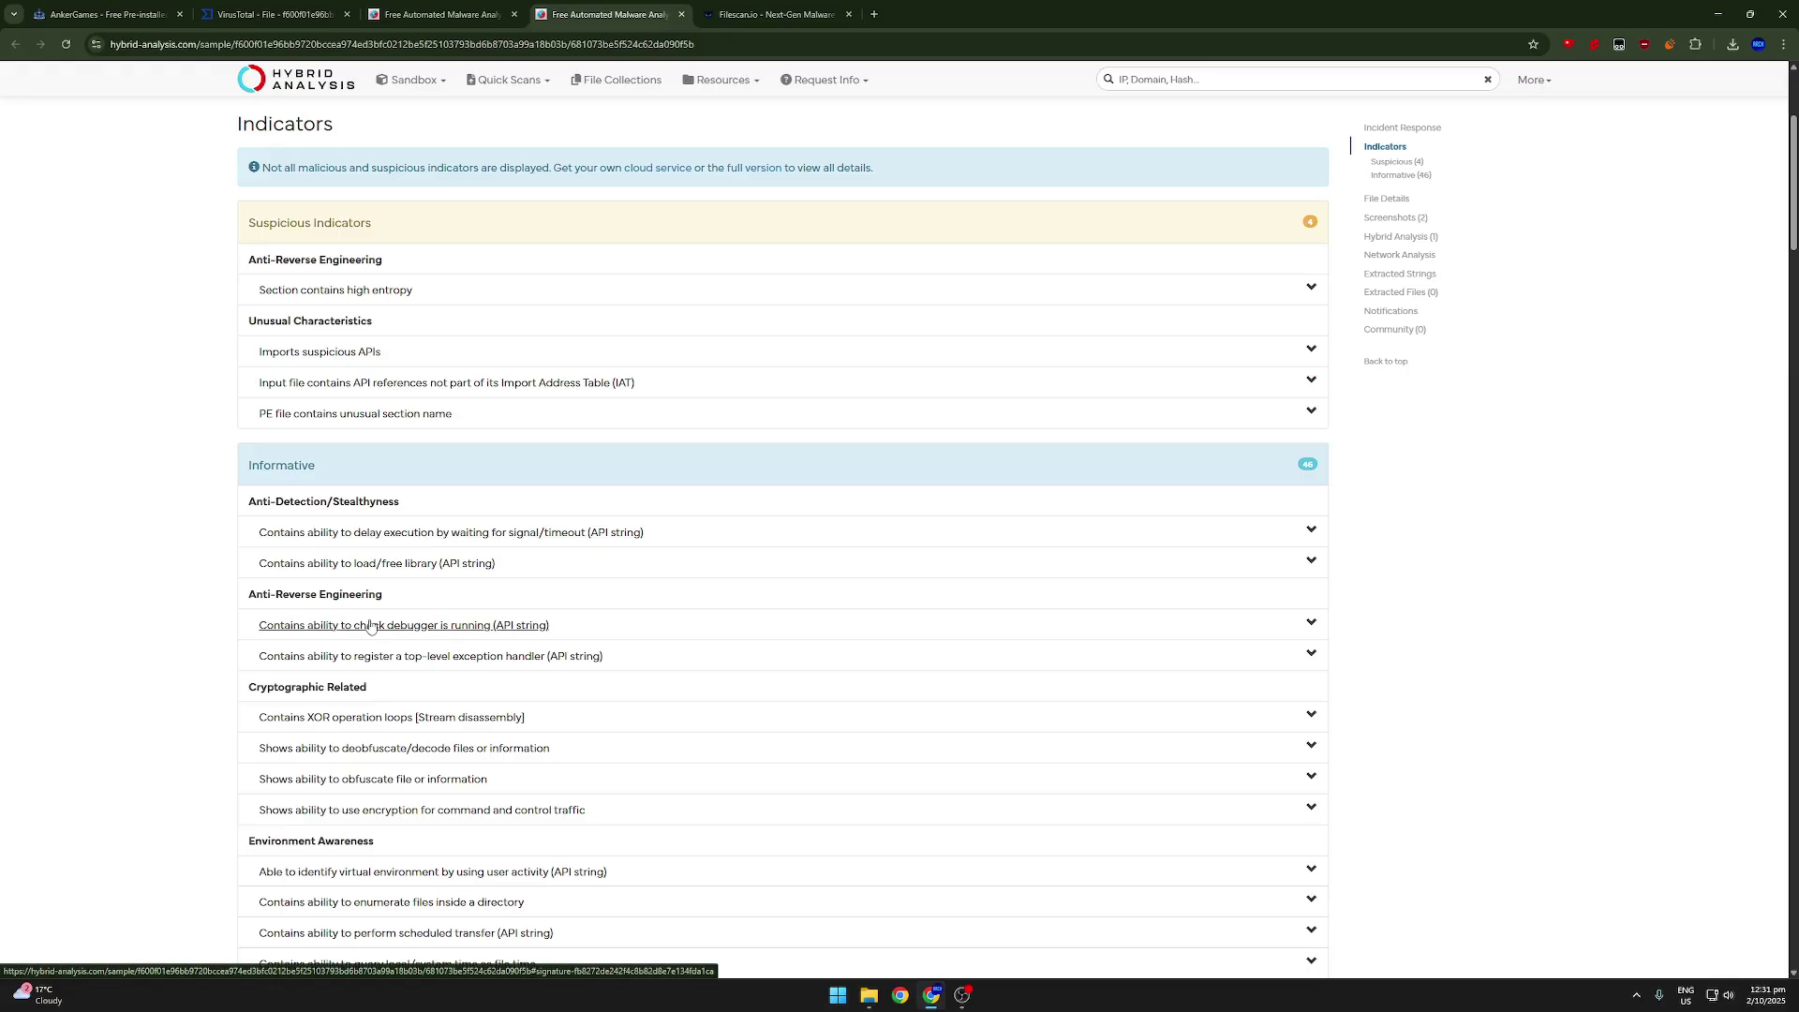
pyautogui.scroll(-8, 371, 627)
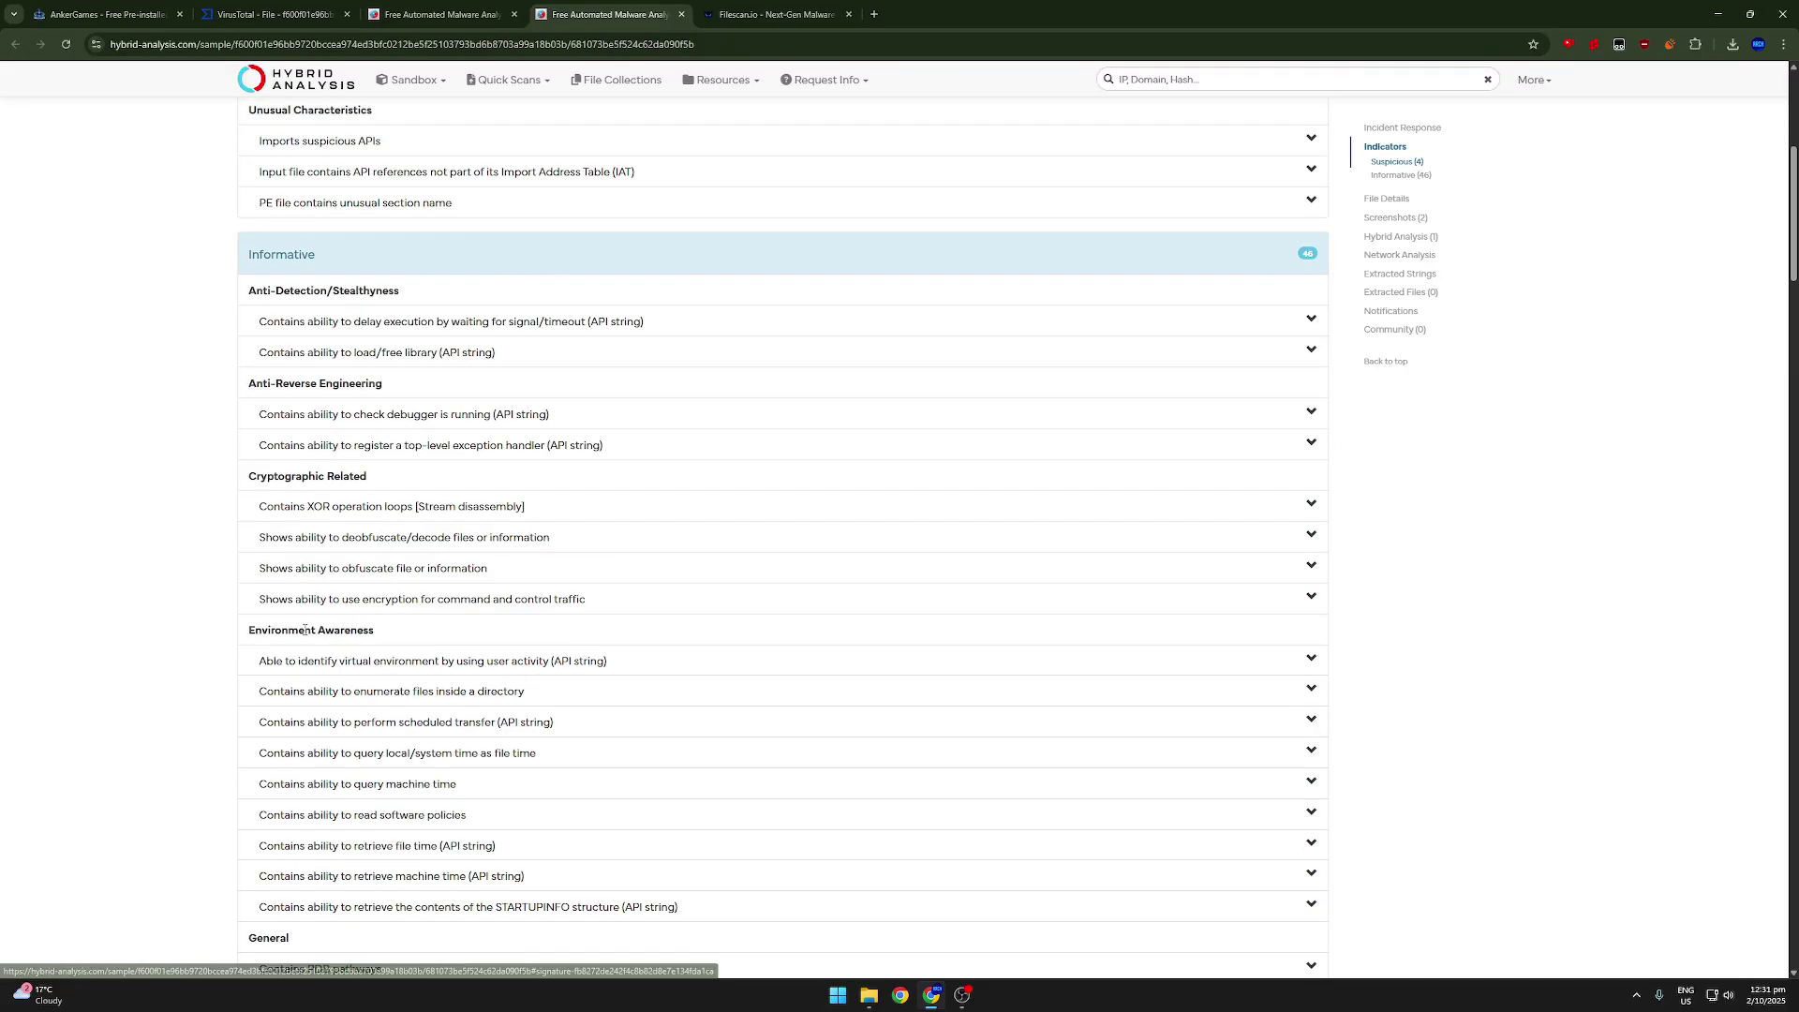
pyautogui.scroll(-2, 91, 637)
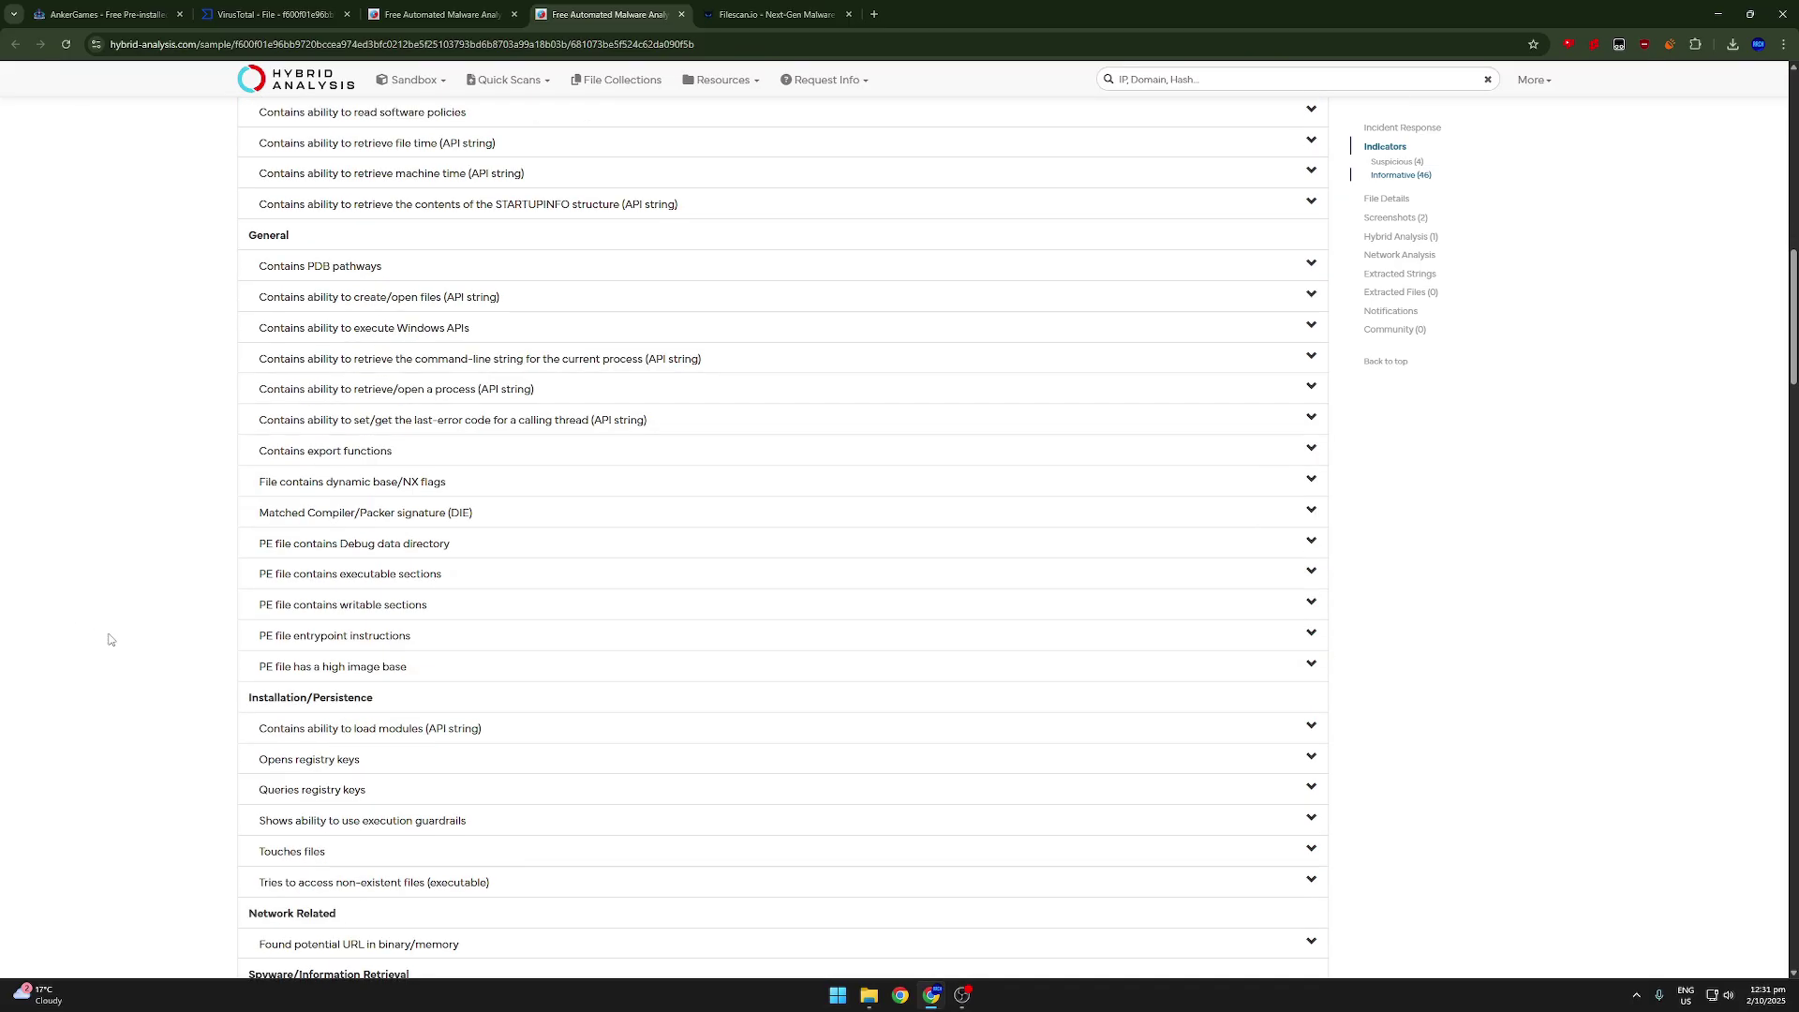
pyautogui.scroll(3, 108, 634)
pyautogui.scroll(-4, 102, 645)
pyautogui.scroll(-1, 102, 645)
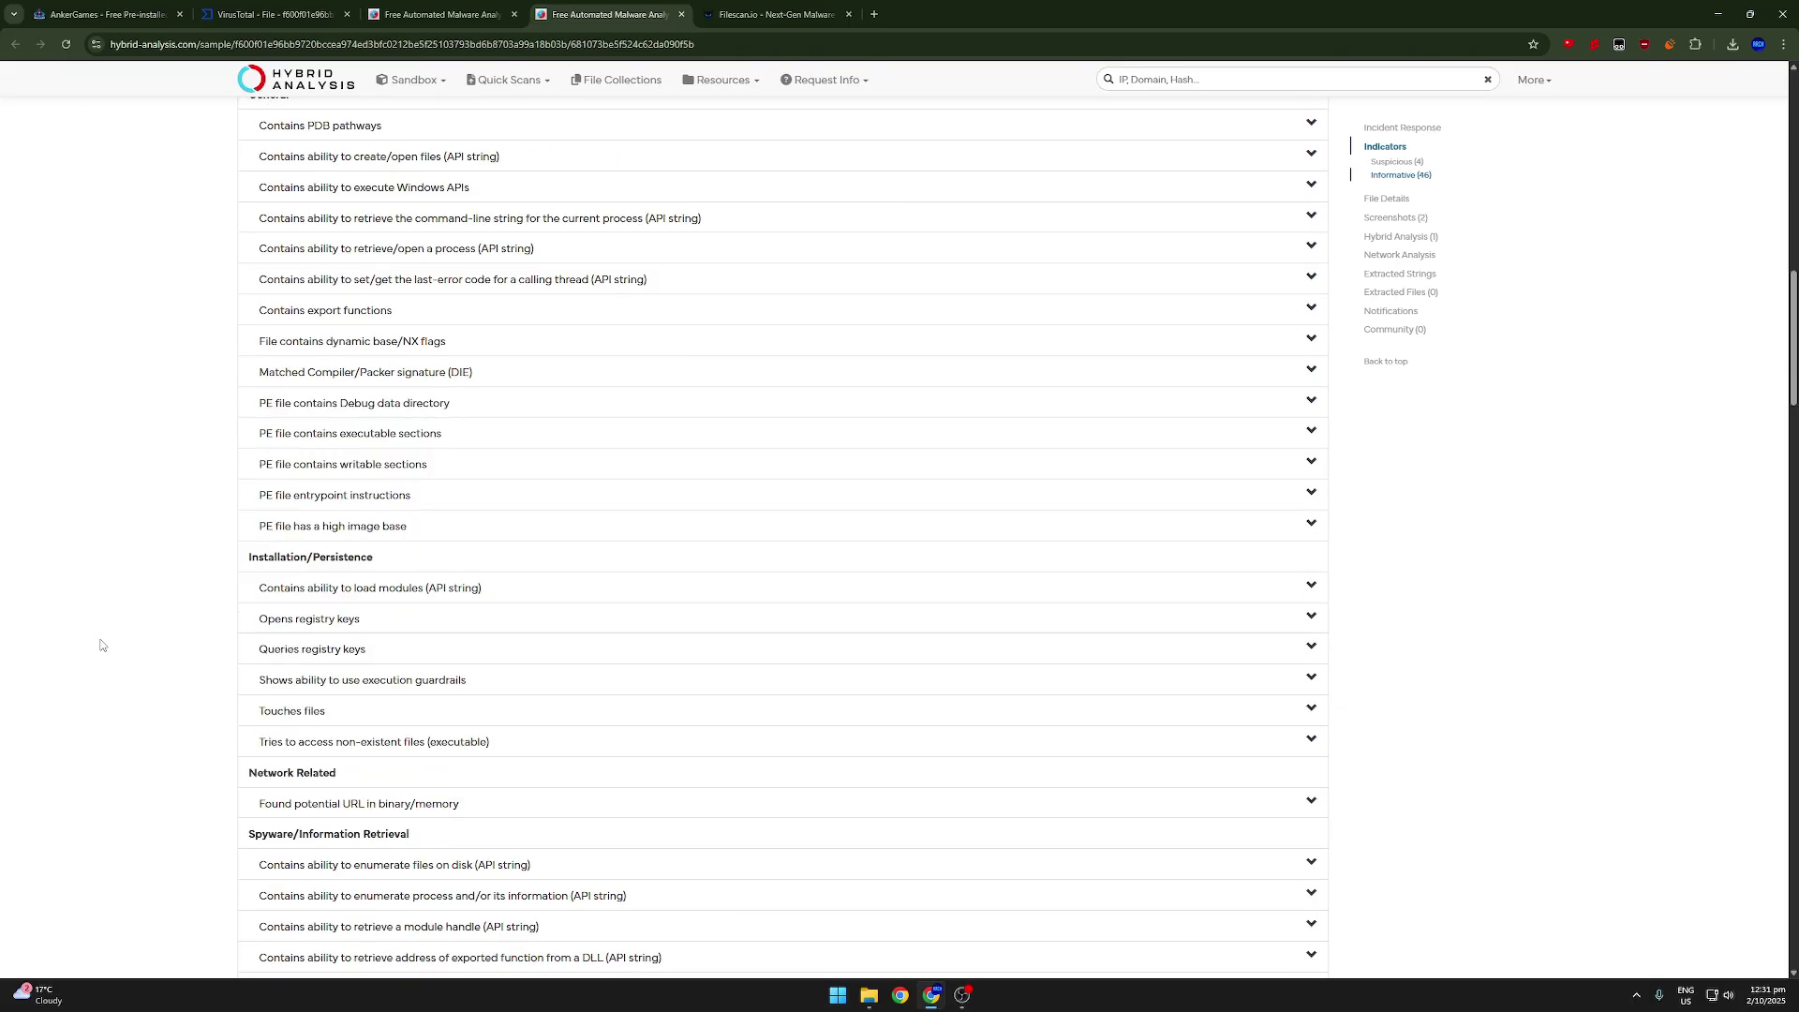
pyautogui.scroll(-1, 102, 645)
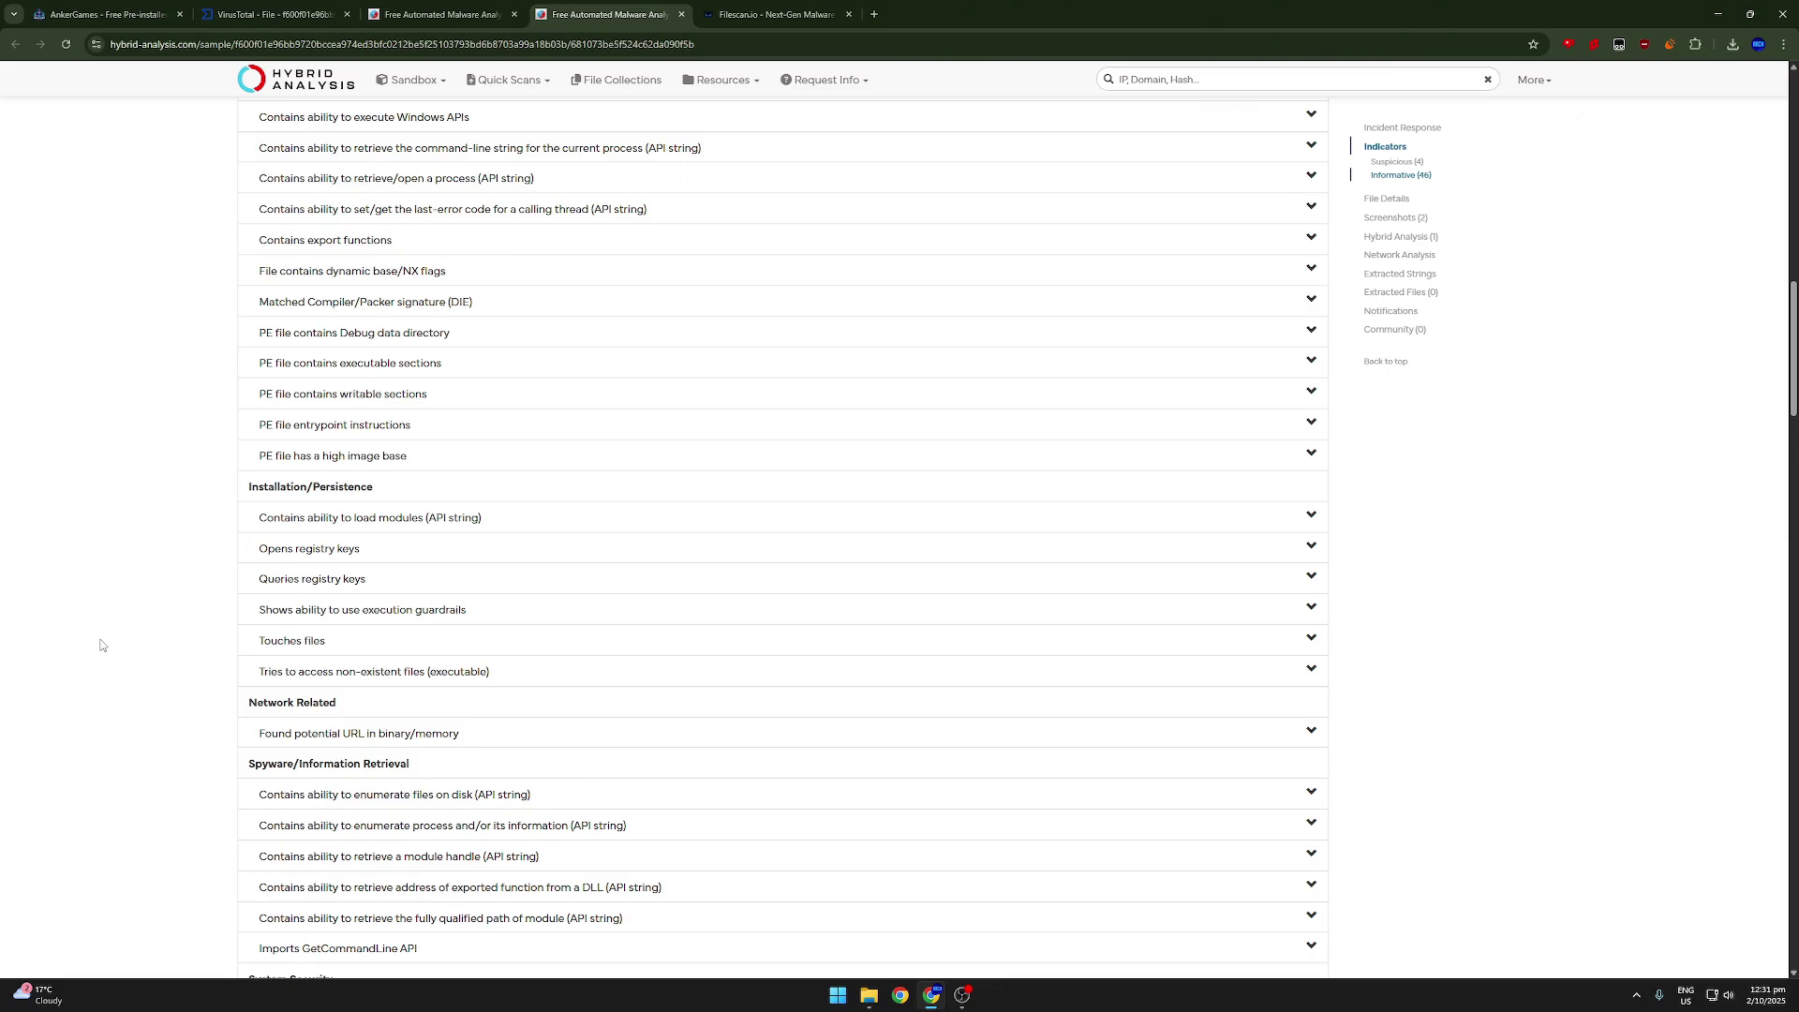
pyautogui.scroll(10, 229, 703)
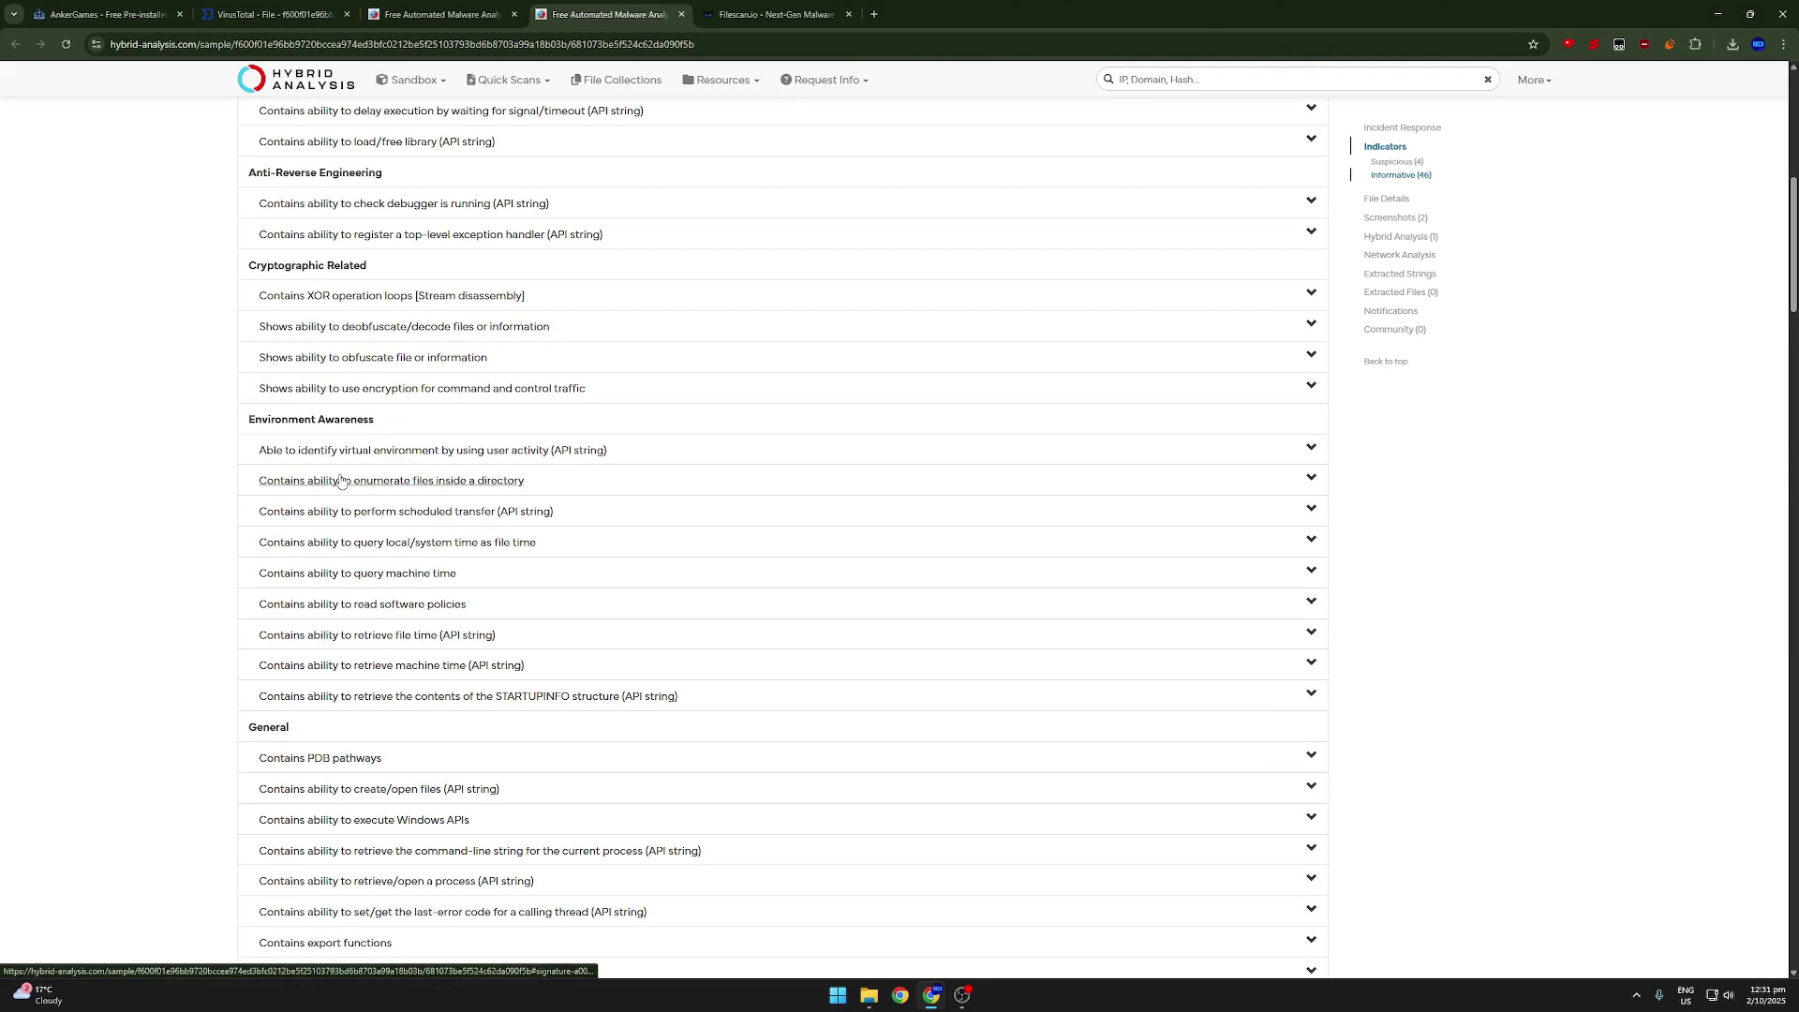
pyautogui.scroll(2, 342, 481)
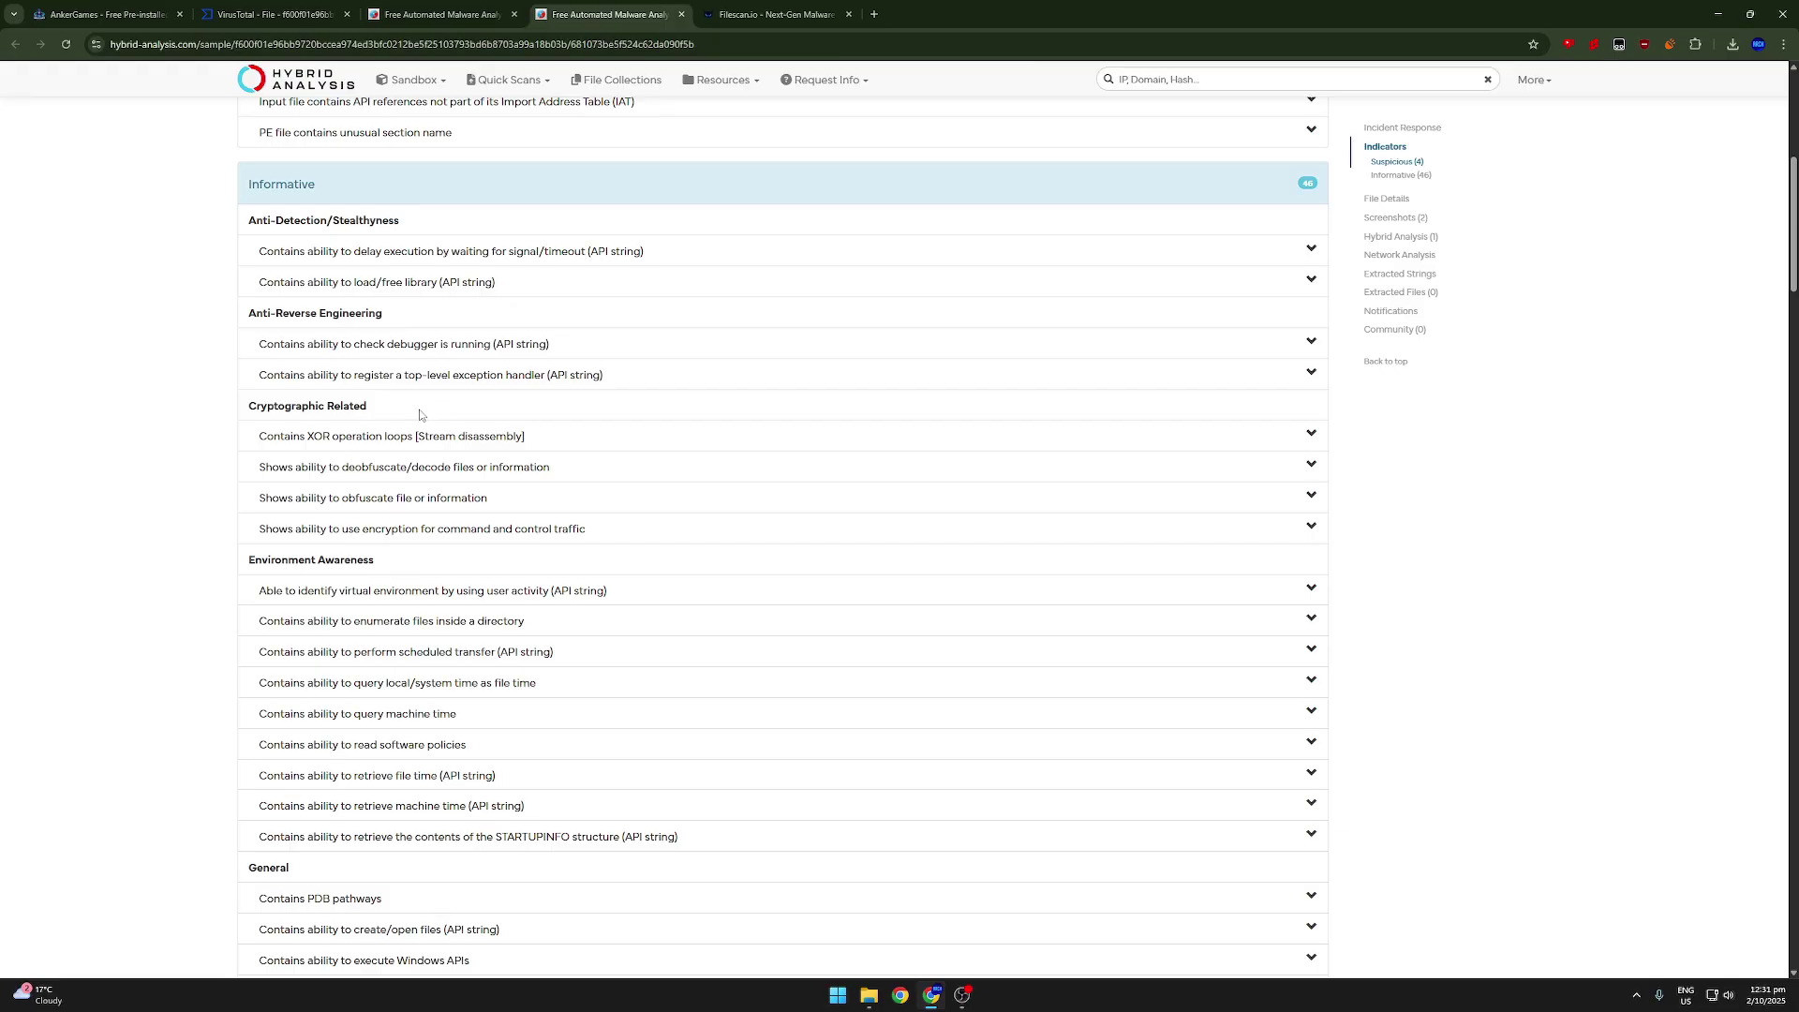
pyautogui.scroll(1, 422, 412)
pyautogui.moveTo(241, 481)
pyautogui.mouseDown()
pyautogui.moveTo(378, 466)
pyautogui.moveTo(226, 487)
pyautogui.mouseUp()
pyautogui.click(378, 467)
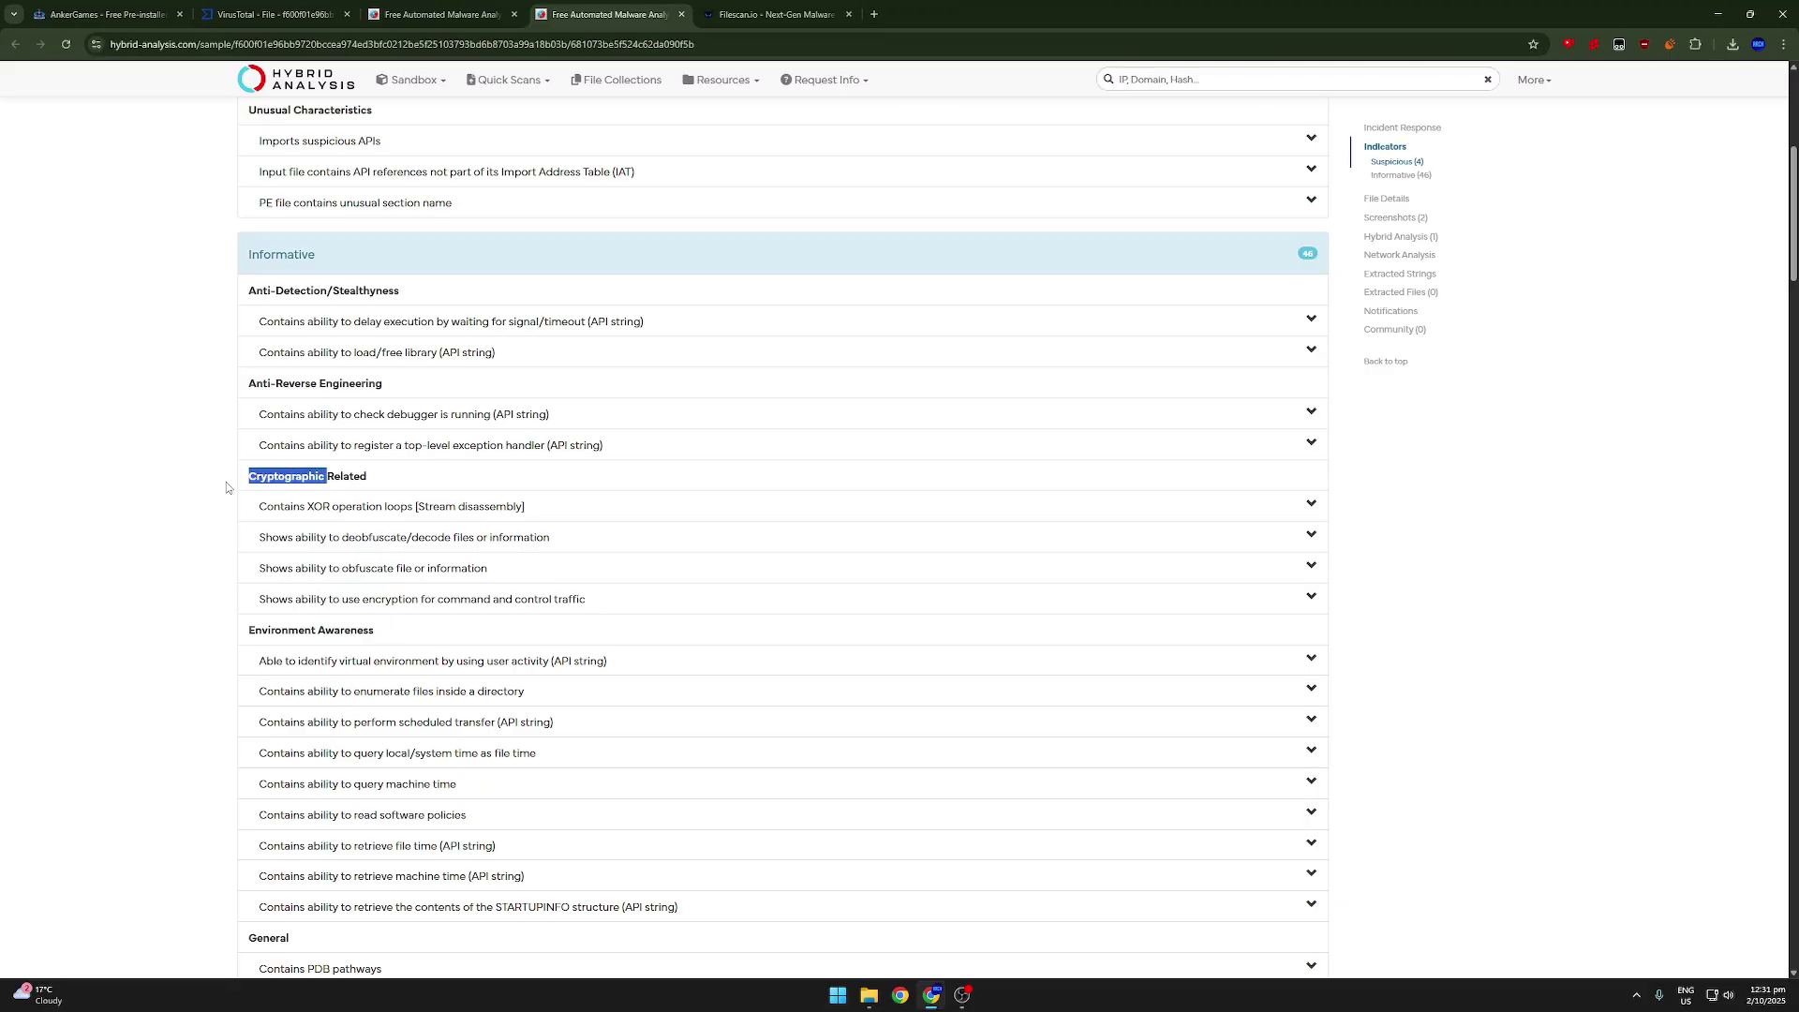
pyautogui.click(326, 469)
pyautogui.moveTo(250, 384); pyautogui.dragTo(395, 376)
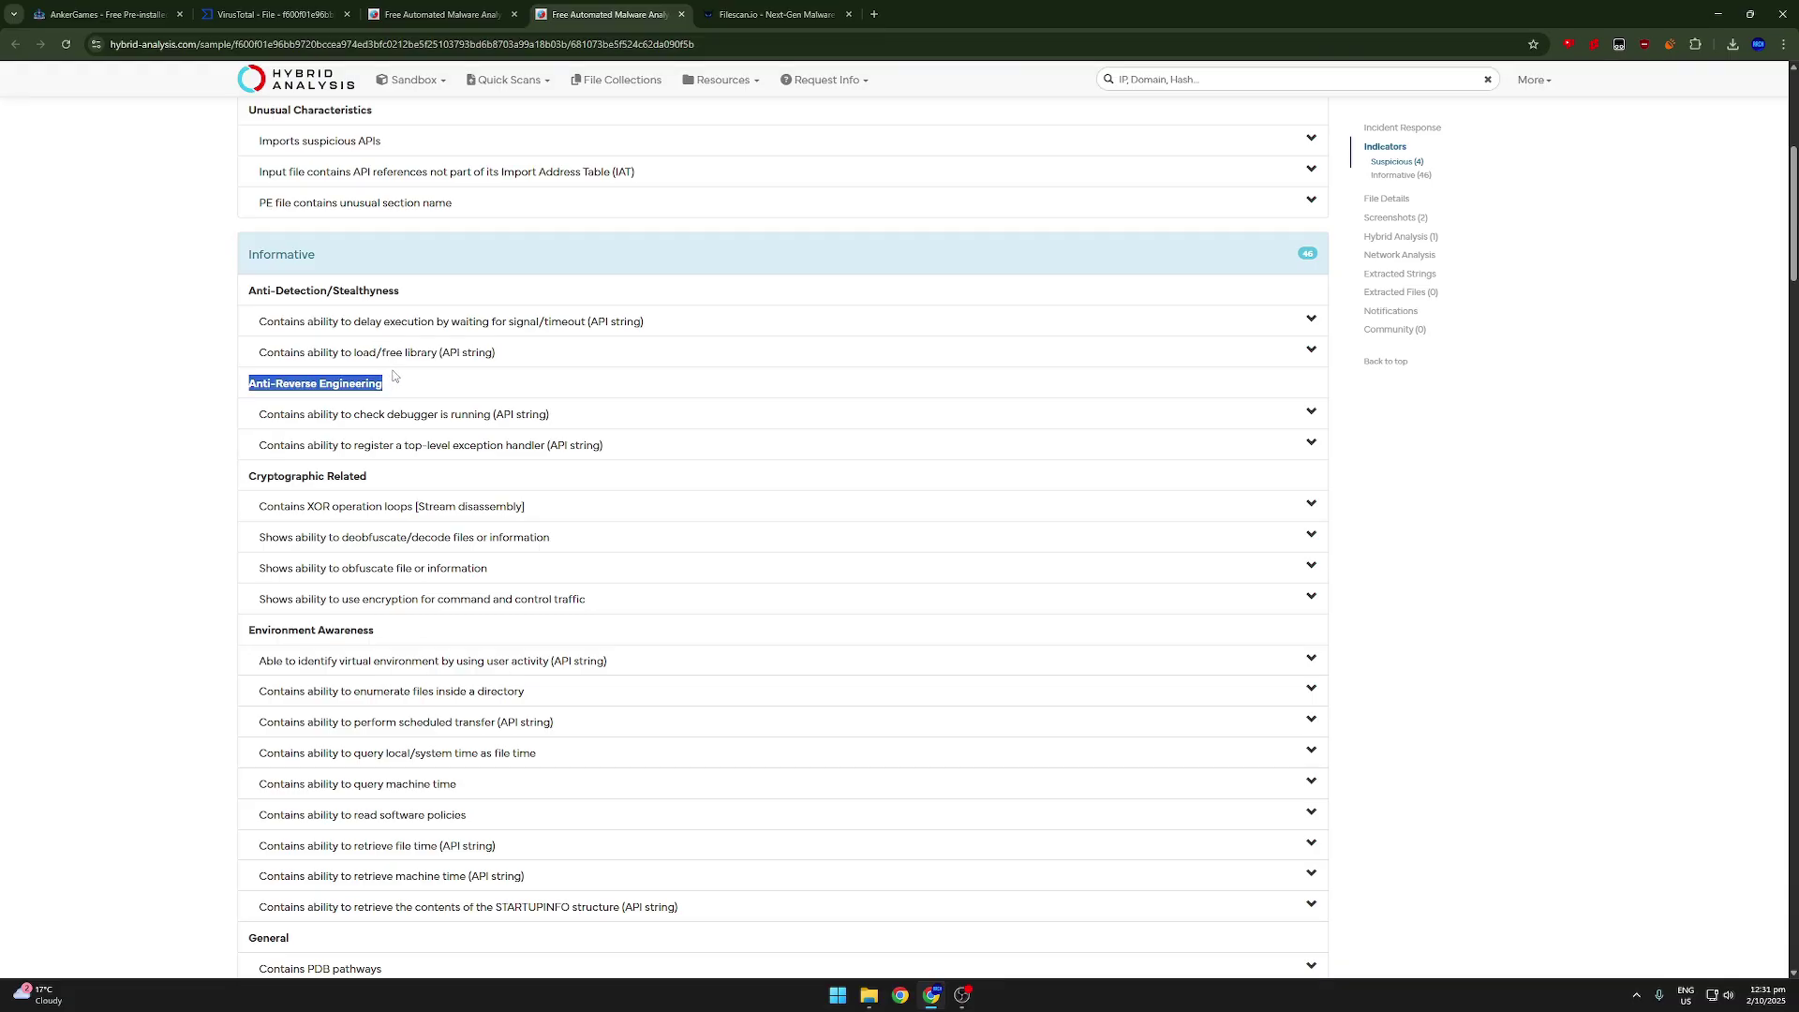
pyautogui.click(348, 294)
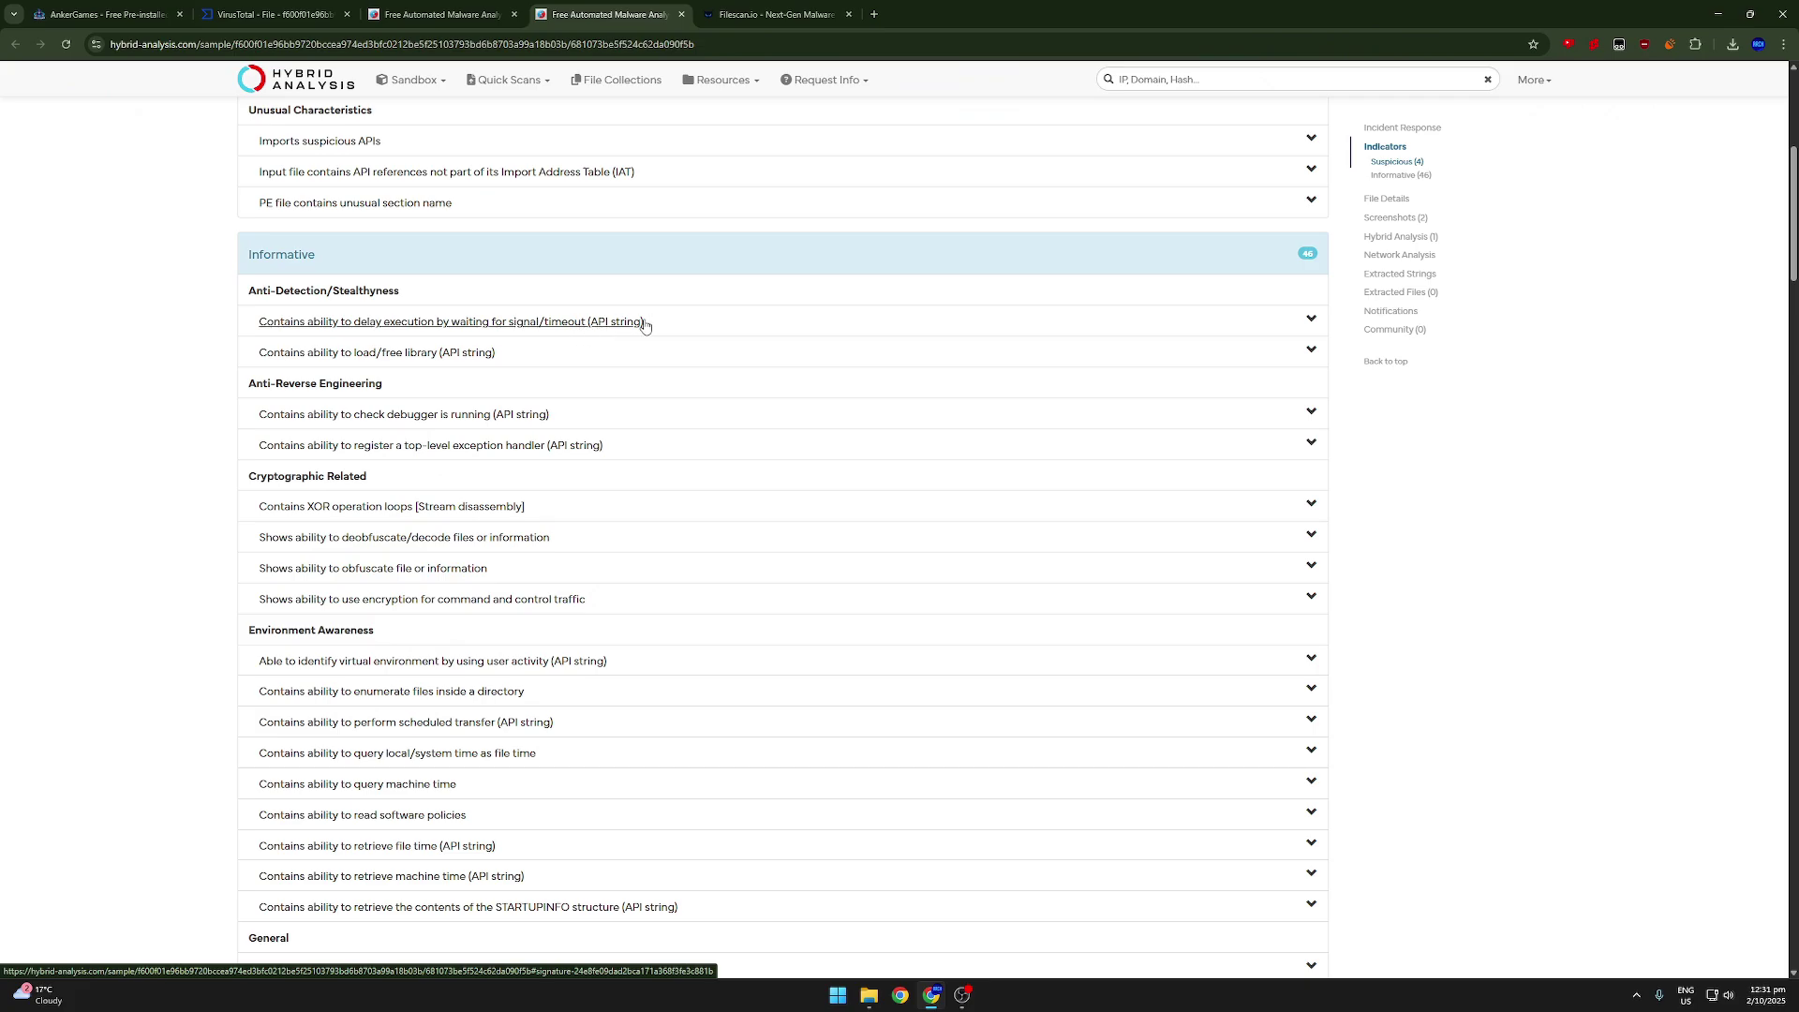
# Step: Inspect the delay-execution and 'Section contains high entropy' indicator details
pyautogui.click(710, 321)
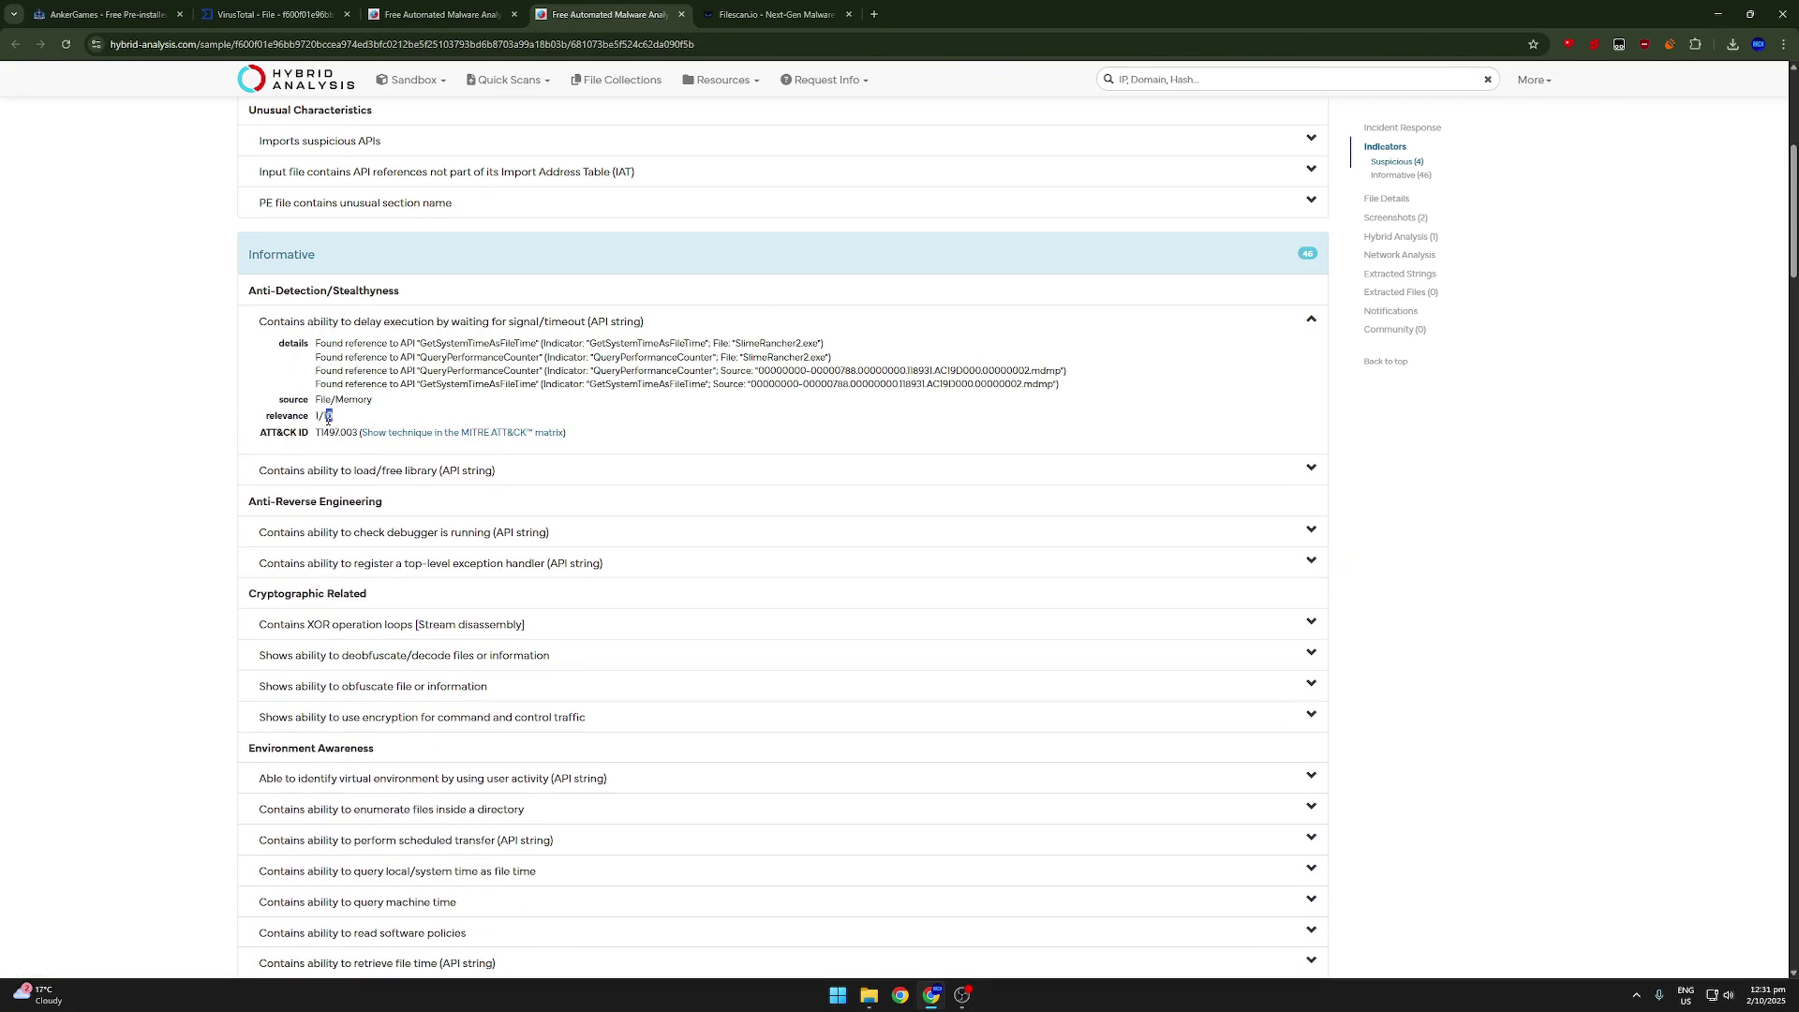
pyautogui.moveTo(339, 420); pyautogui.dragTo(309, 344)
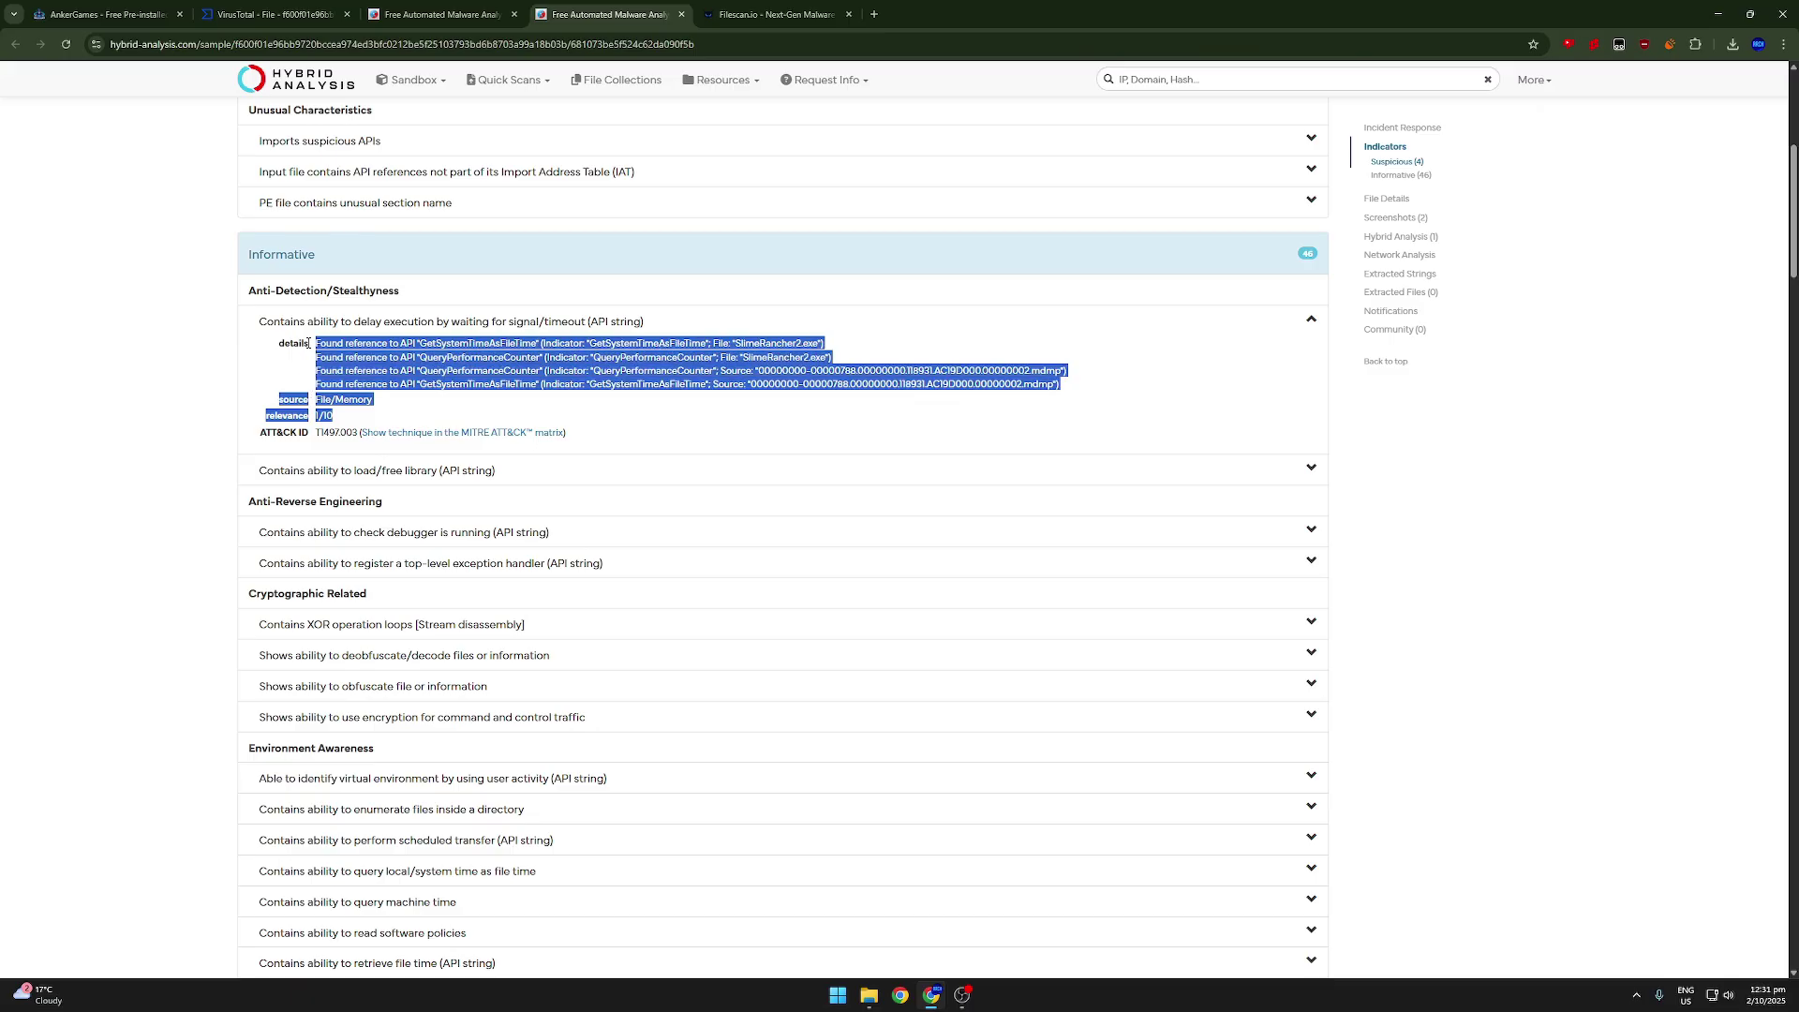
pyautogui.click(404, 353)
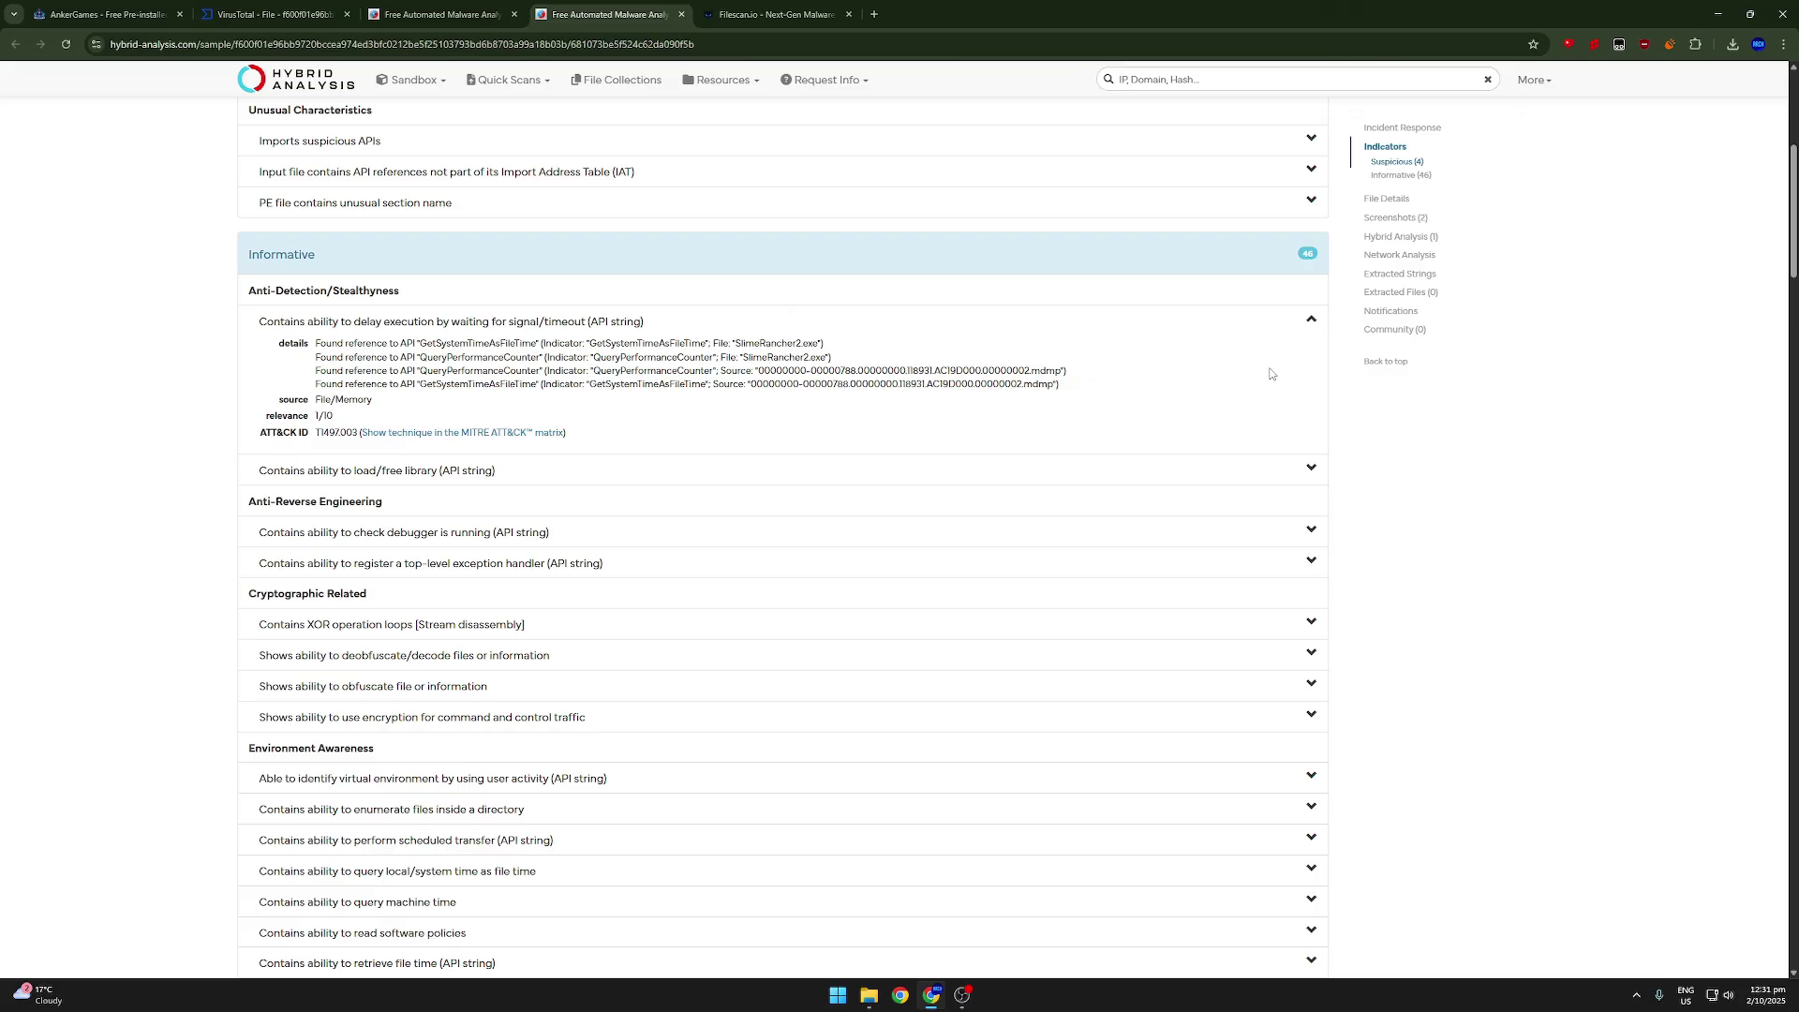
pyautogui.click(418, 315)
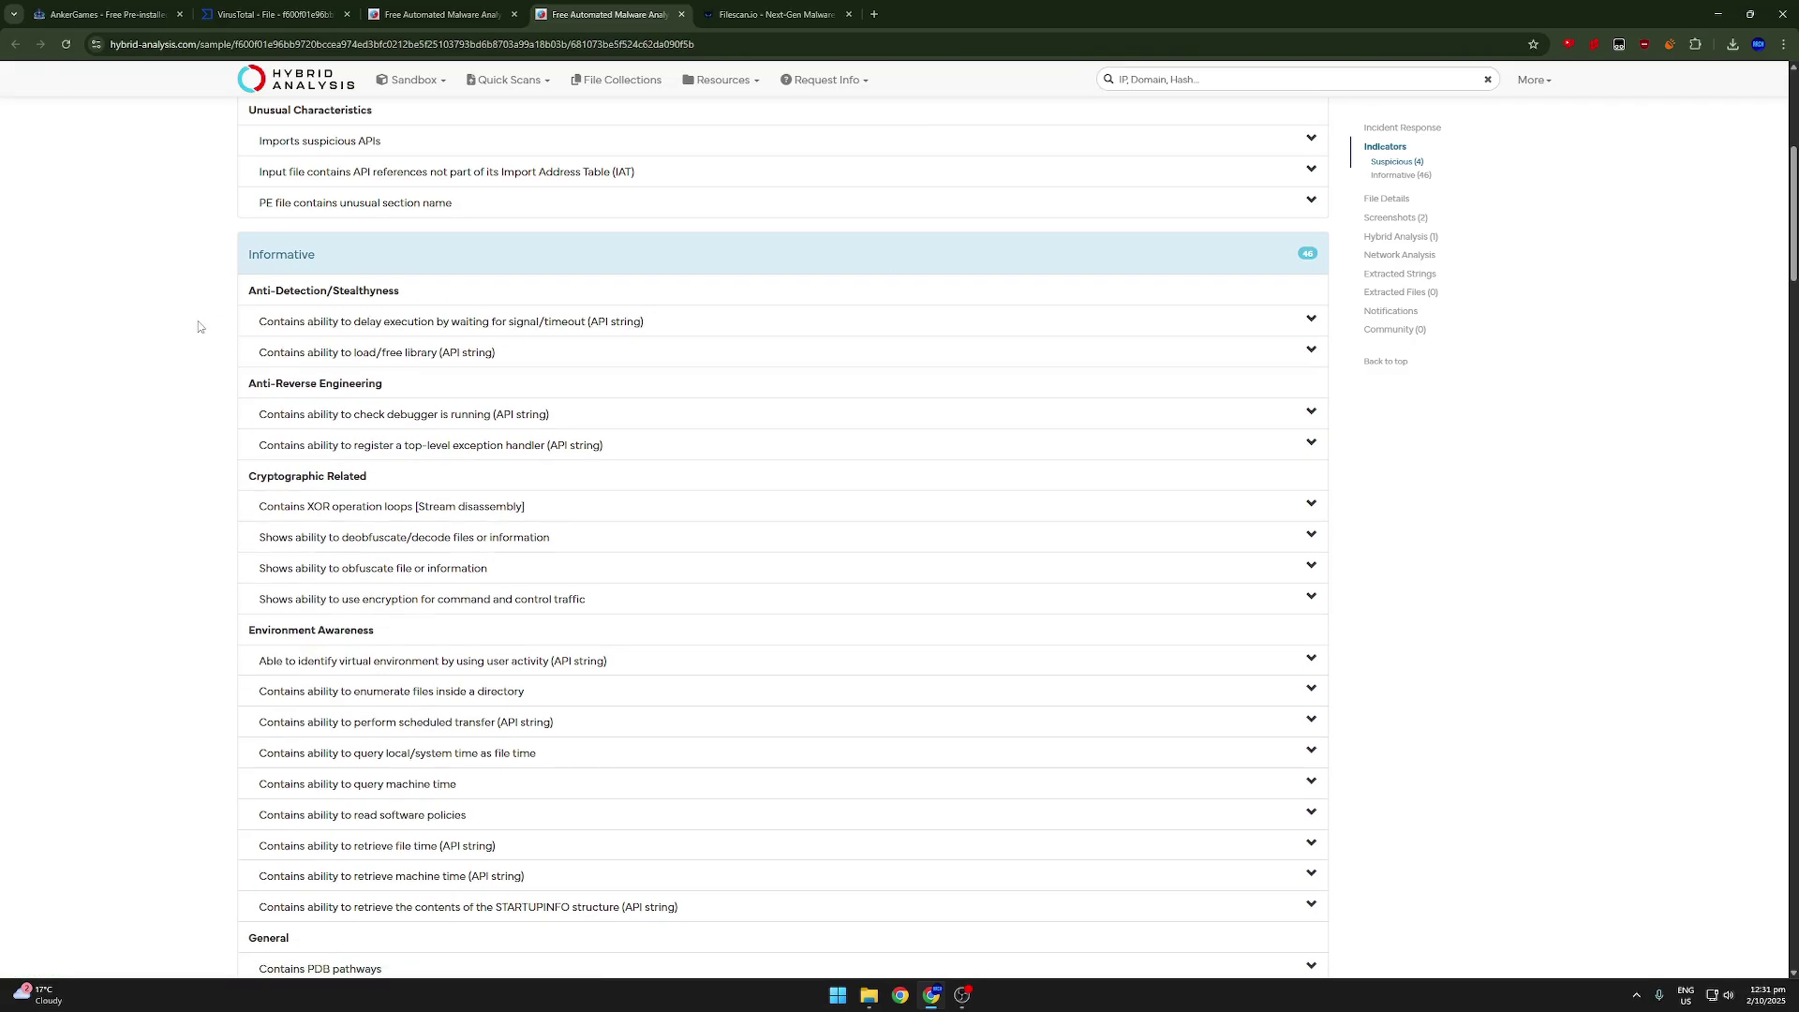
pyautogui.scroll(2, 199, 326)
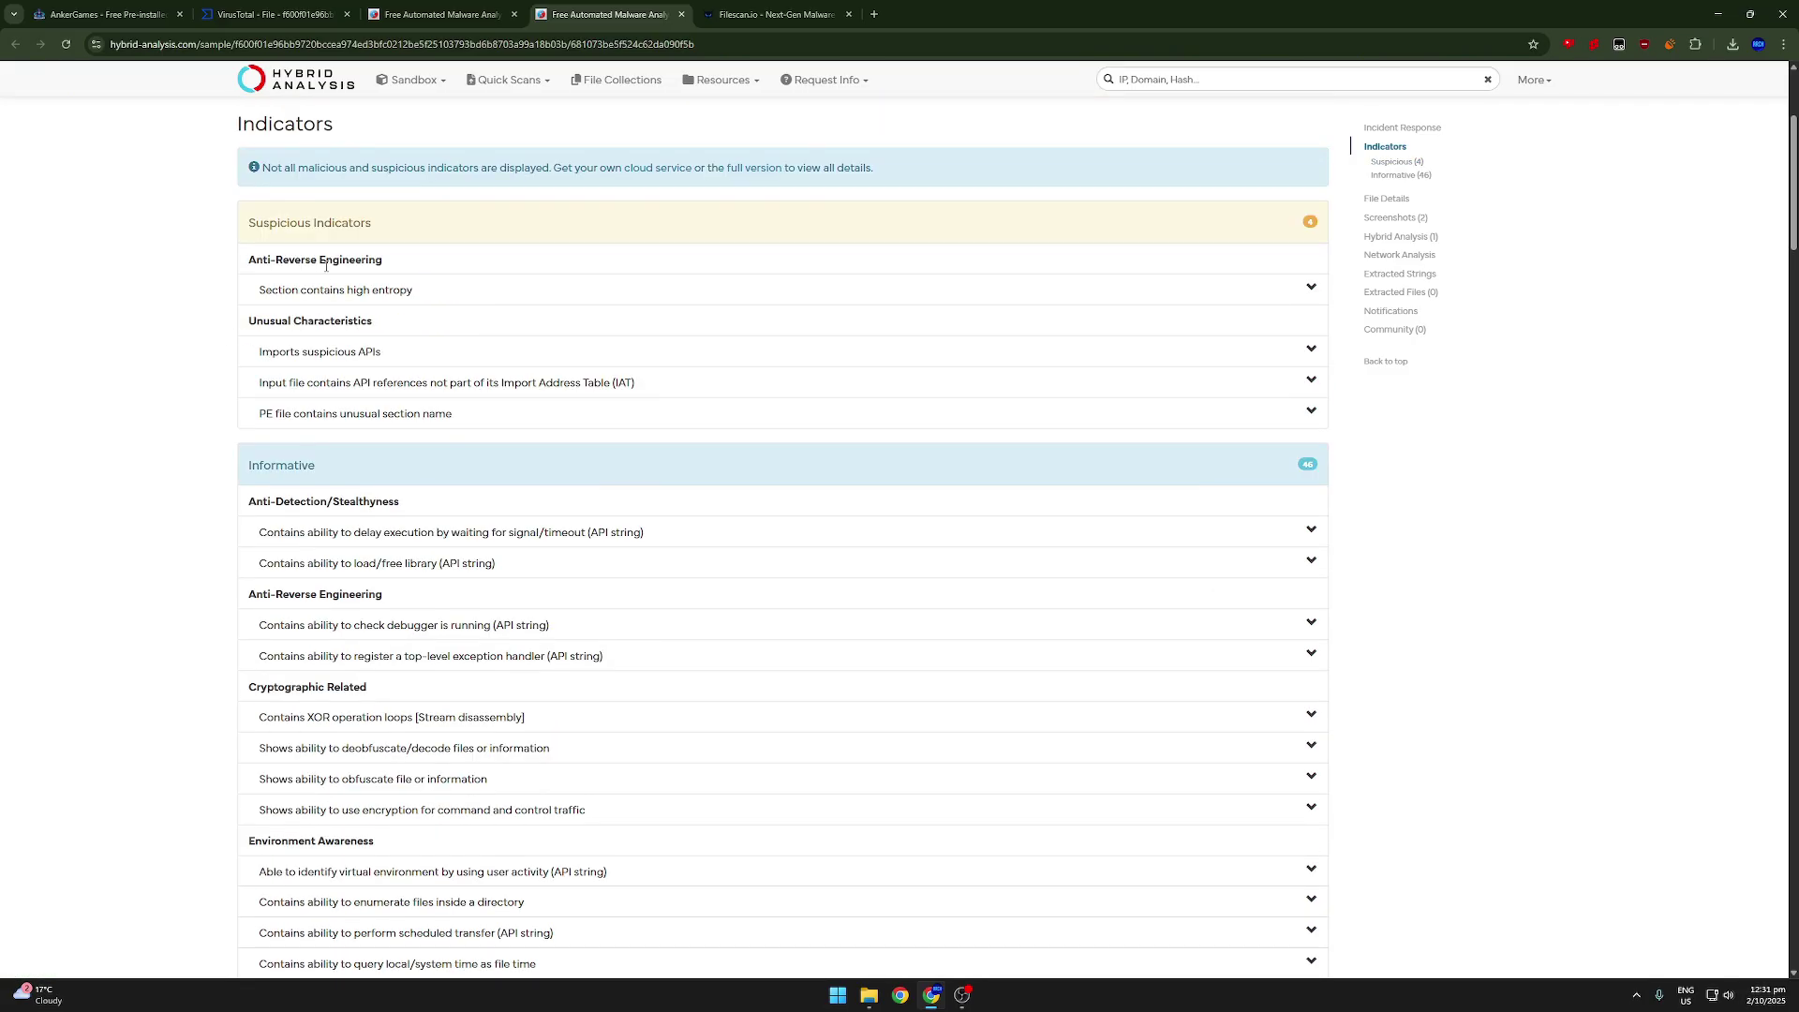
pyautogui.click(341, 292)
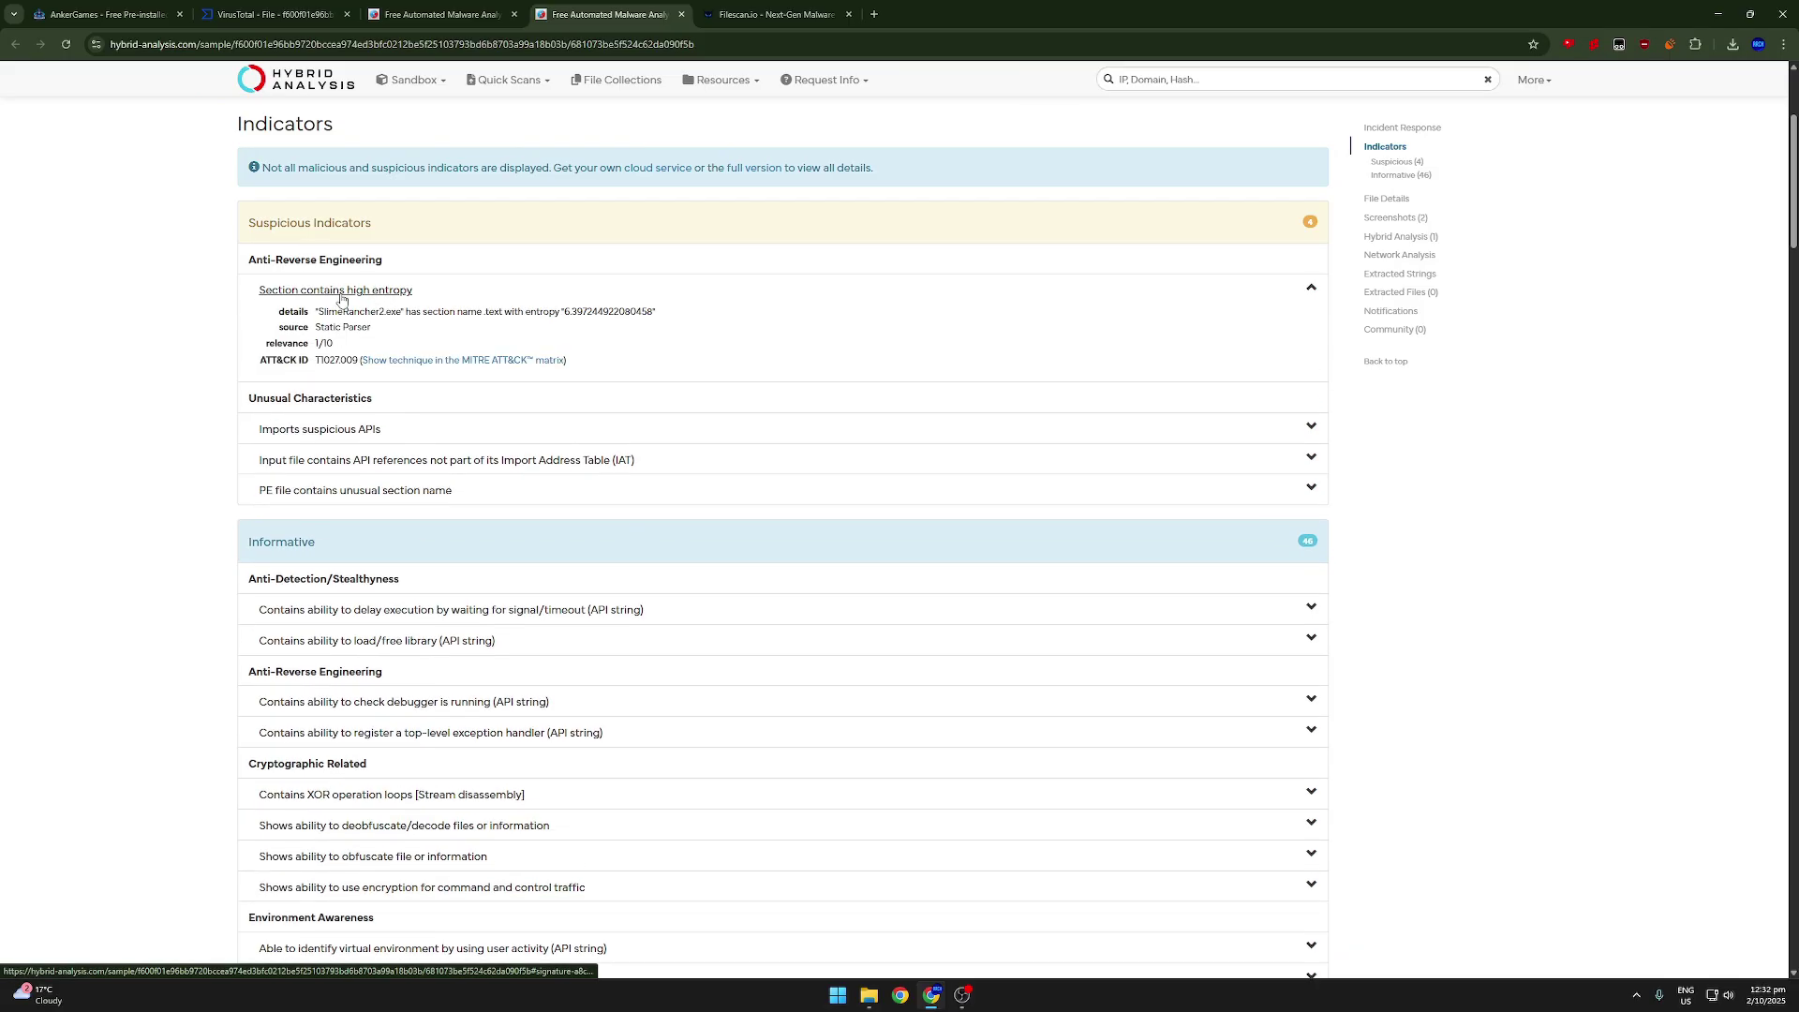
pyautogui.click(341, 292)
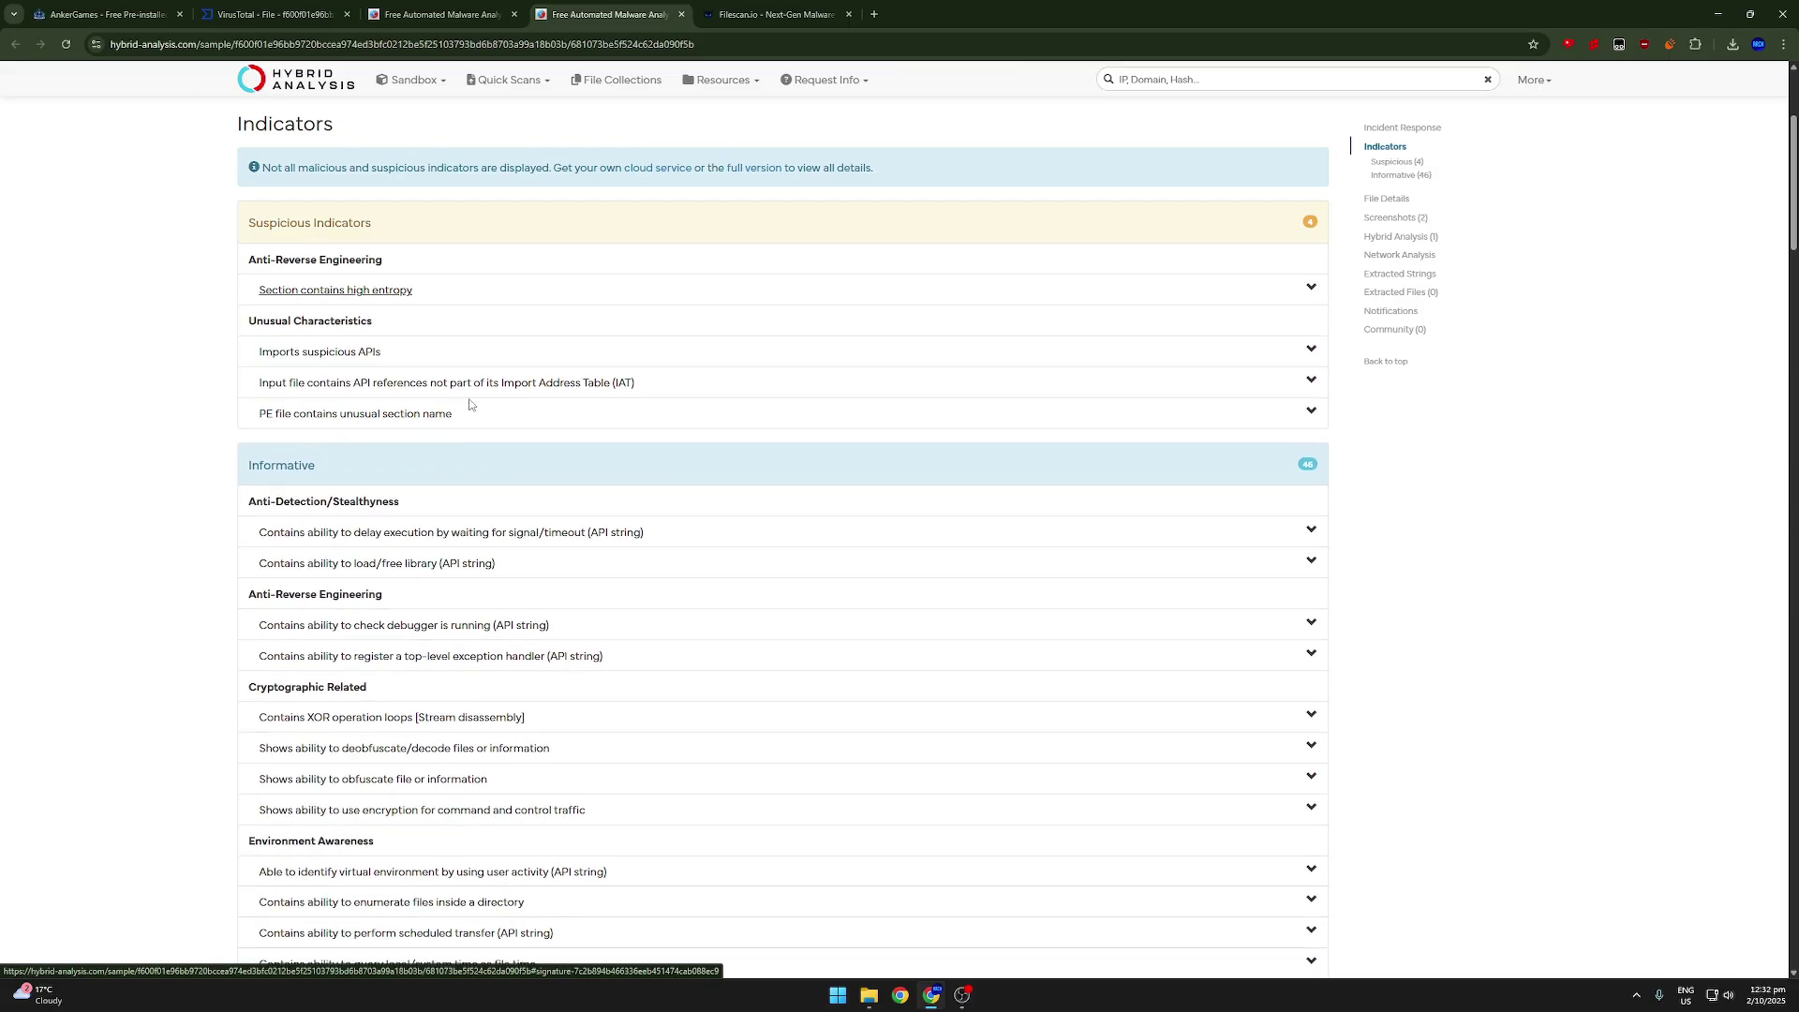
# Step: Compare briefly with VirusTotal, then read the Hybrid Analysis report to the end and return to the top
pyautogui.click(272, 14)
pyautogui.click(605, 14)
pyautogui.scroll(3, 368, 410)
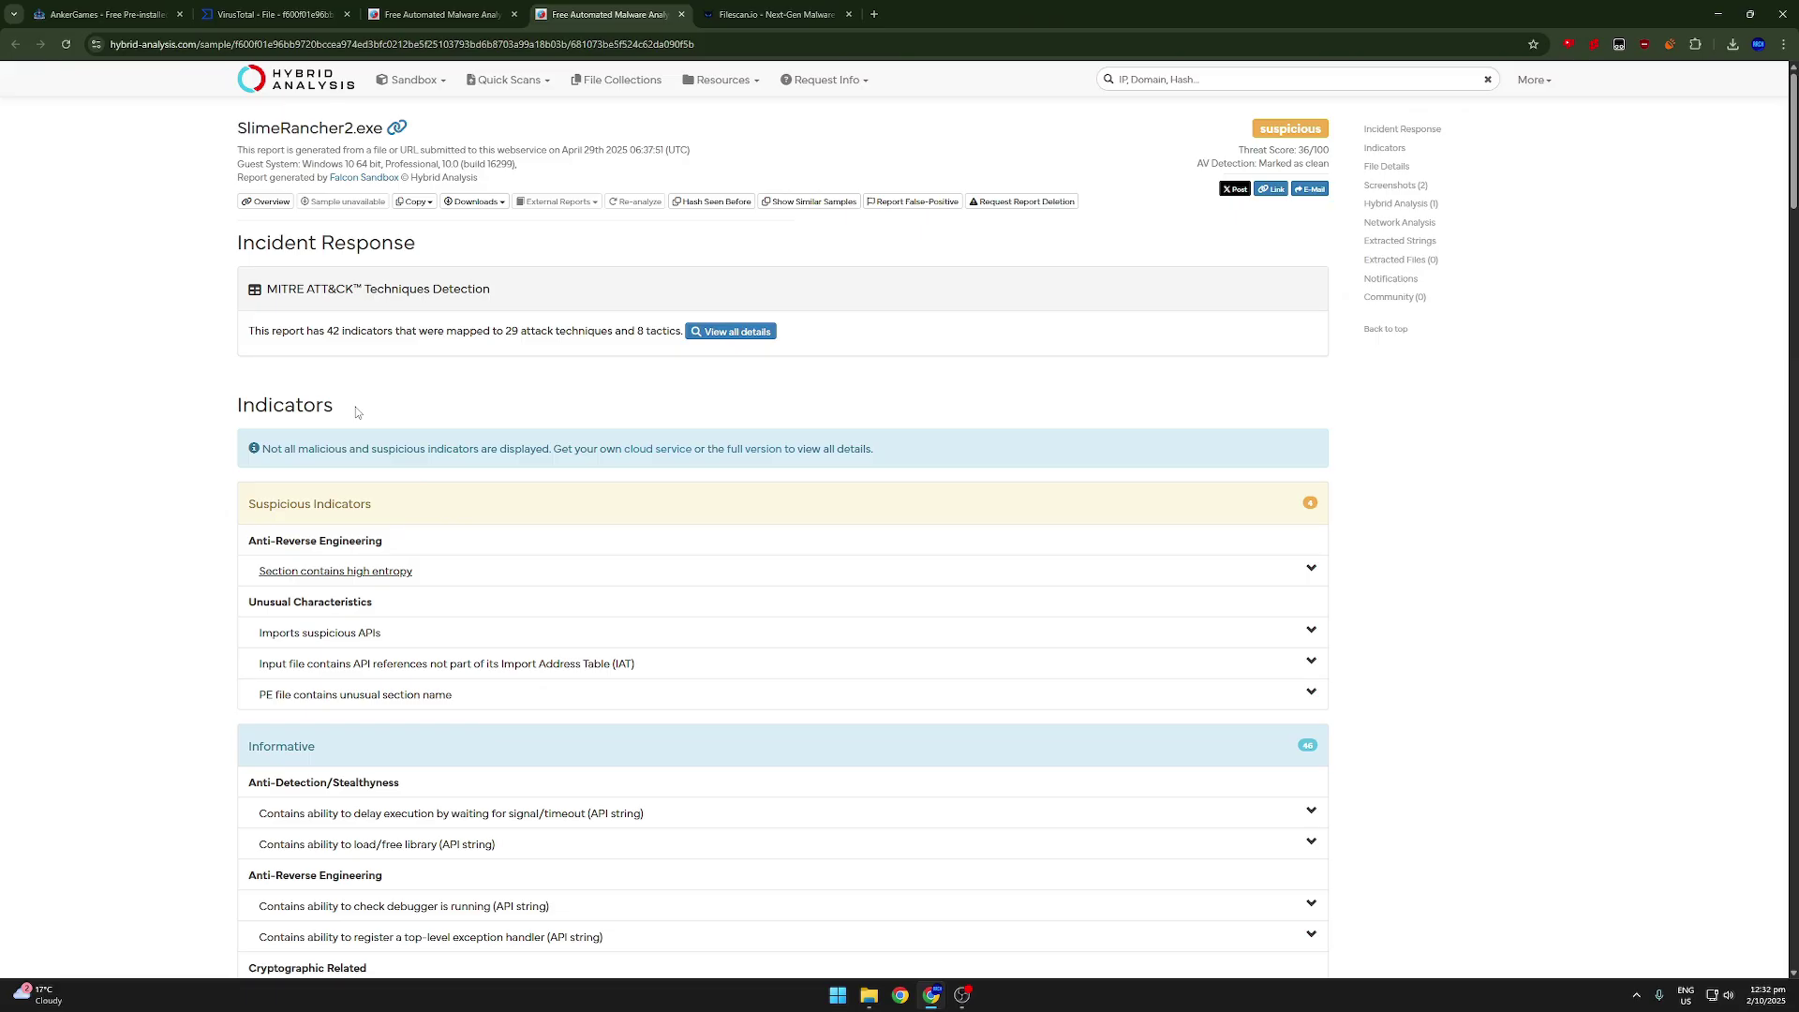
pyautogui.scroll(-20, 356, 409)
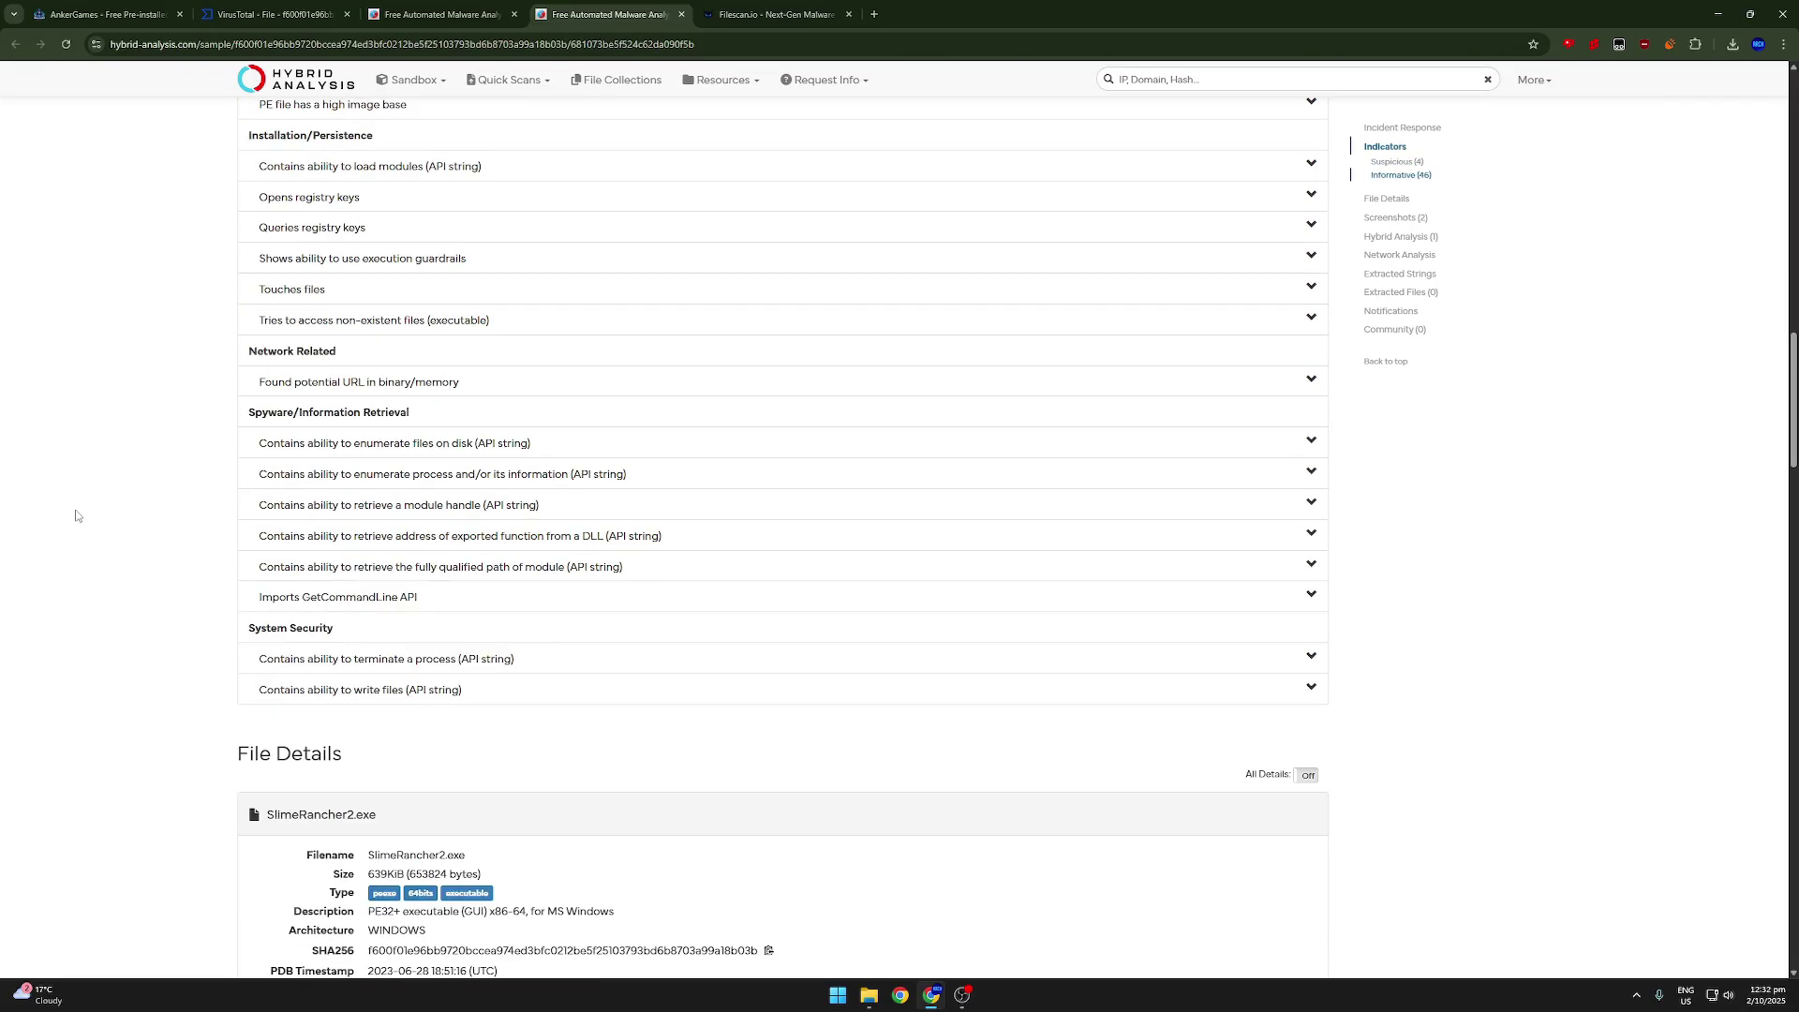
pyautogui.scroll(-4, 78, 517)
pyautogui.scroll(-7, 78, 516)
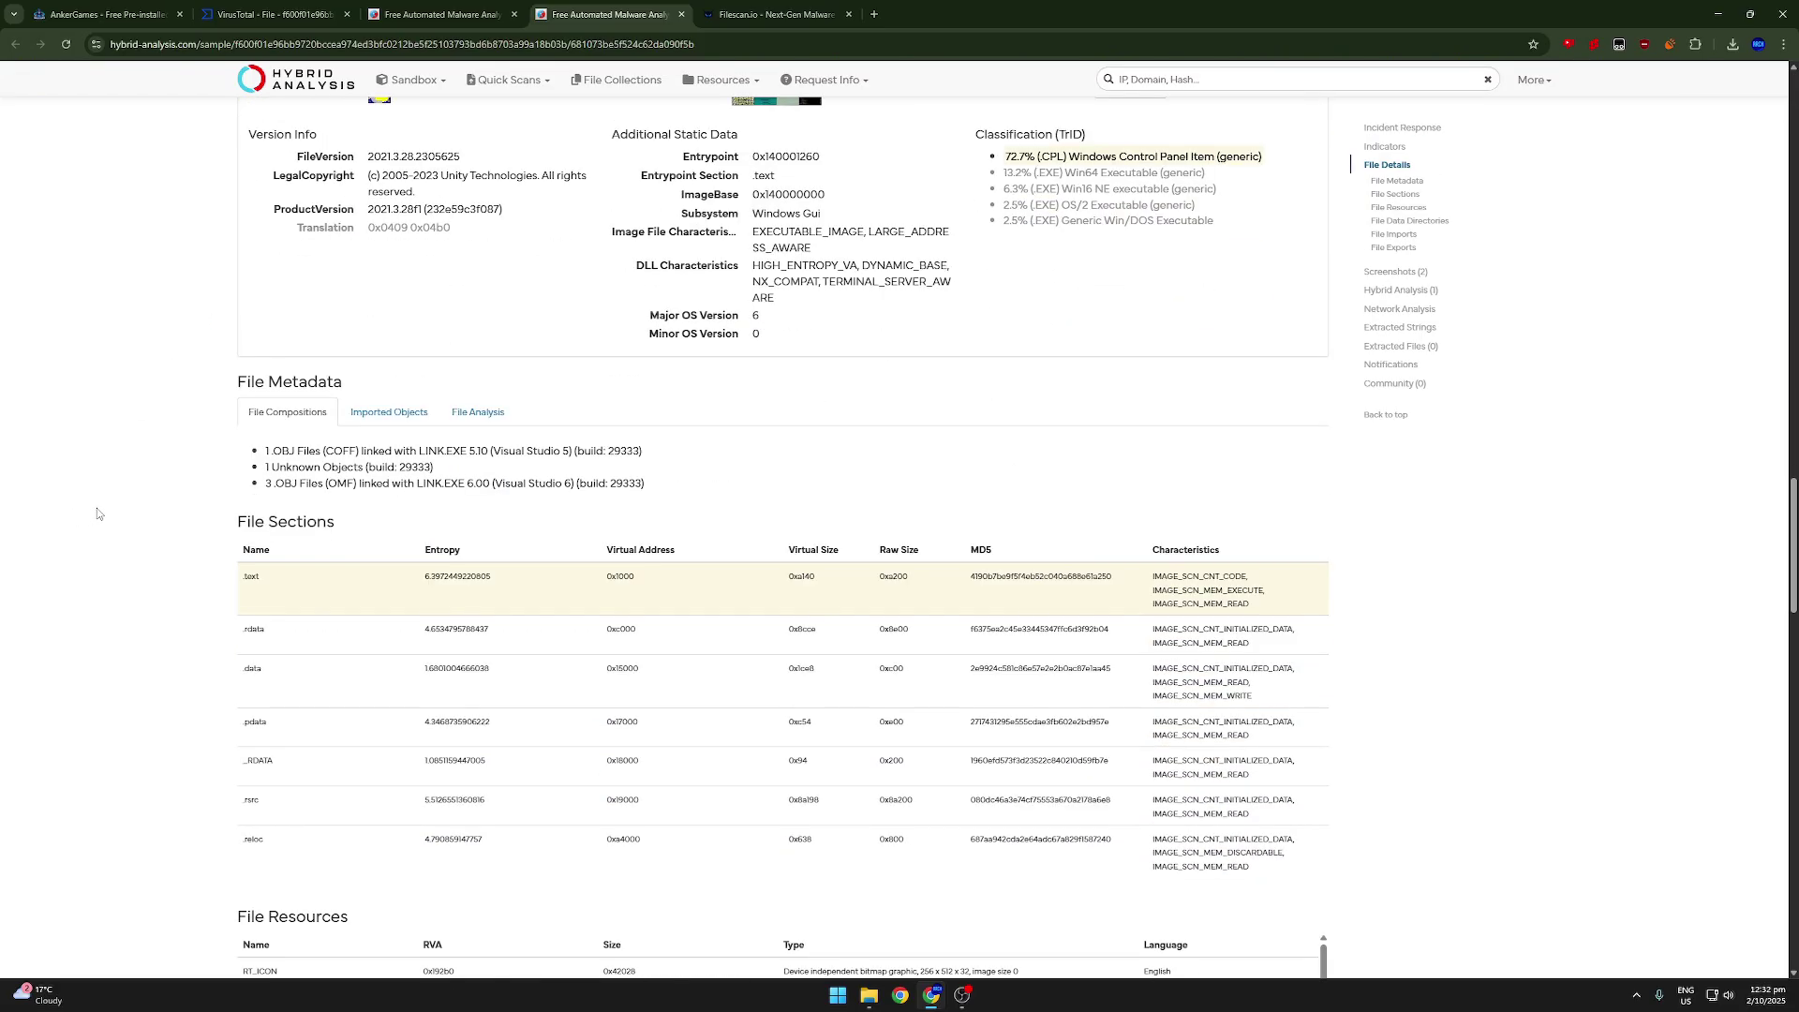
pyautogui.scroll(-9, 120, 509)
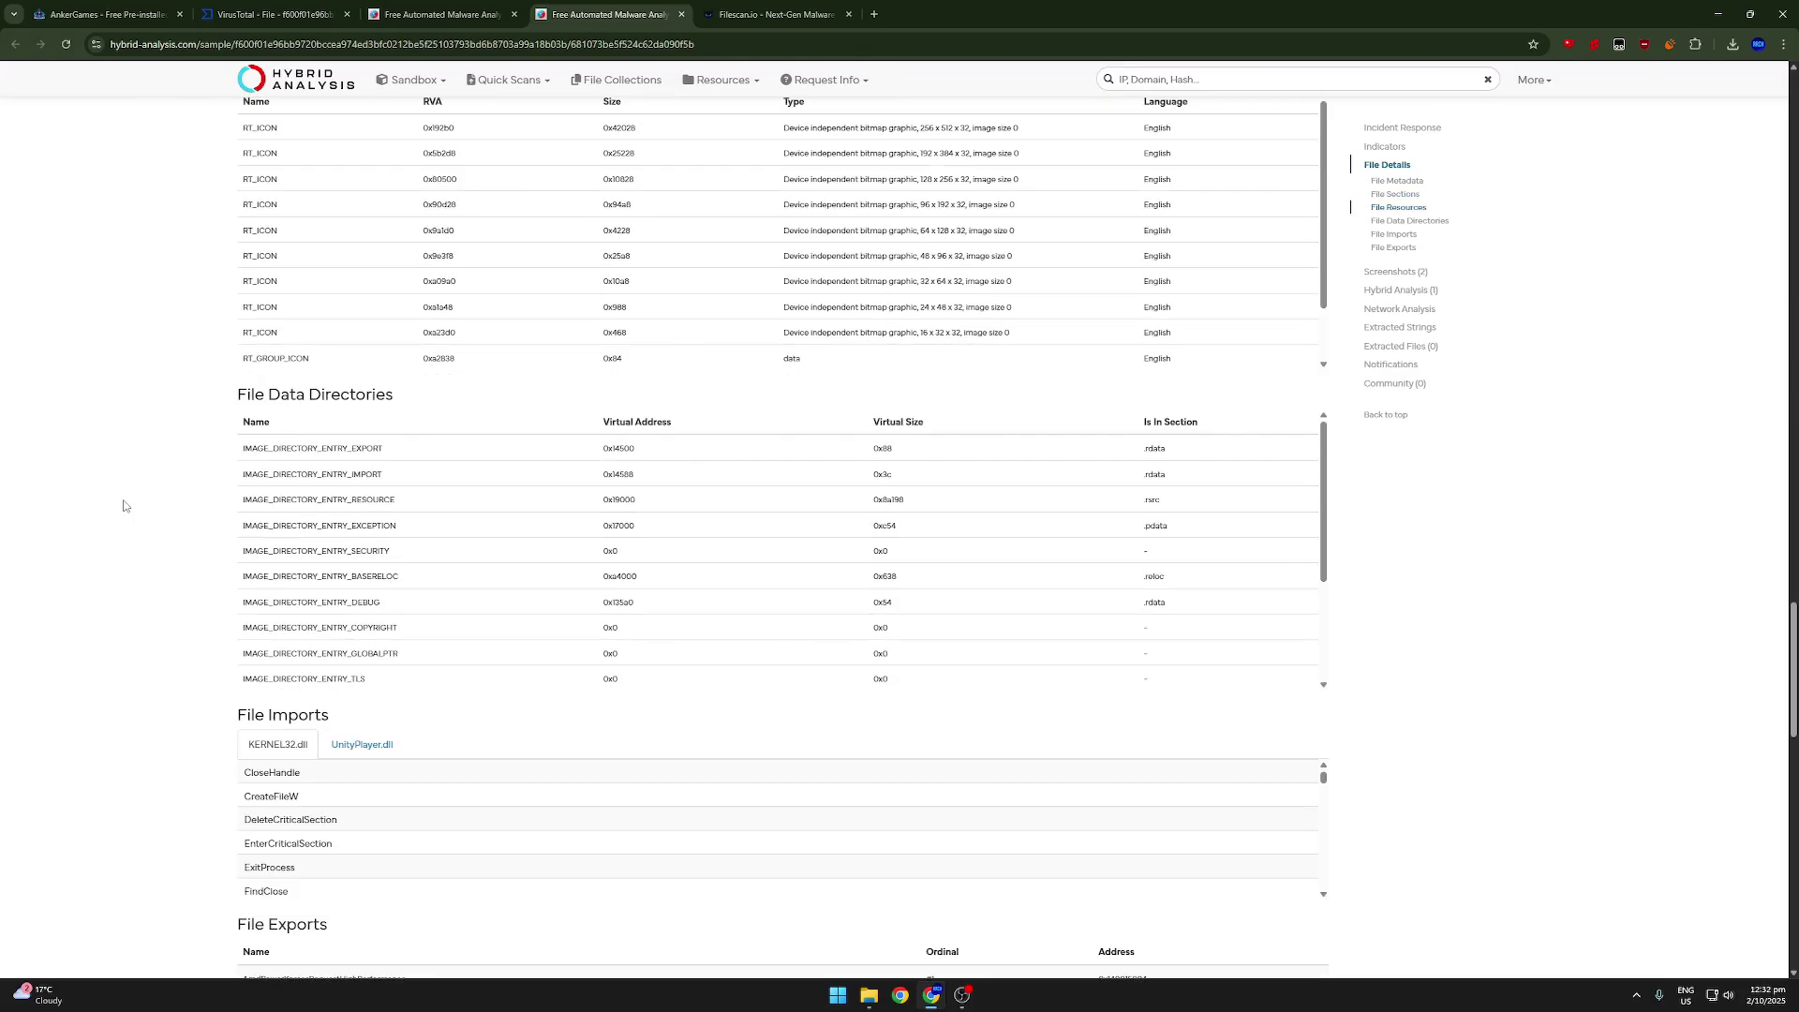
pyautogui.scroll(-10, 125, 506)
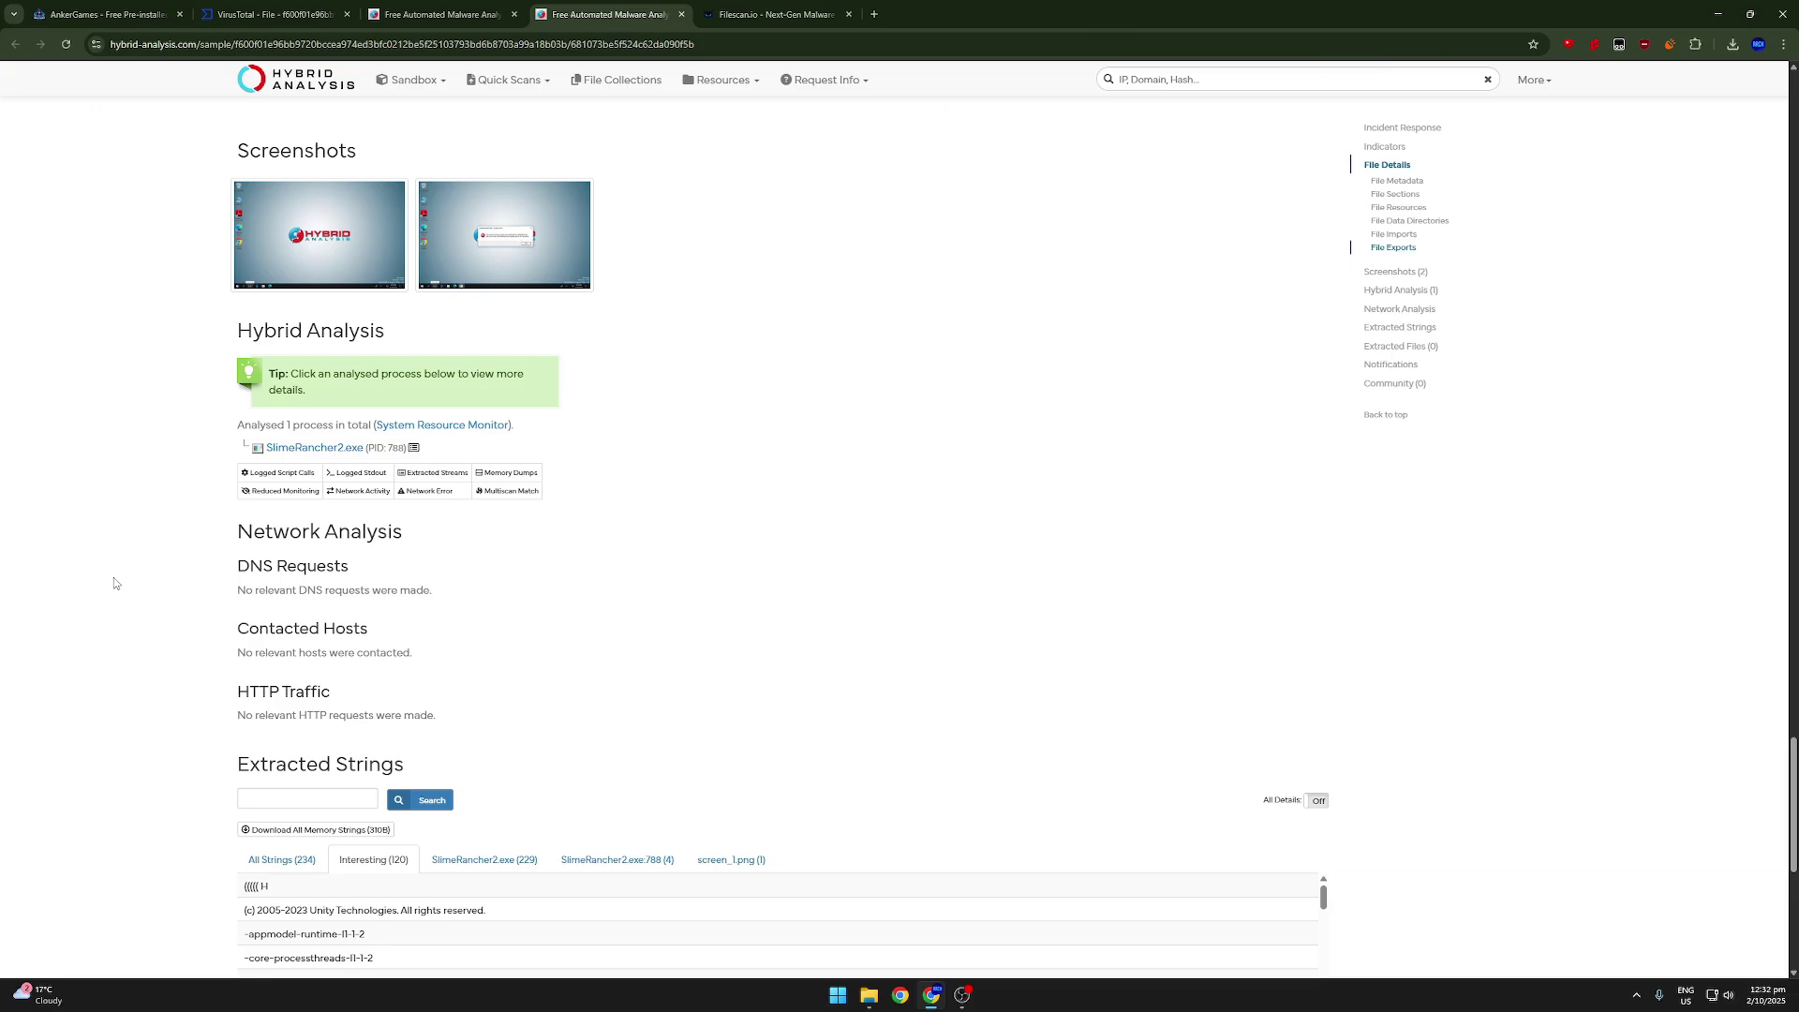
pyautogui.scroll(-7, 114, 583)
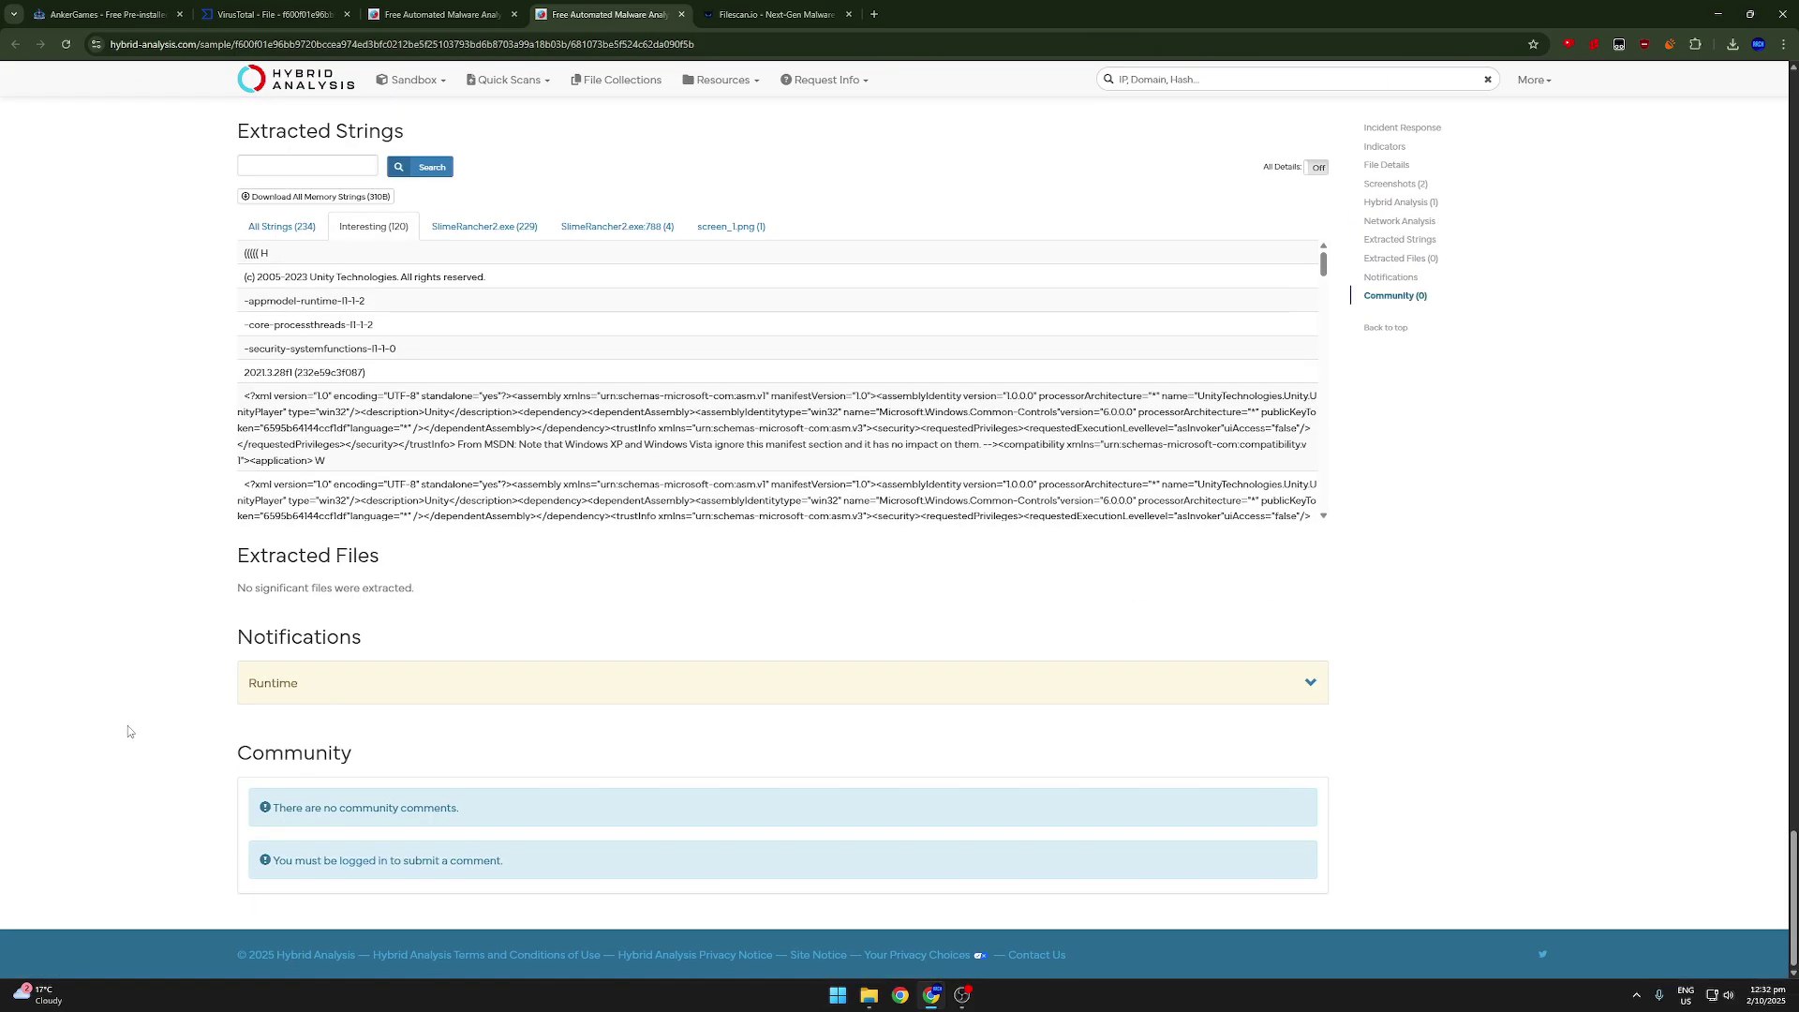
pyautogui.press('Home')
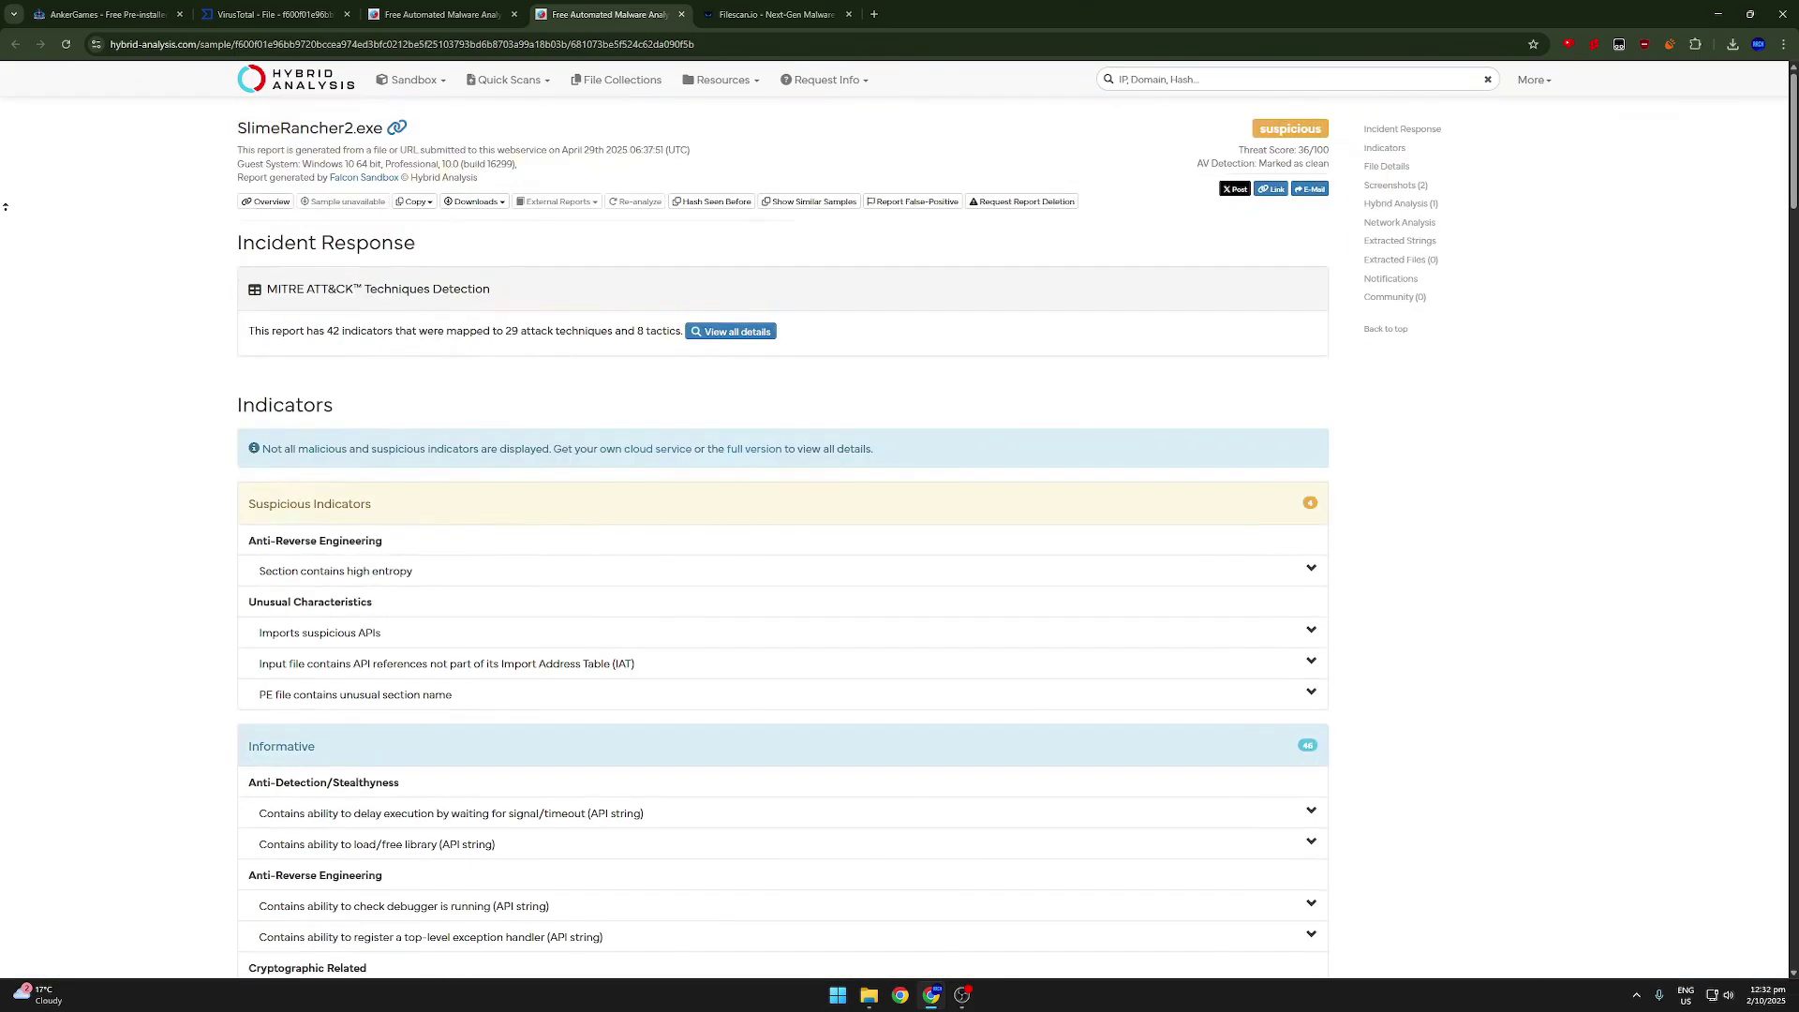
# Step: Upload SlimeRancher2.exe to Filescan.io with terms accepted; the scan returns a No Threat verdict
pyautogui.click(806, 11)
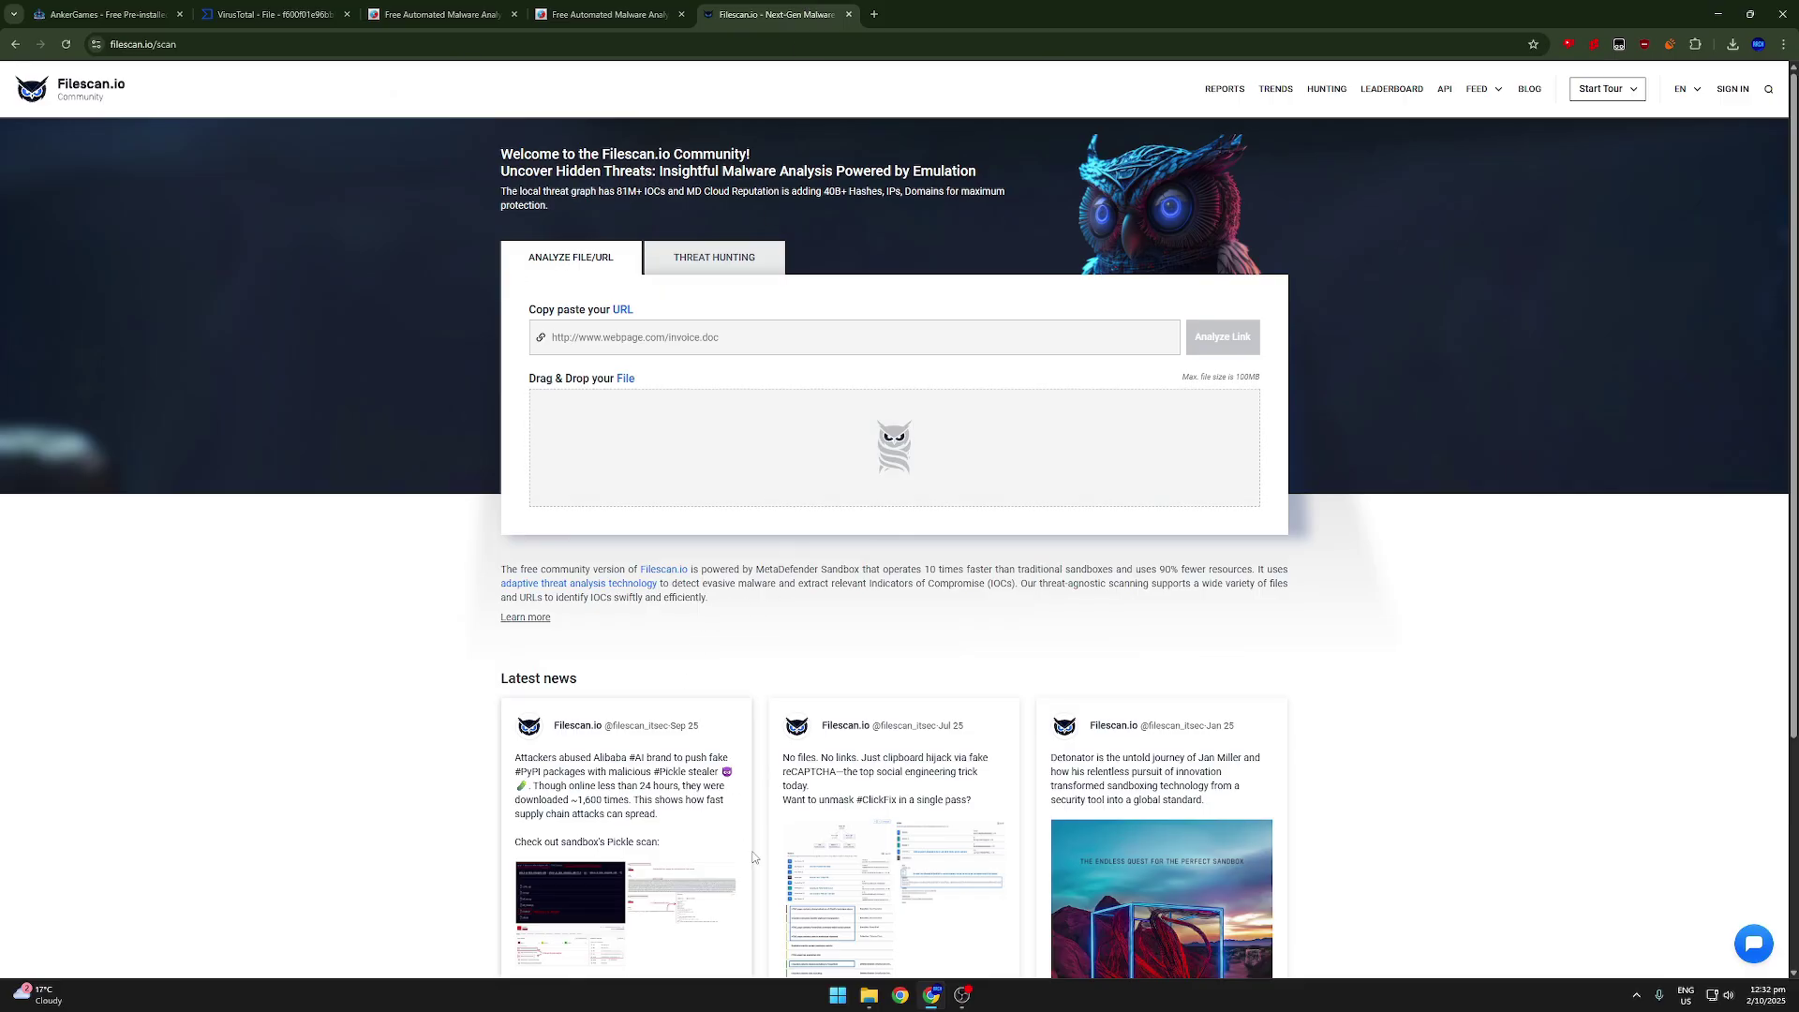
pyautogui.click(868, 999)
pyautogui.moveTo(1080, 640); pyautogui.dragTo(879, 401)
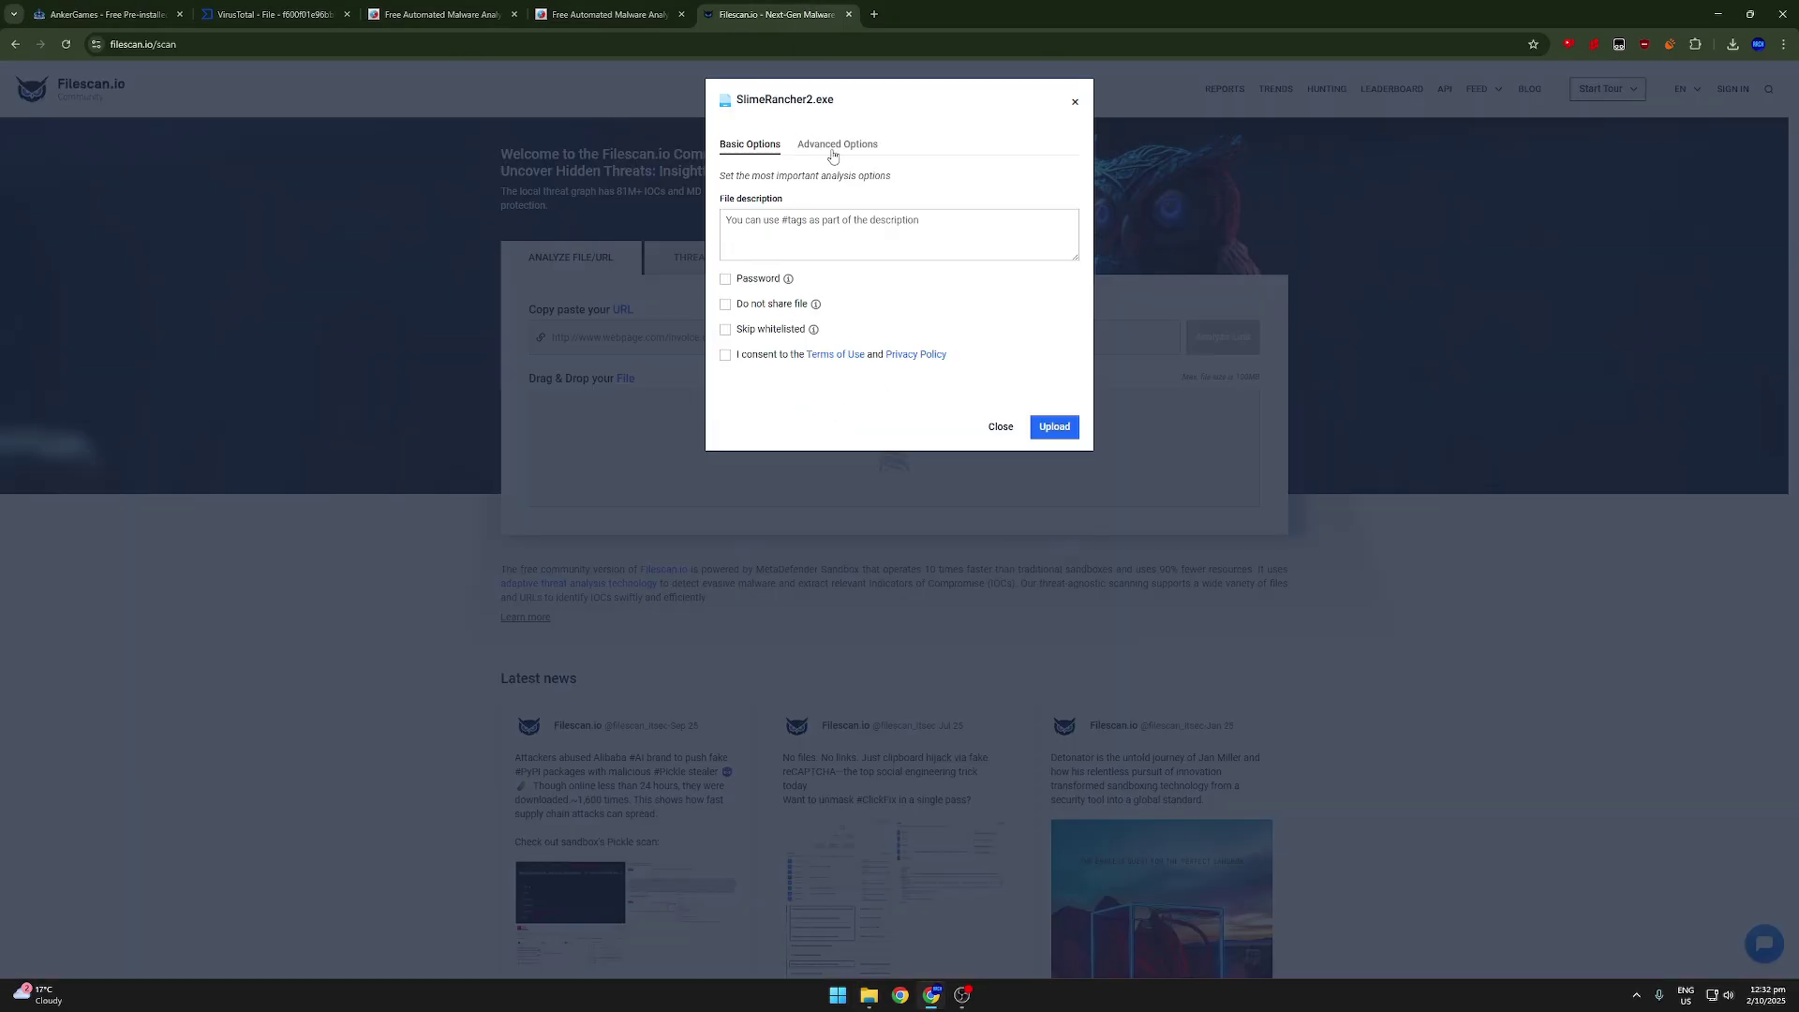
pyautogui.click(1065, 431)
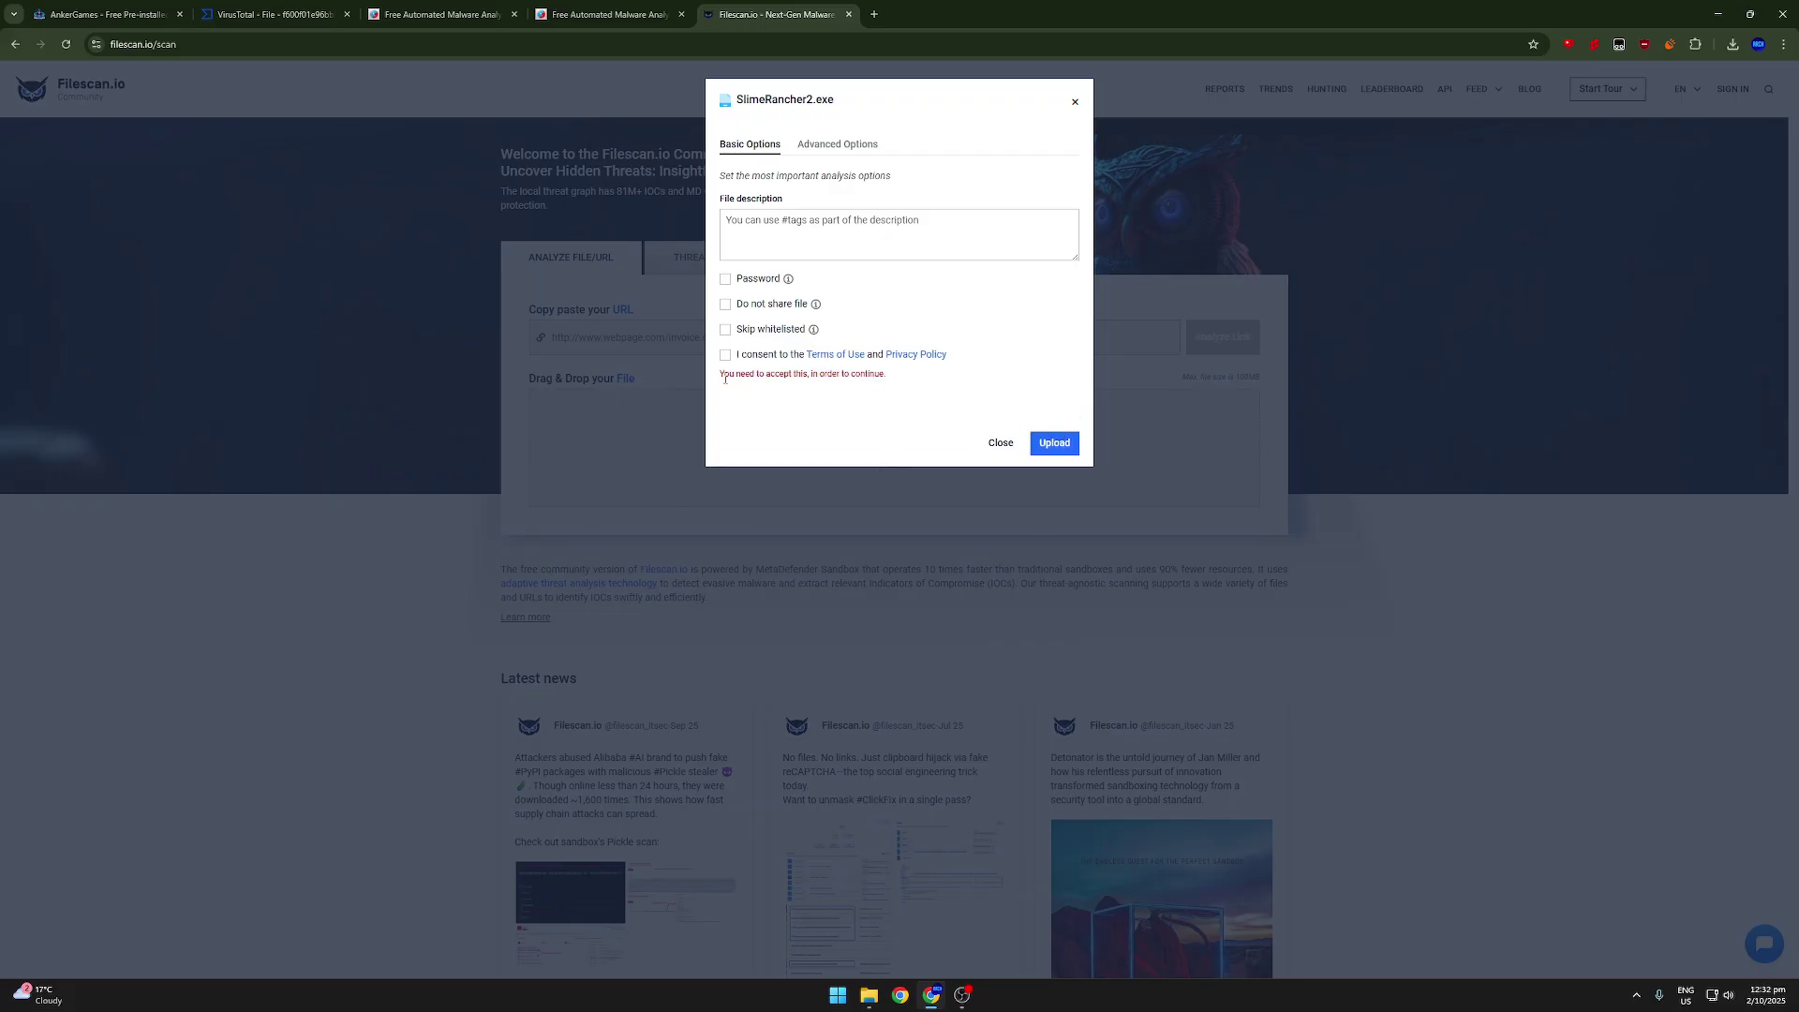
pyautogui.click(725, 356)
pyautogui.click(1054, 426)
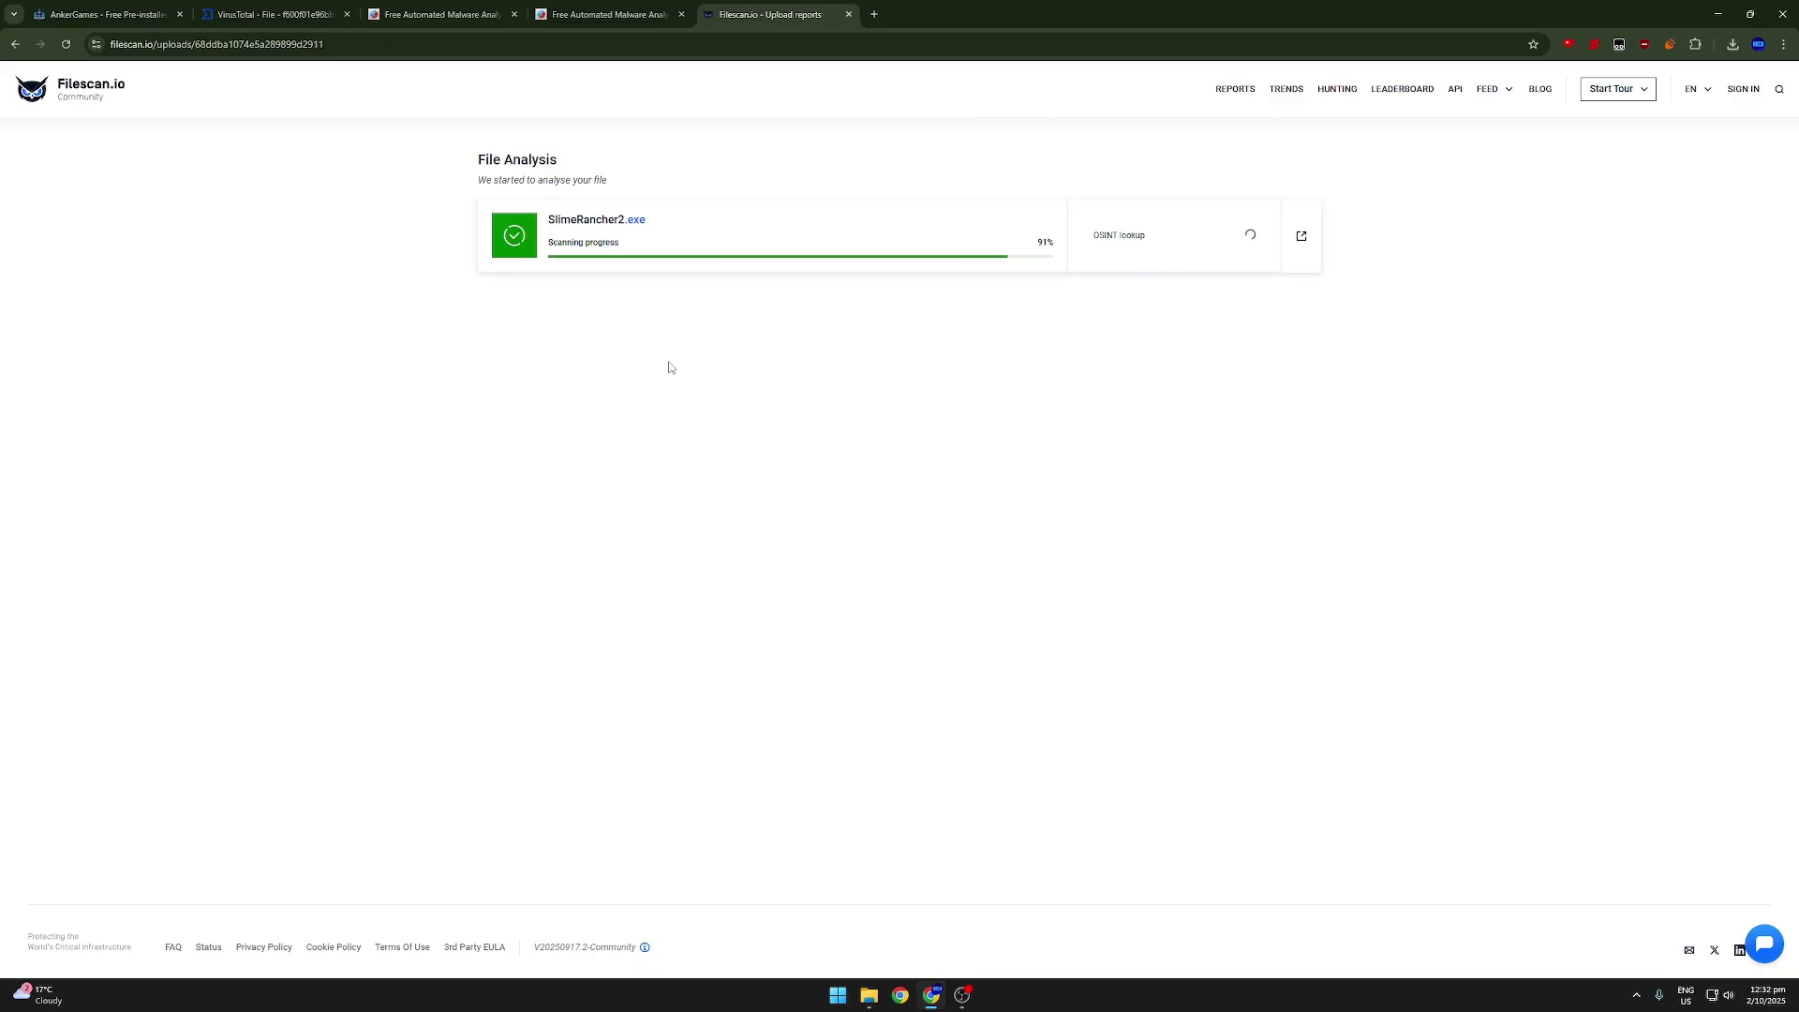
pyautogui.moveTo(379, 231); pyautogui.dragTo(325, 234)
pyautogui.click(325, 234)
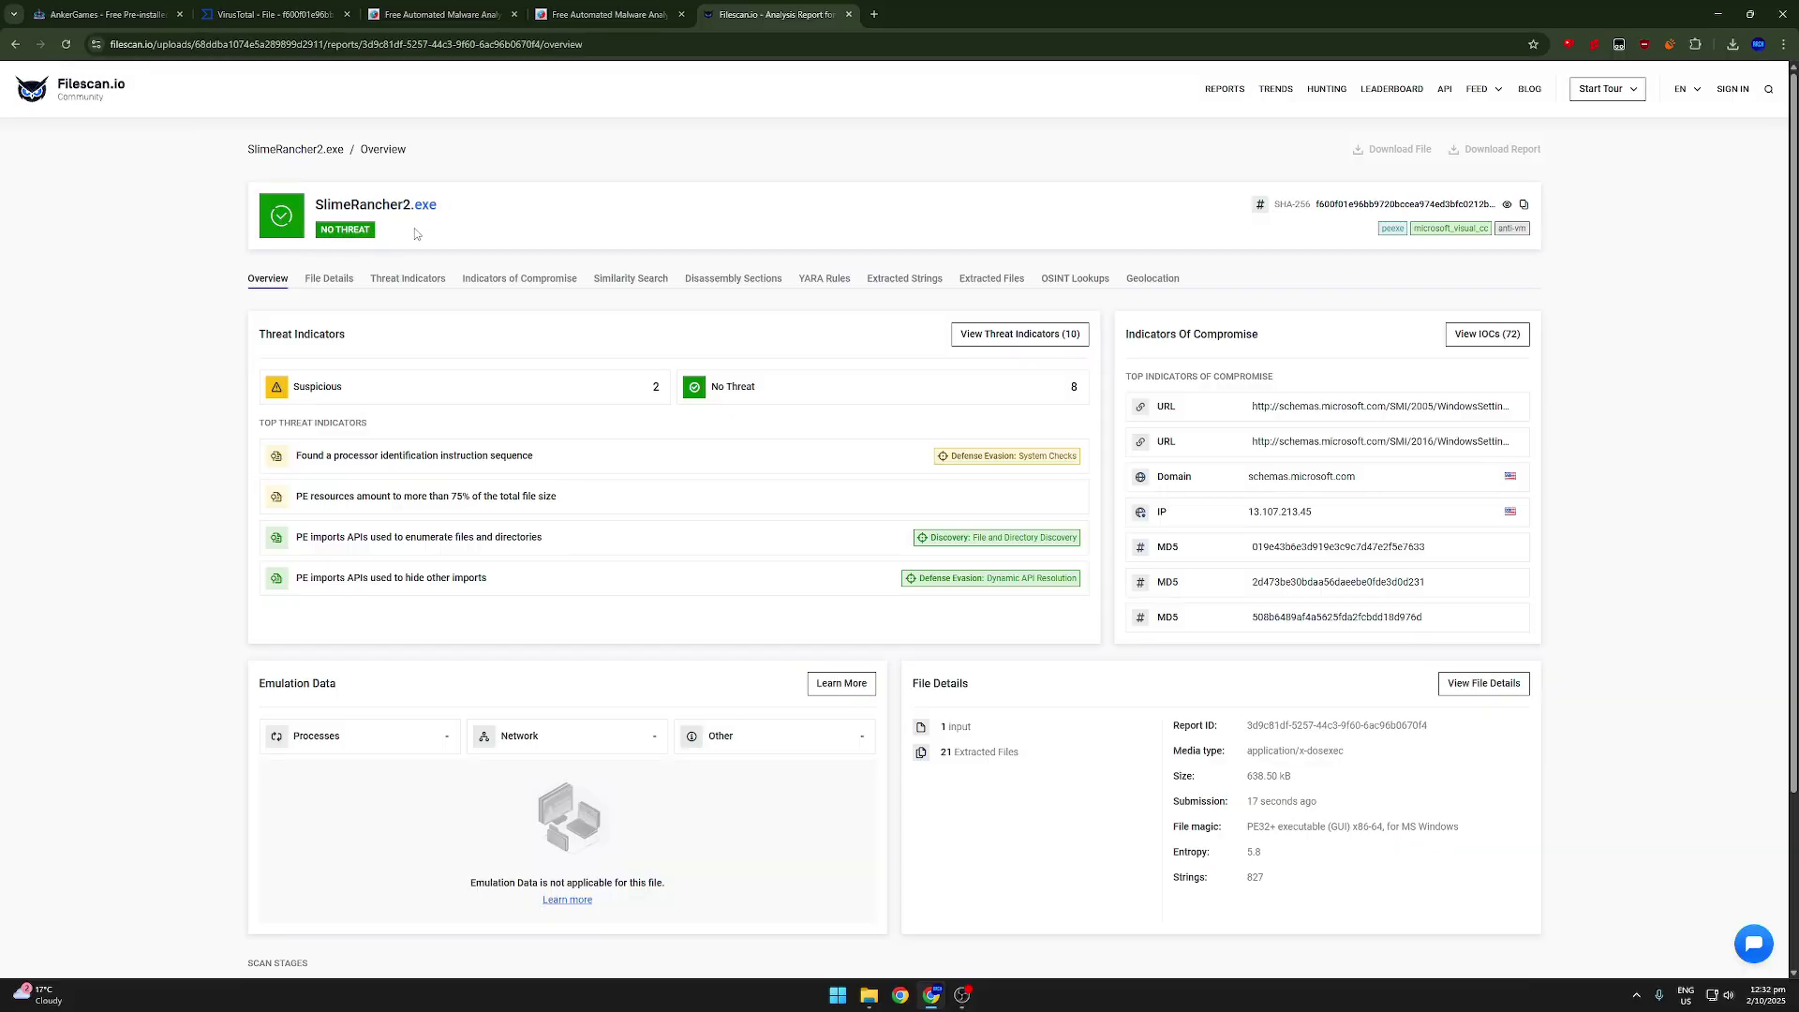
pyautogui.scroll(-1, 418, 233)
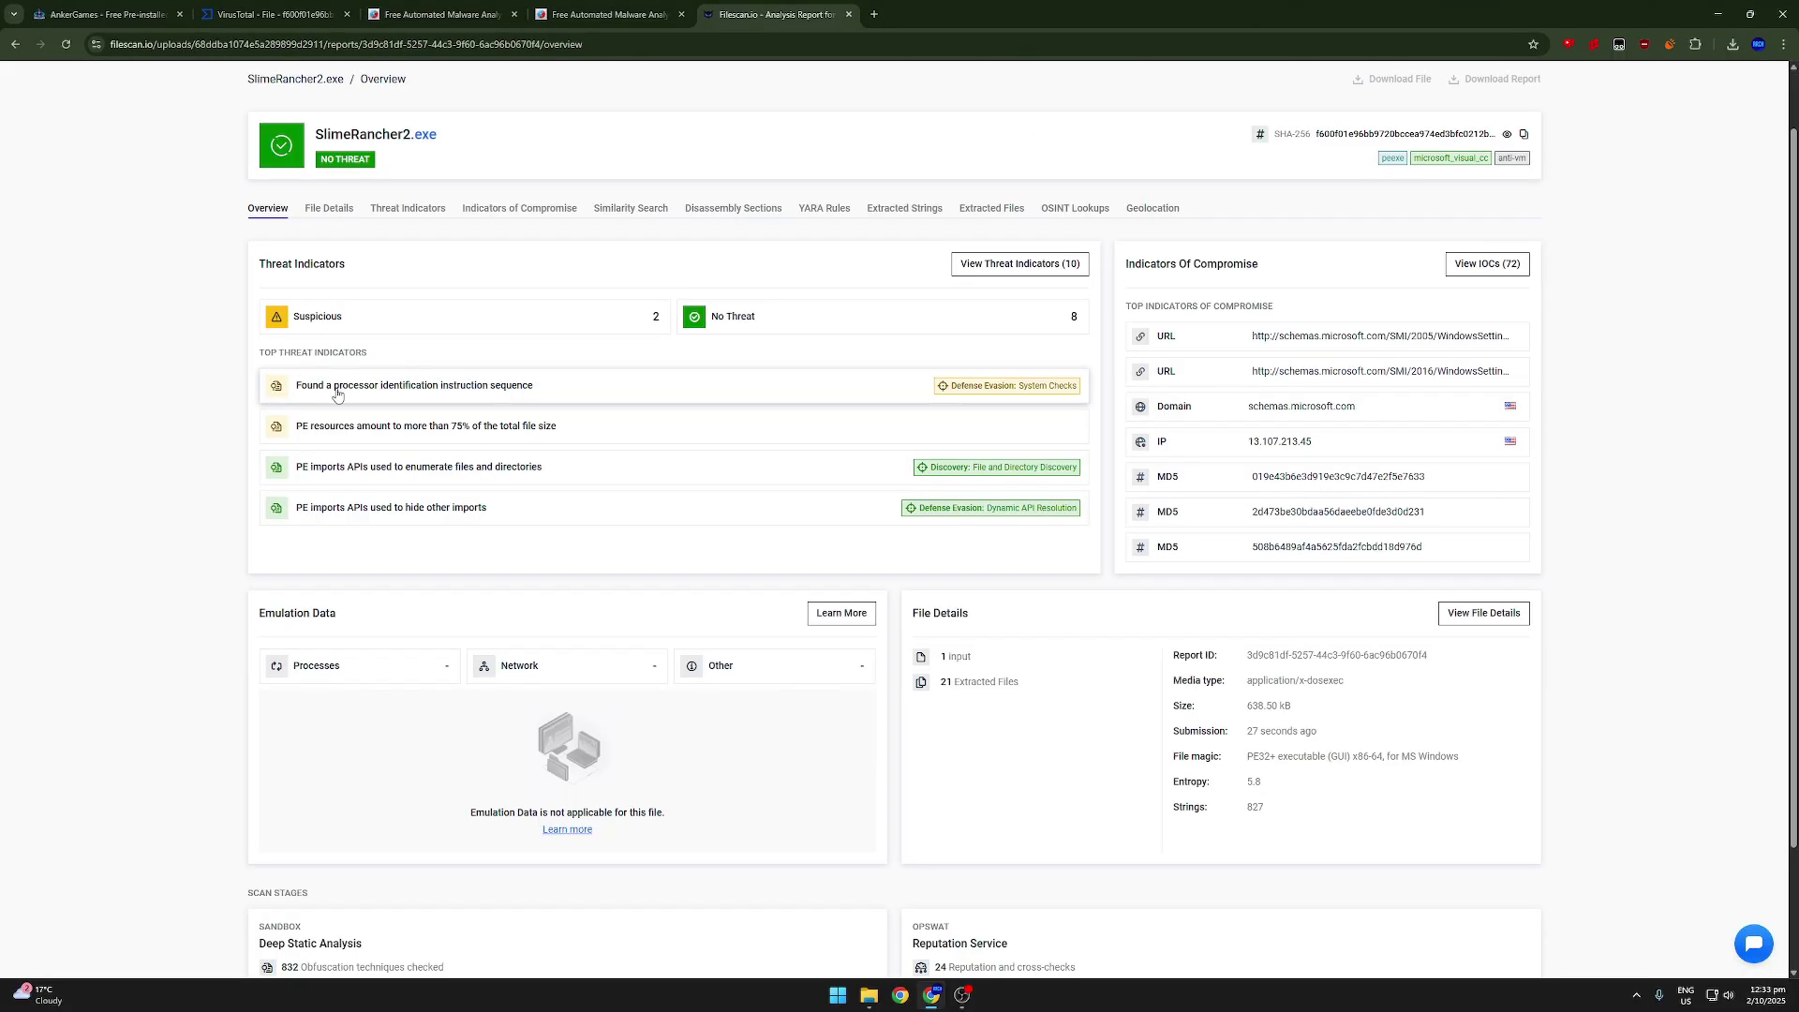
pyautogui.click(457, 394)
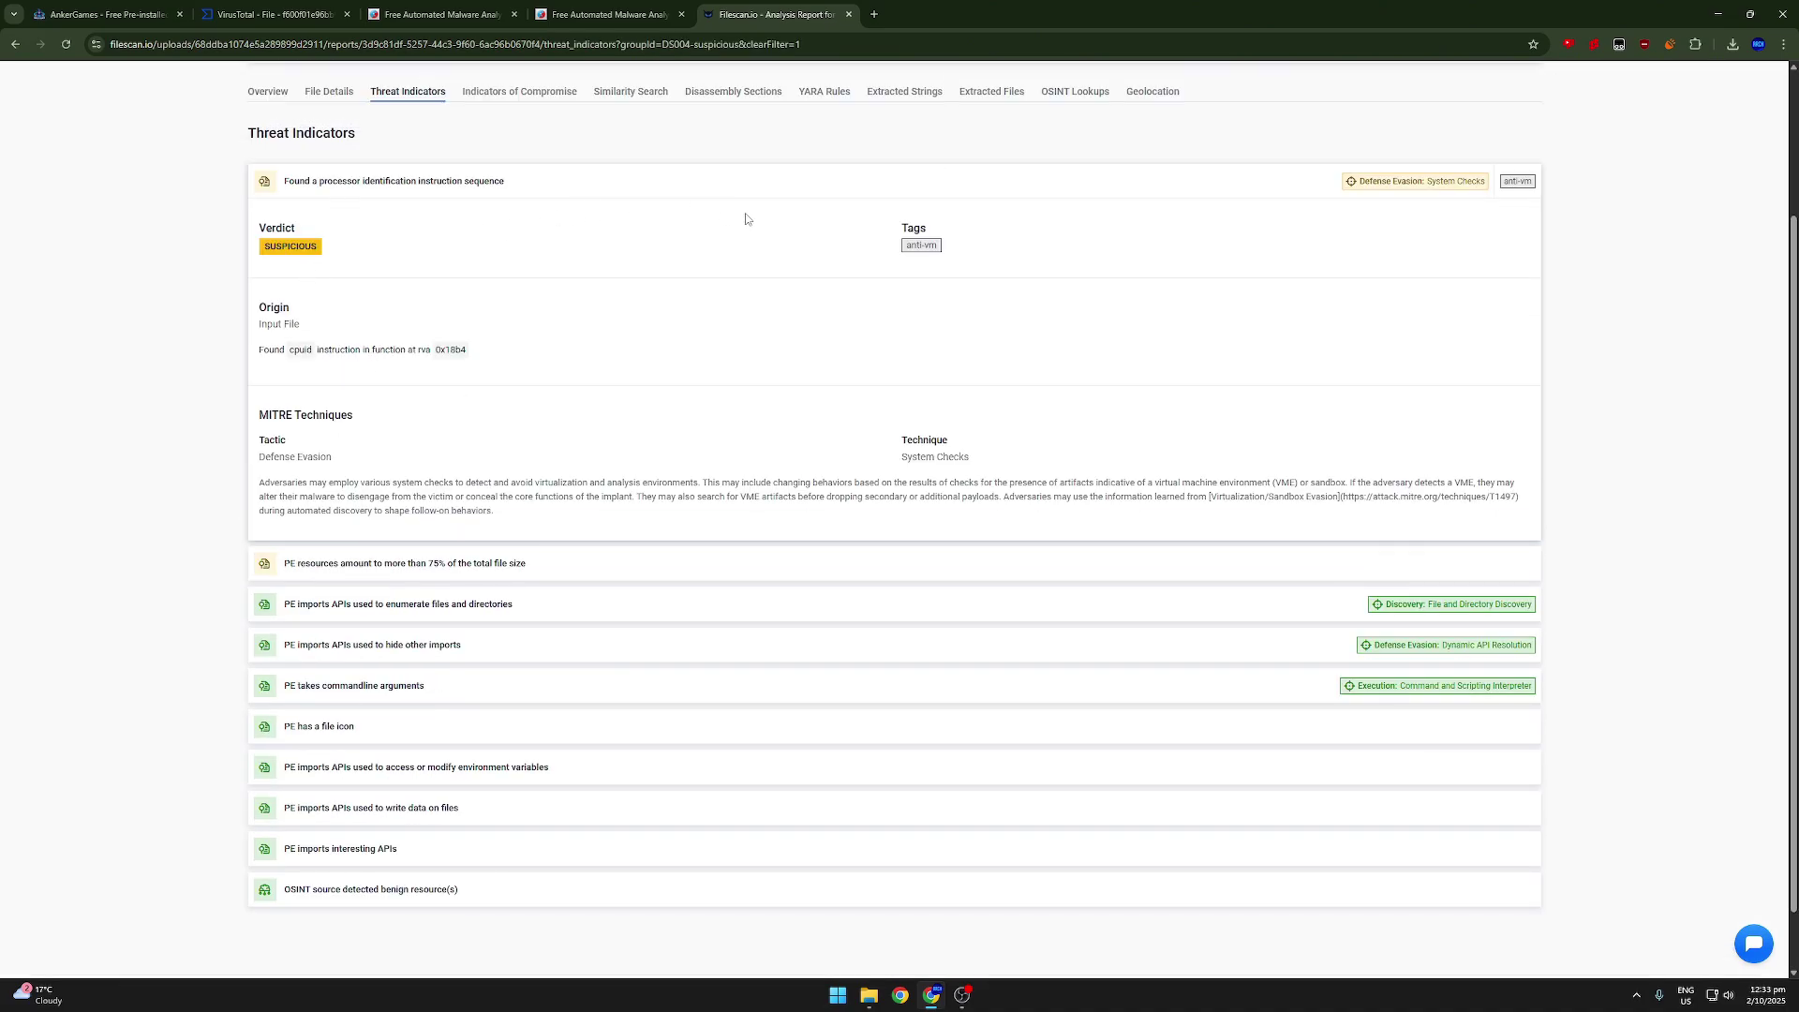
pyautogui.moveTo(889, 253); pyautogui.dragTo(805, 266)
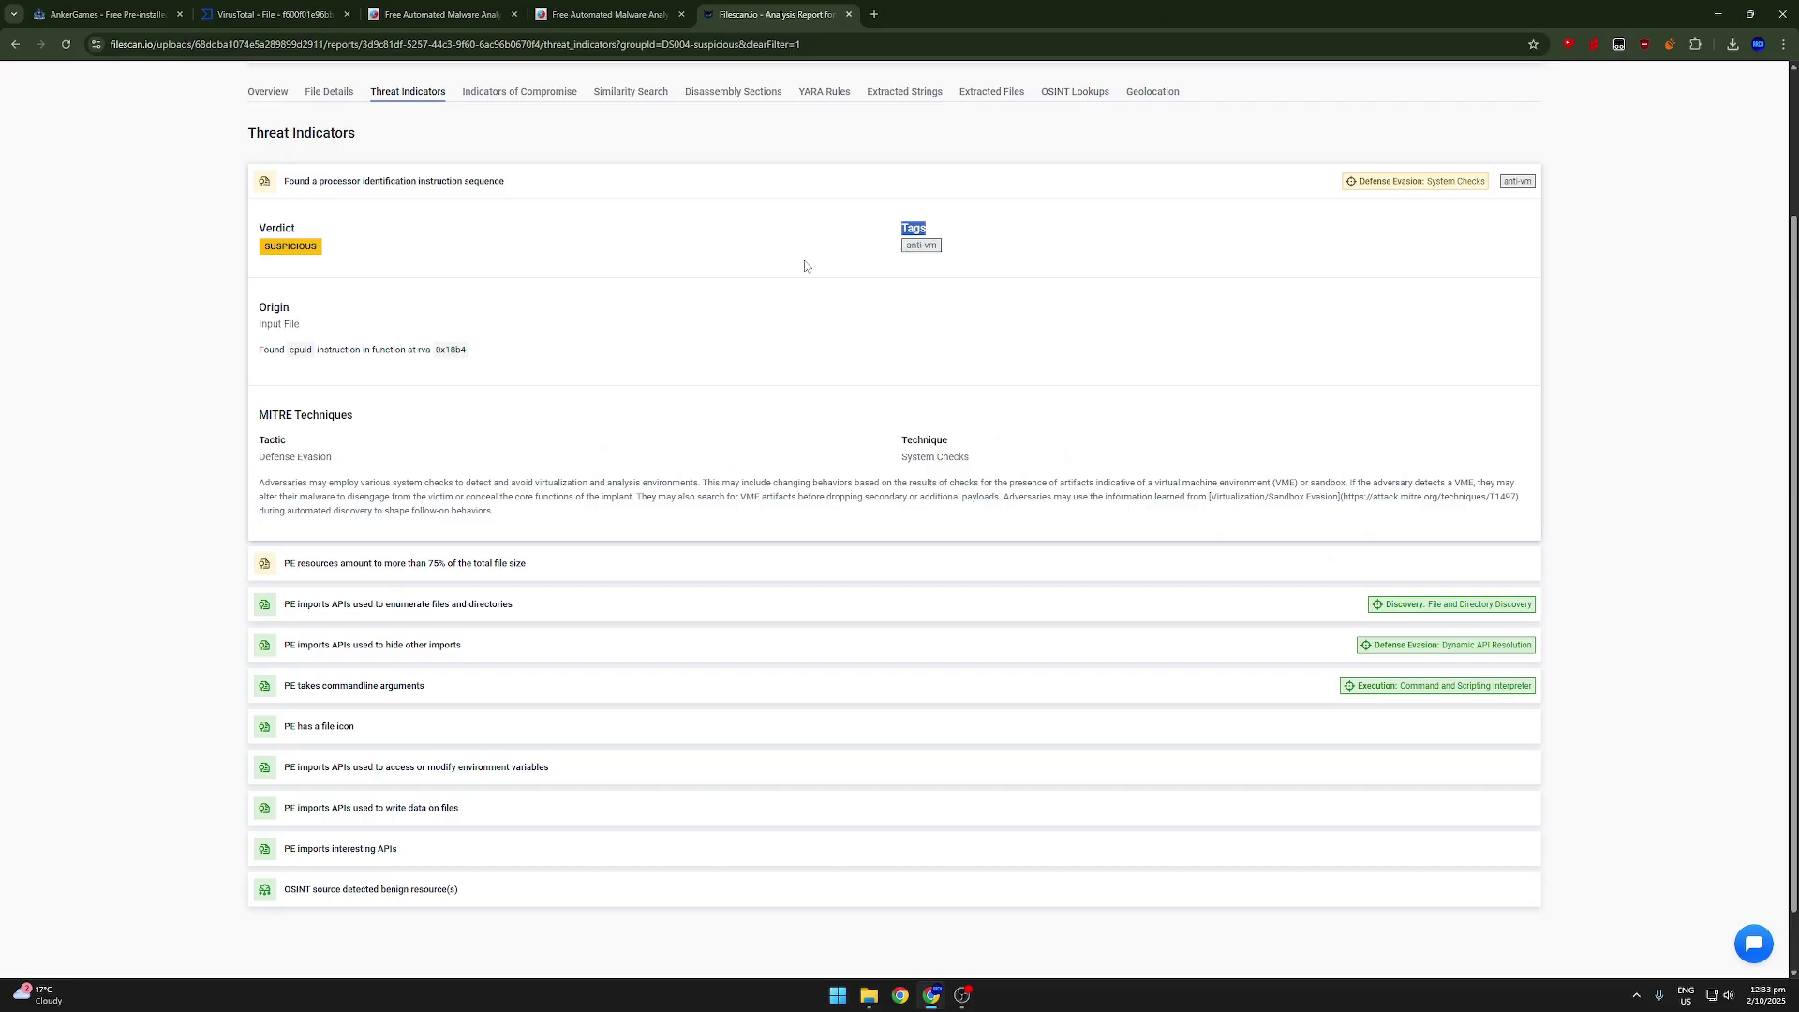
pyautogui.click(683, 297)
pyautogui.click(15, 45)
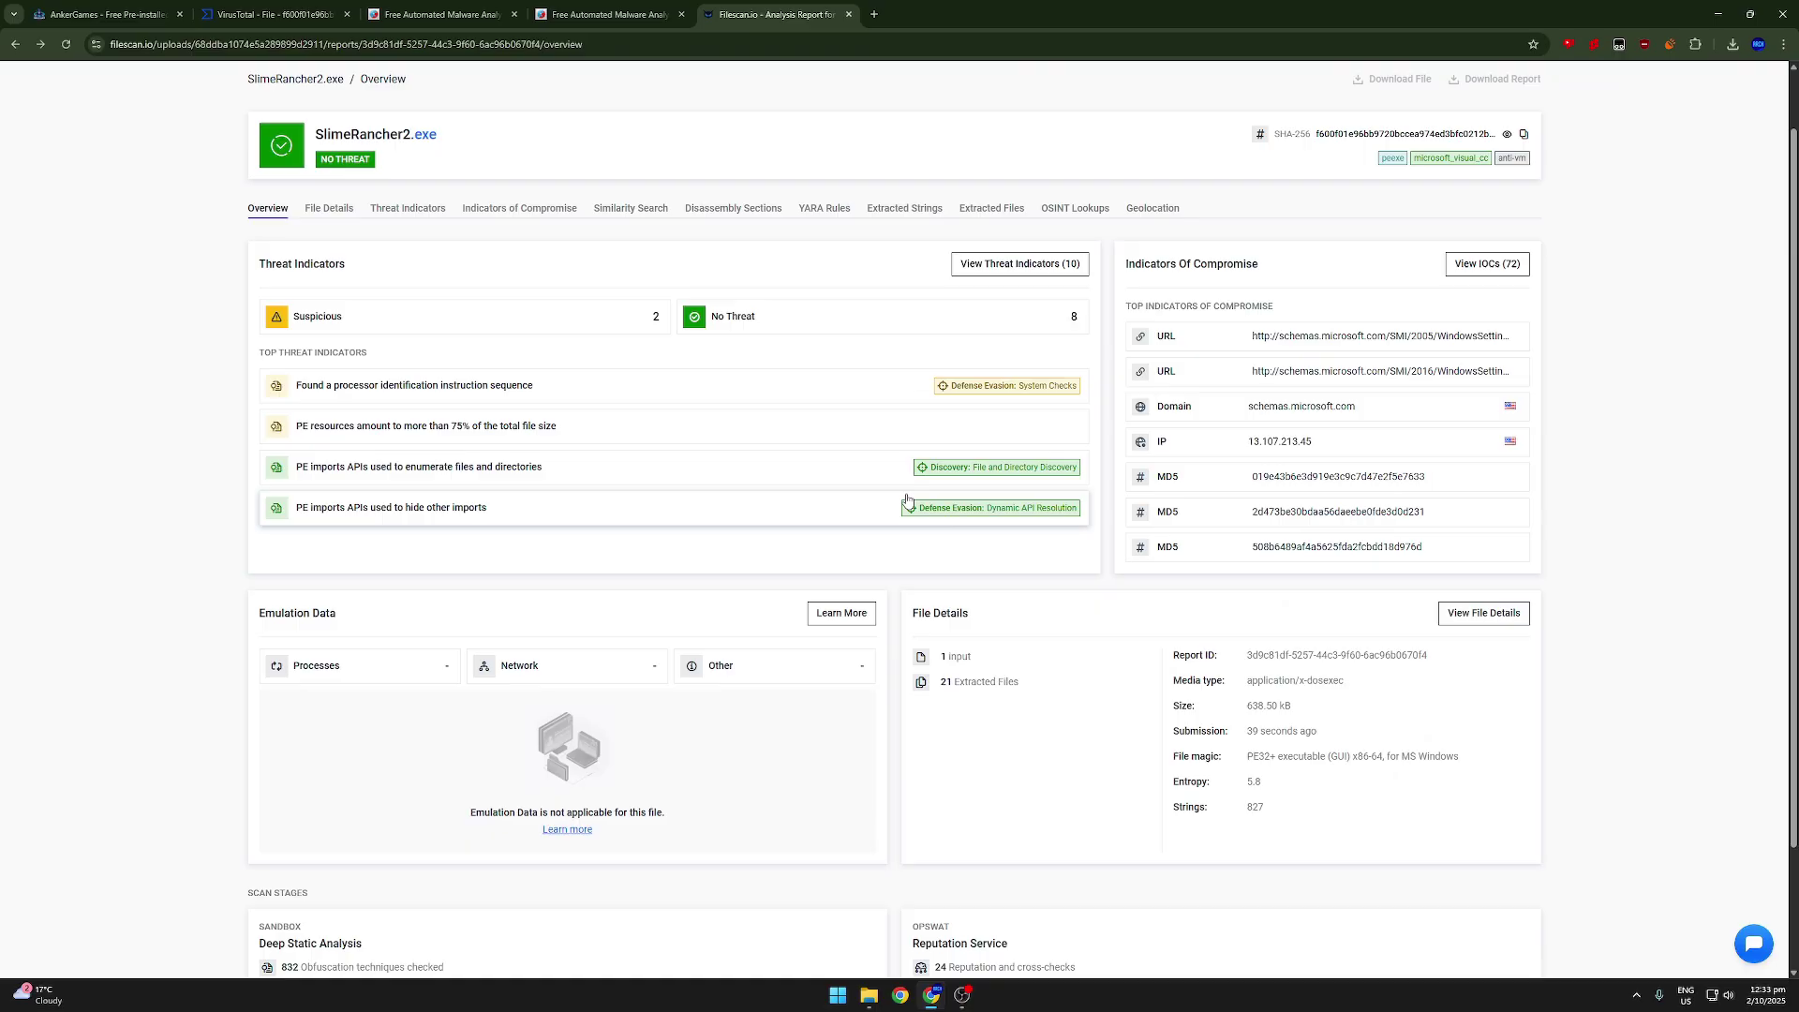
pyautogui.scroll(-2, 894, 688)
pyautogui.scroll(3, 894, 688)
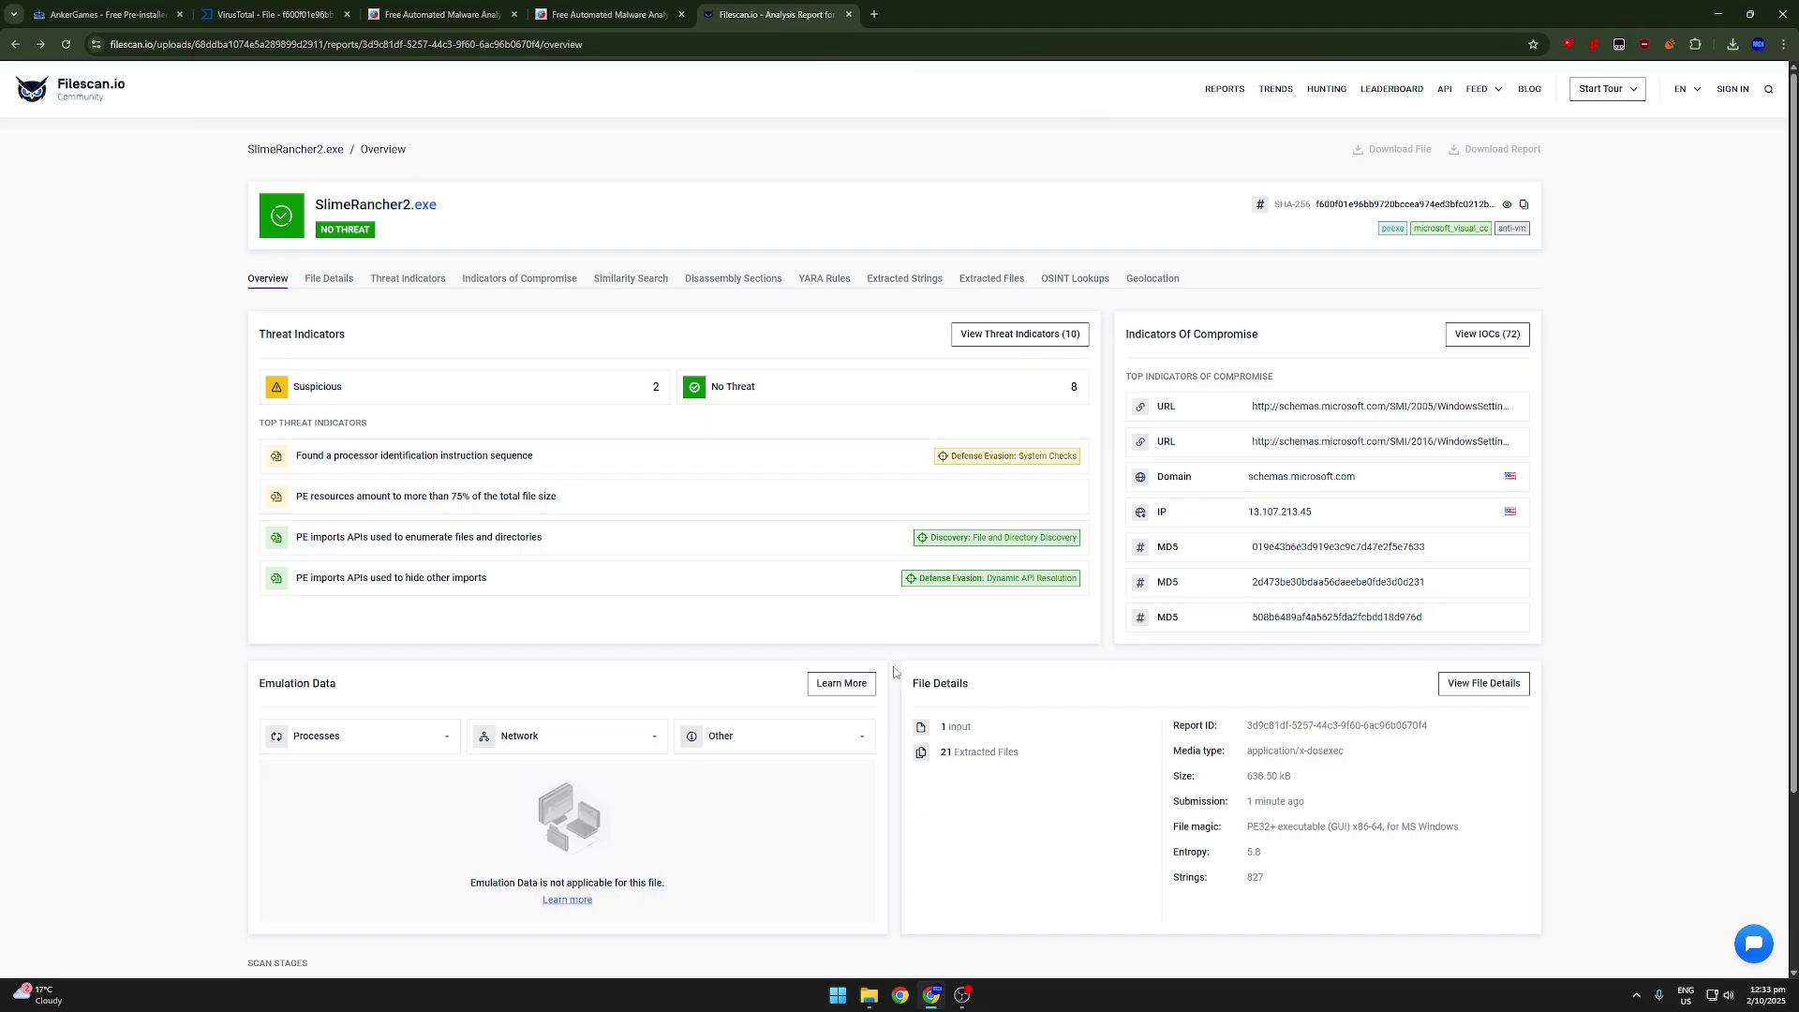
pyautogui.scroll(-3, 886, 675)
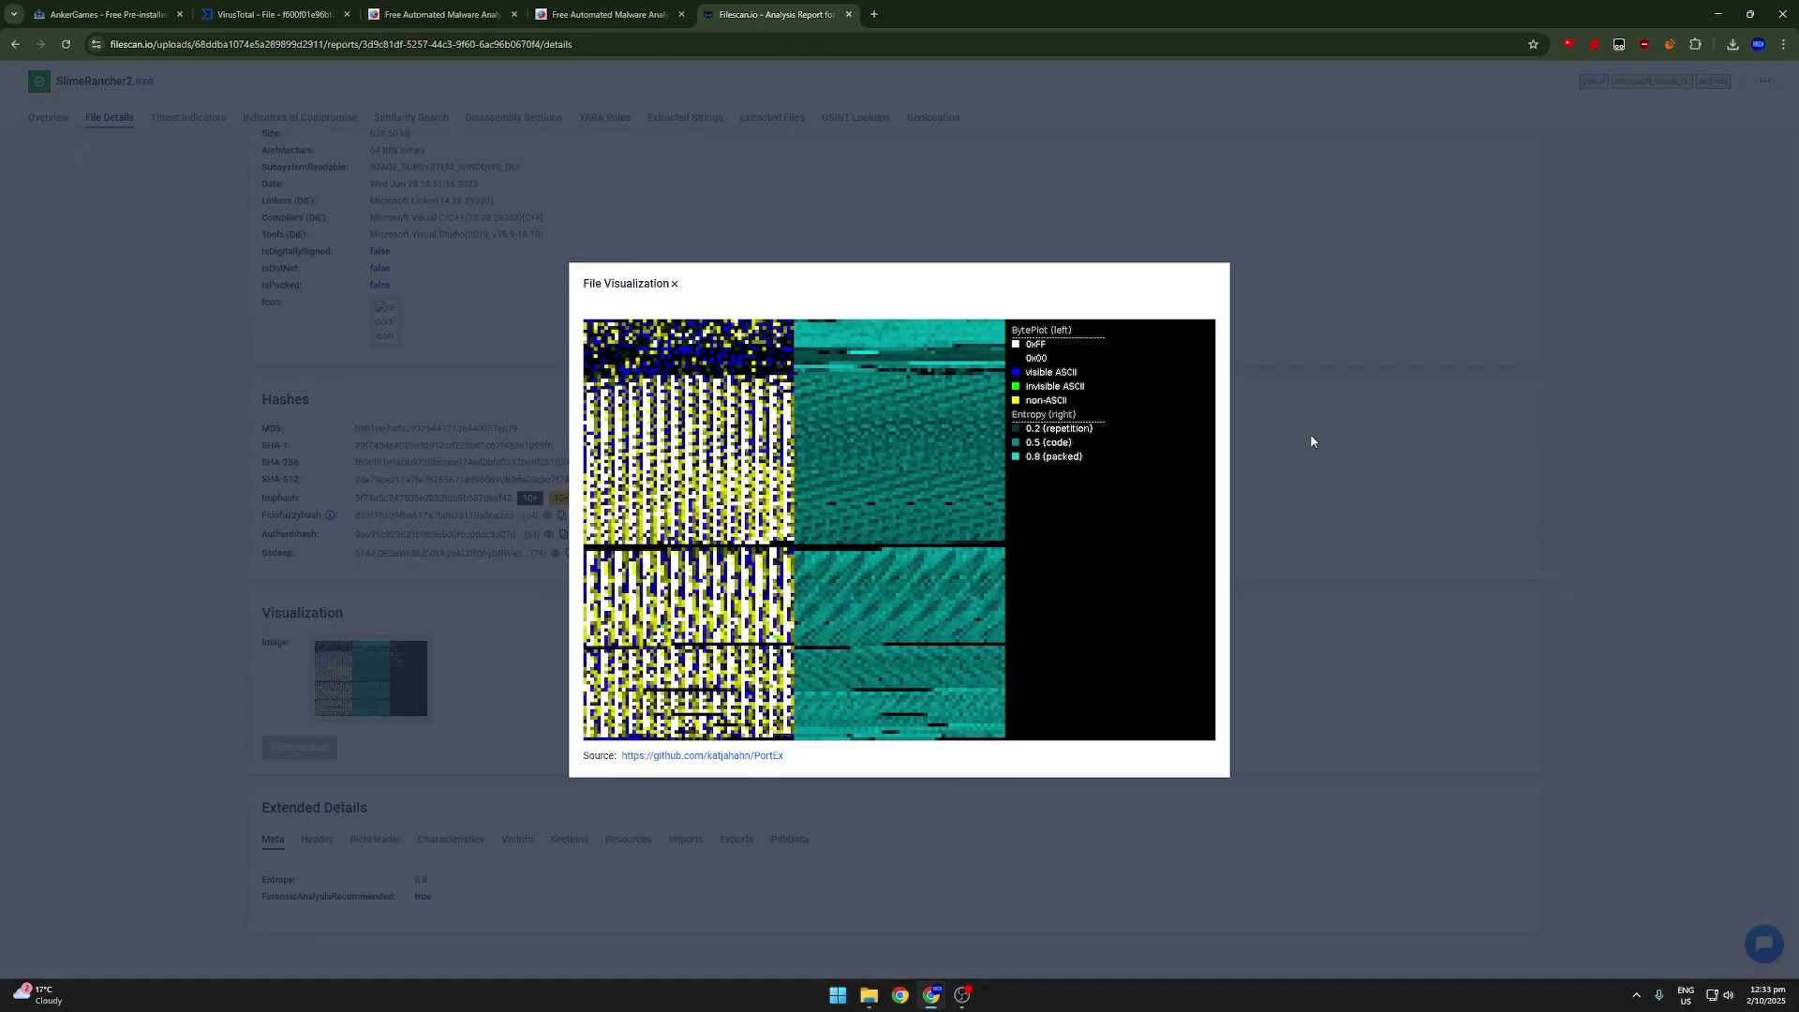
# Step: Review Threat Indicators, IOCs, Similarity Search, Disassembly, Strings and Extracted Files, then return to Overview
pyautogui.click(1311, 433)
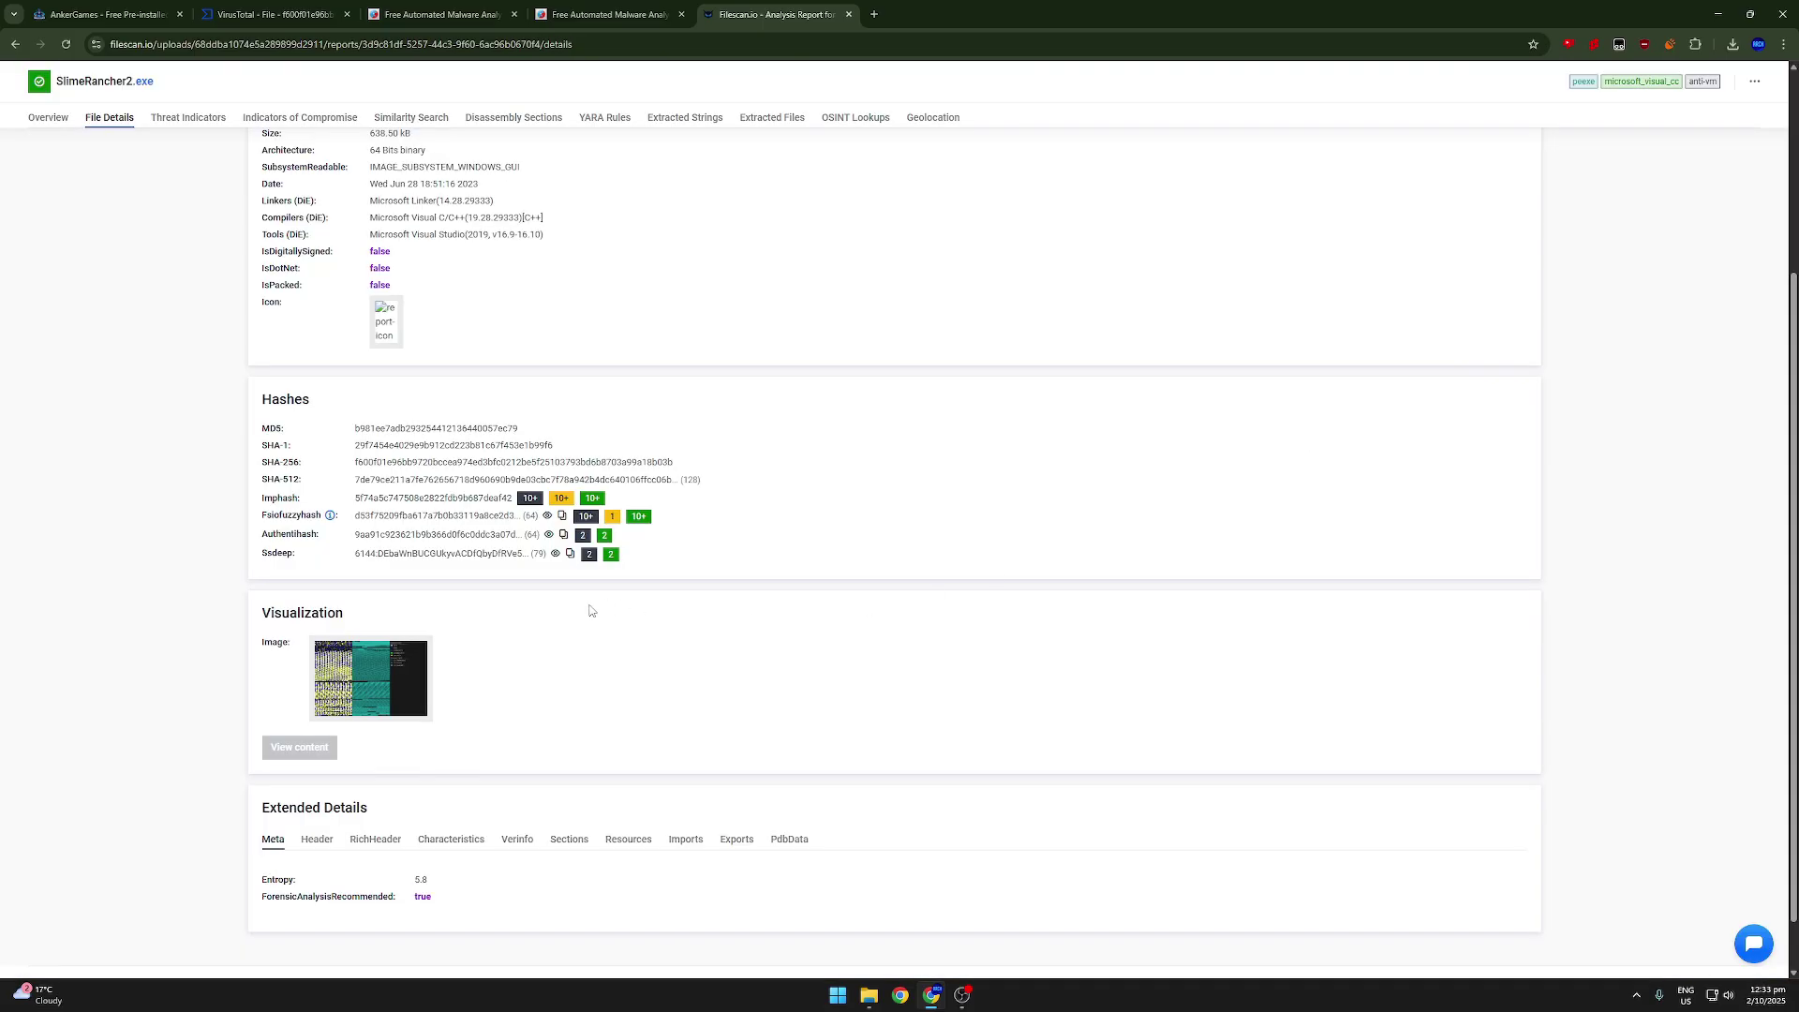
pyautogui.scroll(3, 481, 787)
pyautogui.click(413, 284)
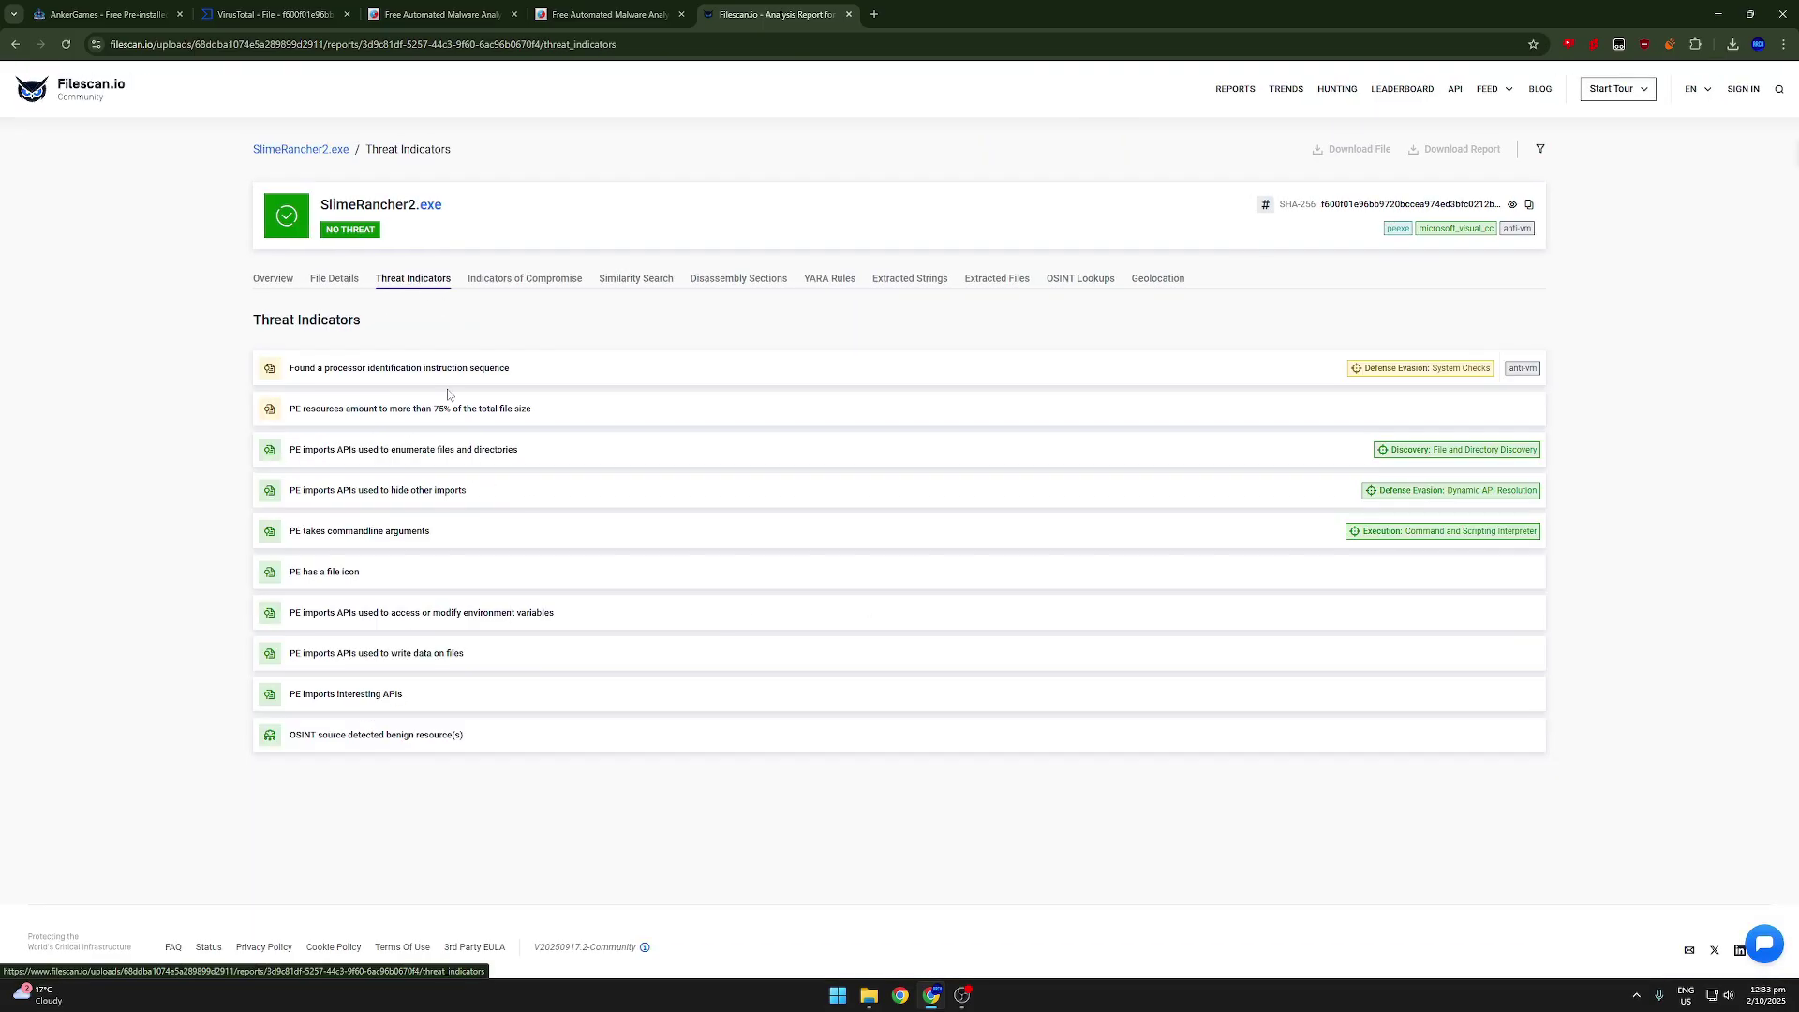
pyautogui.click(521, 290)
pyautogui.click(636, 283)
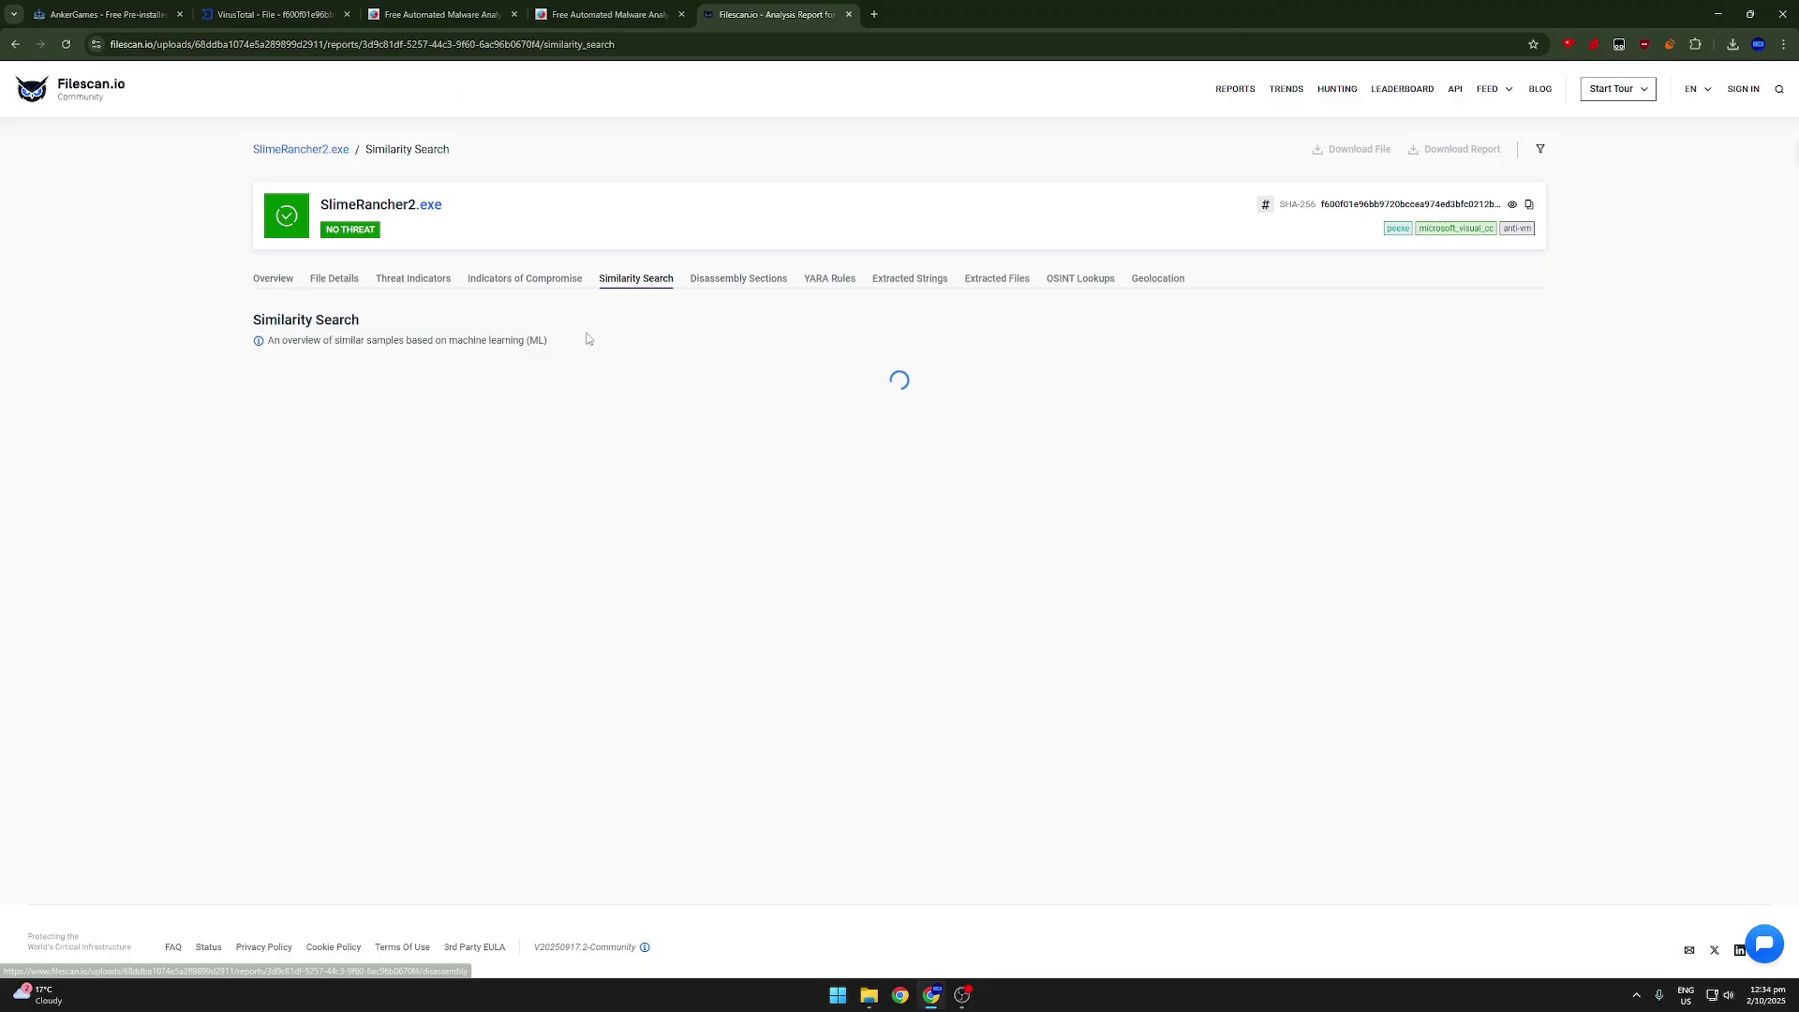
pyautogui.click(751, 284)
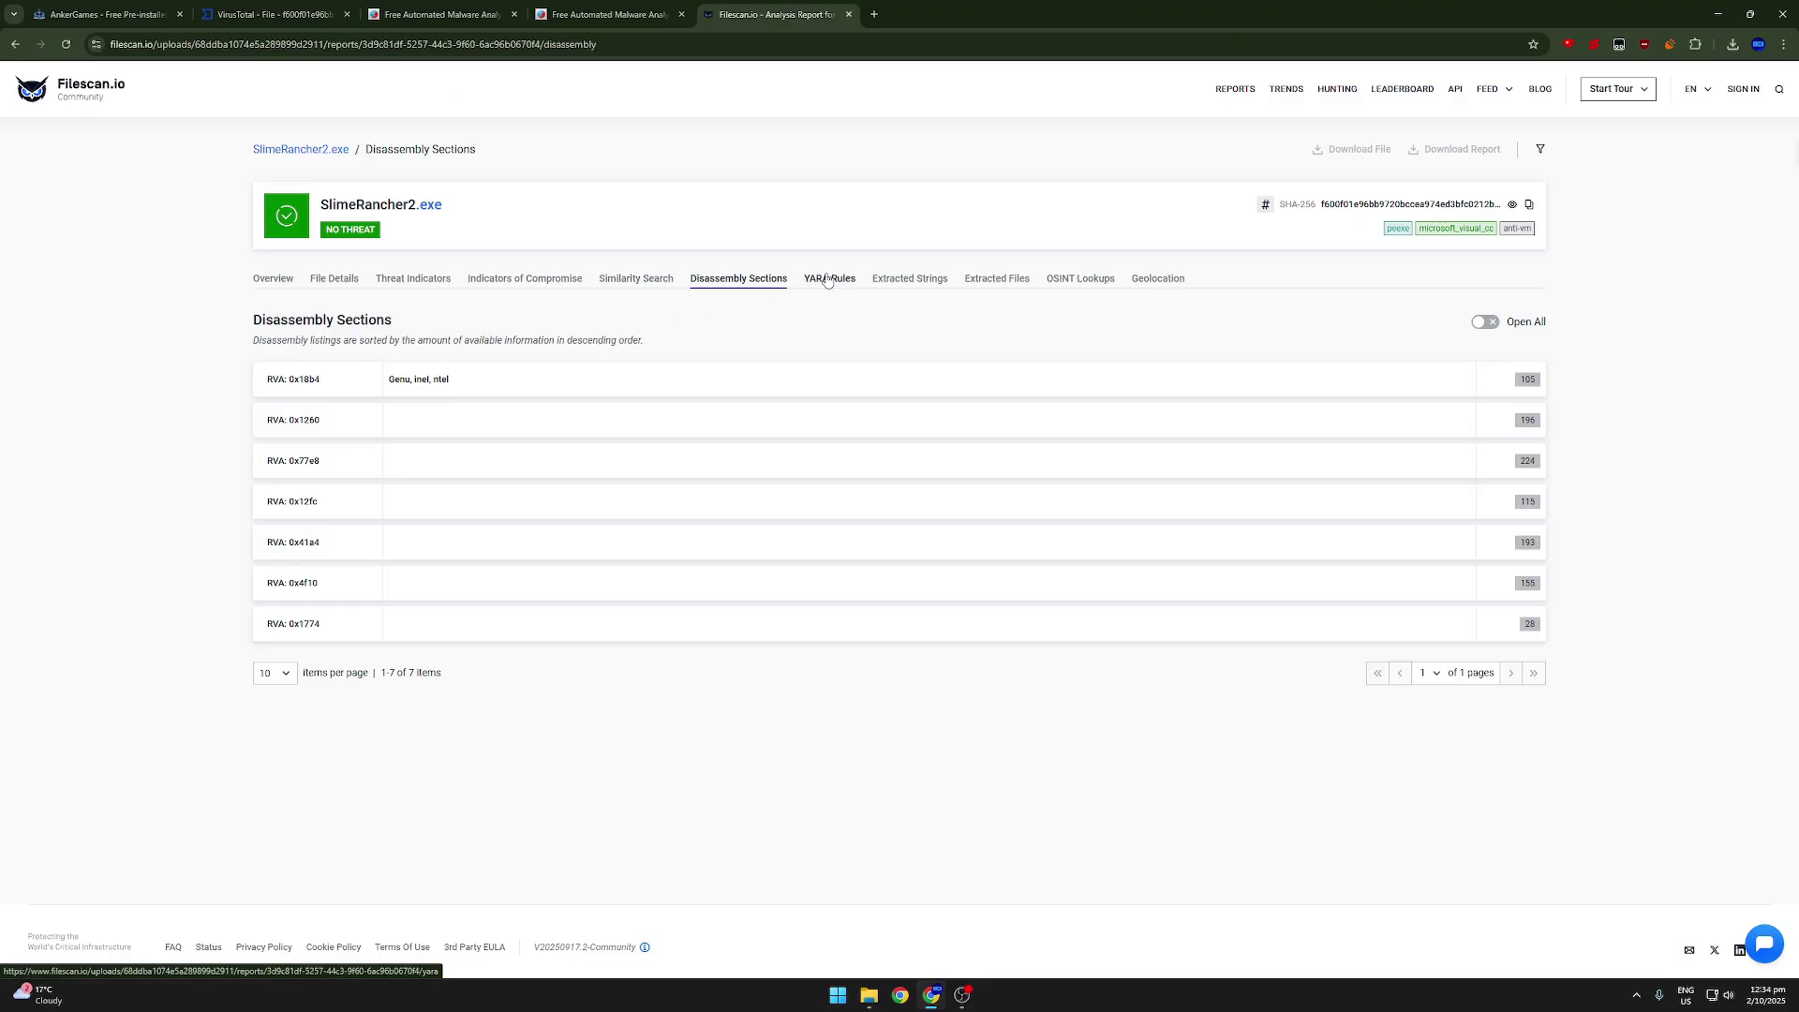
pyautogui.click(888, 285)
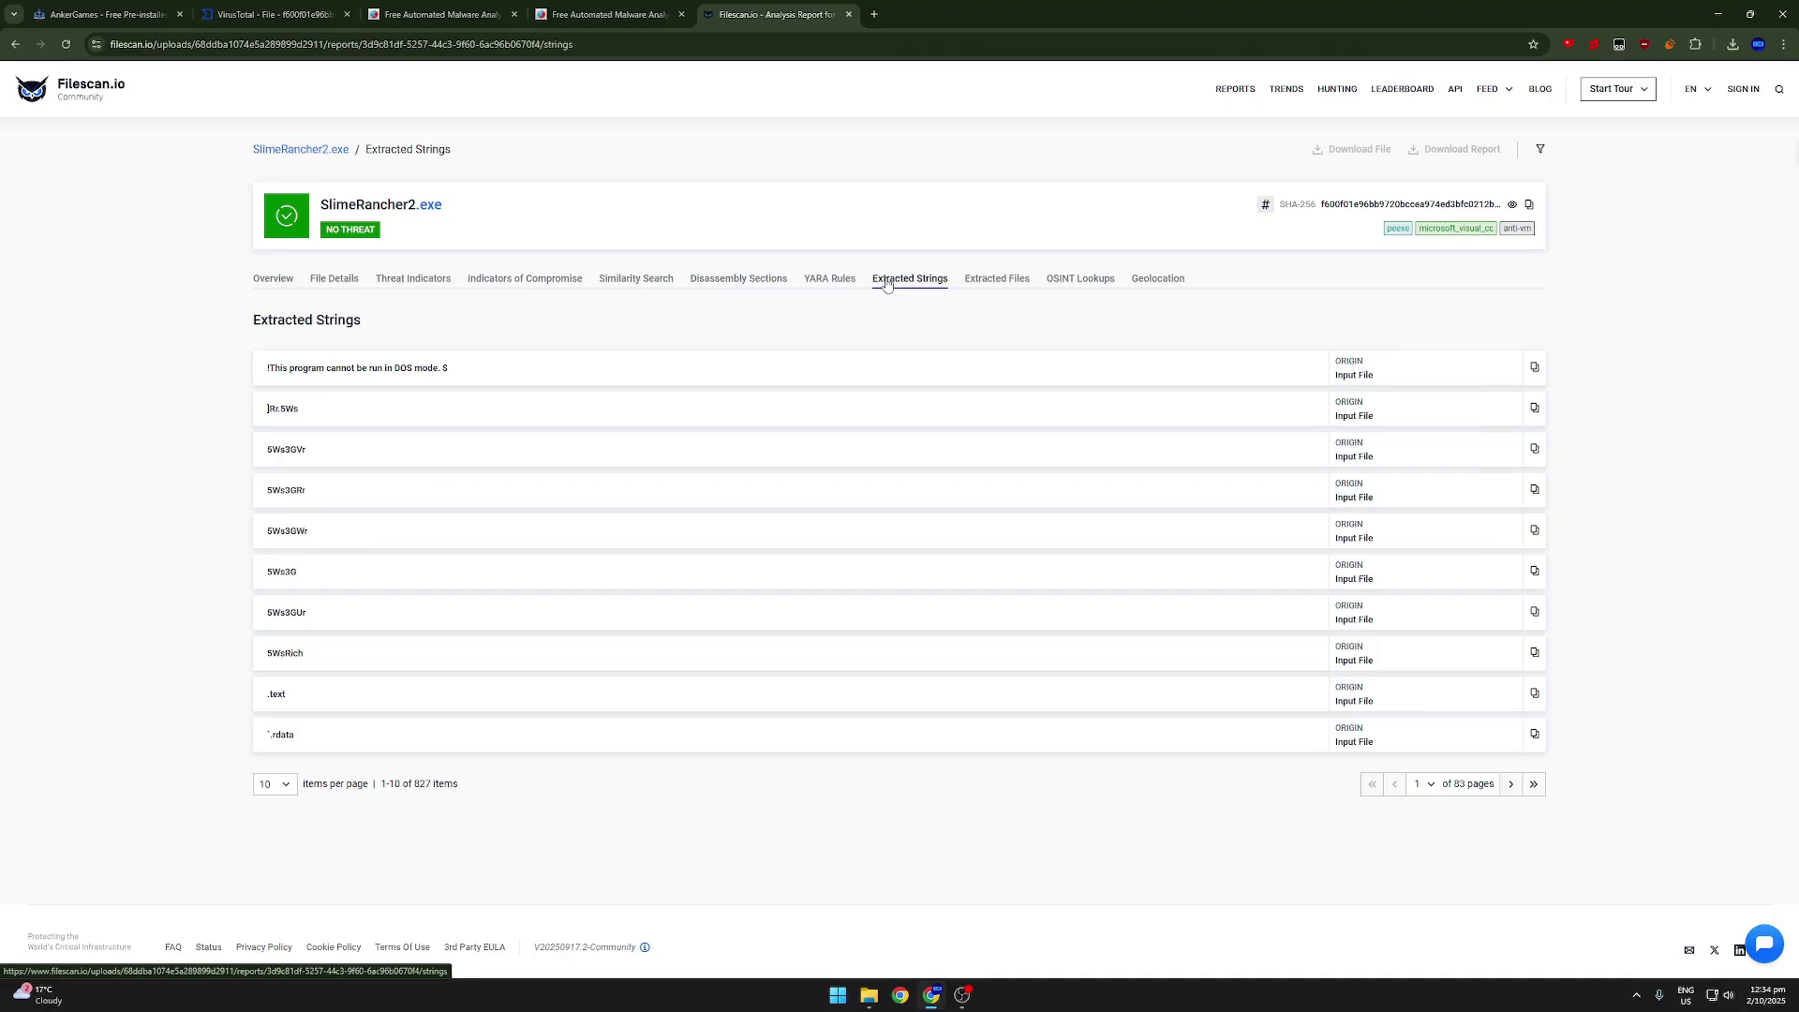
pyautogui.click(1001, 286)
pyautogui.click(271, 279)
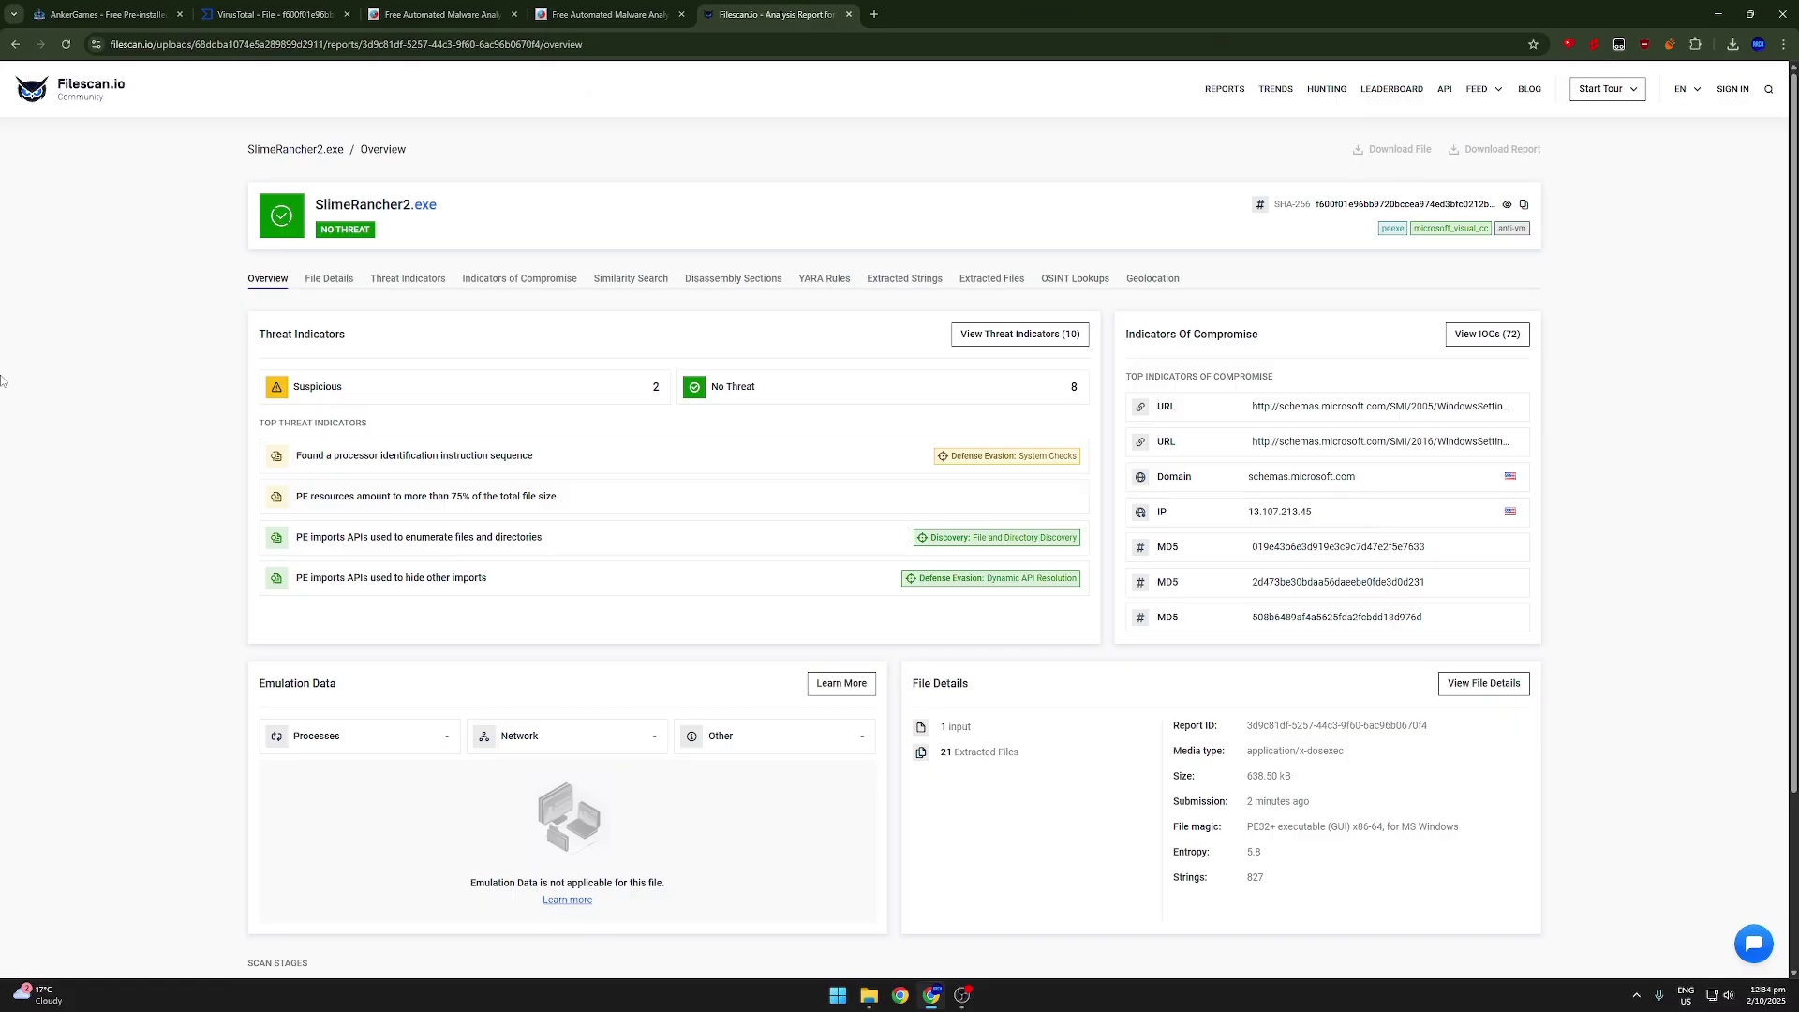
# Step: Scroll over the Filescan.io report overview again to re-read its verdict details
pyautogui.scroll(-2, 137, 426)
pyautogui.scroll(2, 101, 489)
pyautogui.scroll(-2, 600, 398)
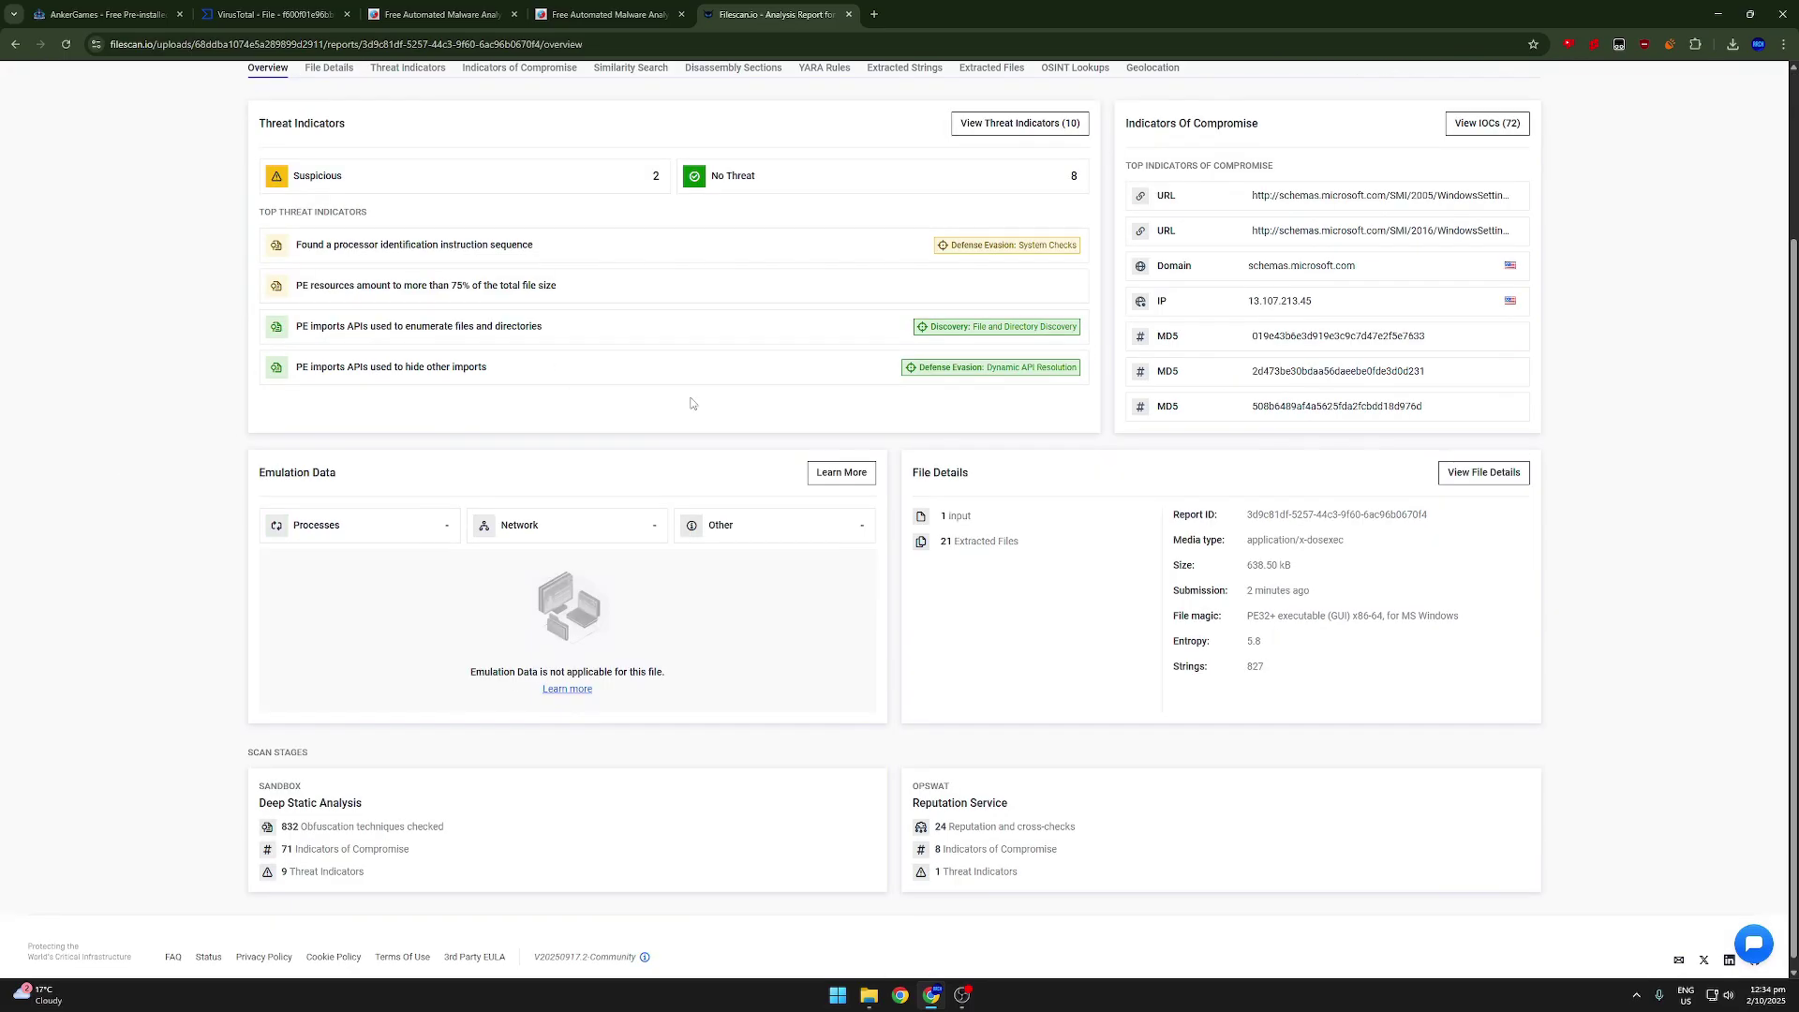
pyautogui.scroll(2, 1228, 417)
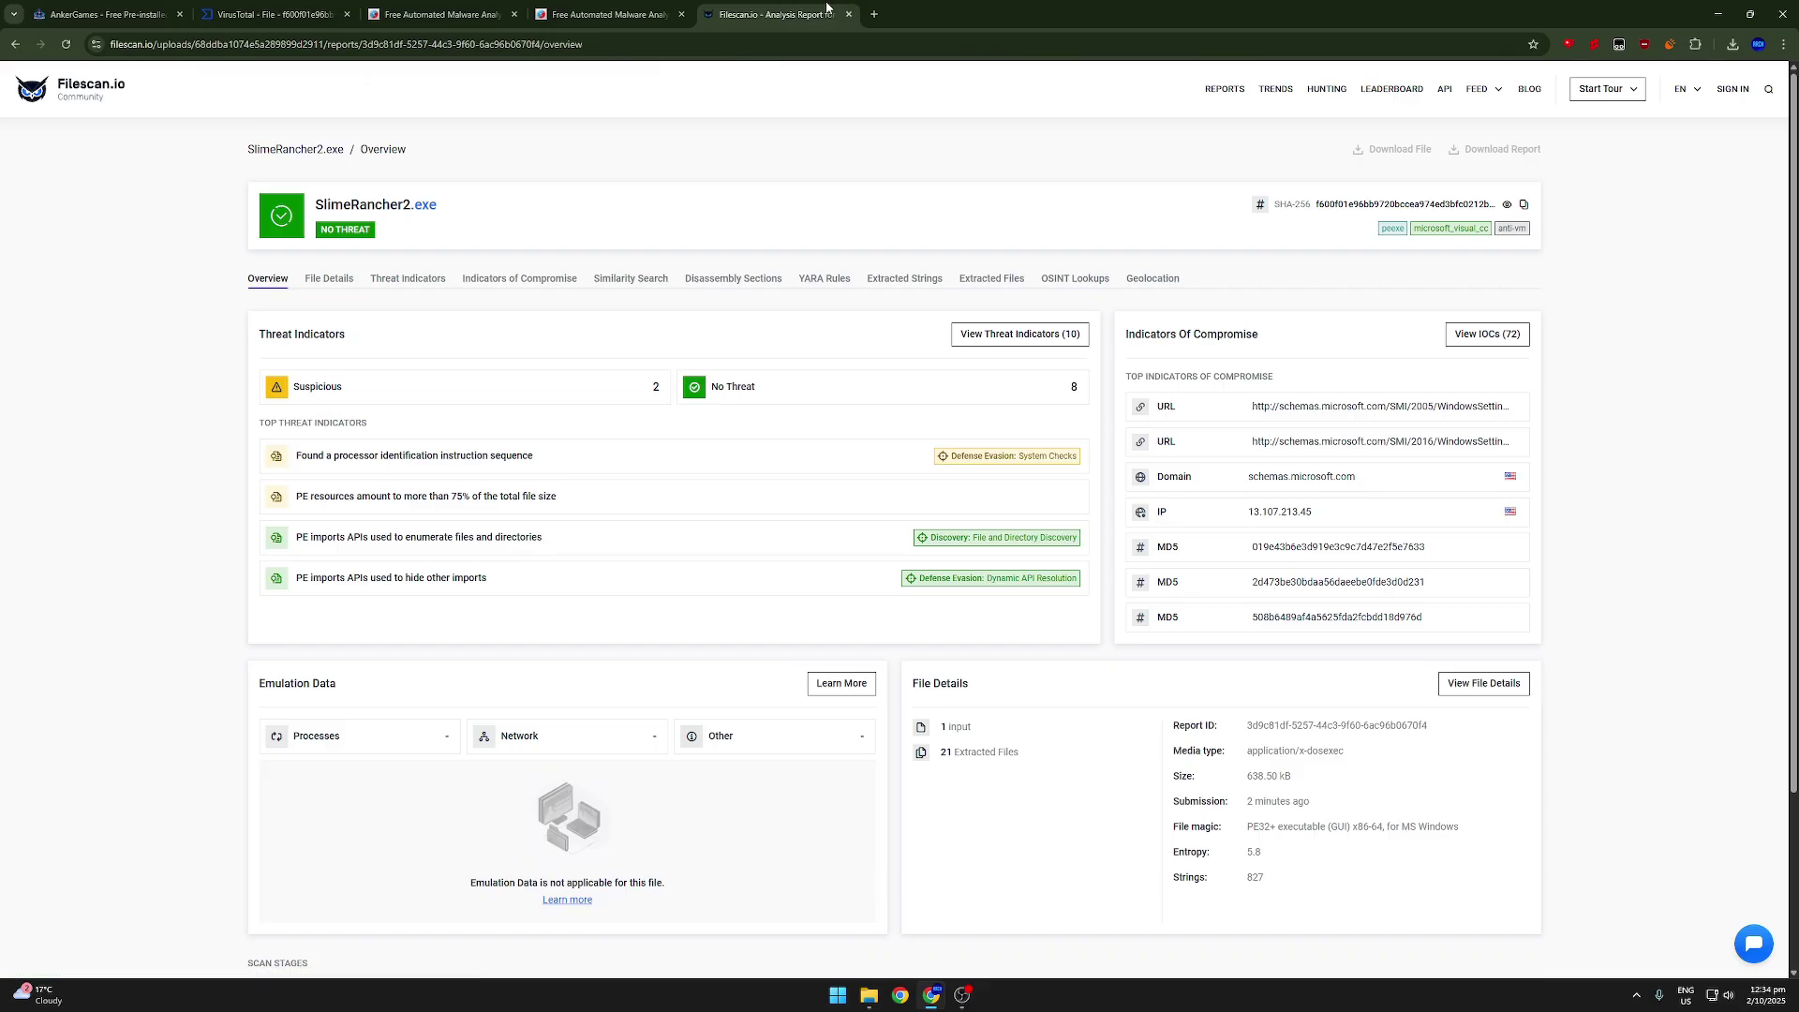
pyautogui.scroll(-2, 958, 792)
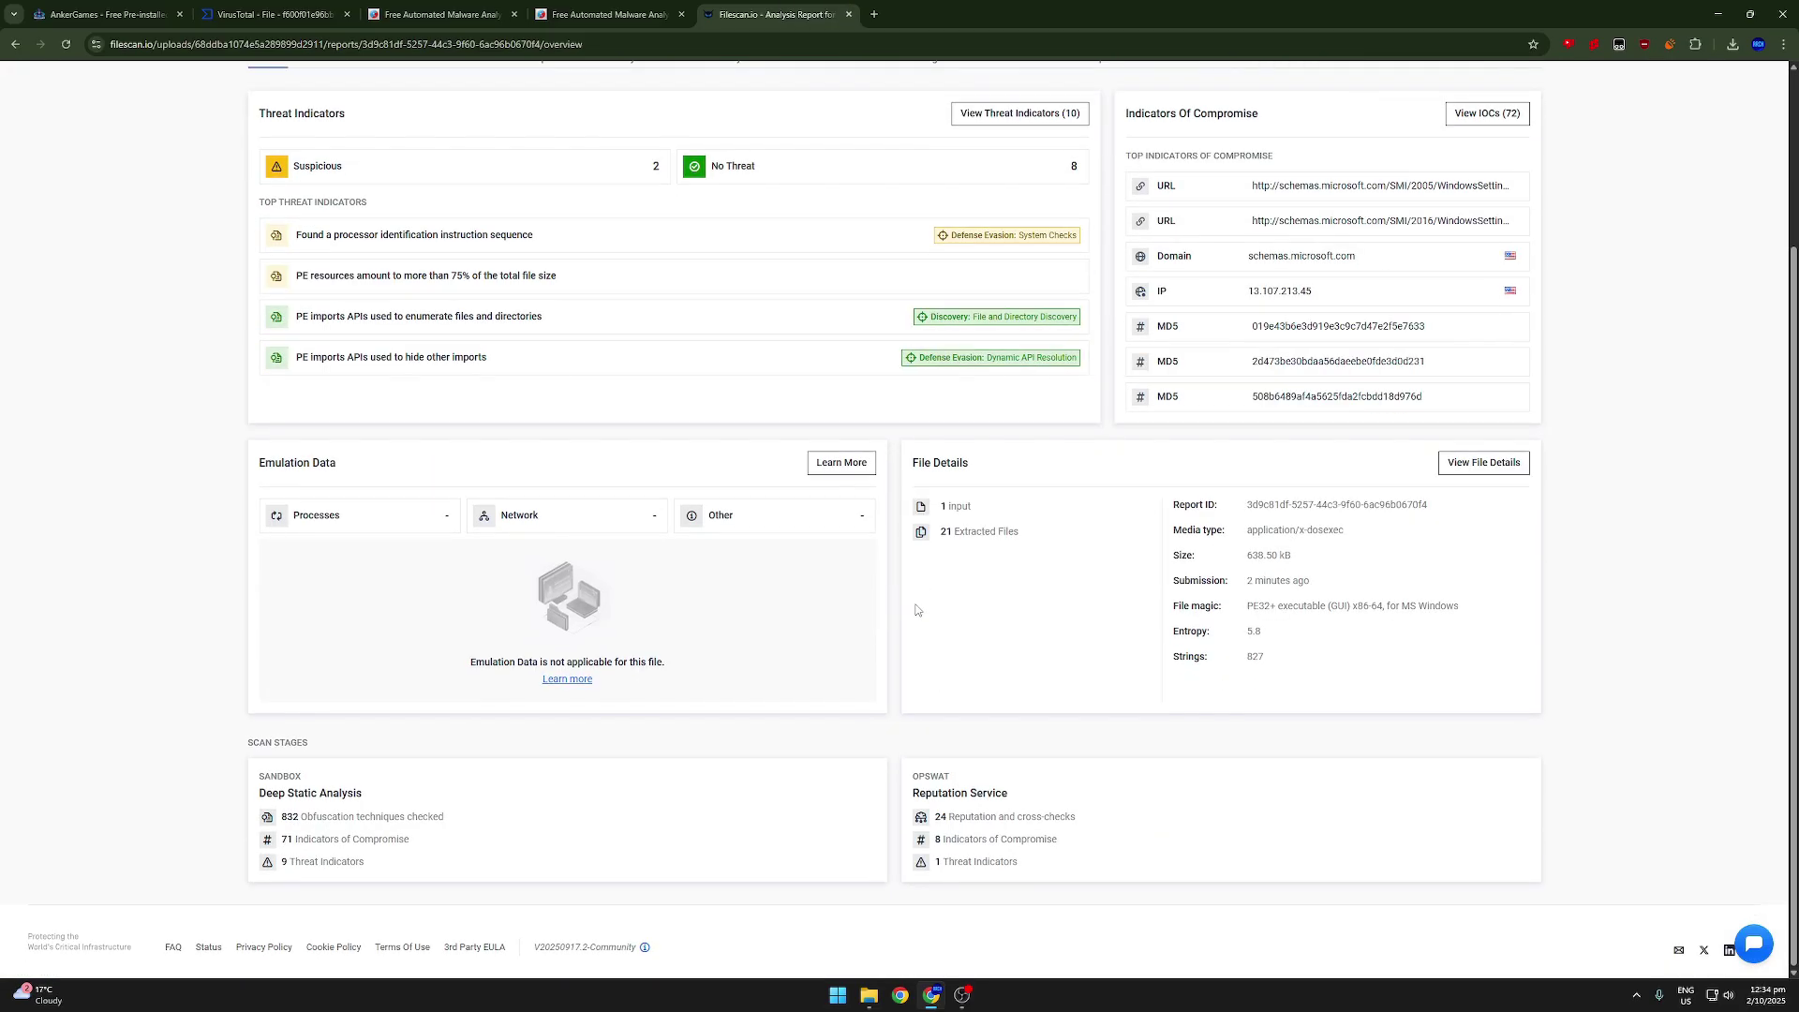
pyautogui.scroll(2, 958, 792)
# Step: Review the Hybrid Analysis pages again, ending on the SlimeRancher2.exe sandbox report
pyautogui.click(609, 14)
pyautogui.click(442, 15)
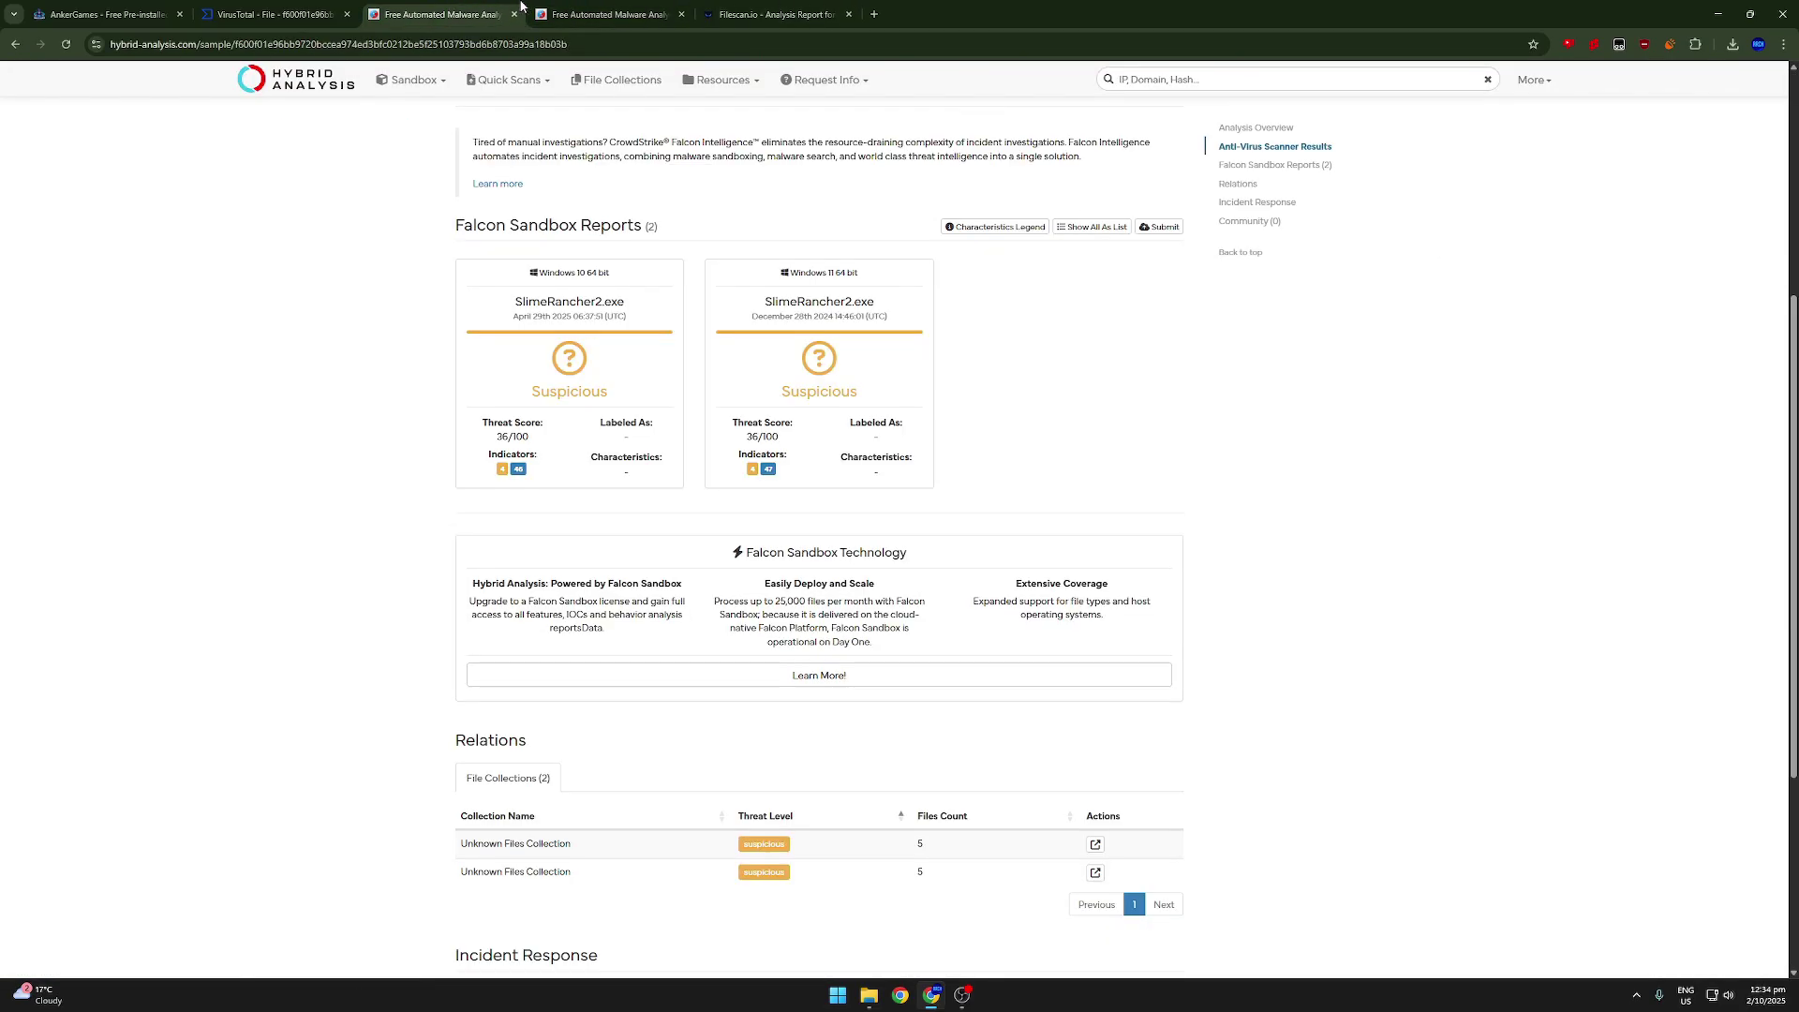
pyautogui.click(609, 14)
pyautogui.scroll(-2, 344, 513)
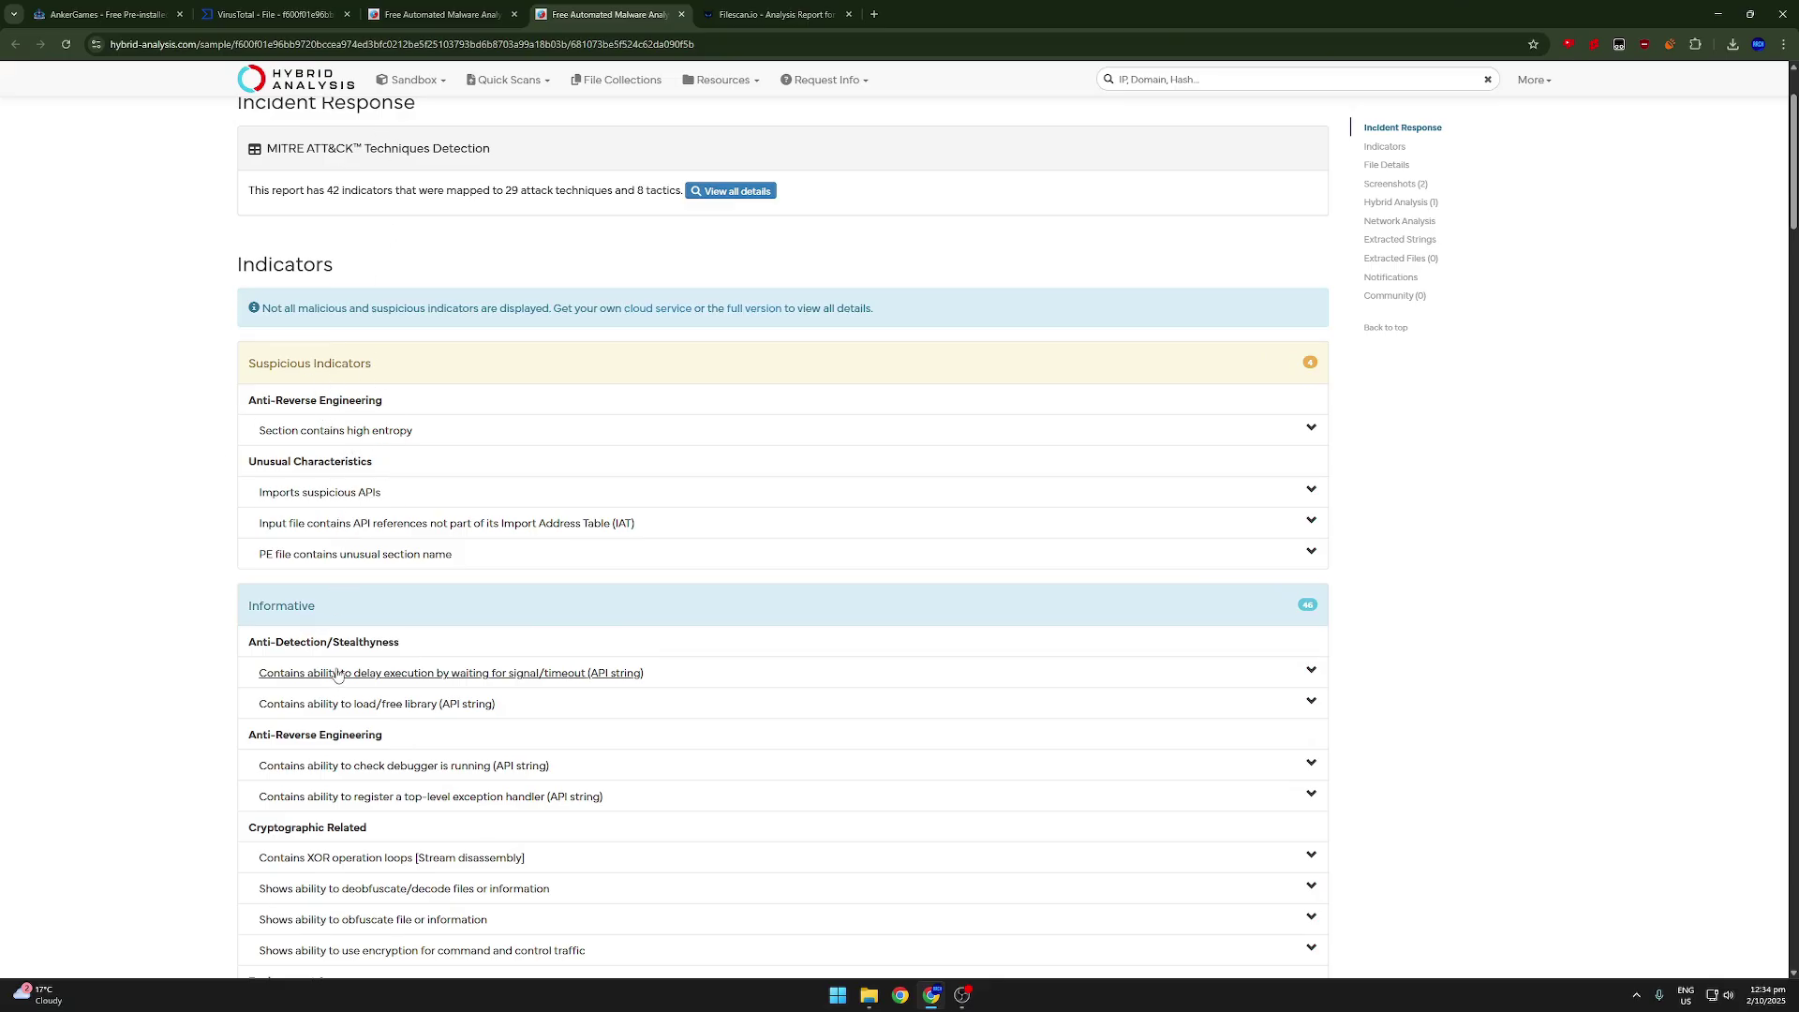
pyautogui.scroll(2, 396, 349)
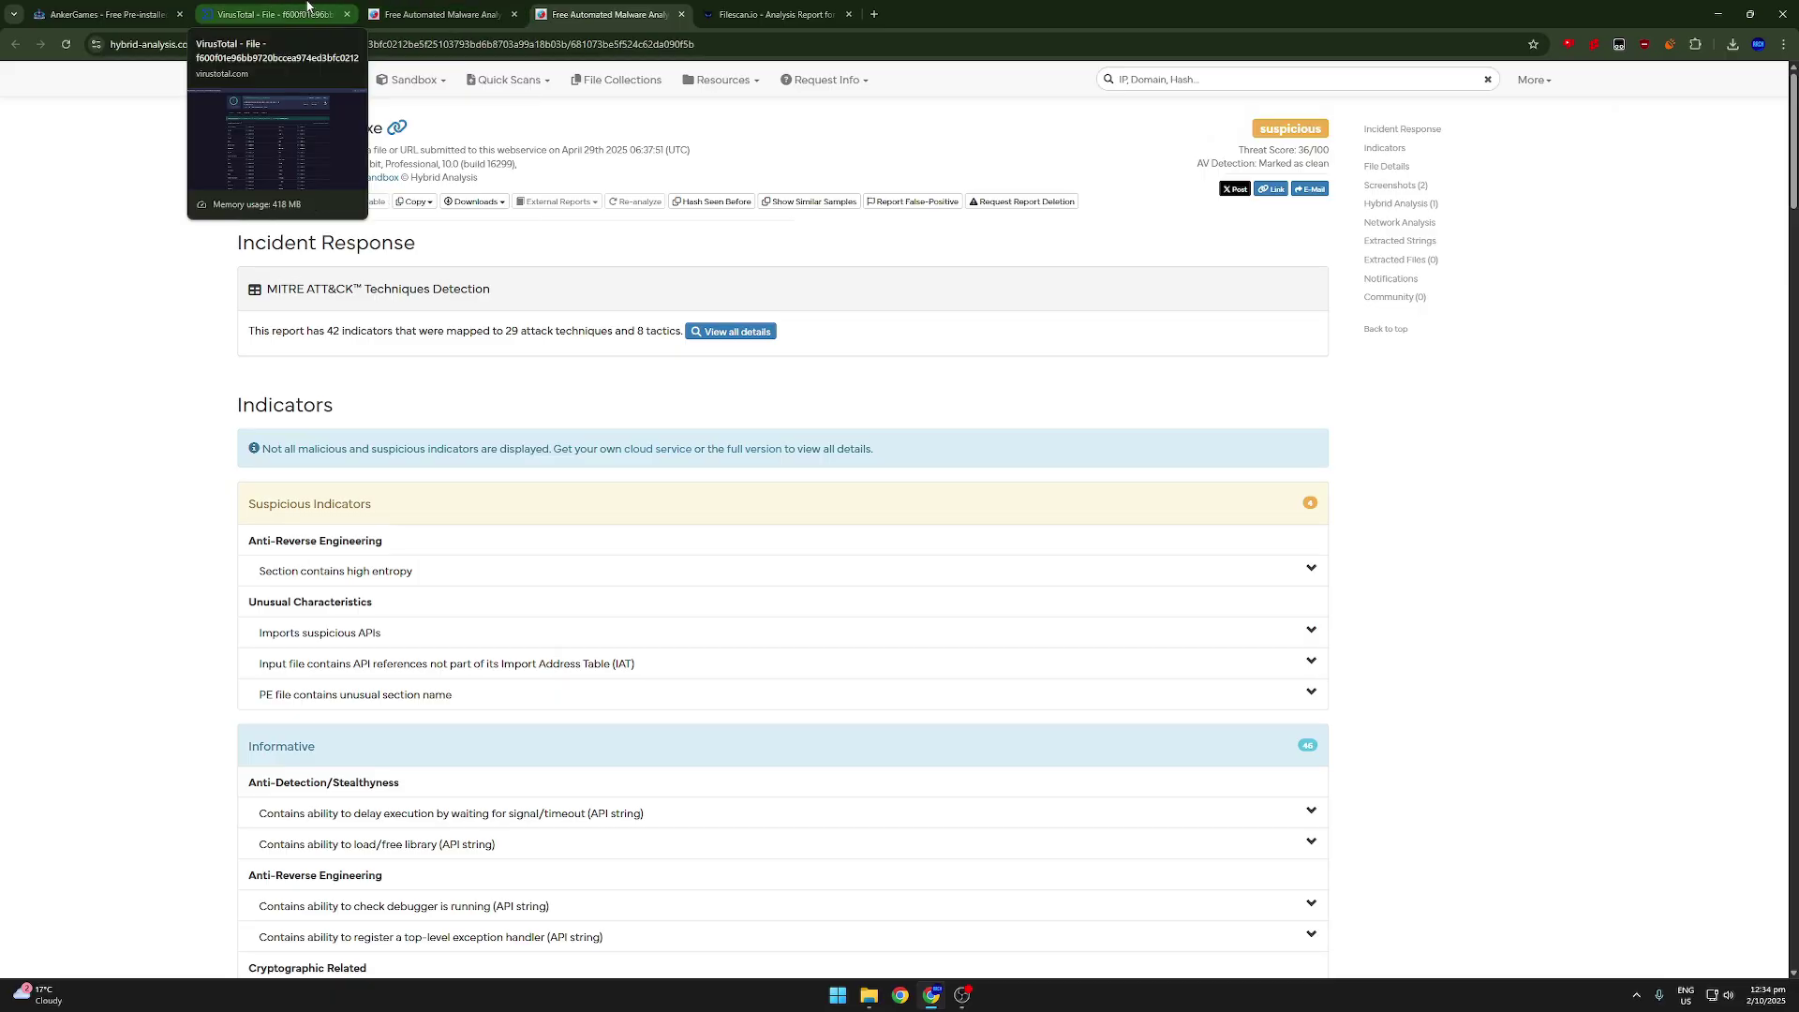
# Step: Submit the steam_api DLL to VirusTotal and check its behaviour report (0/72 detections)
pyautogui.click(308, 6)
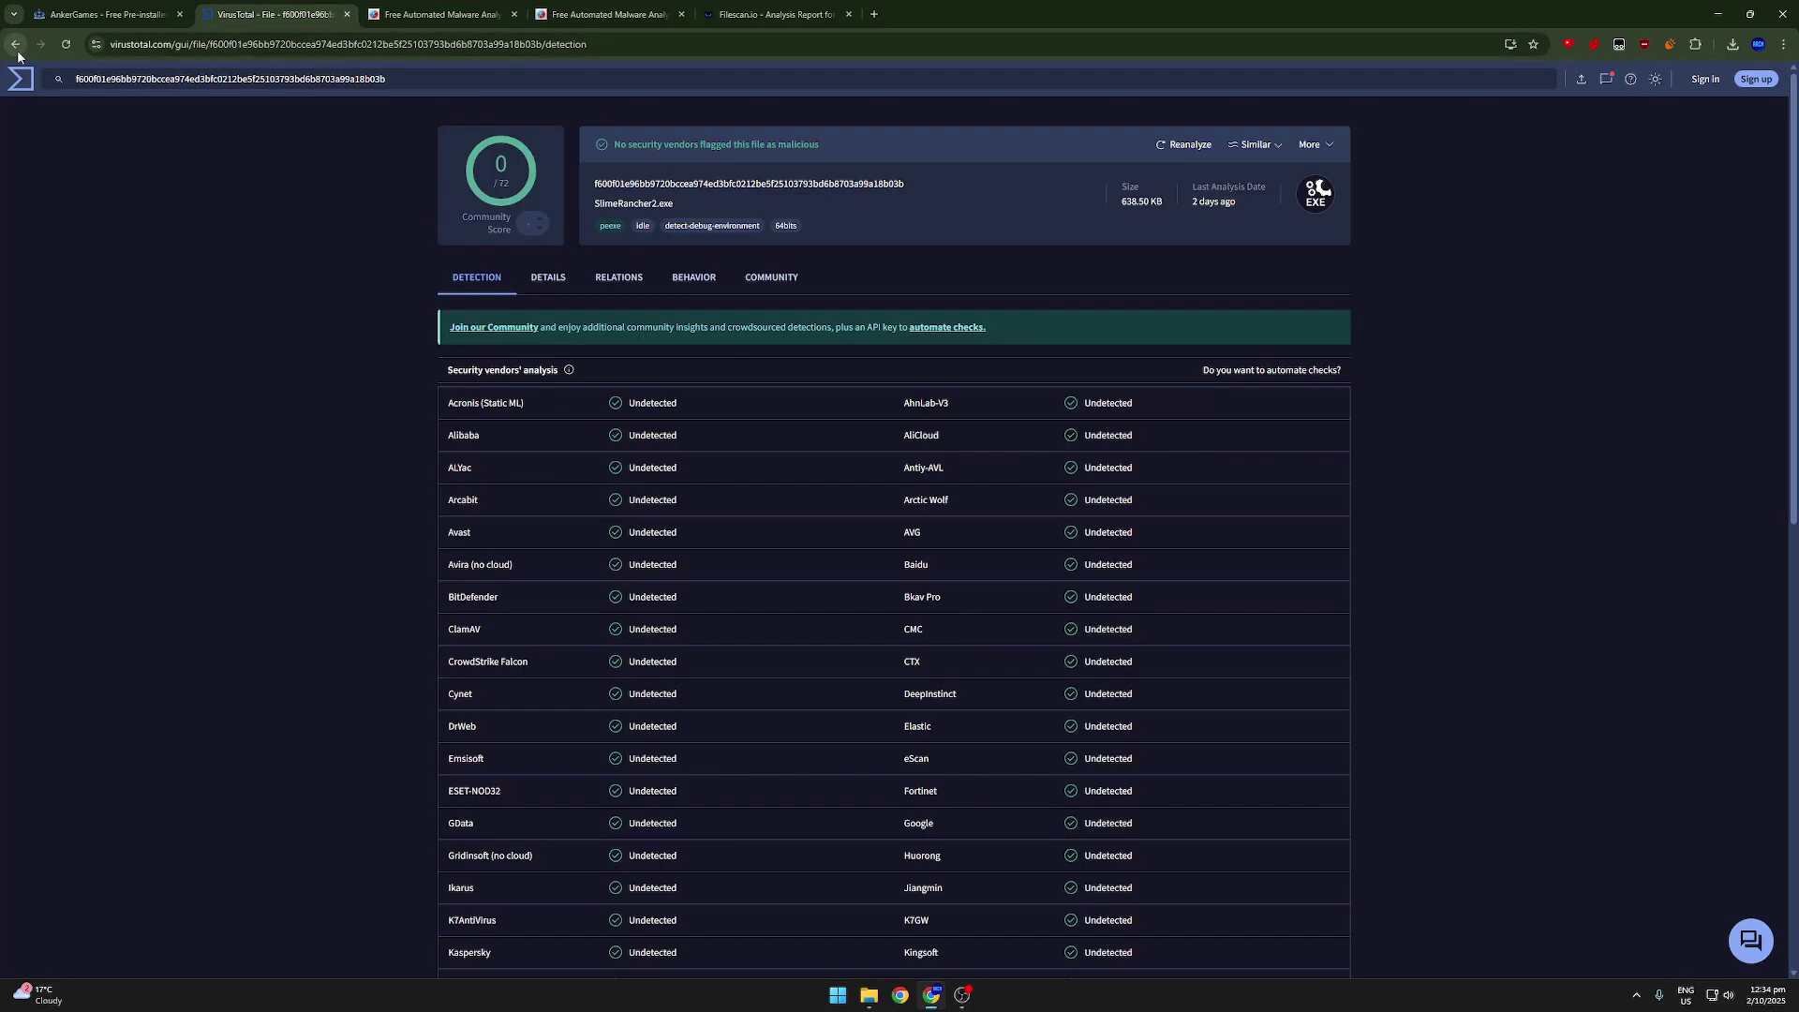
pyautogui.click(15, 44)
pyautogui.click(869, 995)
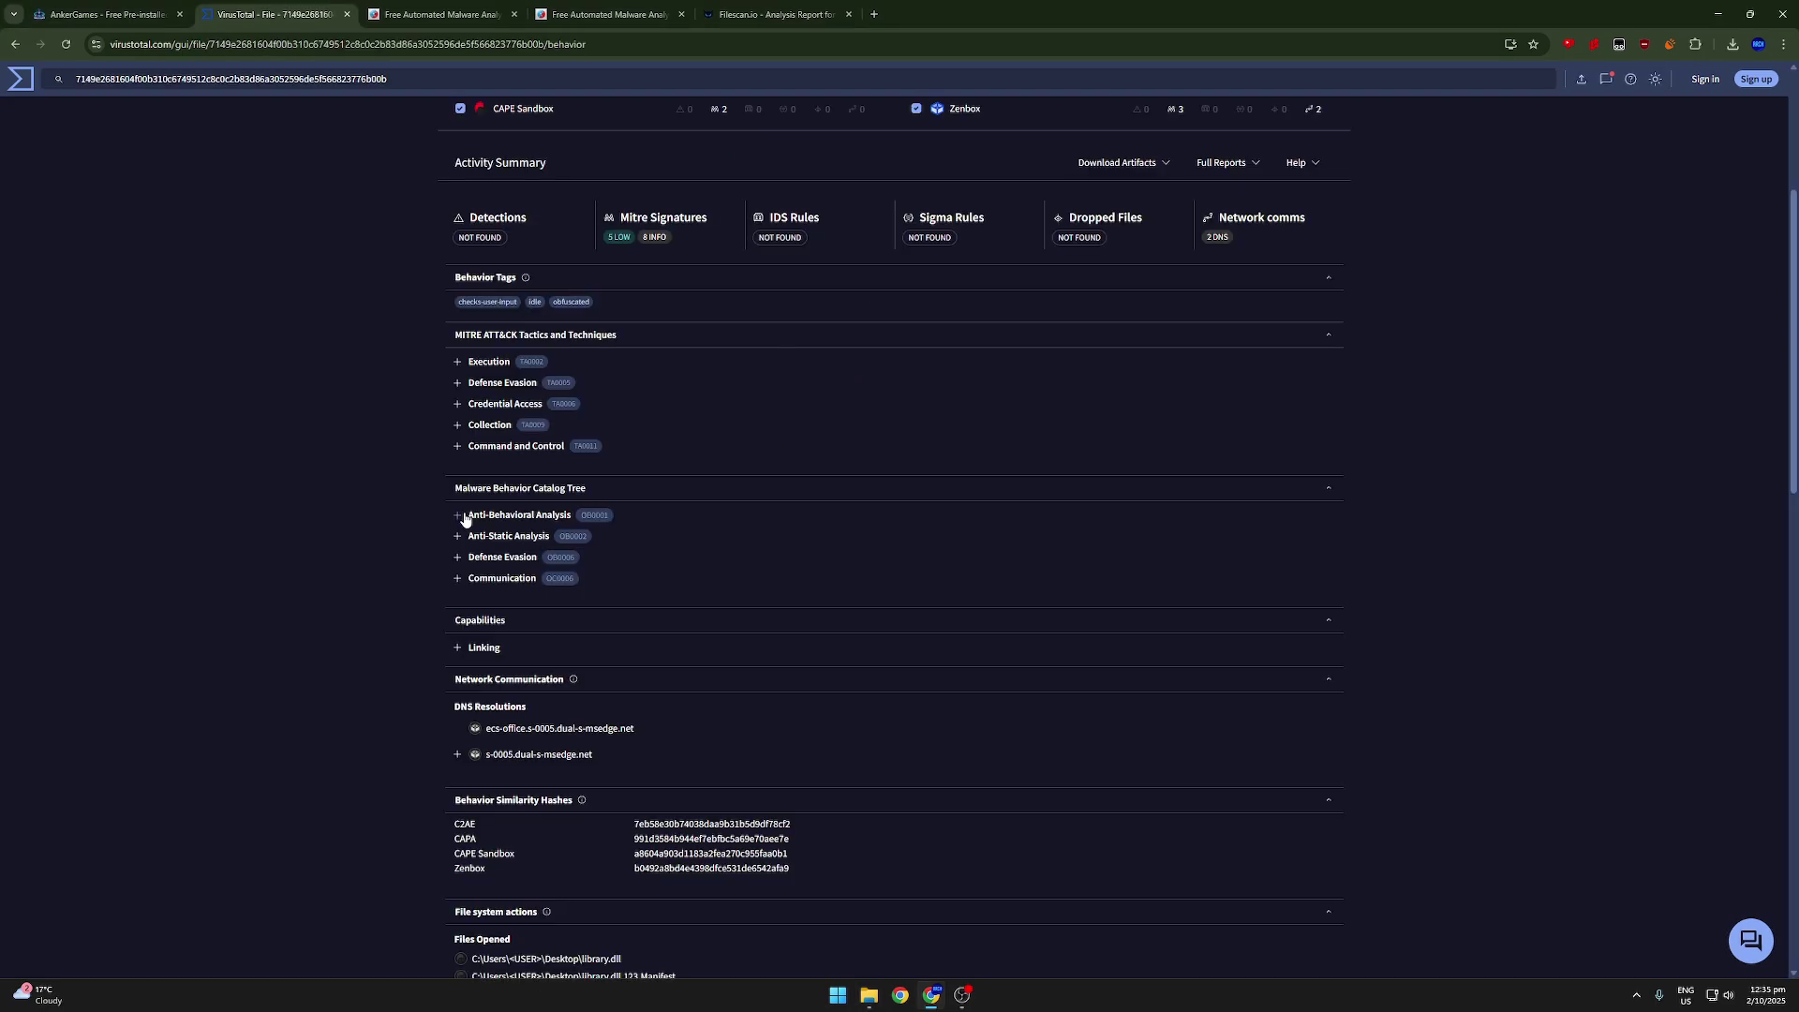
pyautogui.click(459, 516)
pyautogui.click(458, 515)
pyautogui.scroll(4, 458, 515)
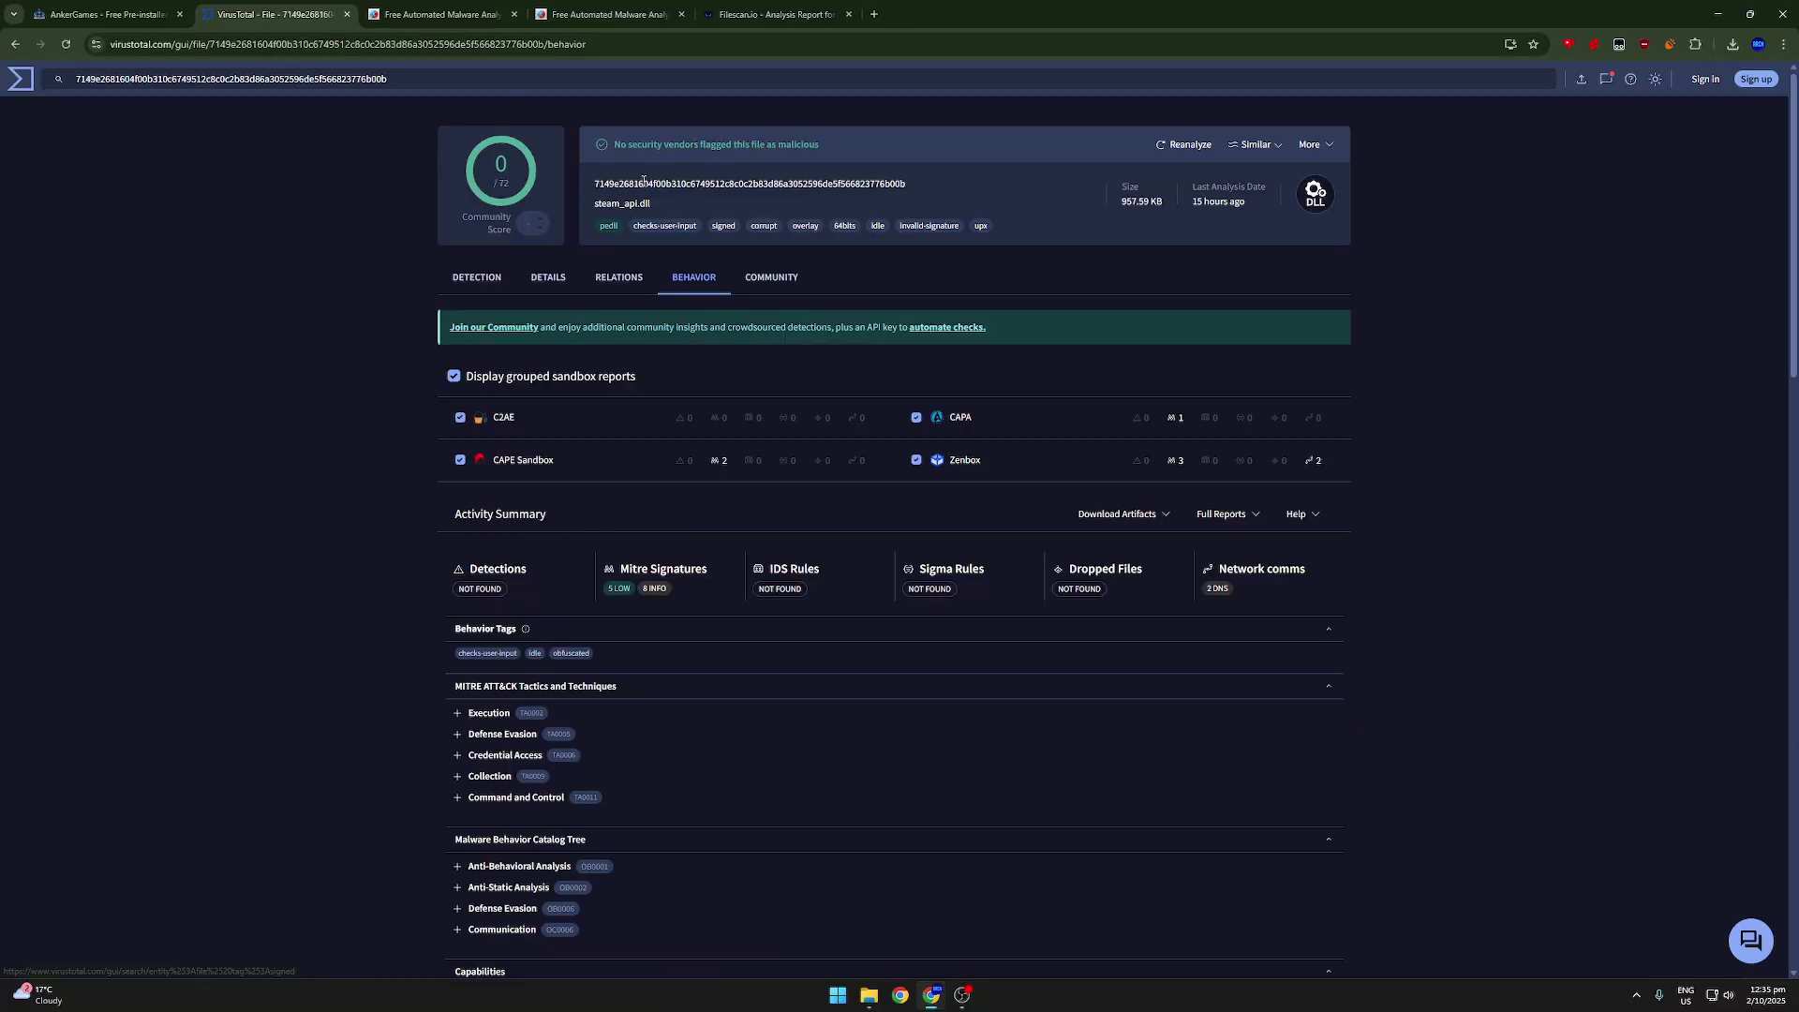
# Step: Submit steam_api64.dll from the x86_64 folder to Hybrid Analysis via its home page drop zone
pyautogui.click(415, 12)
pyautogui.scroll(5, 905, 806)
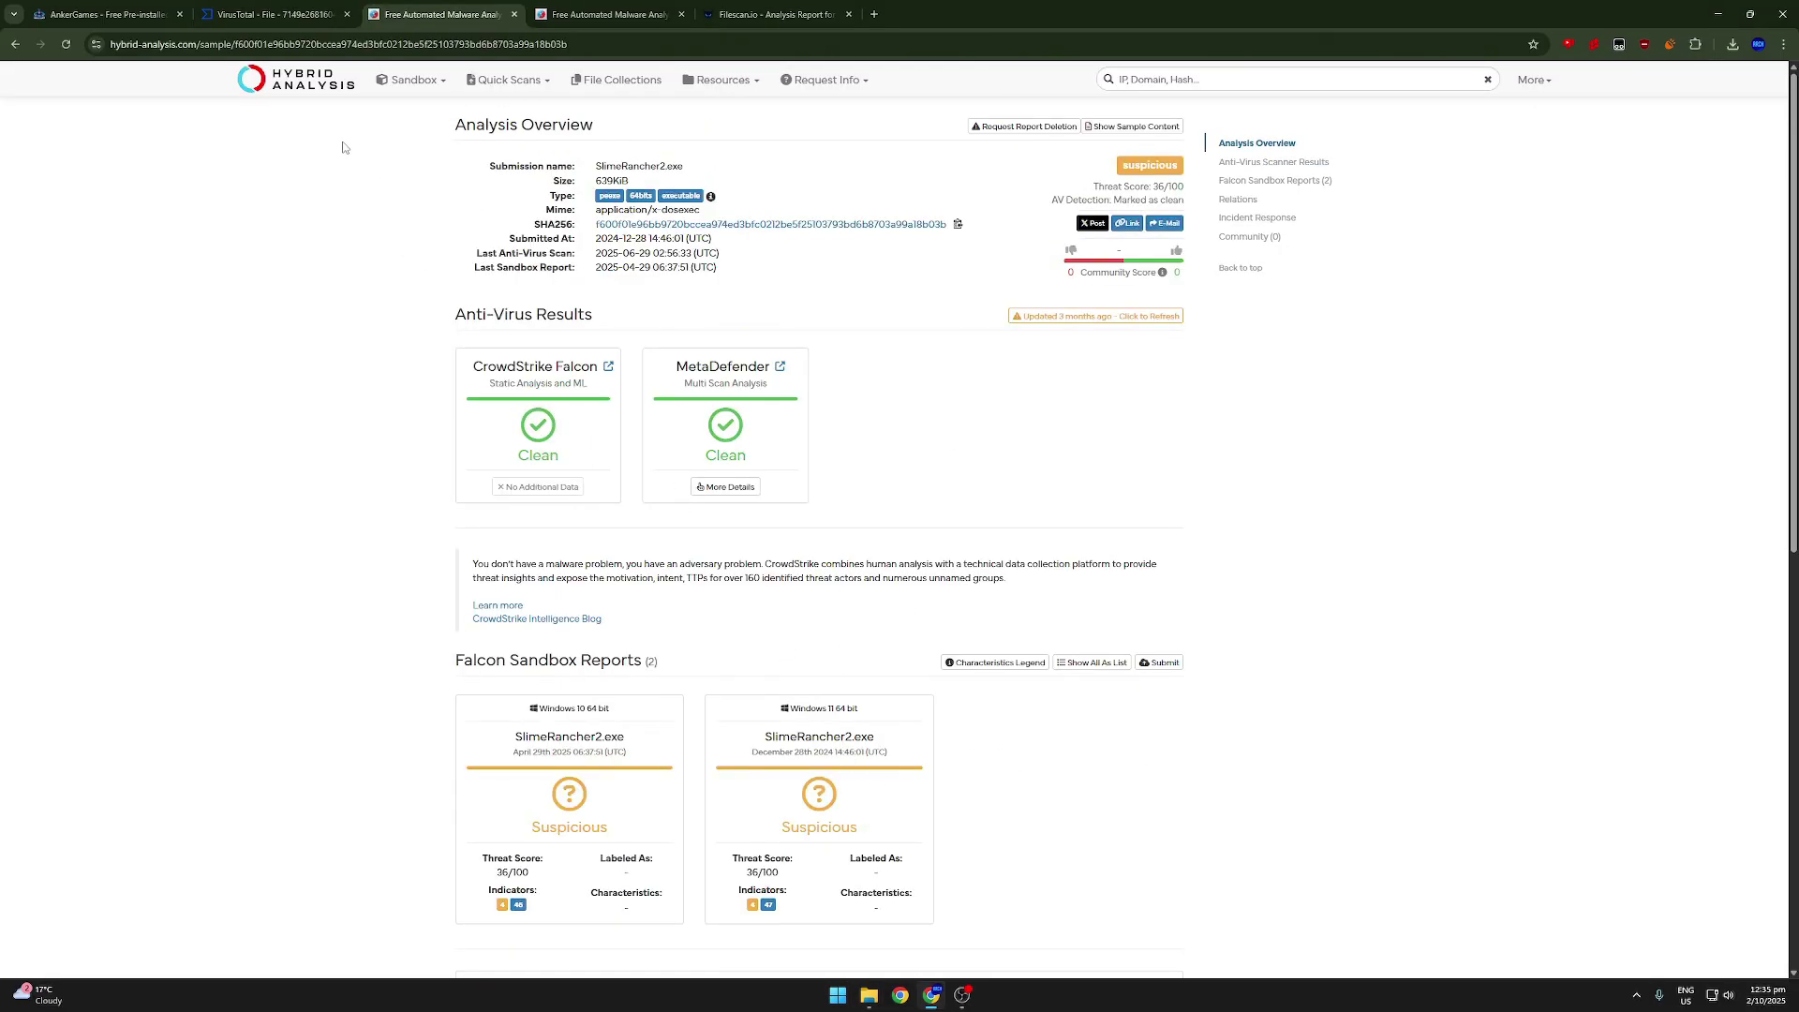
pyautogui.click(305, 83)
pyautogui.click(868, 995)
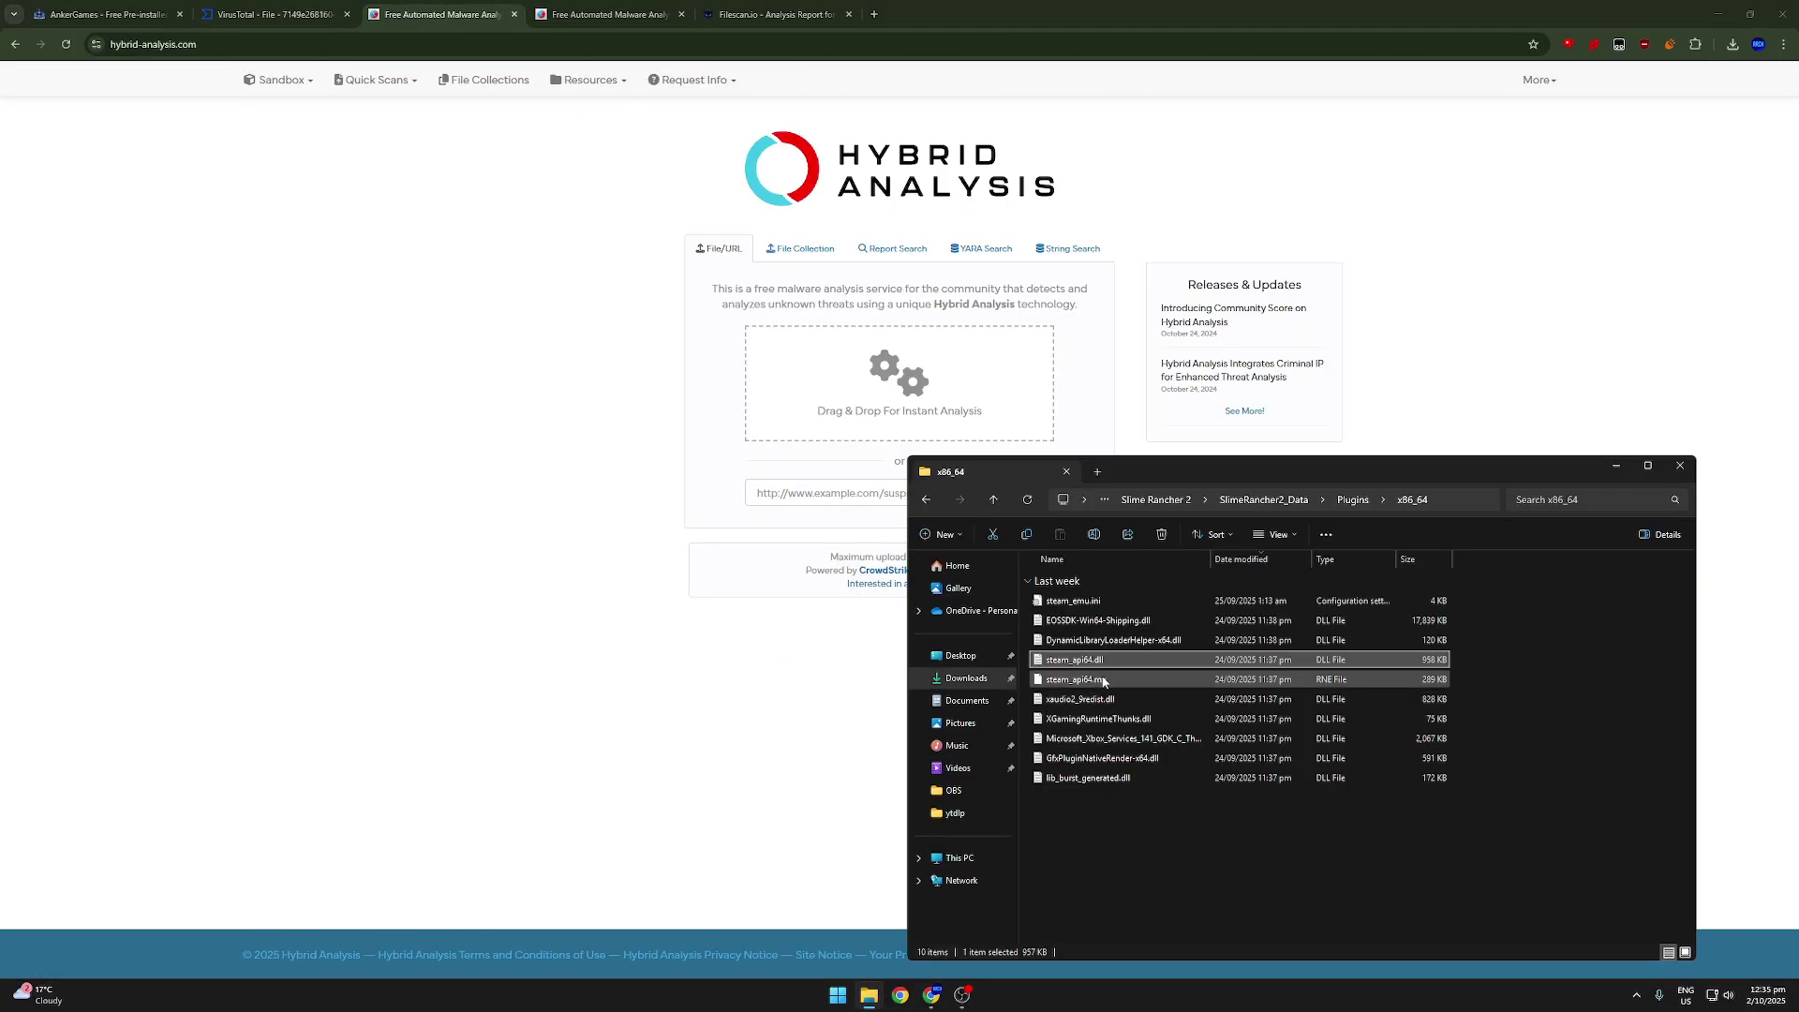
pyautogui.moveTo(1075, 660); pyautogui.dragTo(867, 394)
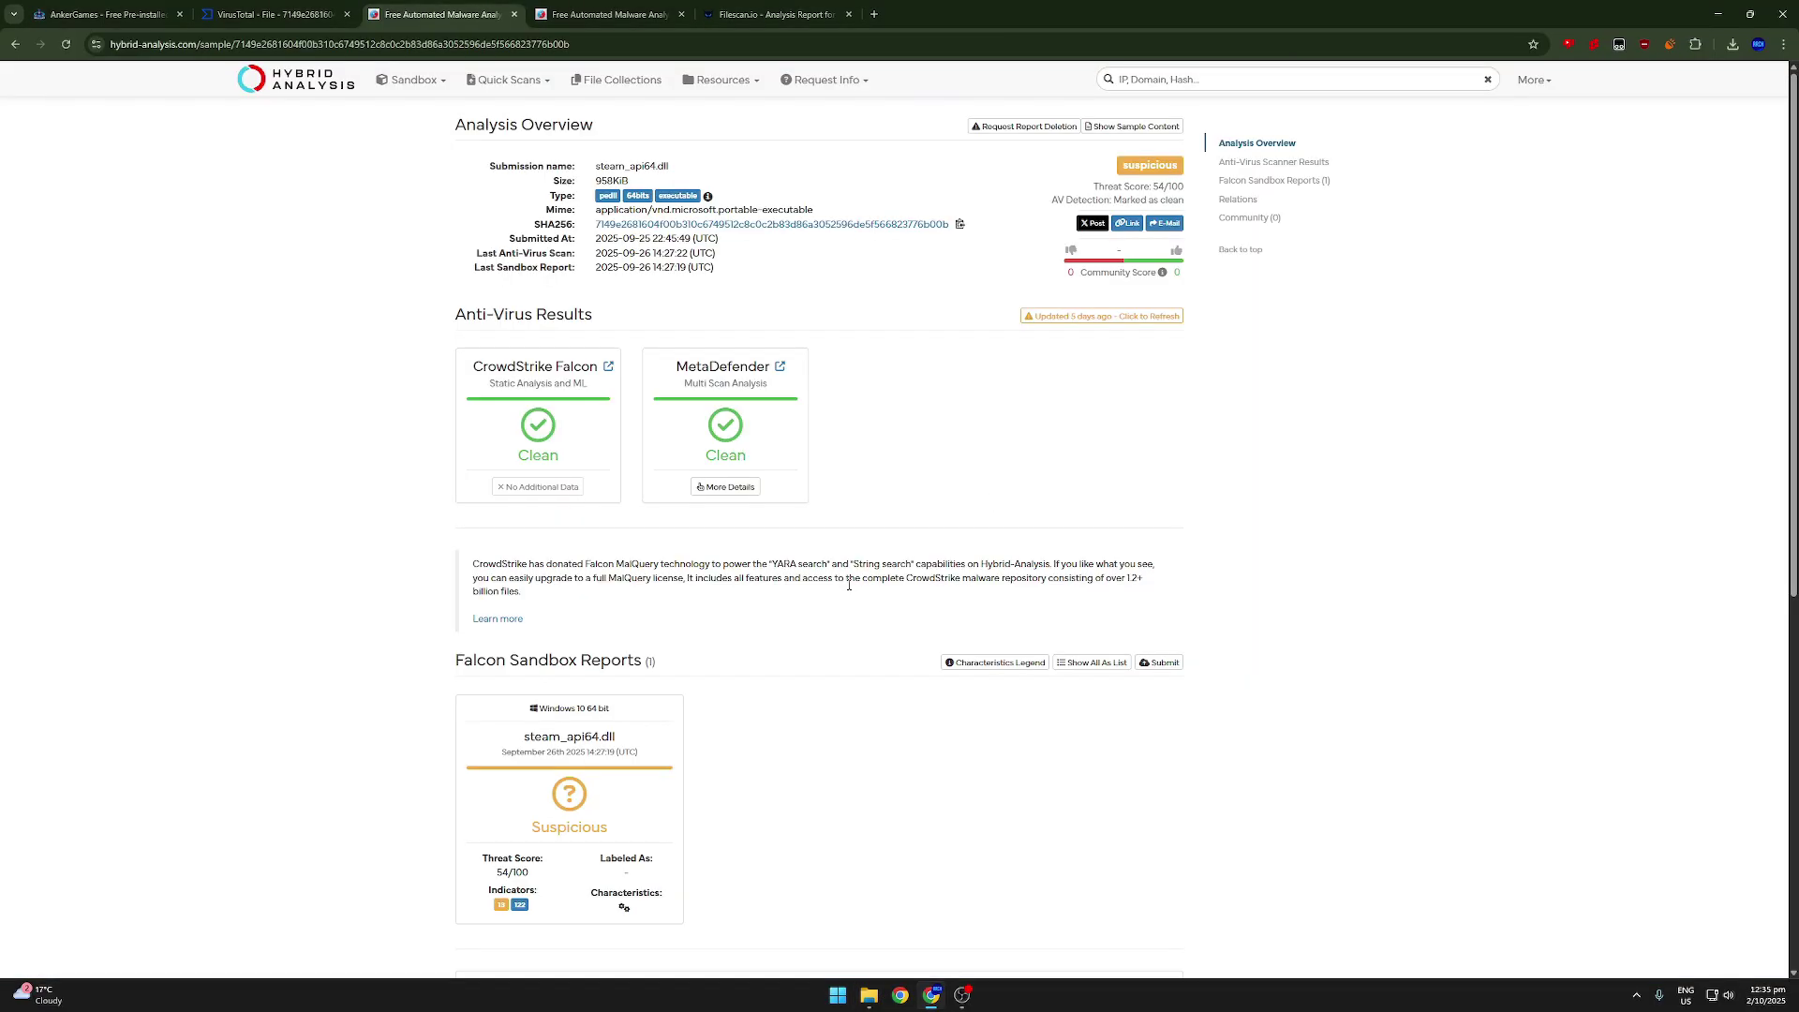
# Step: Scroll the DLL's report and expand the screenshot API indicator details
pyautogui.scroll(-1, 666, 808)
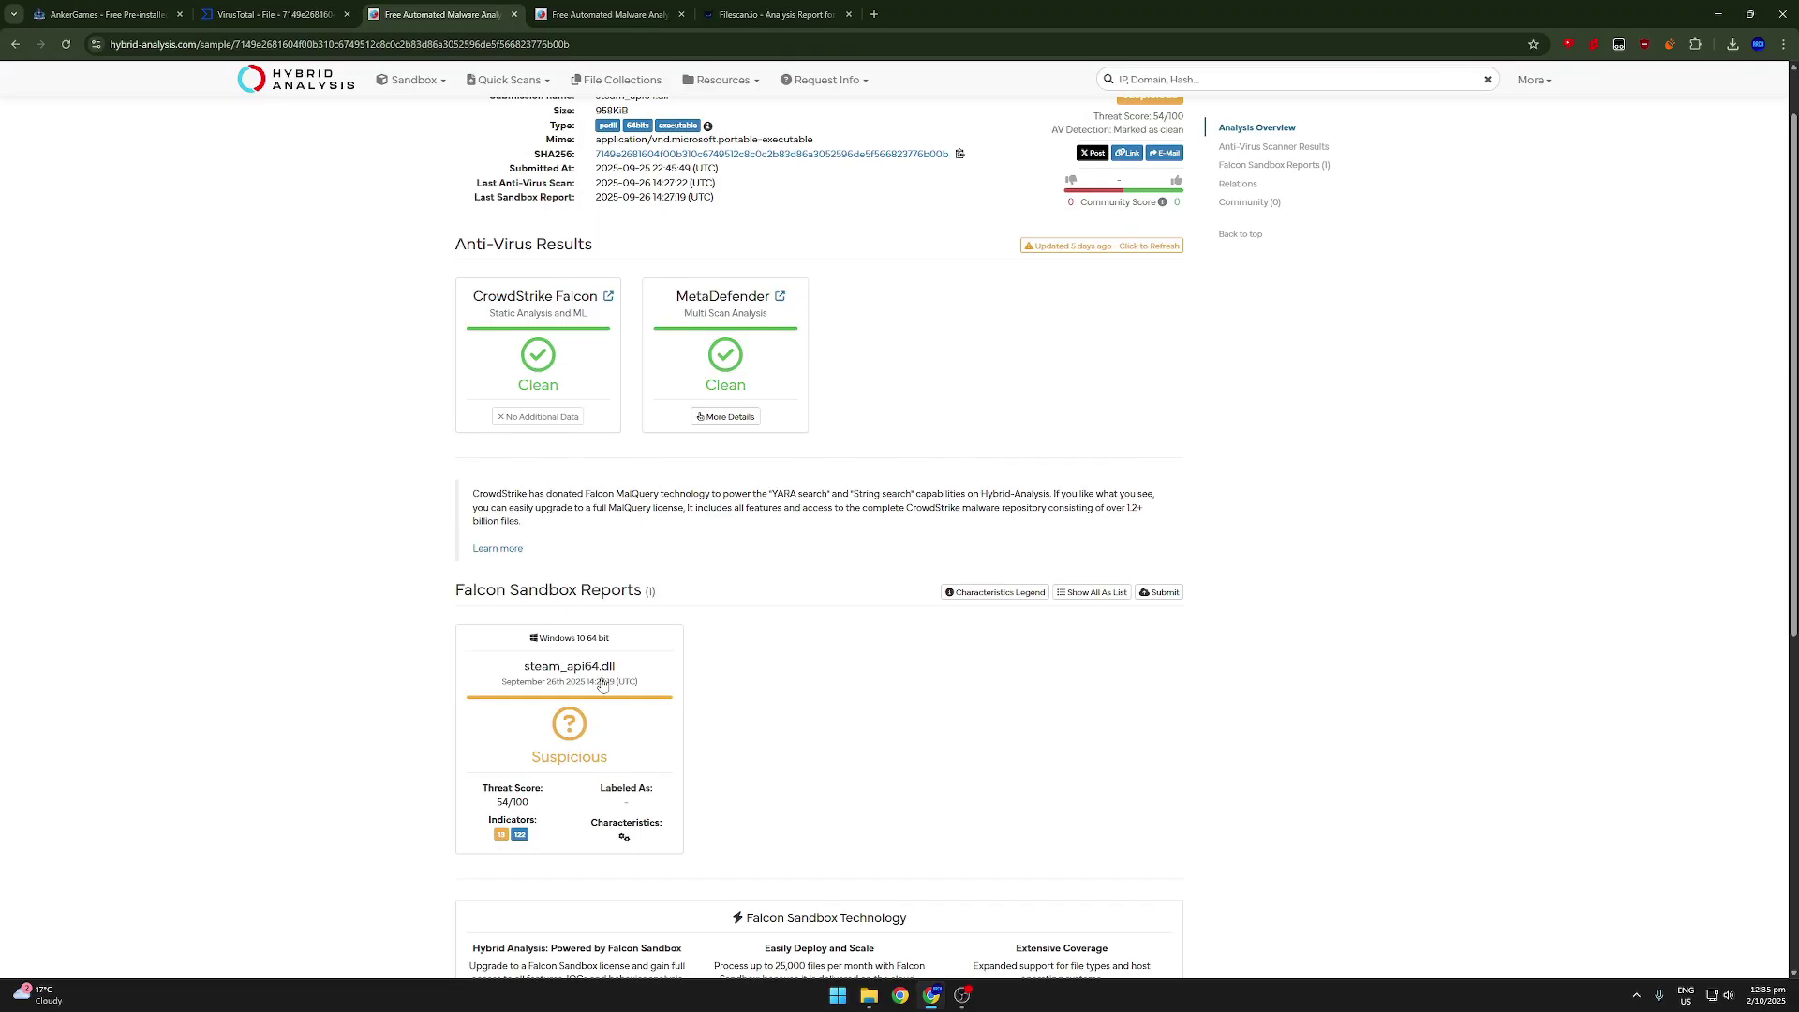
pyautogui.scroll(1, 666, 356)
pyautogui.scroll(-3, 612, 466)
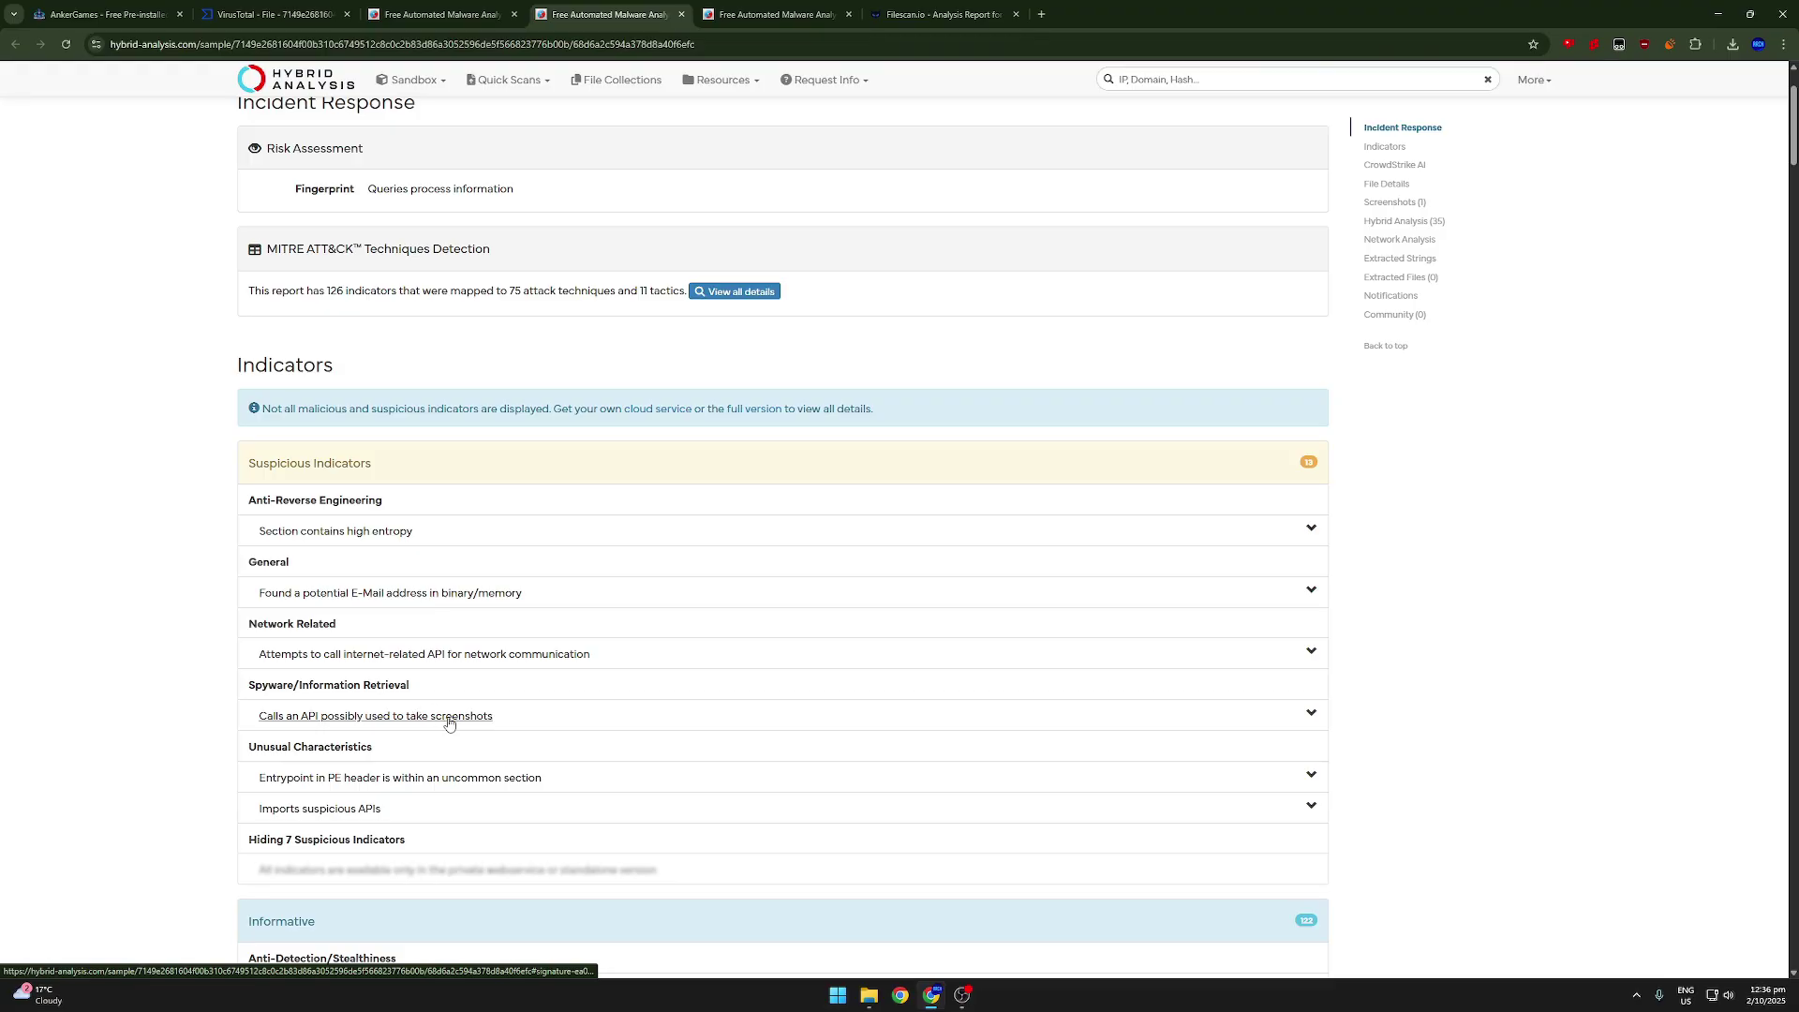
pyautogui.click(447, 720)
pyautogui.scroll(-2, 447, 725)
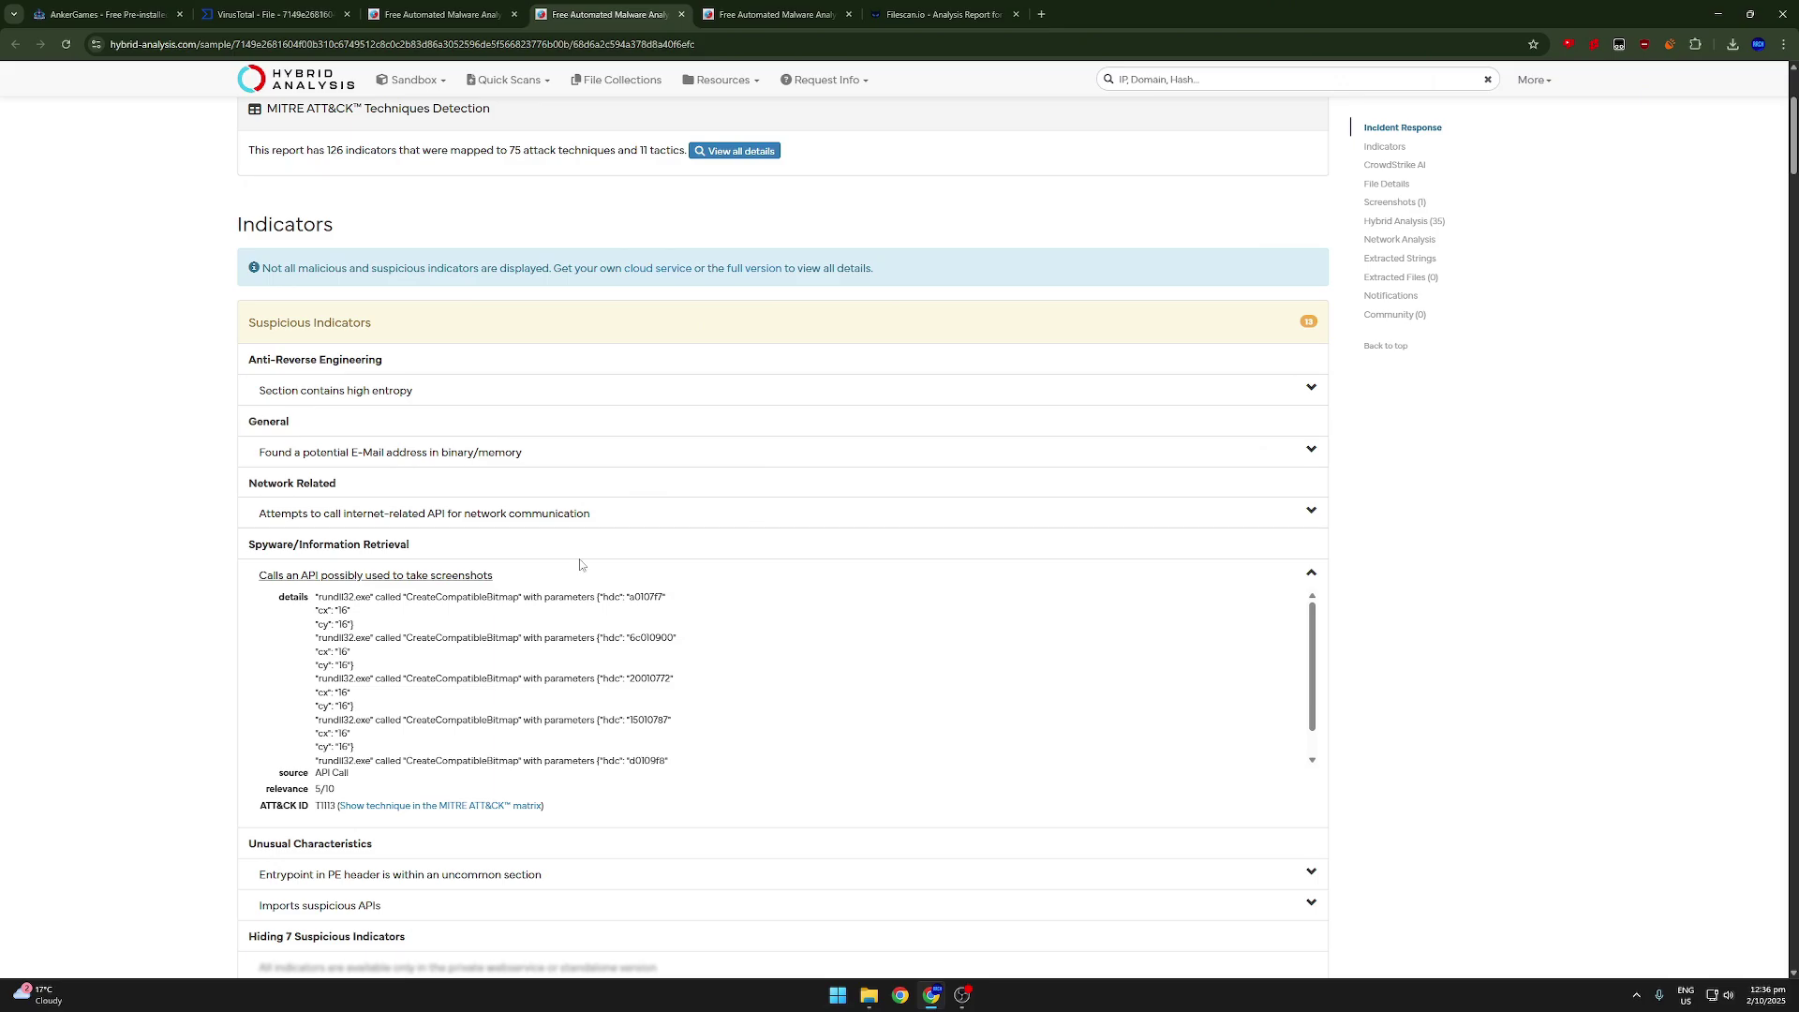
pyautogui.click(869, 995)
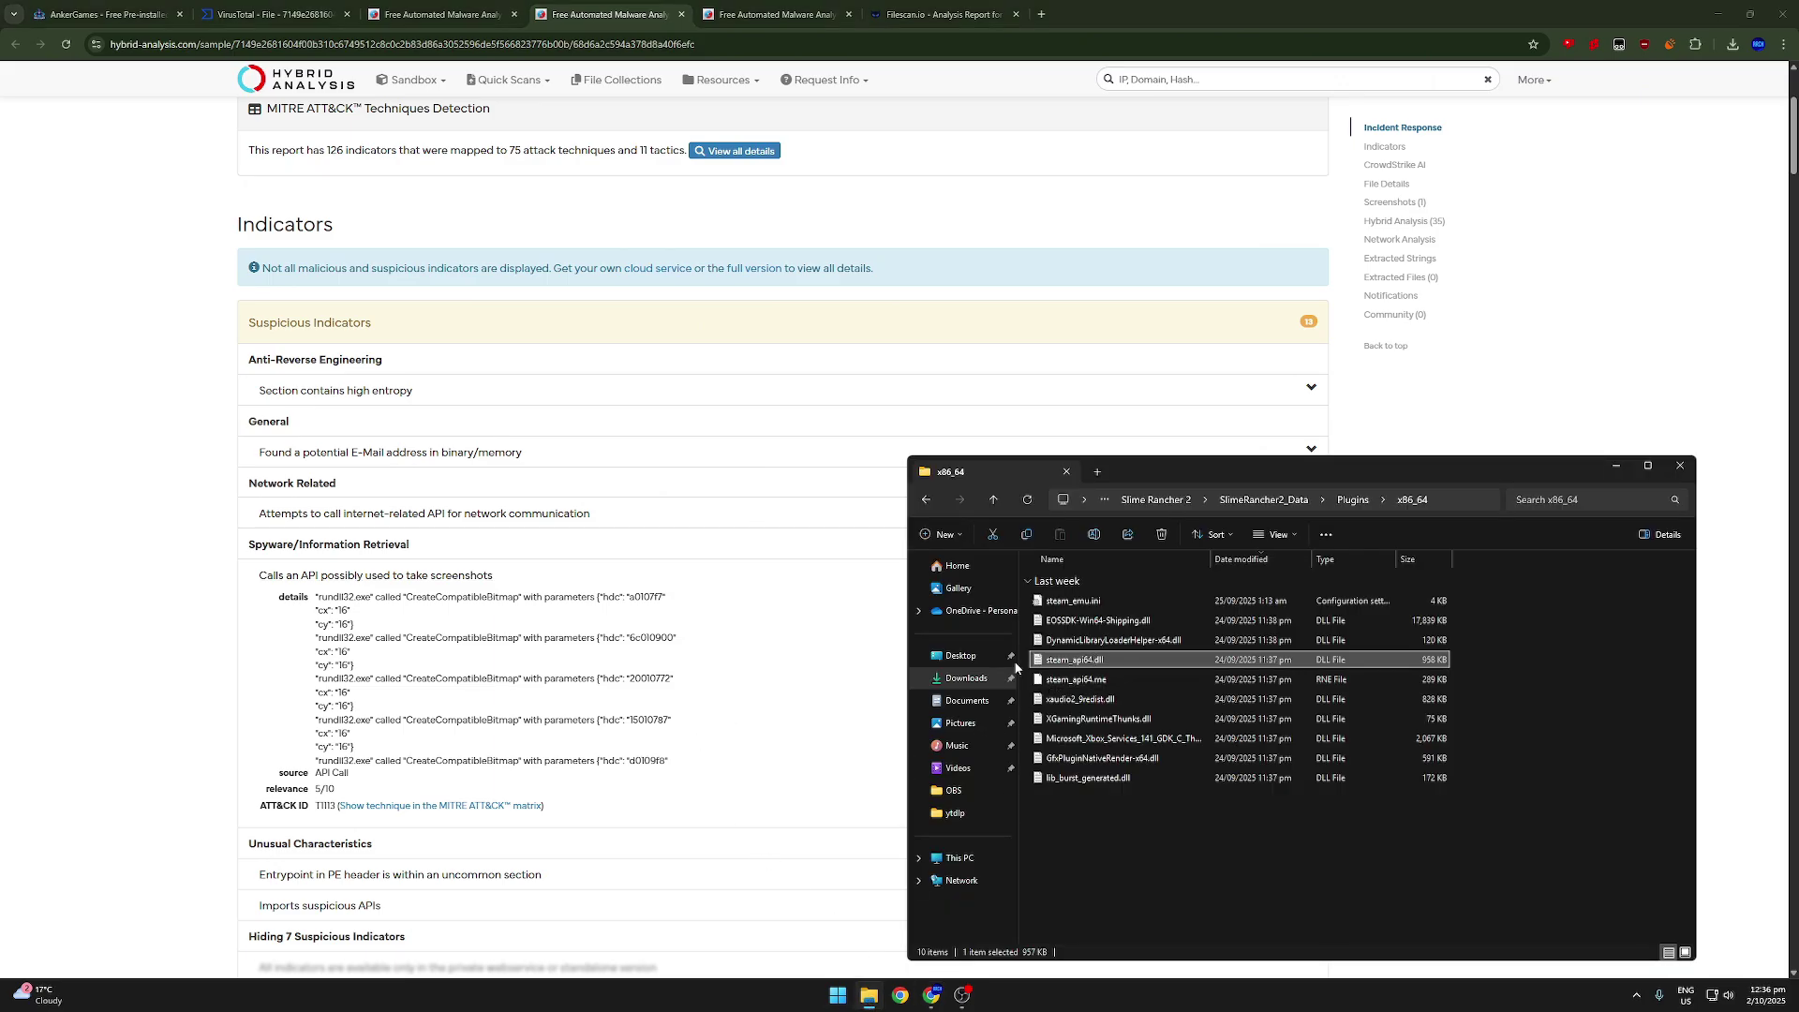
pyautogui.click(45, 505)
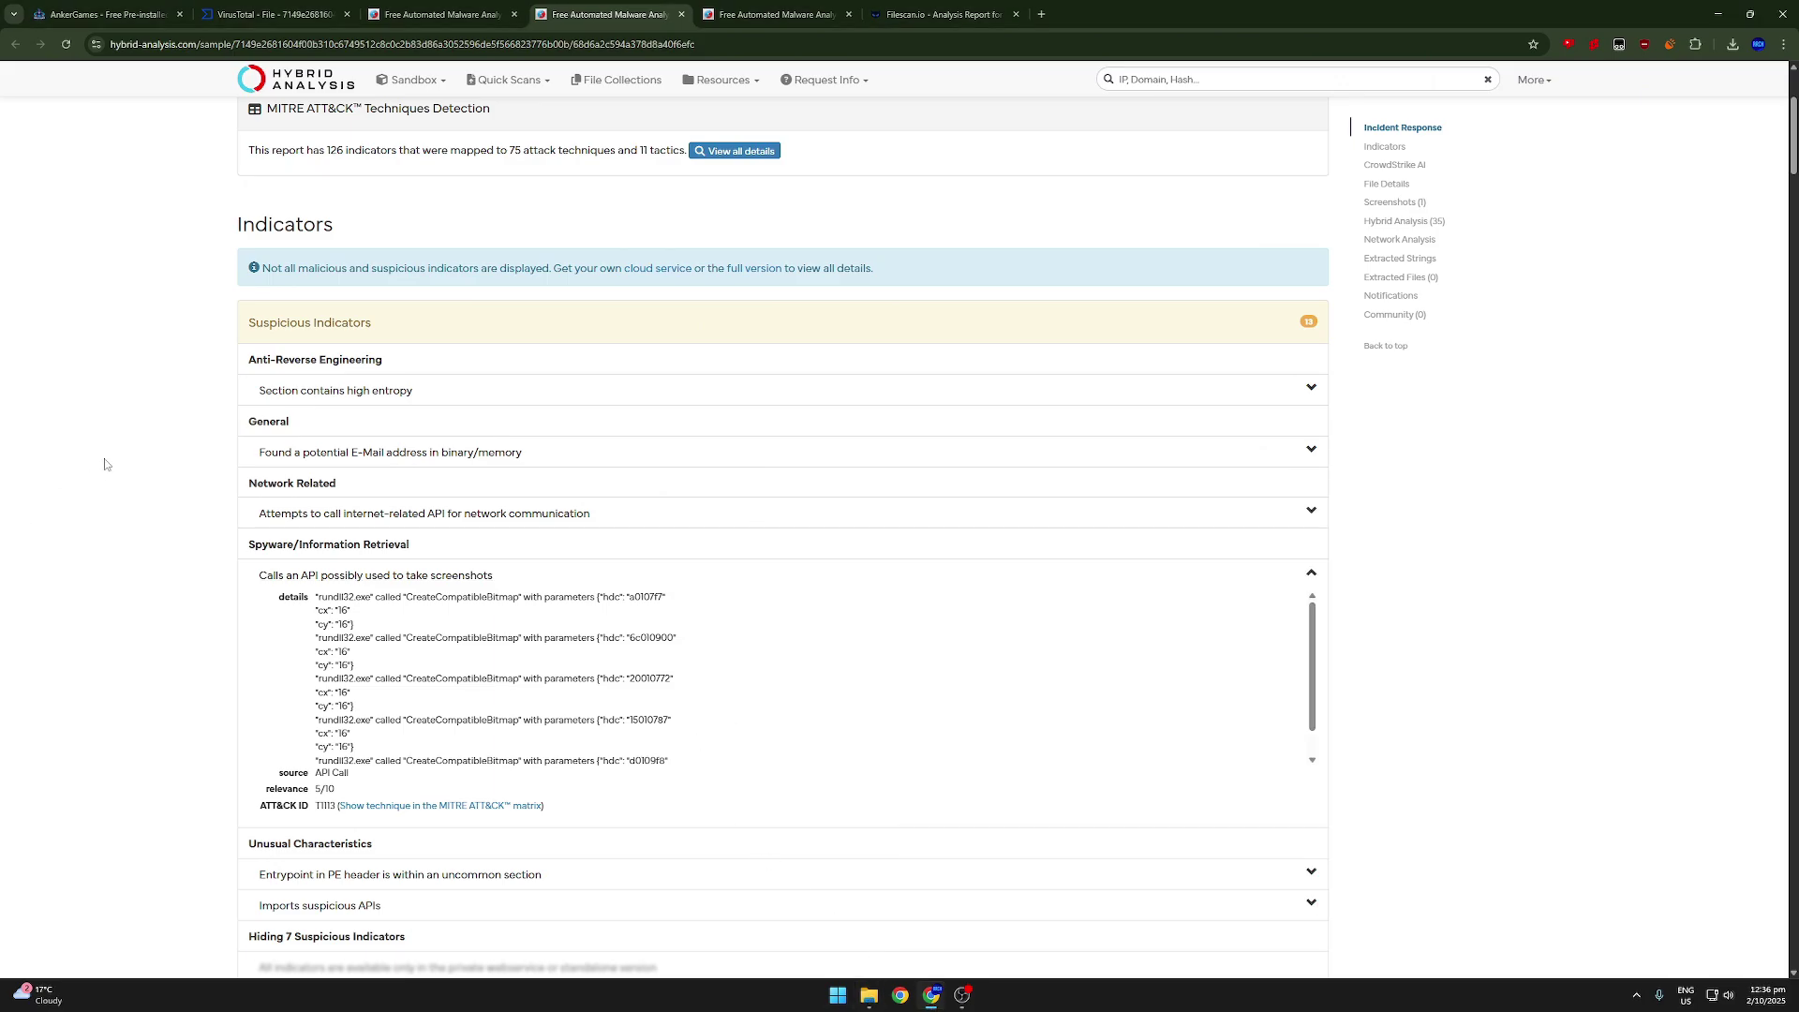
# Step: Inspect the screenshot API, suspicious imports and uncommon entrypoint indicators, then collapse them
pyautogui.click(480, 577)
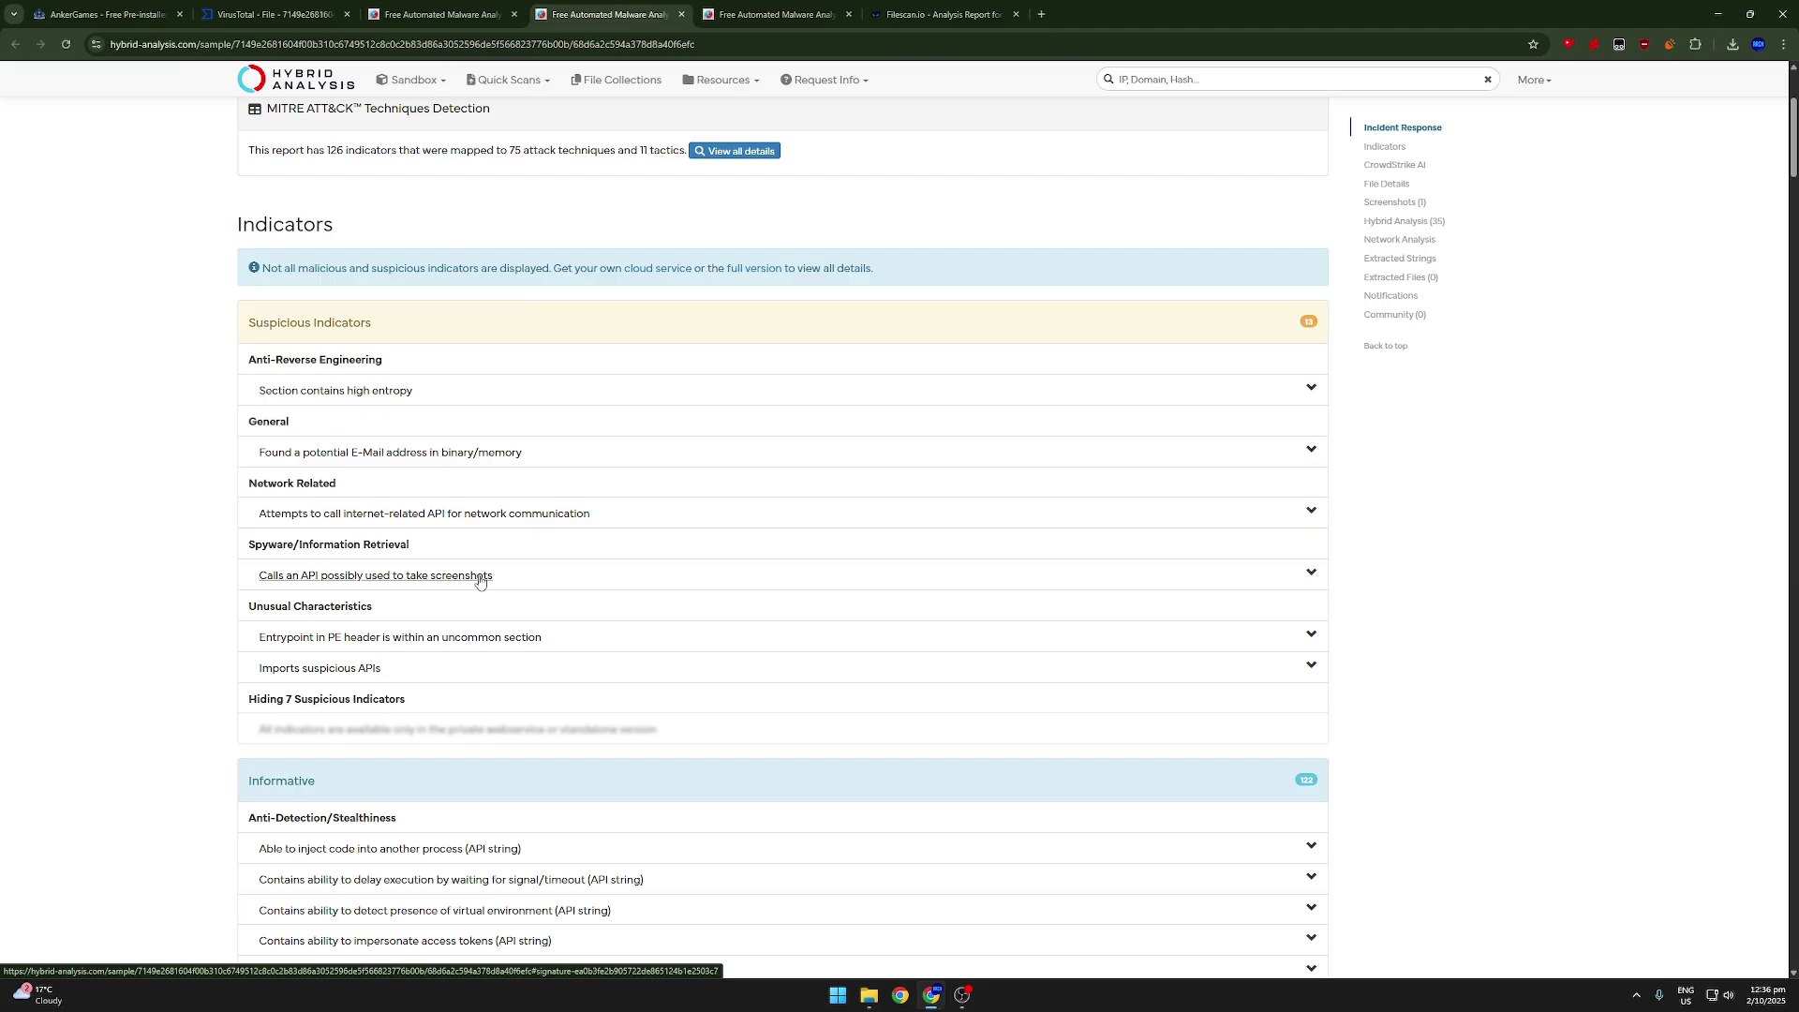
pyautogui.click(480, 577)
pyautogui.click(480, 577)
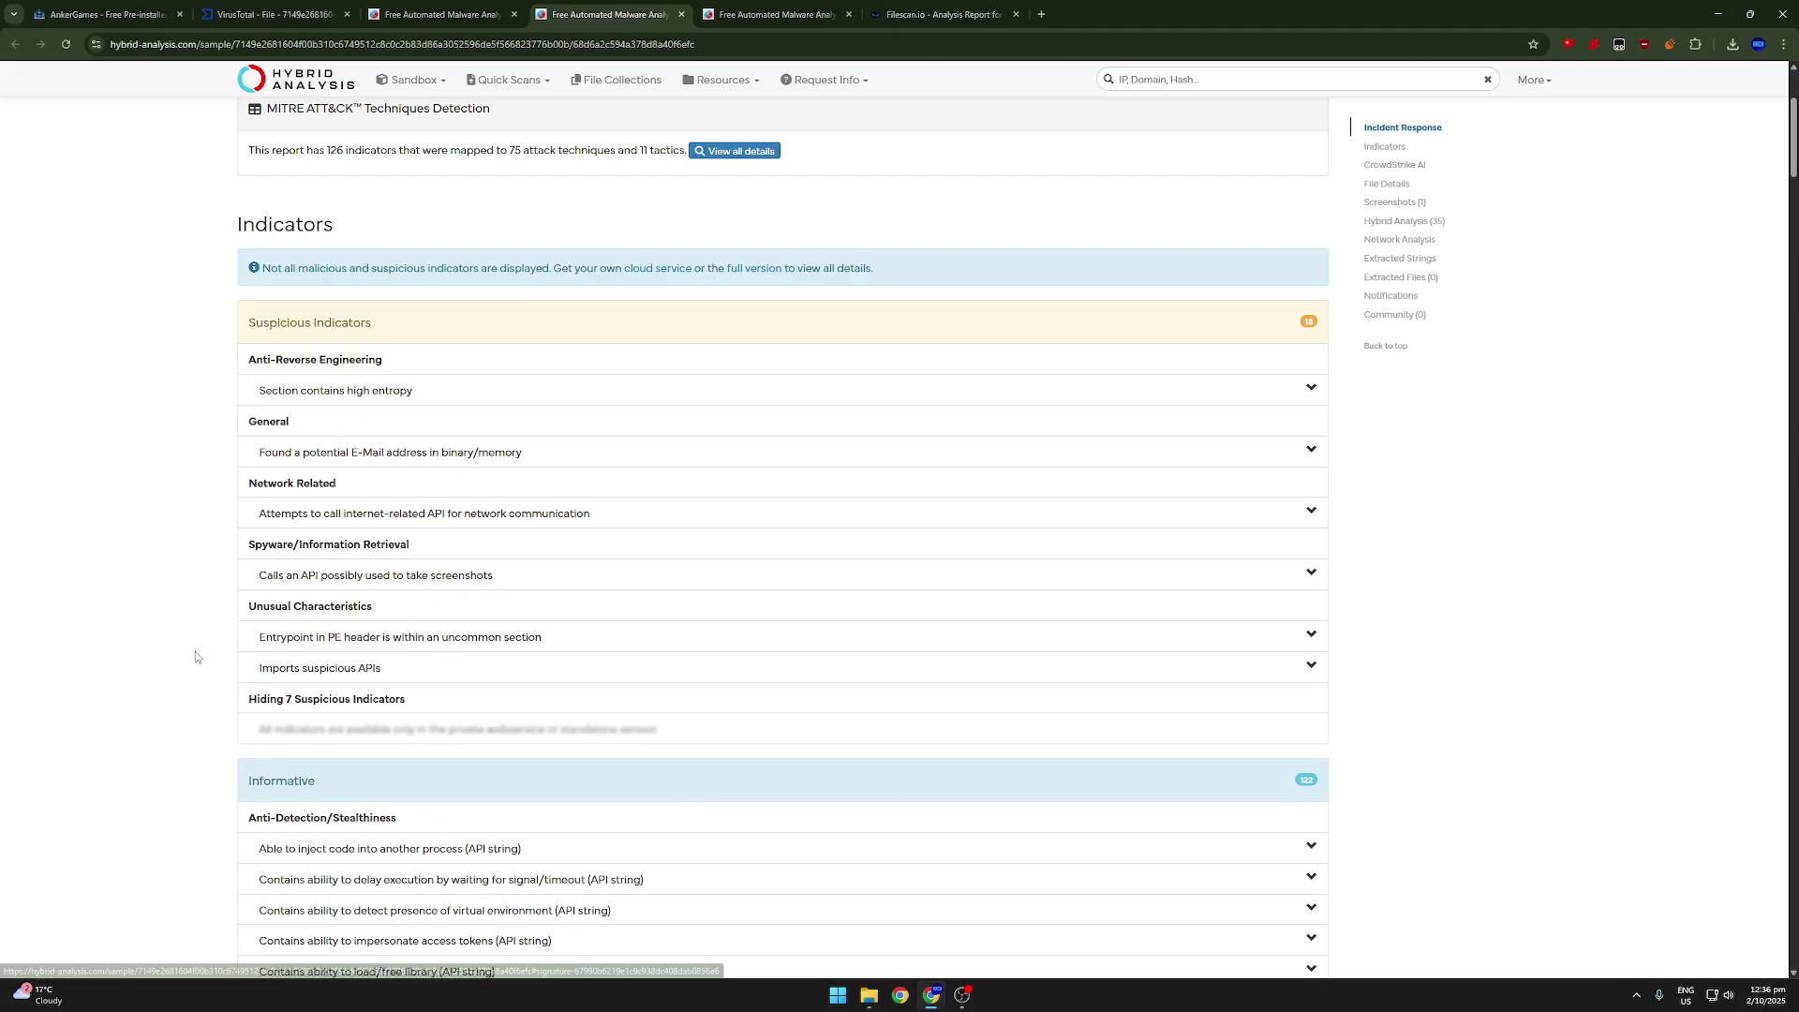
pyautogui.click(409, 577)
pyautogui.click(409, 578)
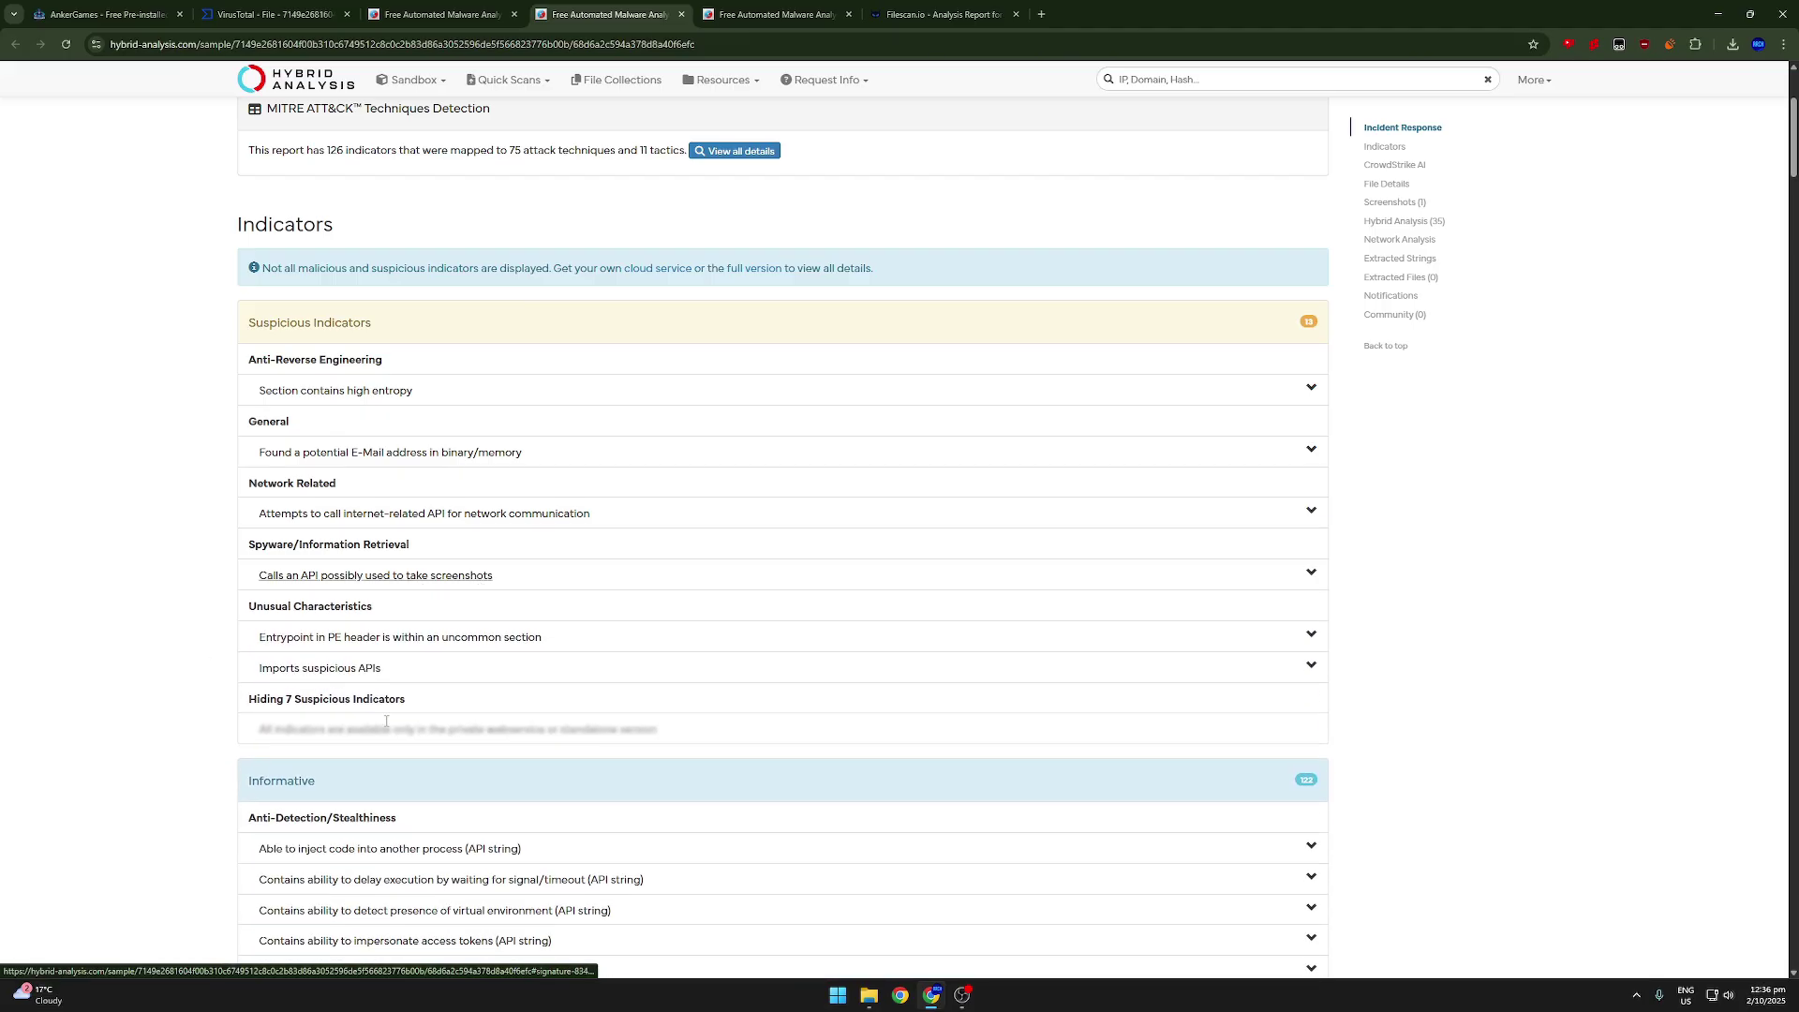
pyautogui.click(356, 675)
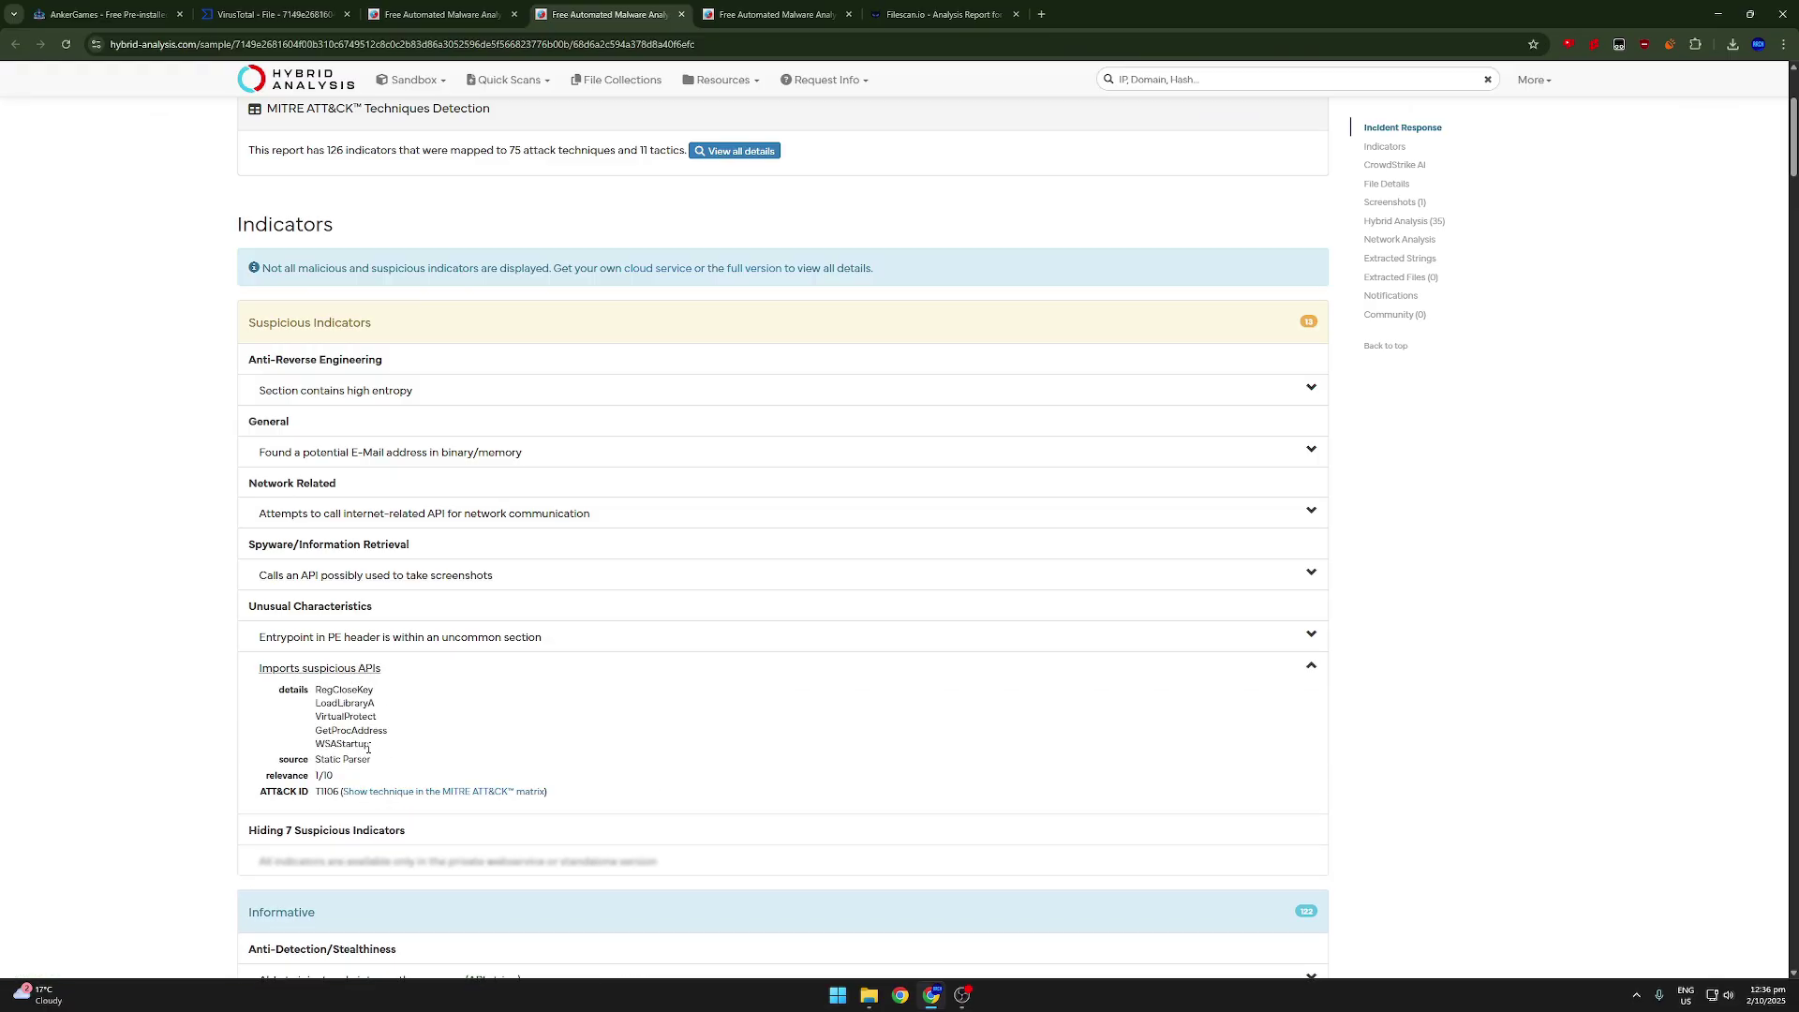
pyautogui.click(377, 645)
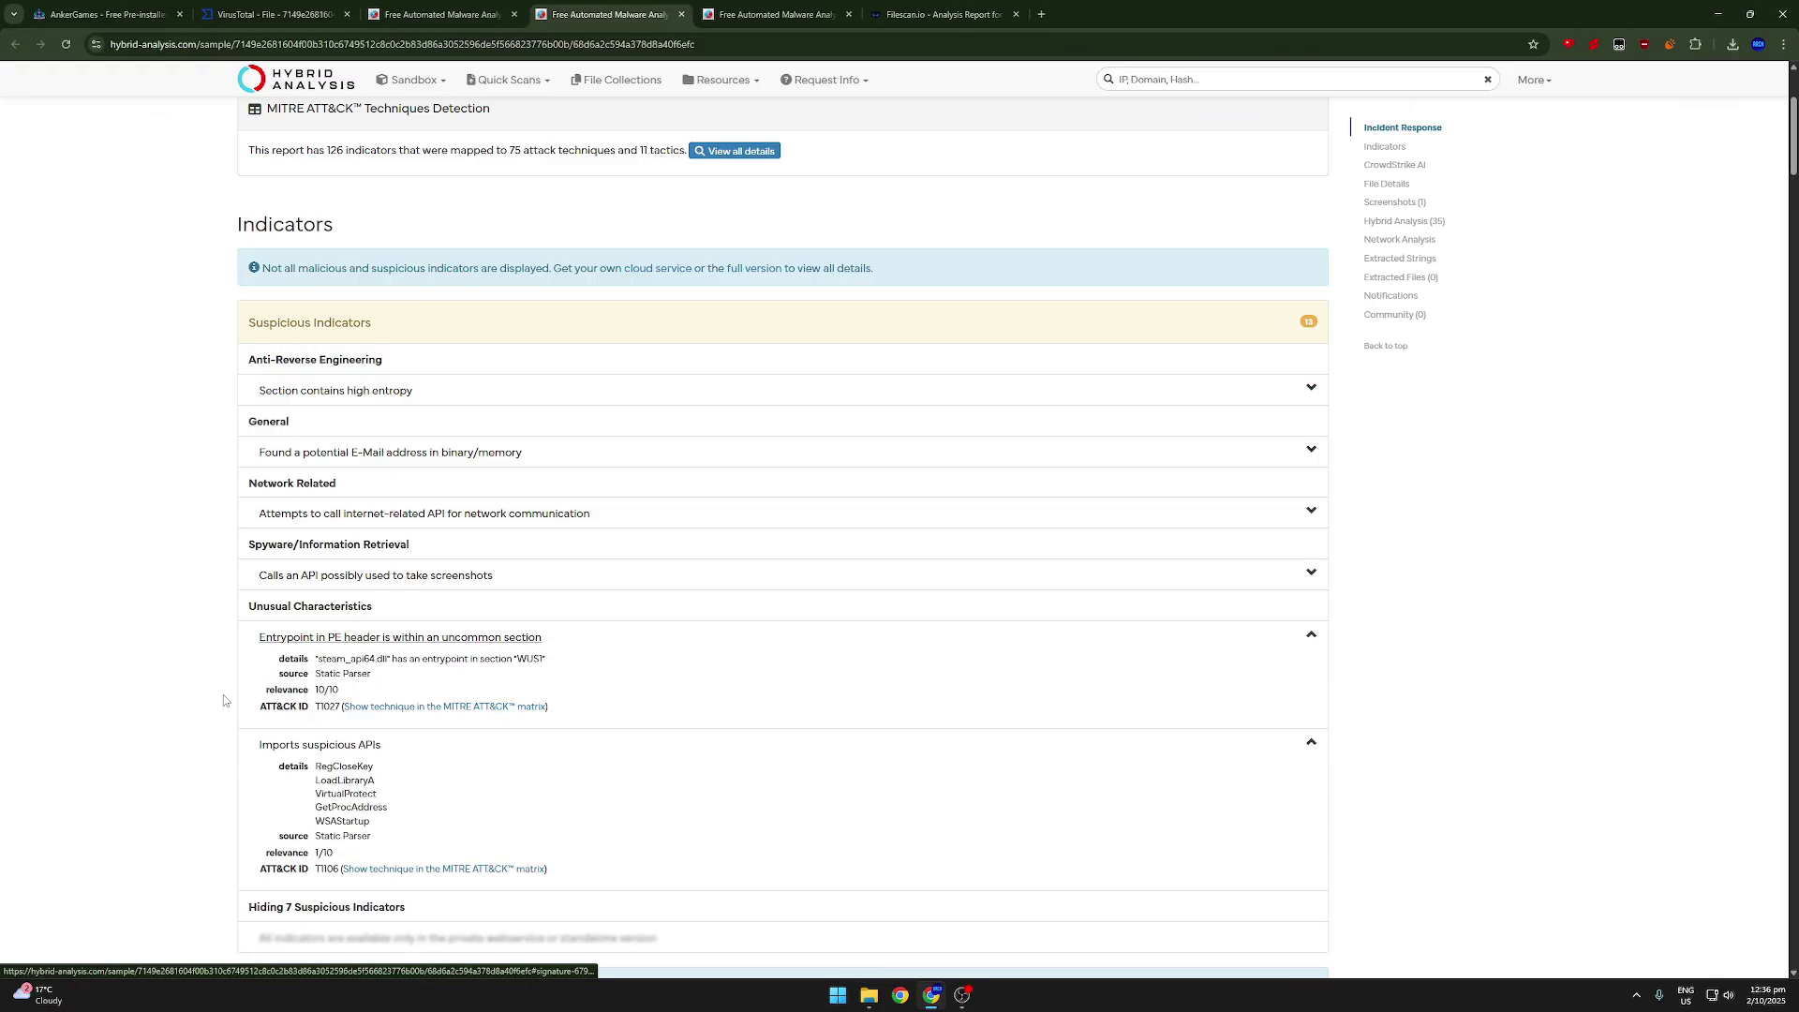
pyautogui.click(304, 639)
pyautogui.click(302, 679)
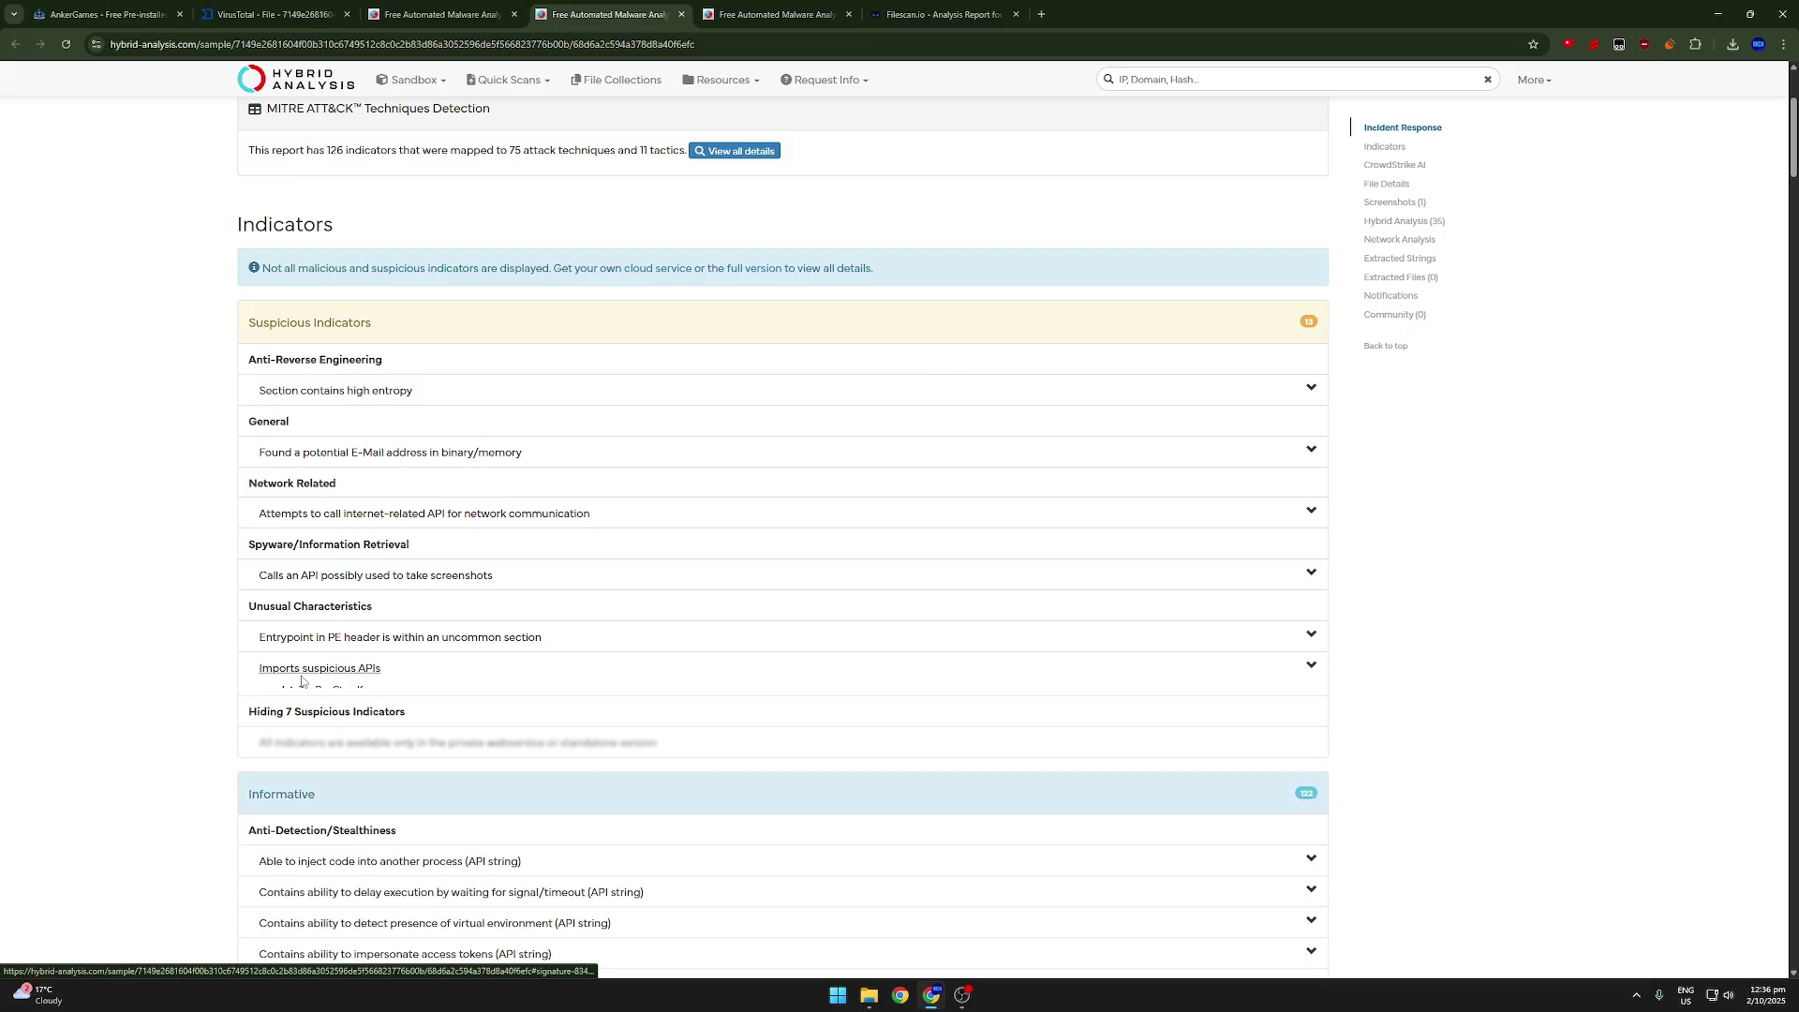
pyautogui.scroll(-2, 222, 671)
pyautogui.scroll(-2, 365, 630)
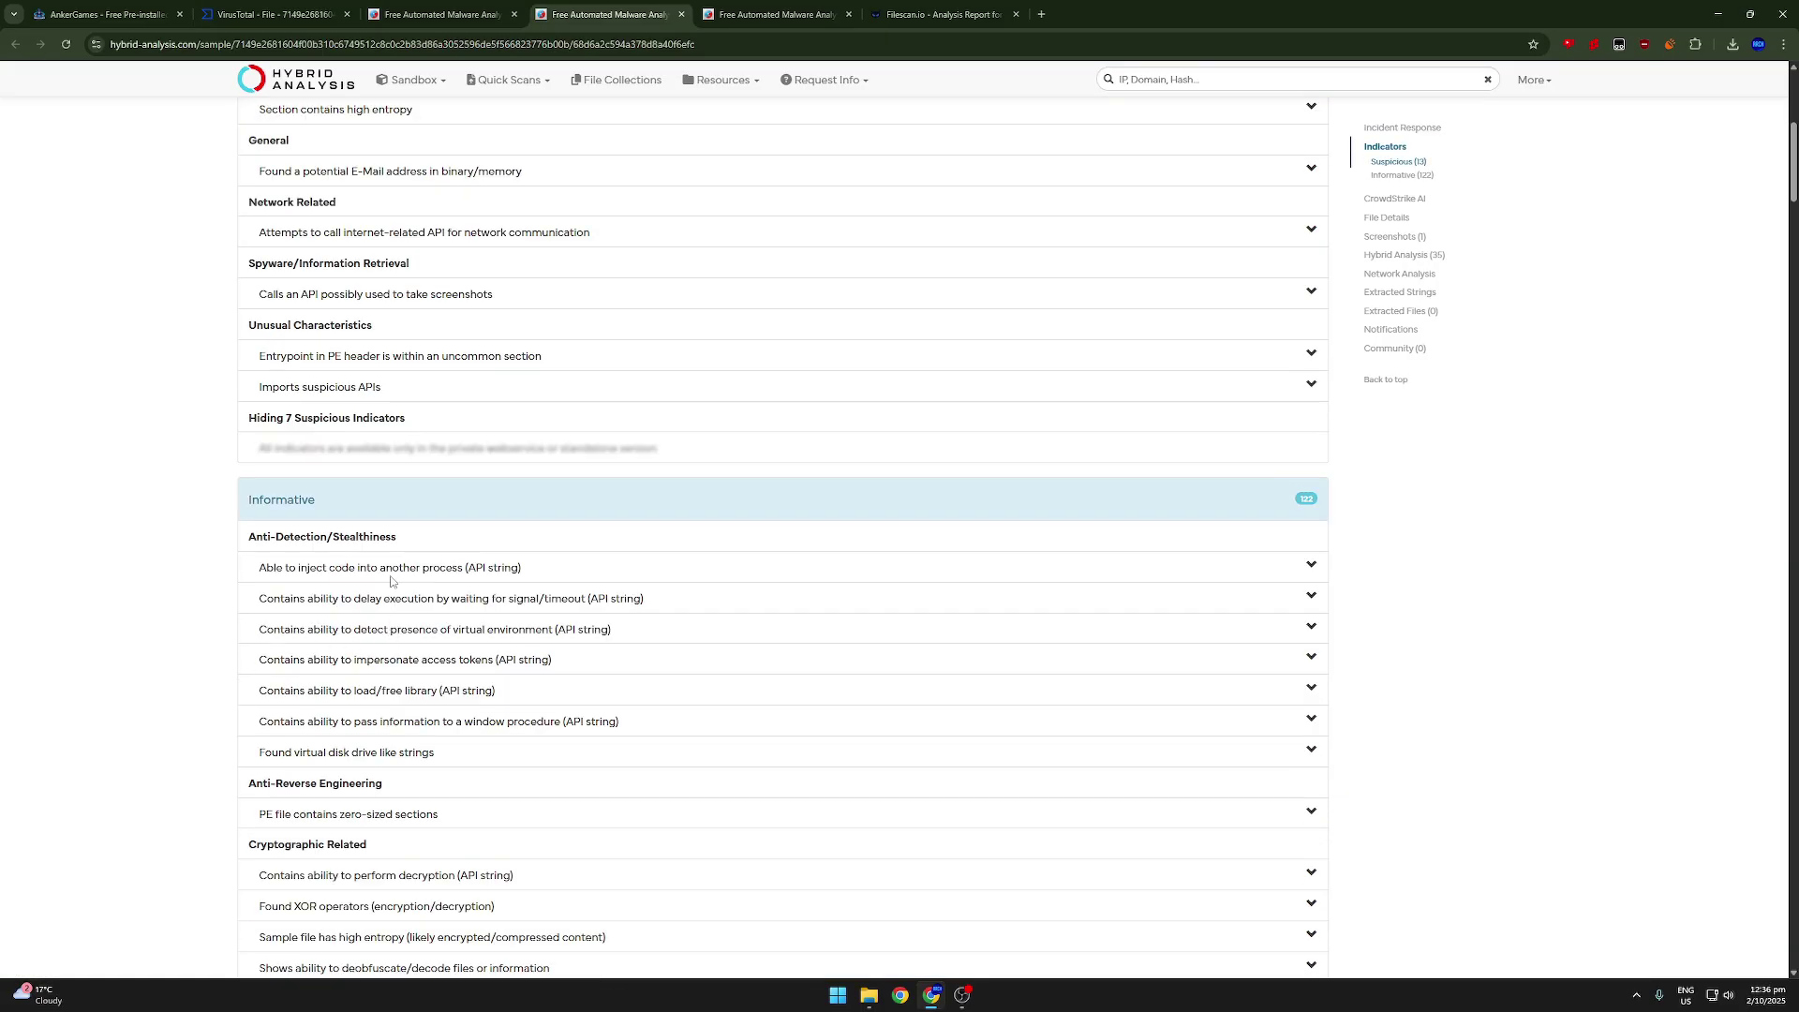
pyautogui.click(472, 573)
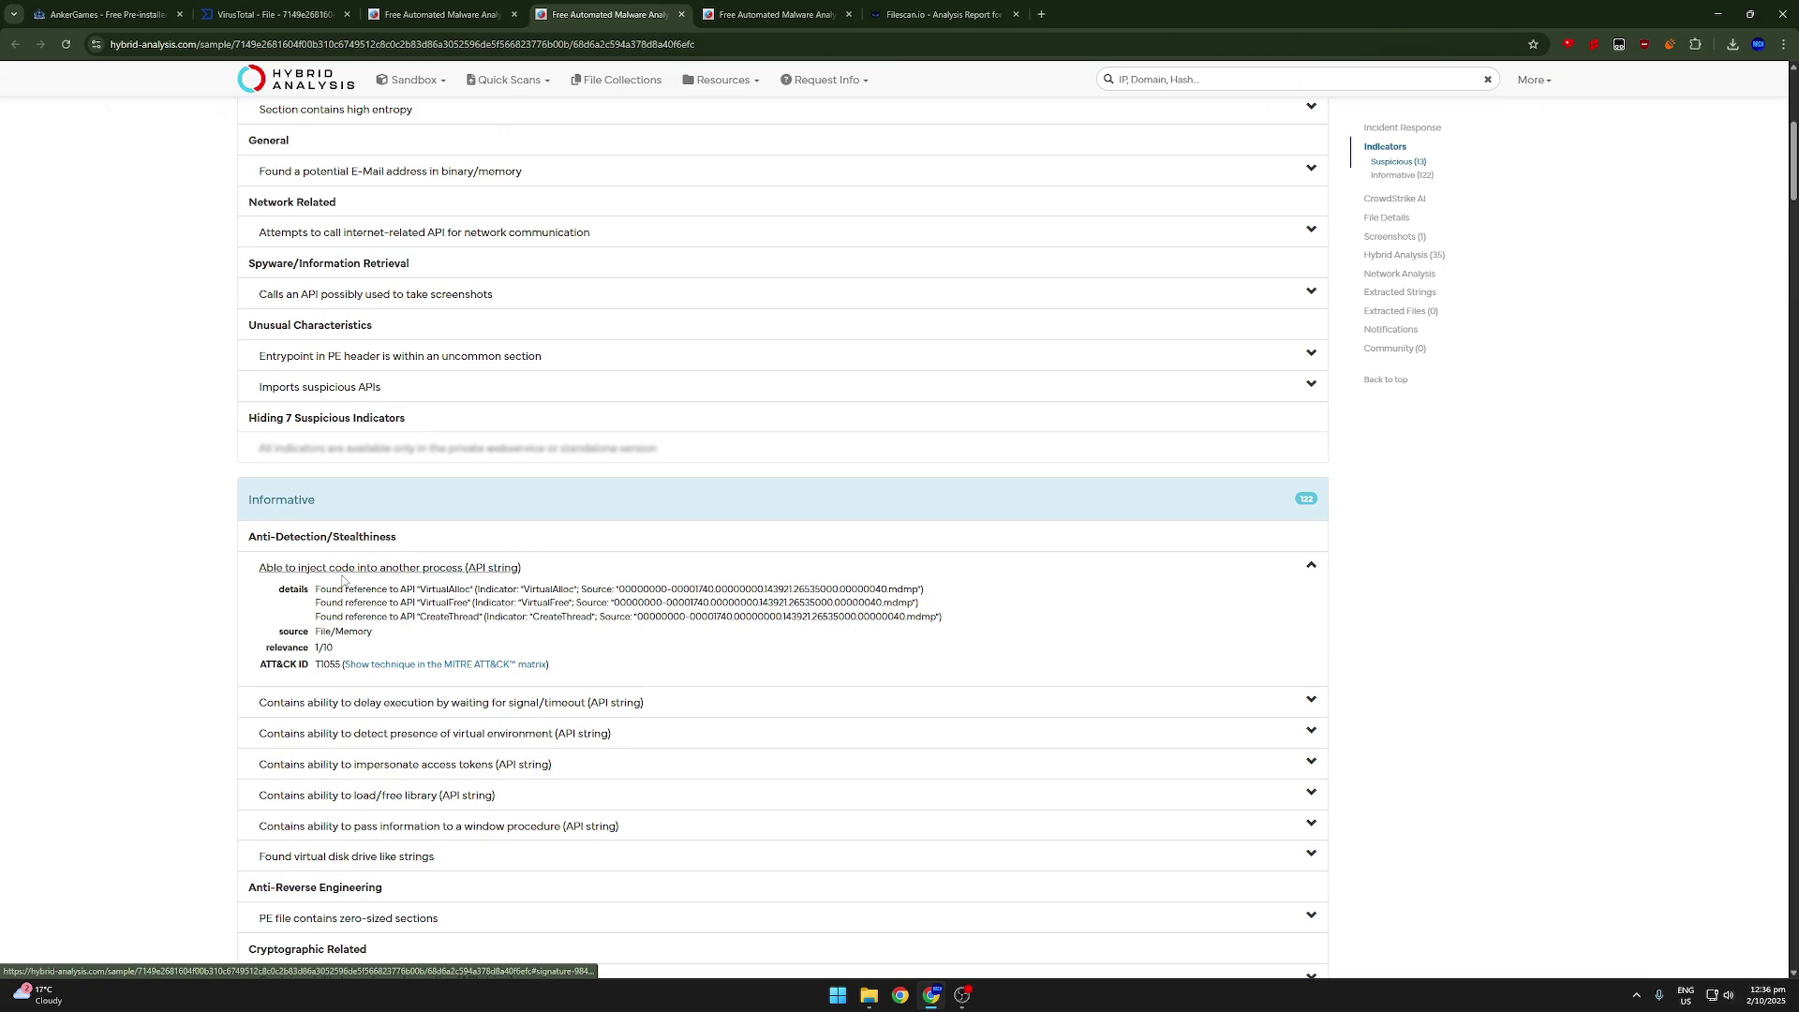
pyautogui.click(370, 568)
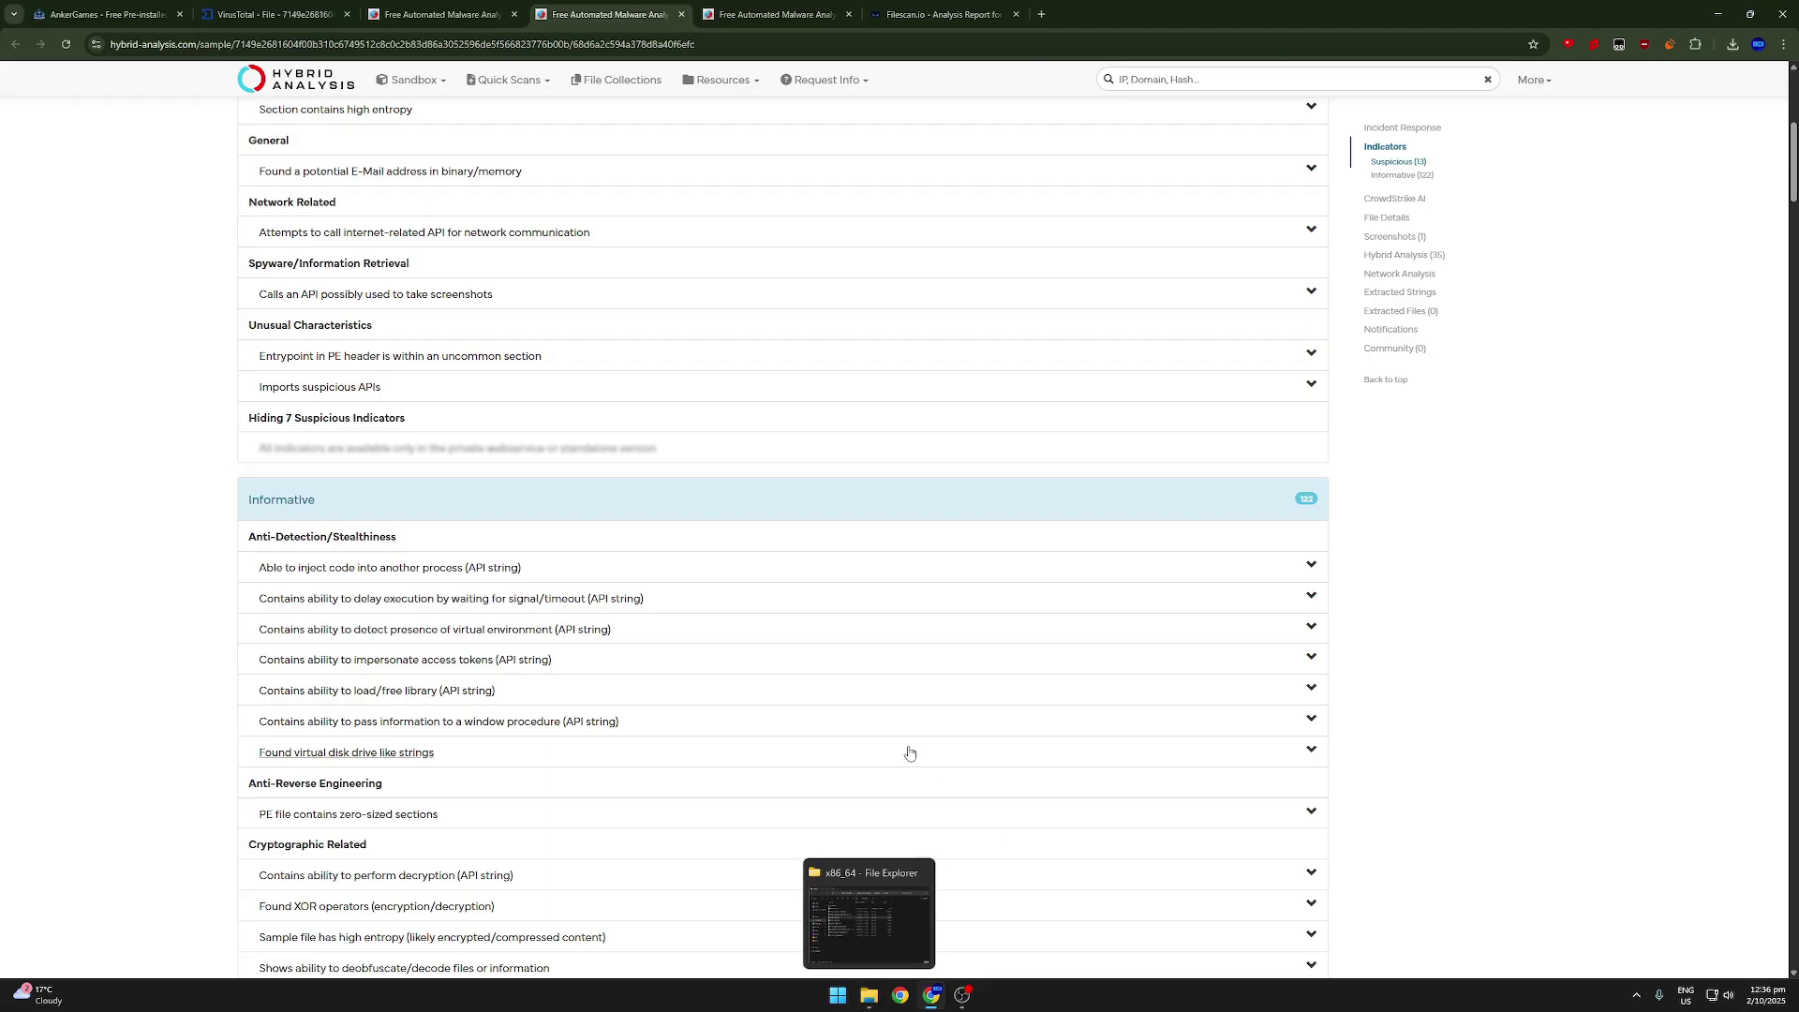
pyautogui.click(468, 569)
pyautogui.click(453, 569)
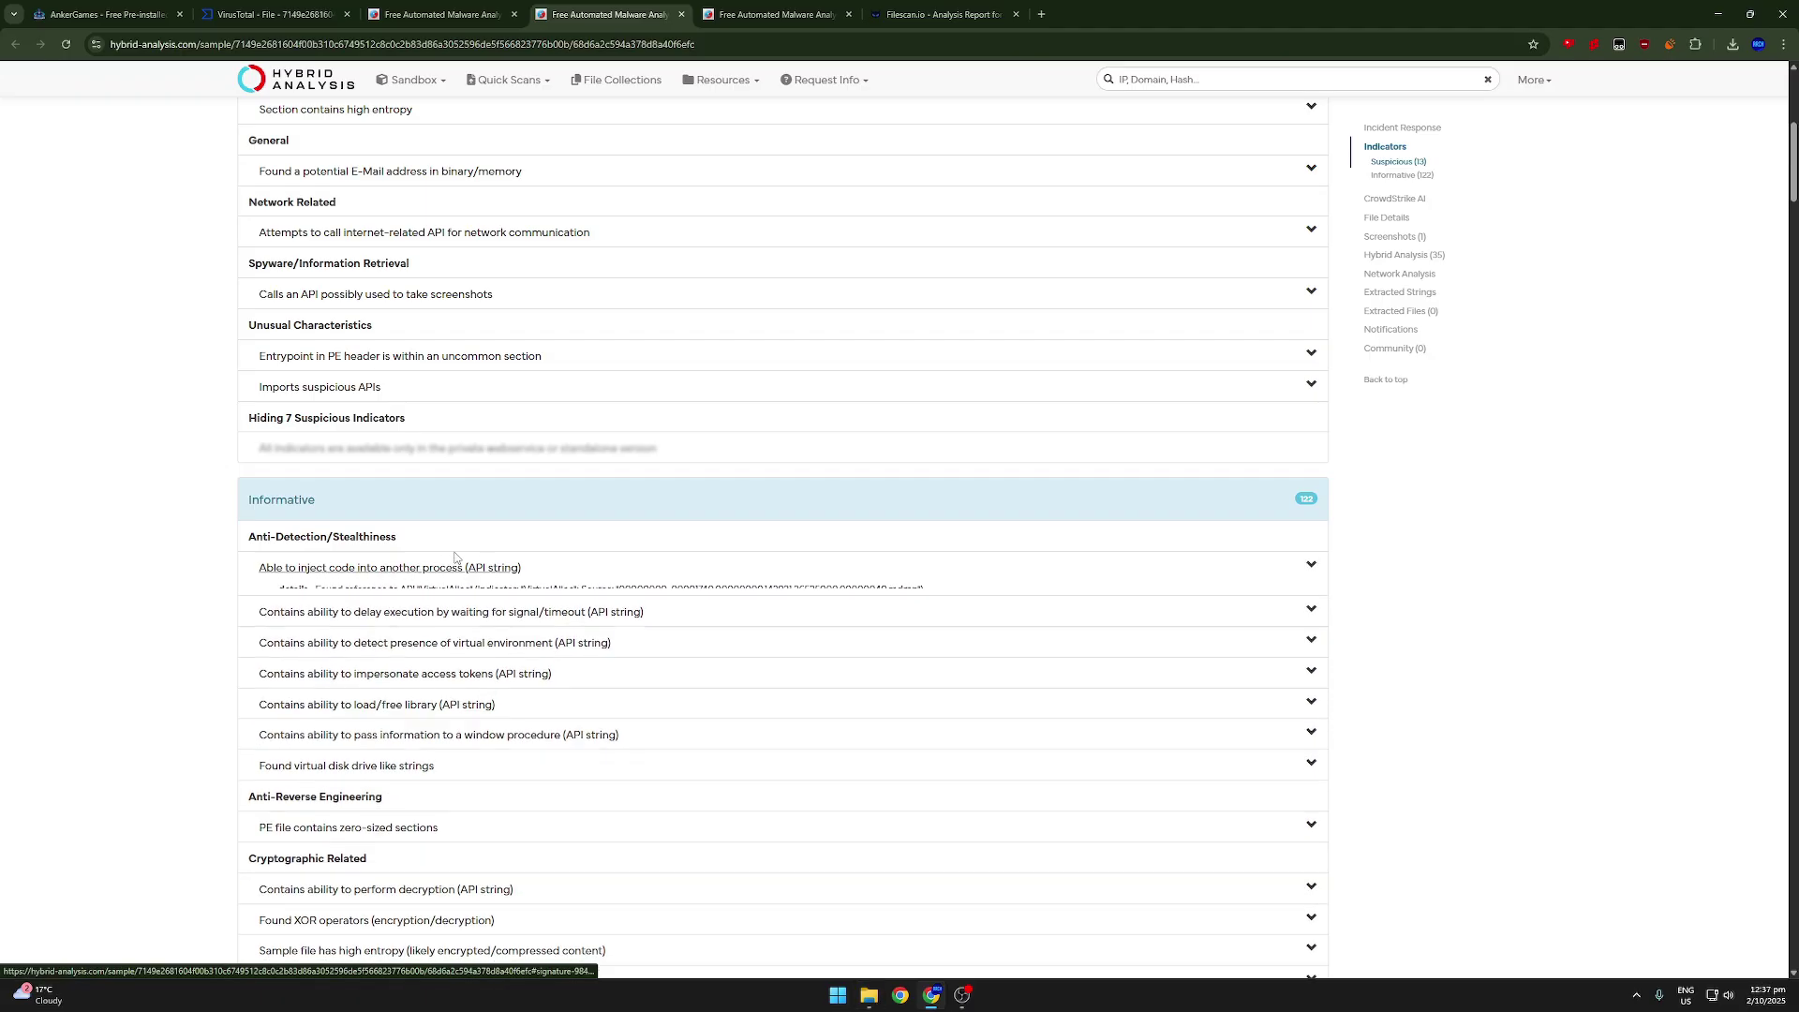
pyautogui.click(560, 601)
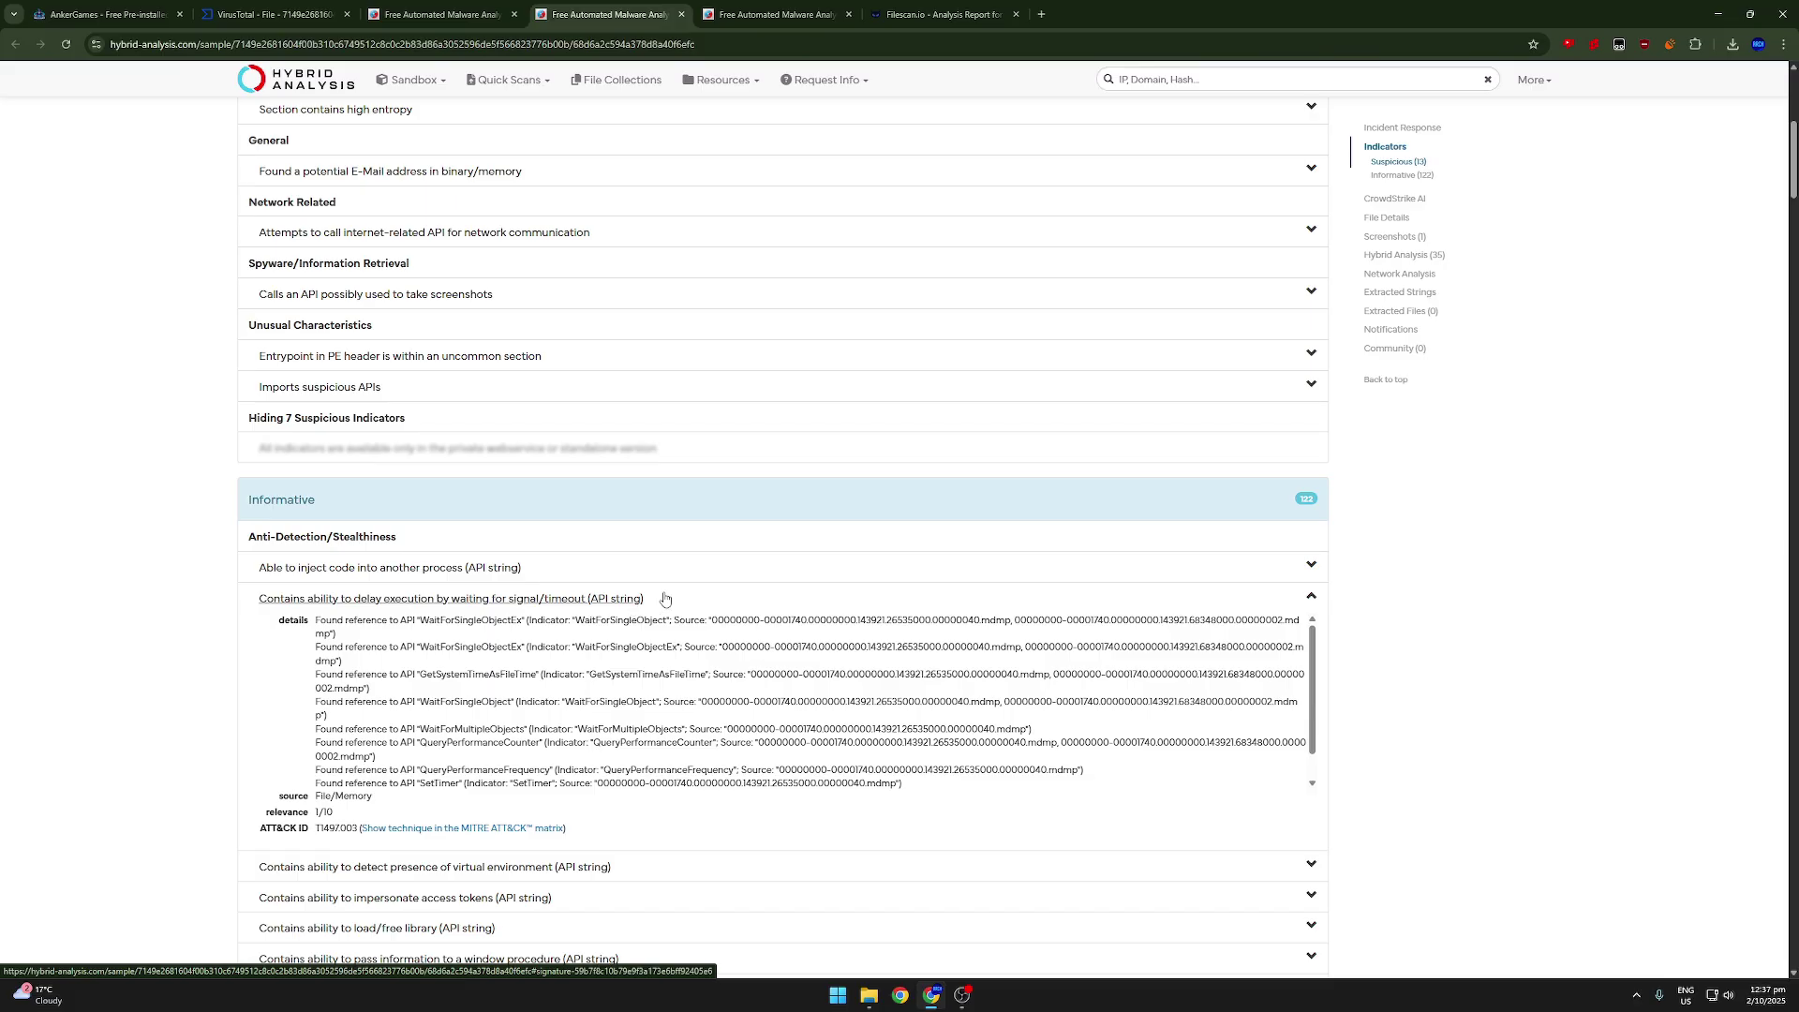
pyautogui.click(600, 603)
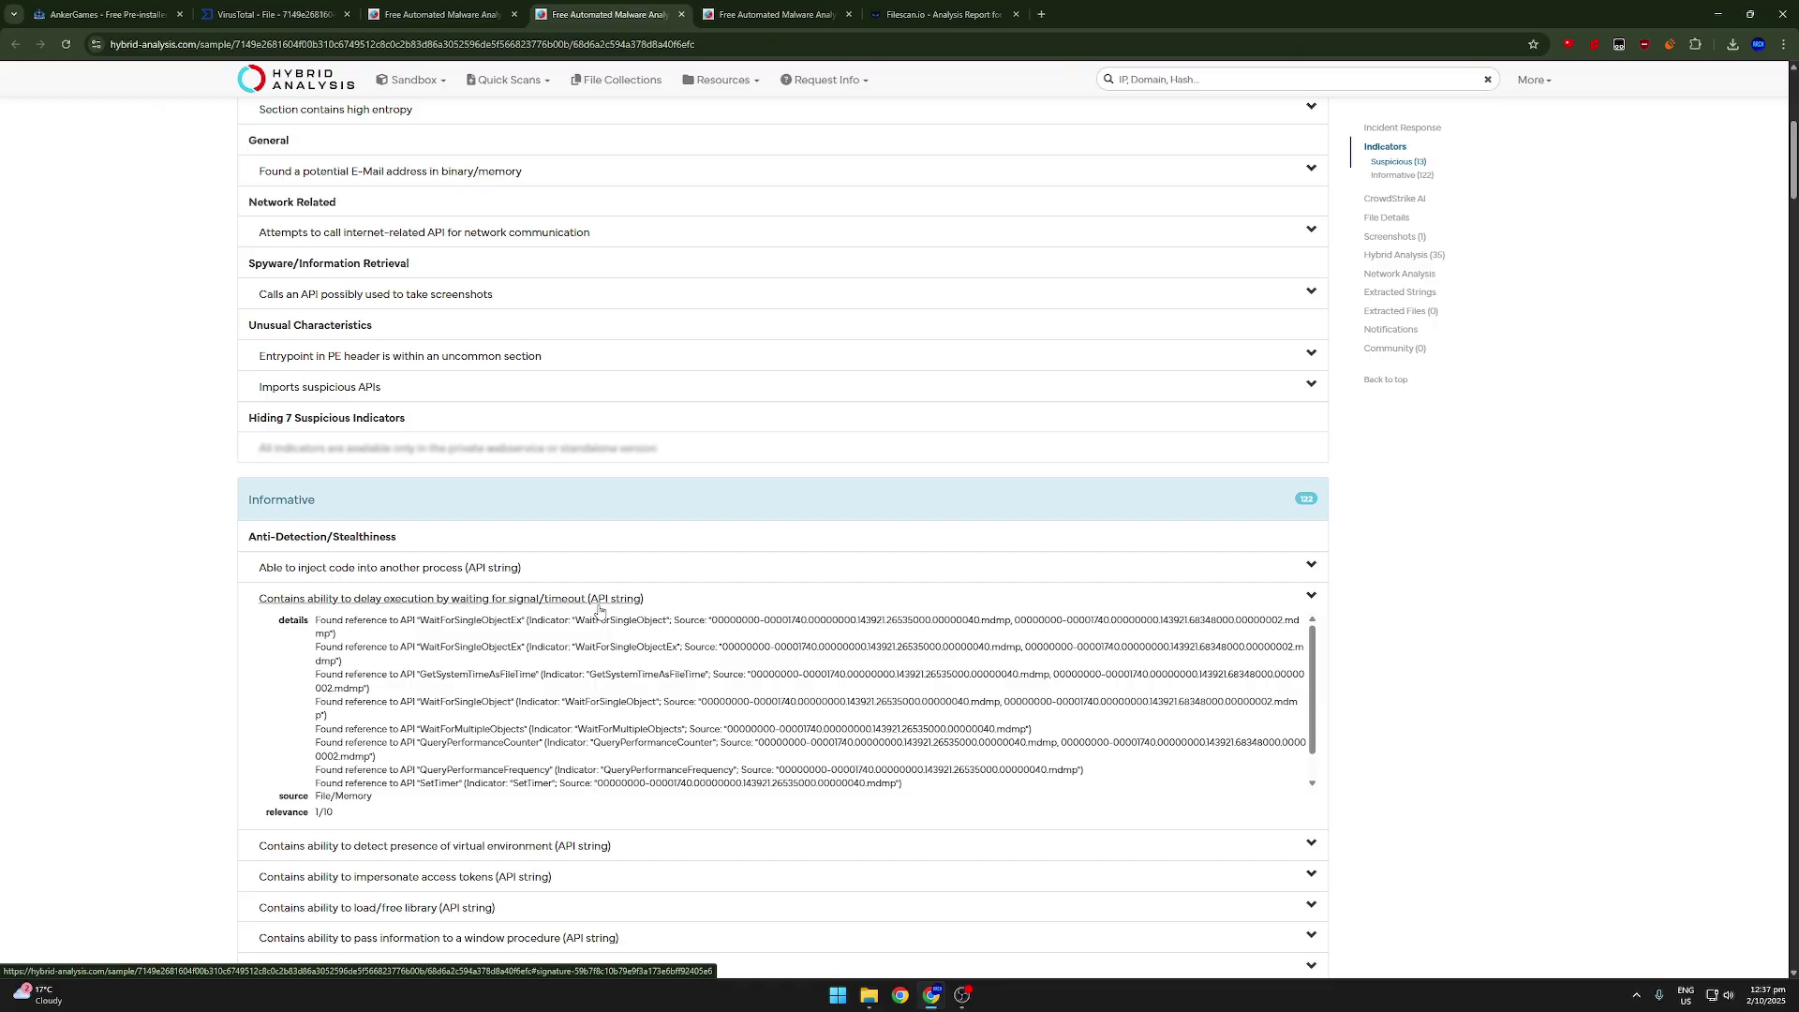
pyautogui.click(267, 603)
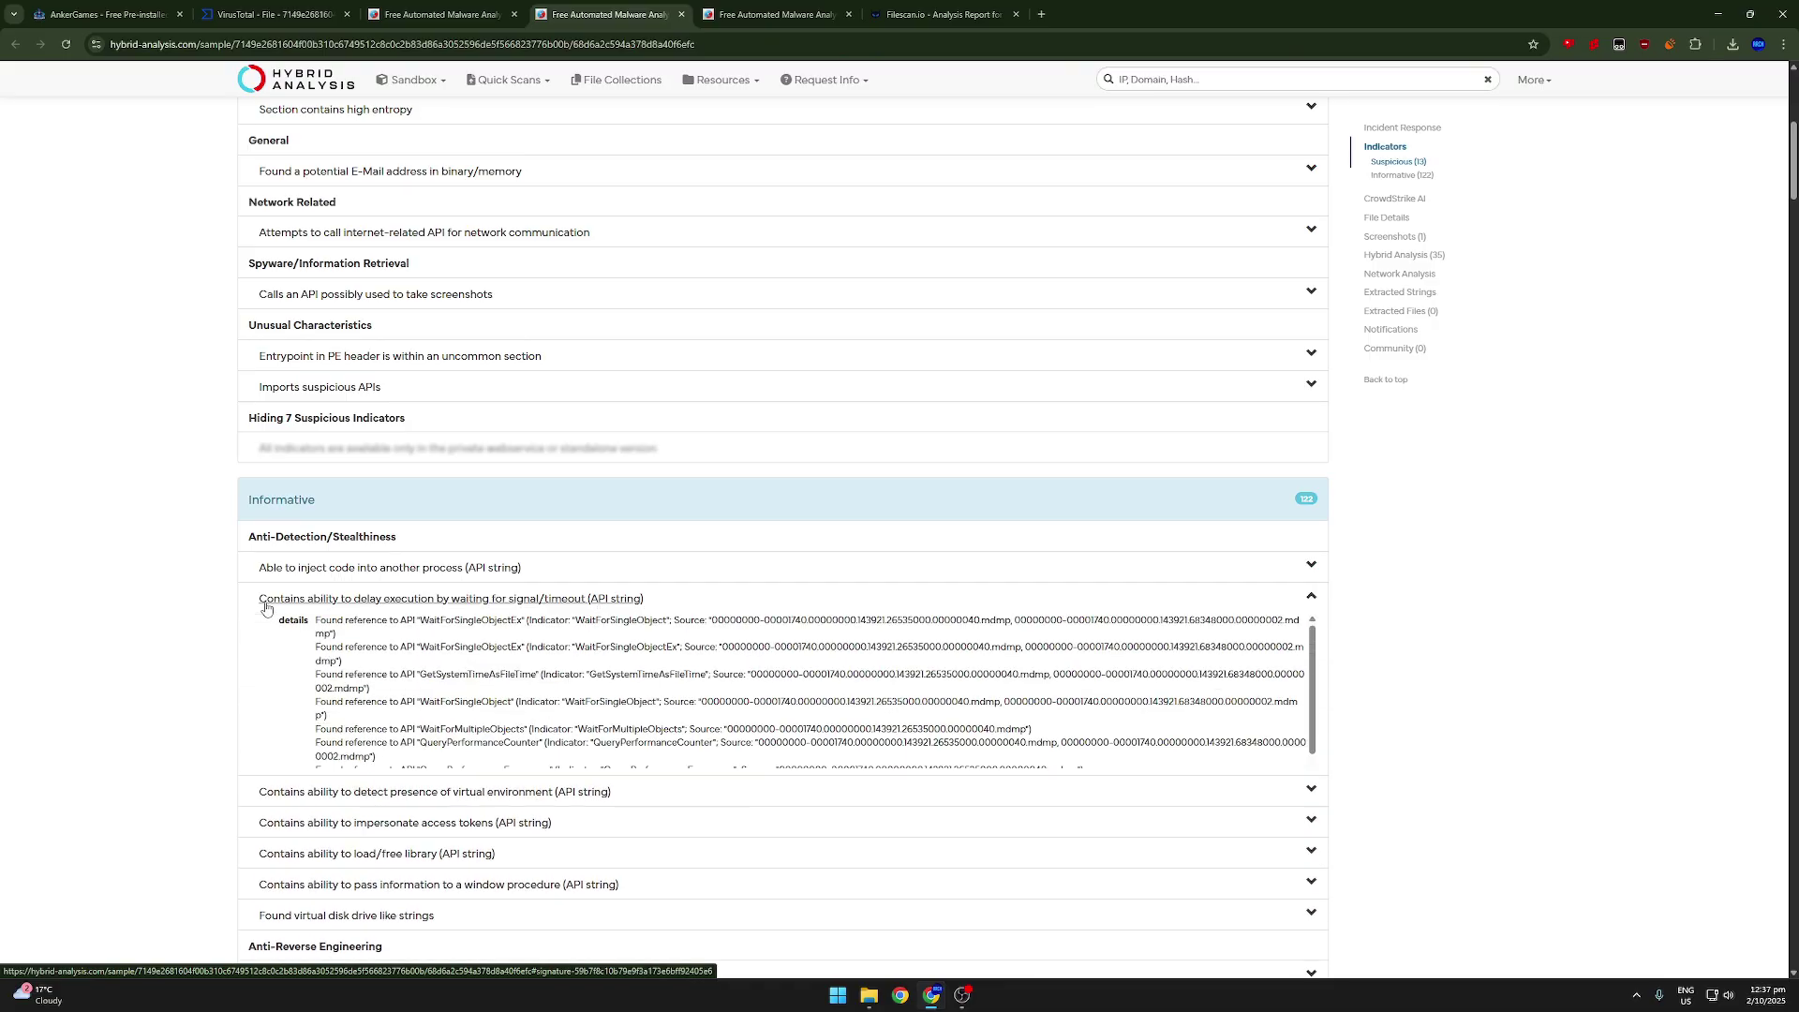
pyautogui.click(337, 598)
pyautogui.scroll(-1, 238, 599)
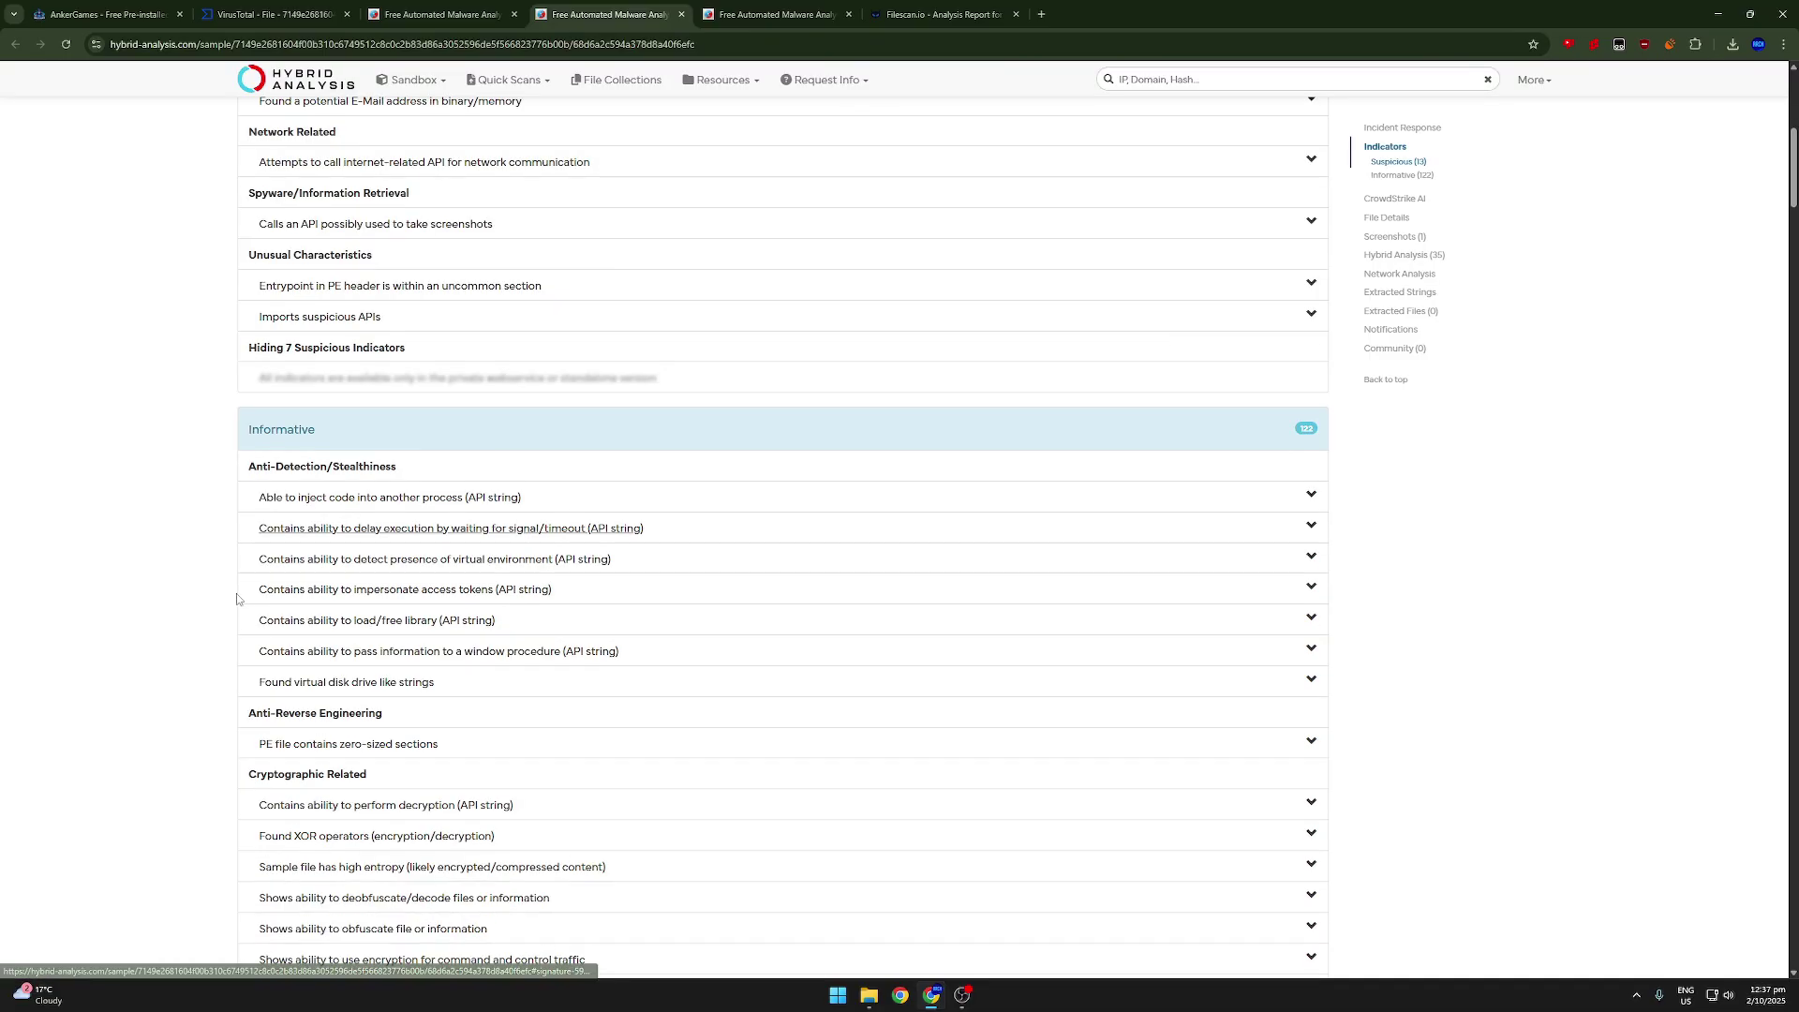
pyautogui.click(386, 594)
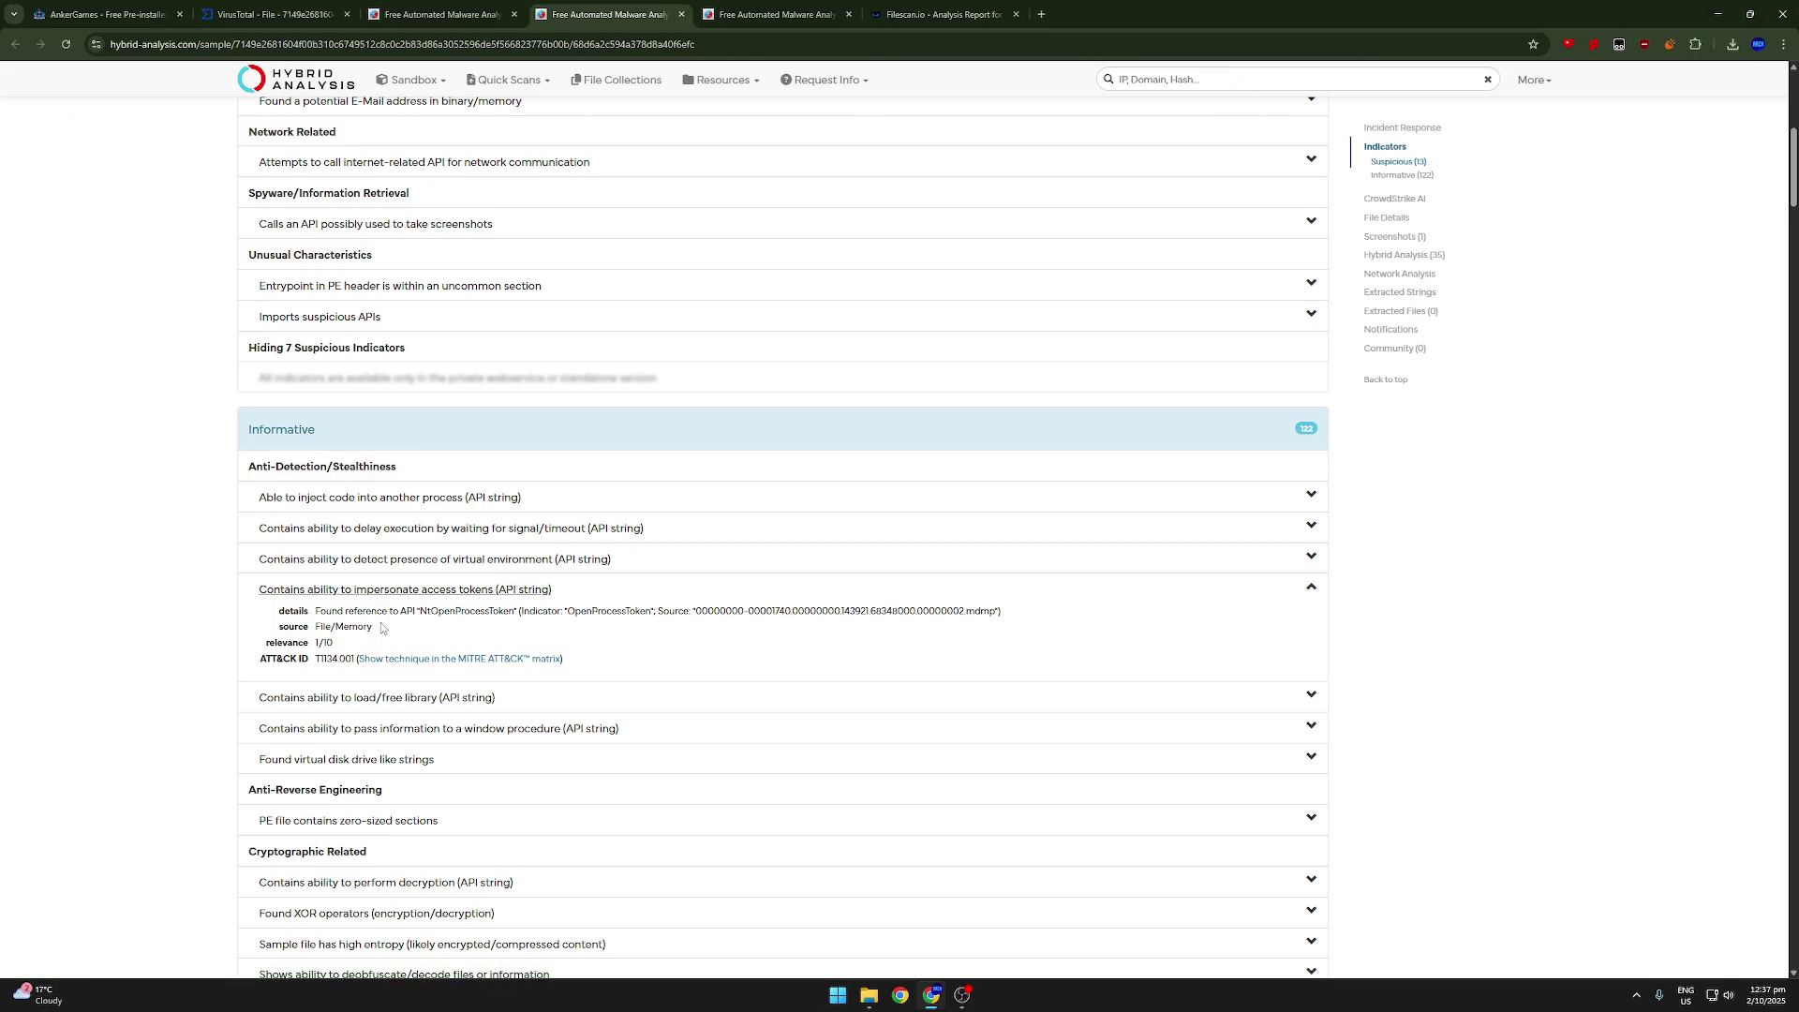
pyautogui.click(467, 589)
pyautogui.scroll(-2, 251, 623)
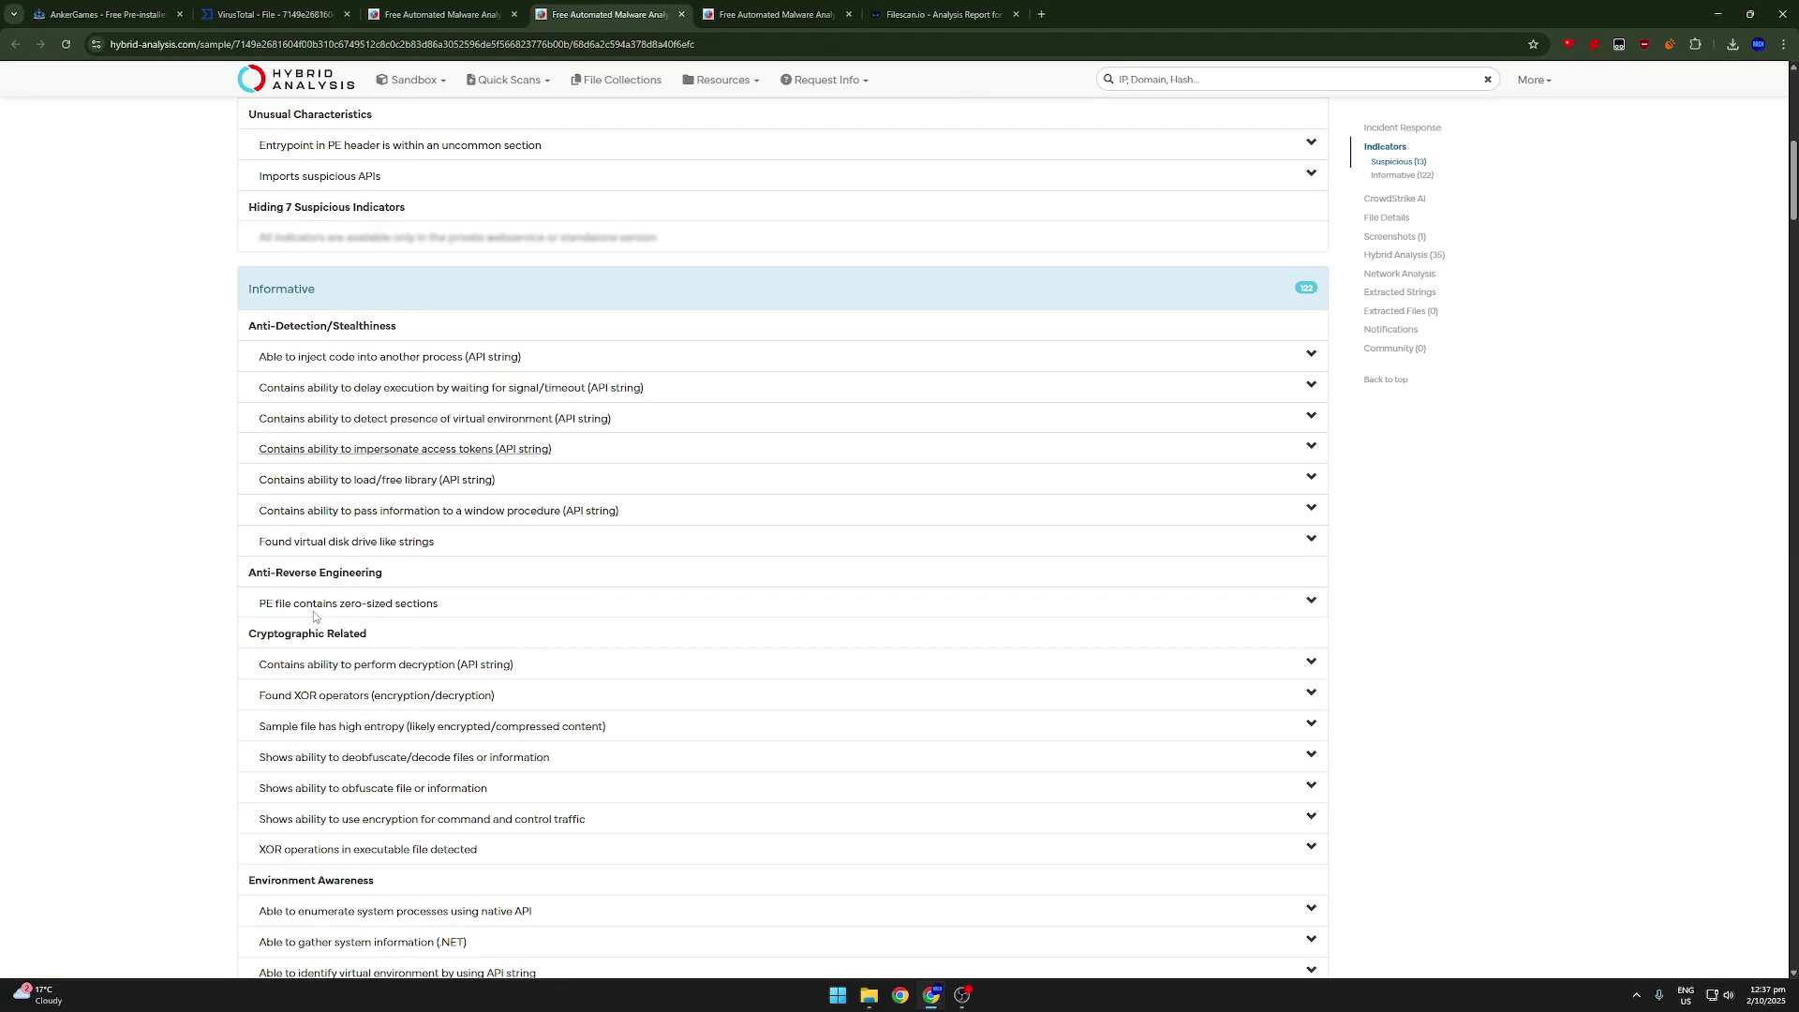
pyautogui.click(375, 607)
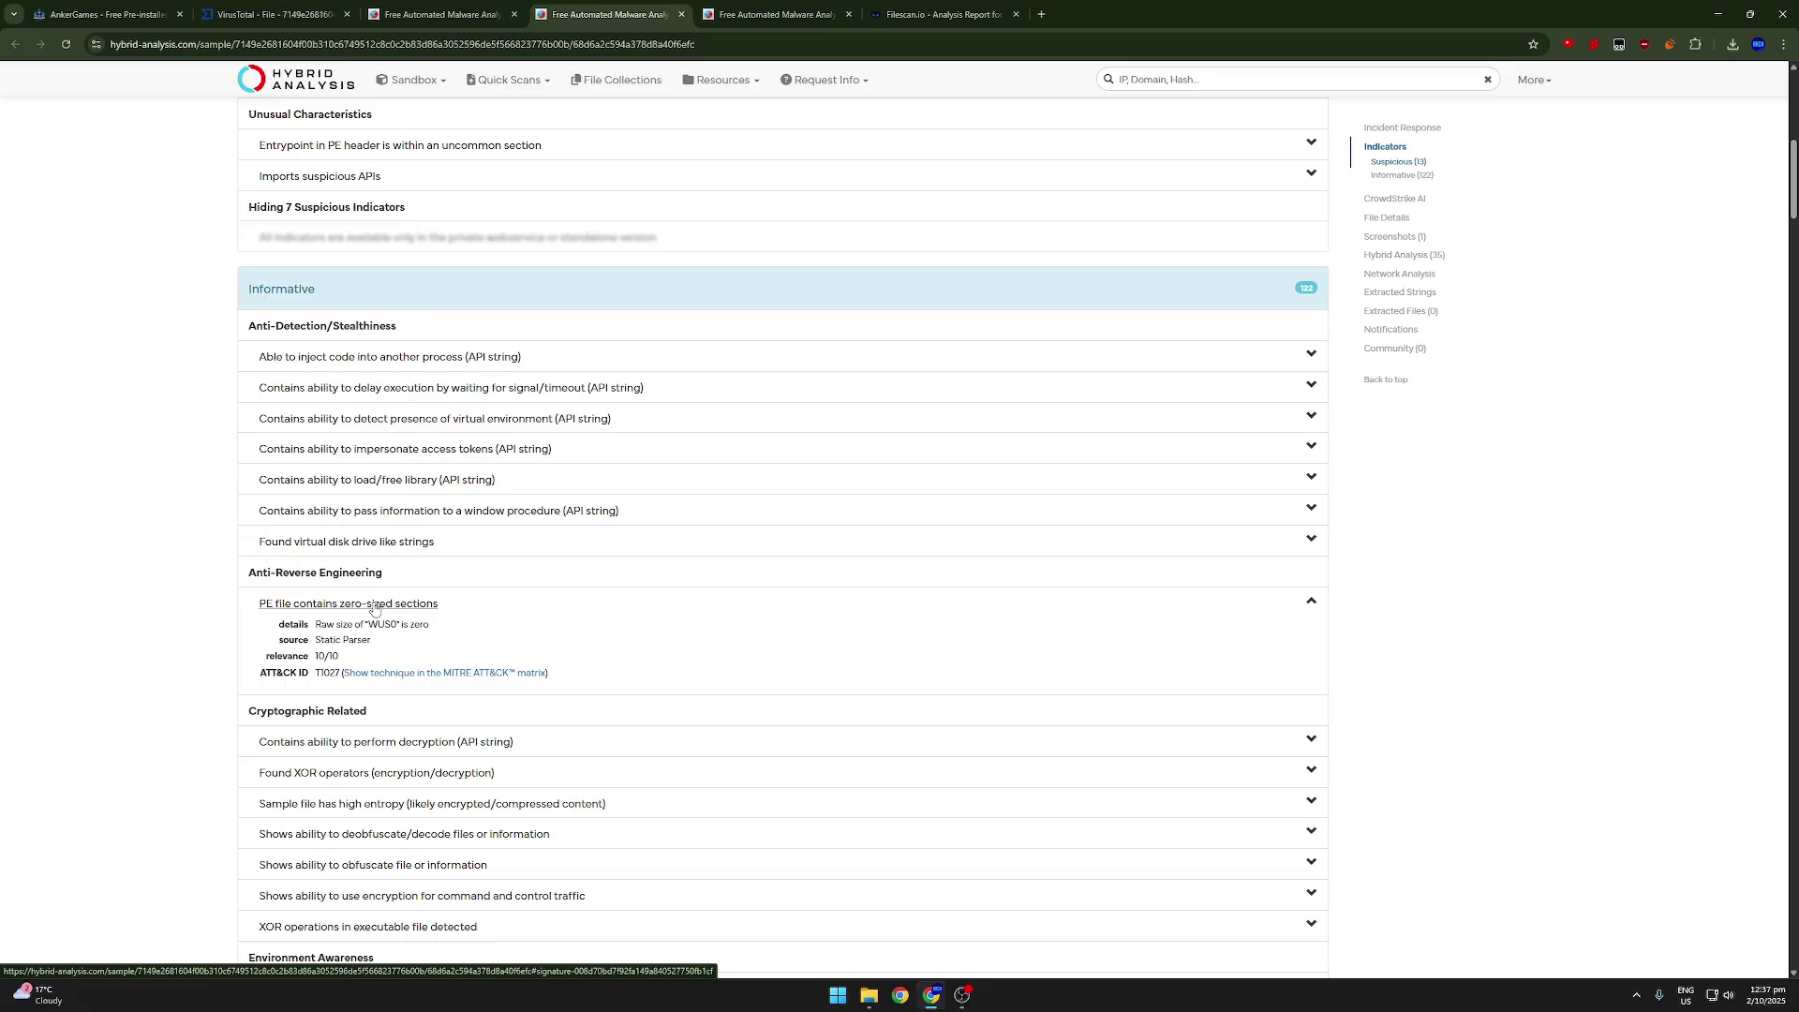
pyautogui.click(374, 607)
pyautogui.moveTo(391, 639); pyautogui.dragTo(241, 636)
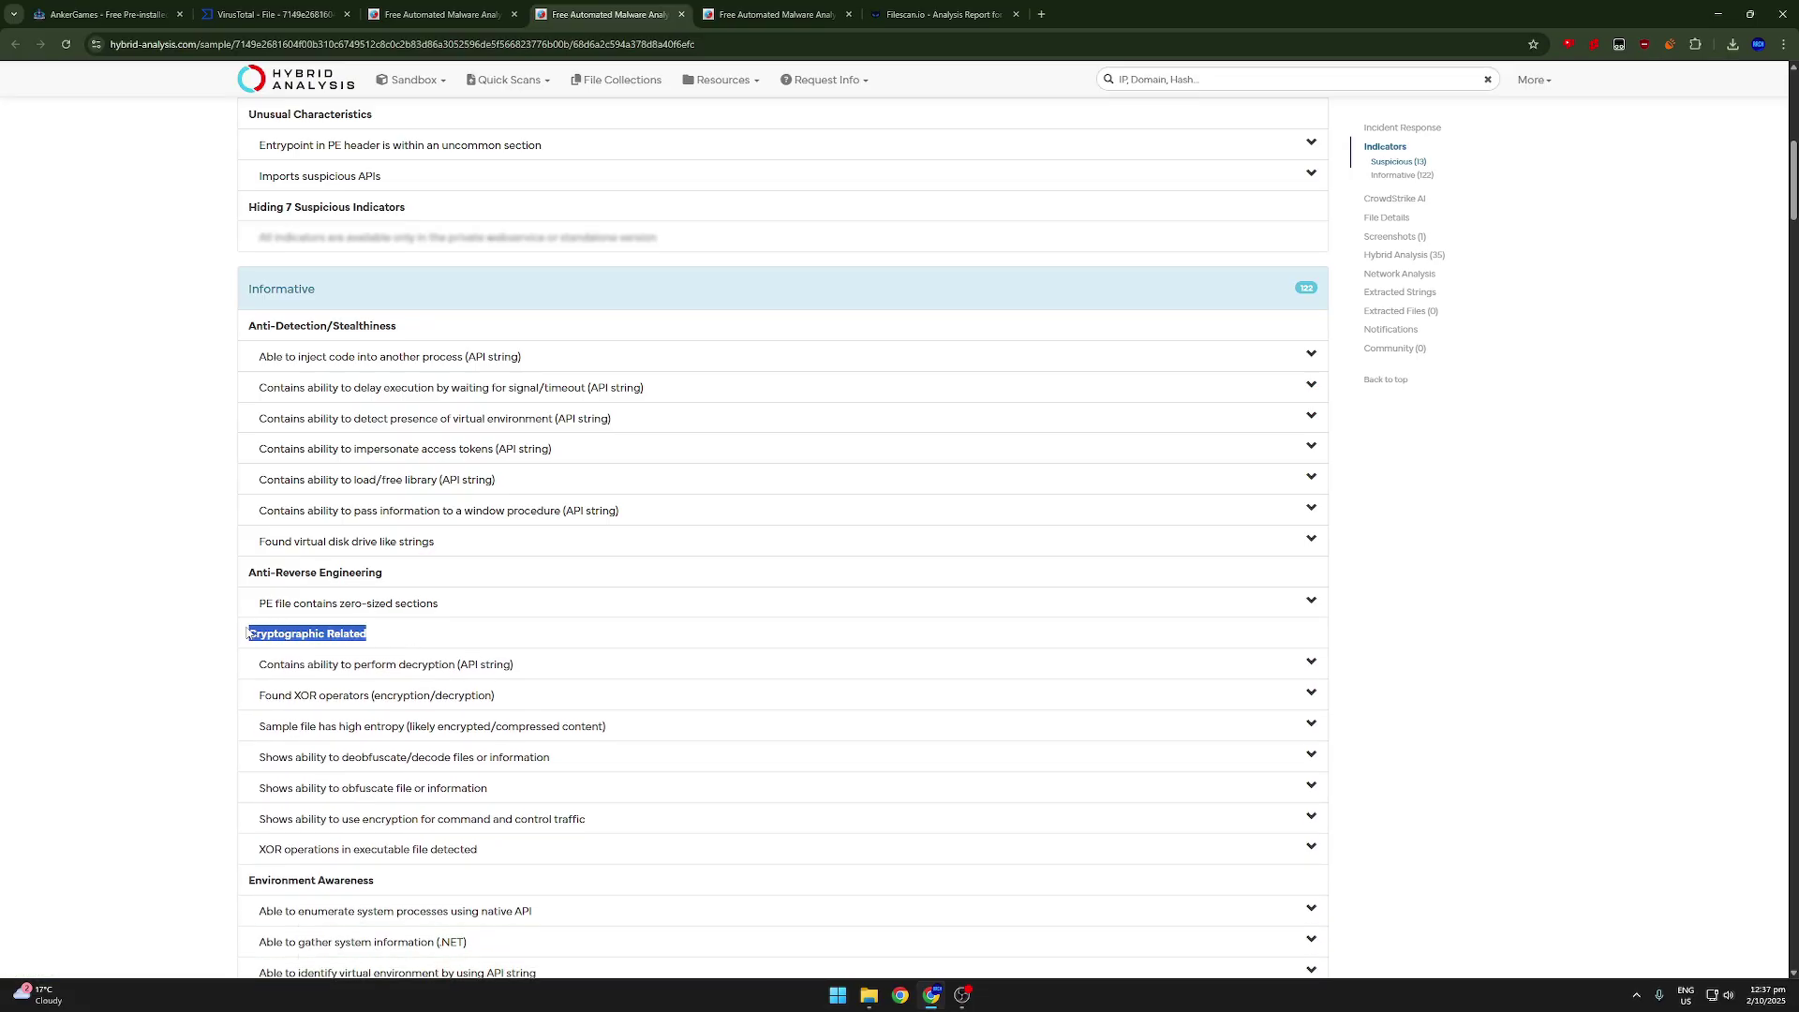
pyautogui.click(192, 647)
pyautogui.scroll(-2, 192, 646)
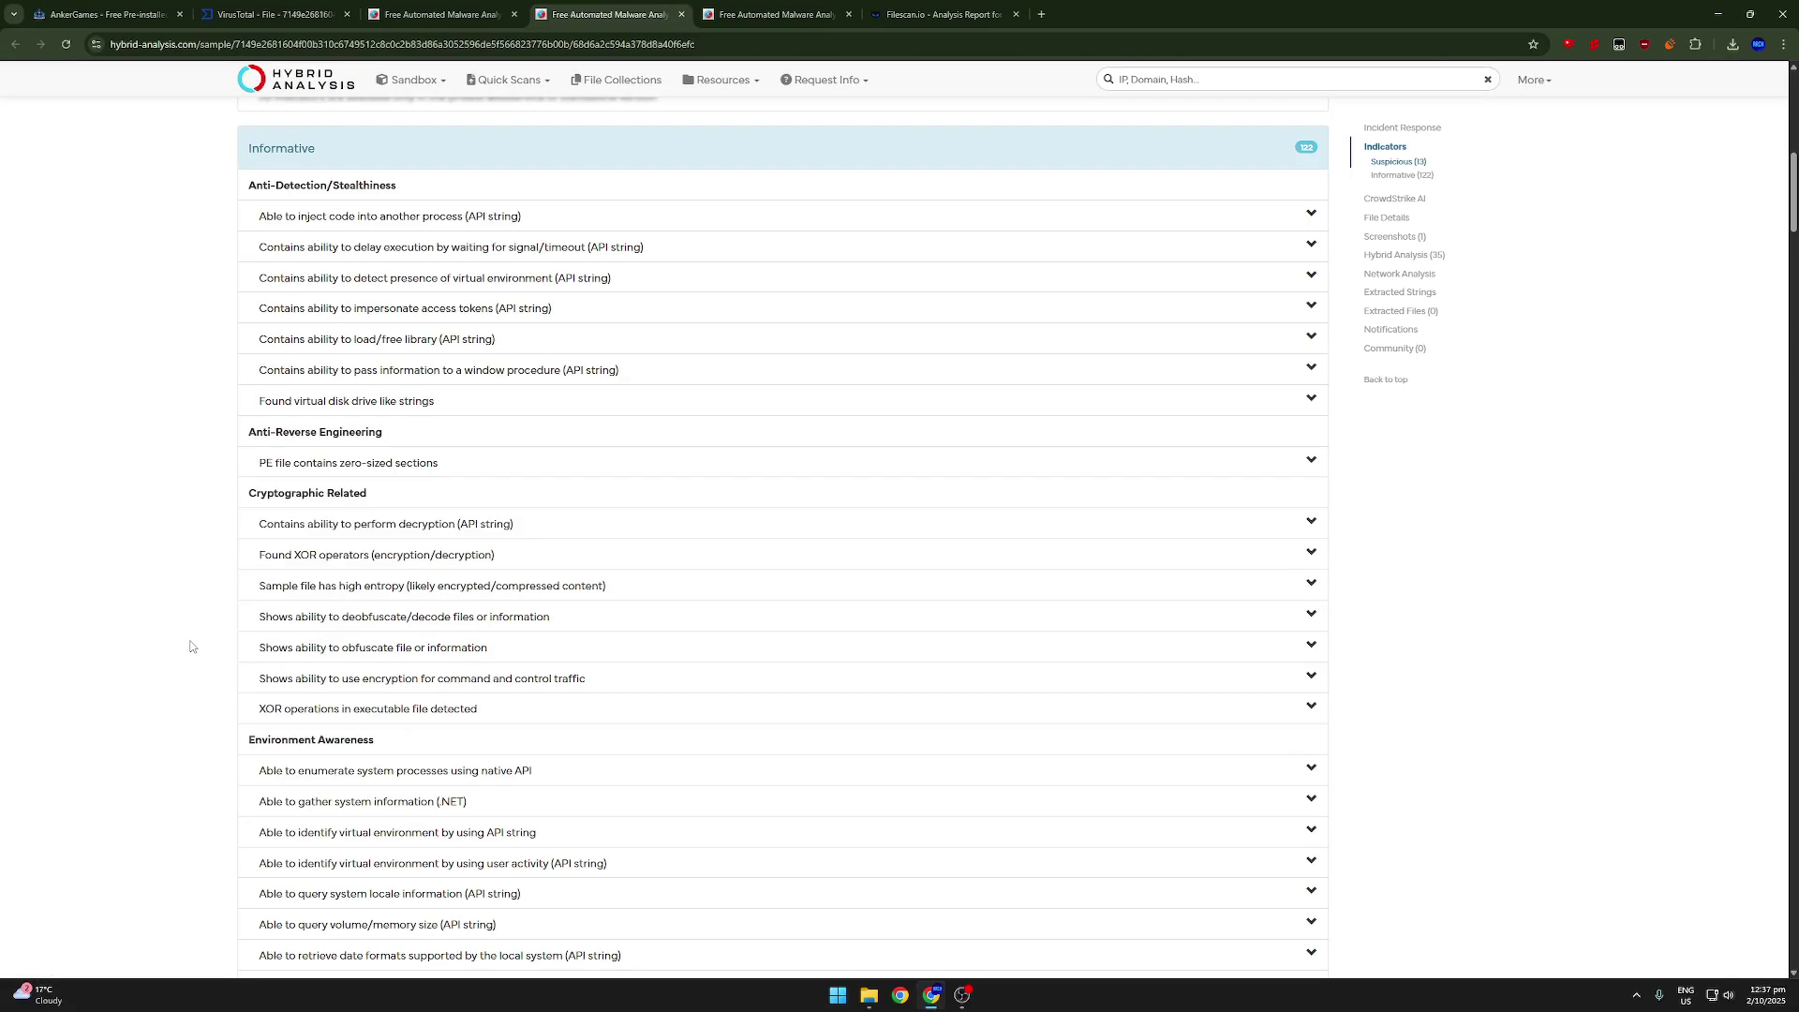
pyautogui.click(335, 530)
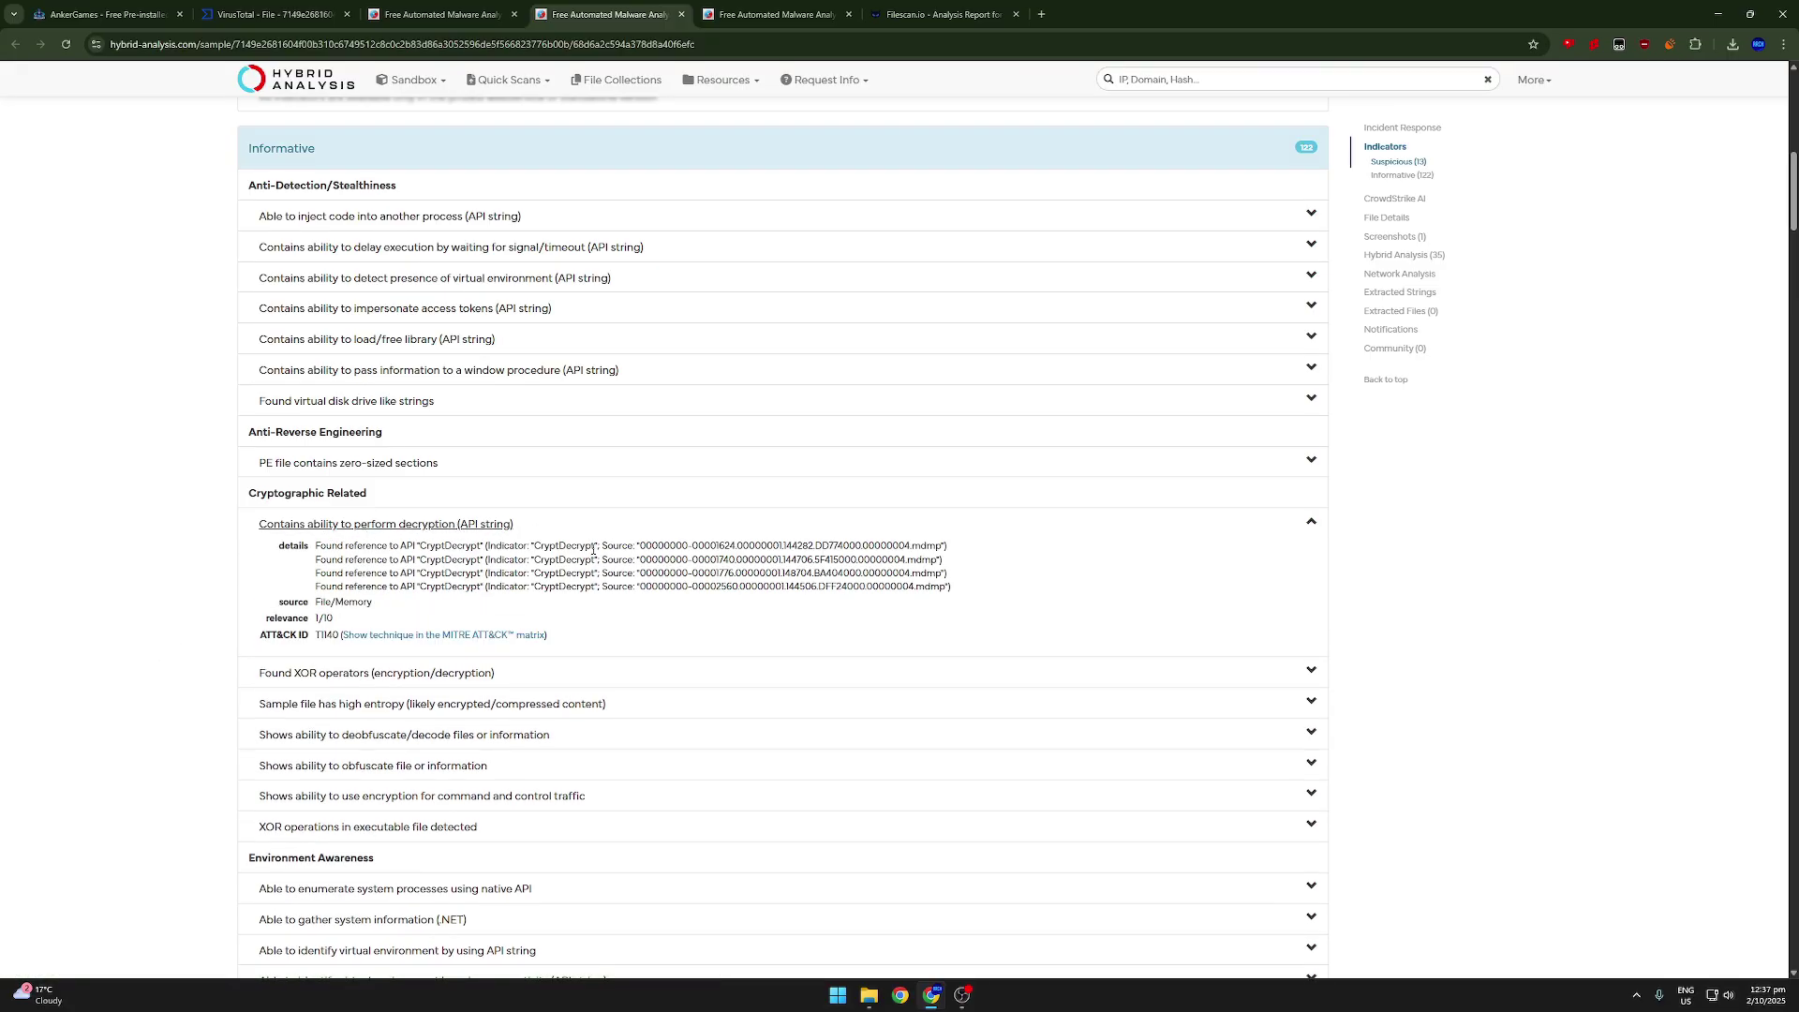
pyautogui.moveTo(596, 544); pyautogui.dragTo(534, 547)
pyautogui.click(585, 555)
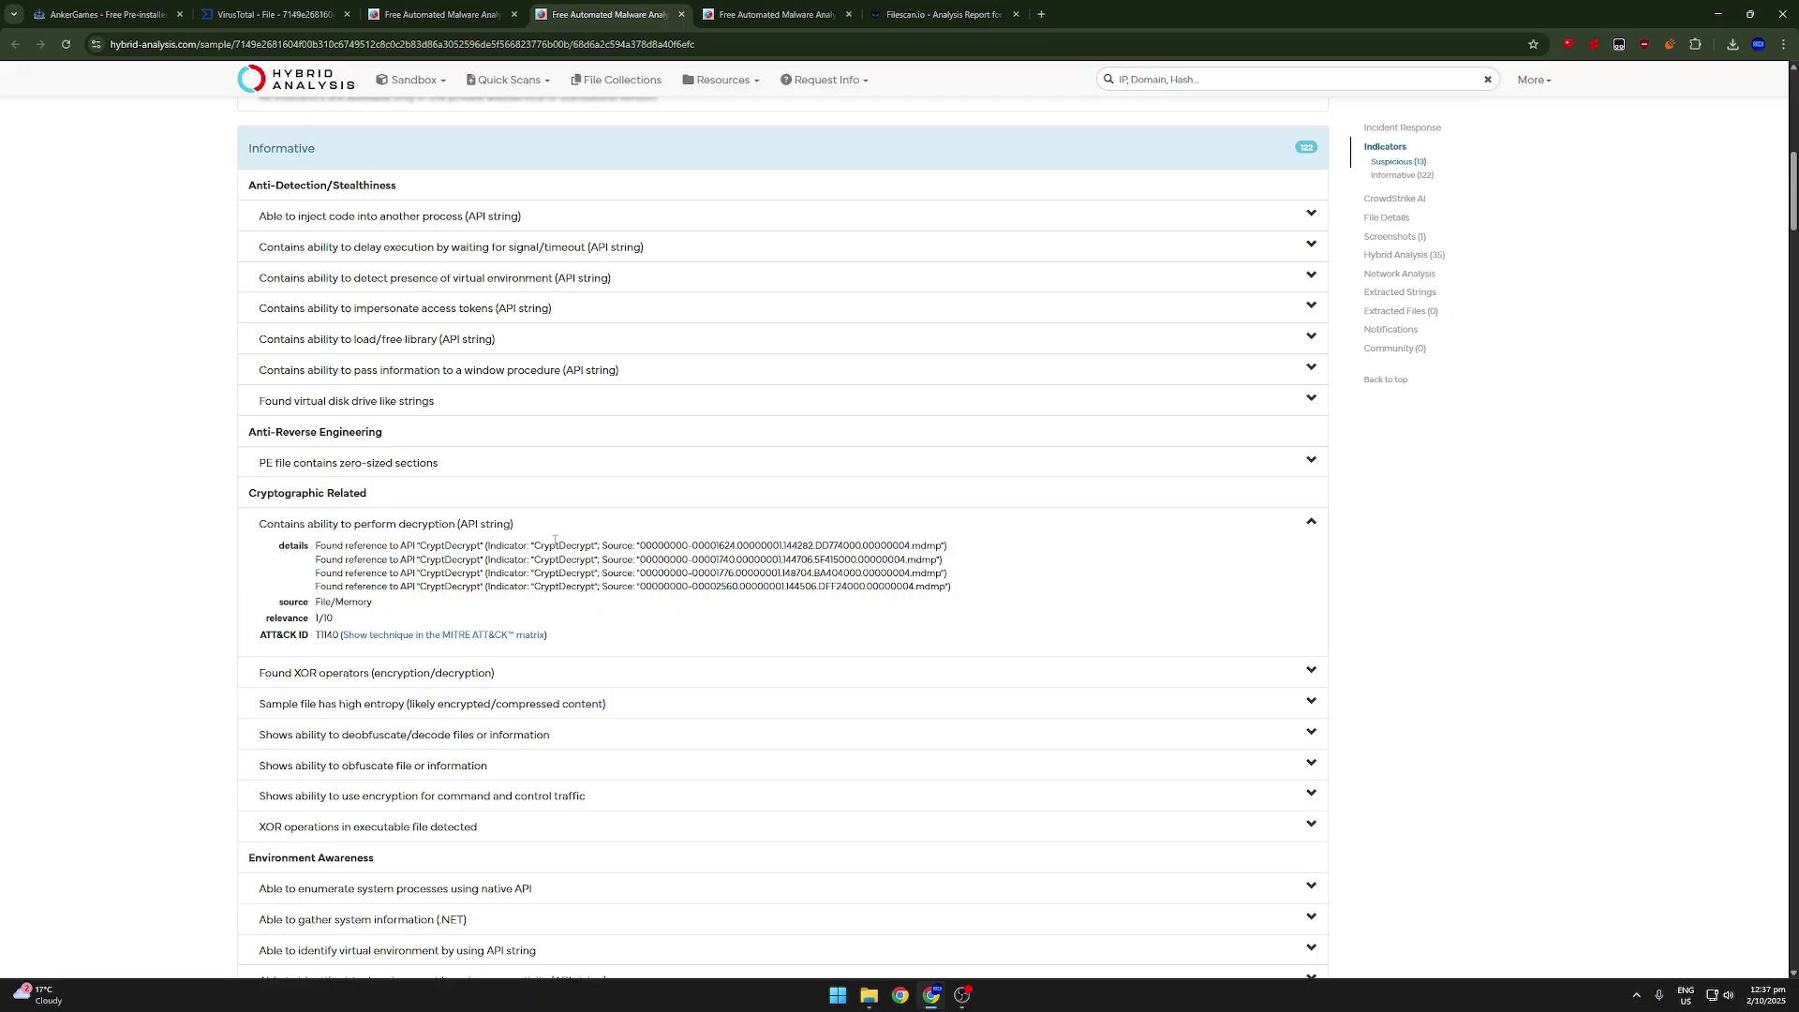
pyautogui.click(501, 526)
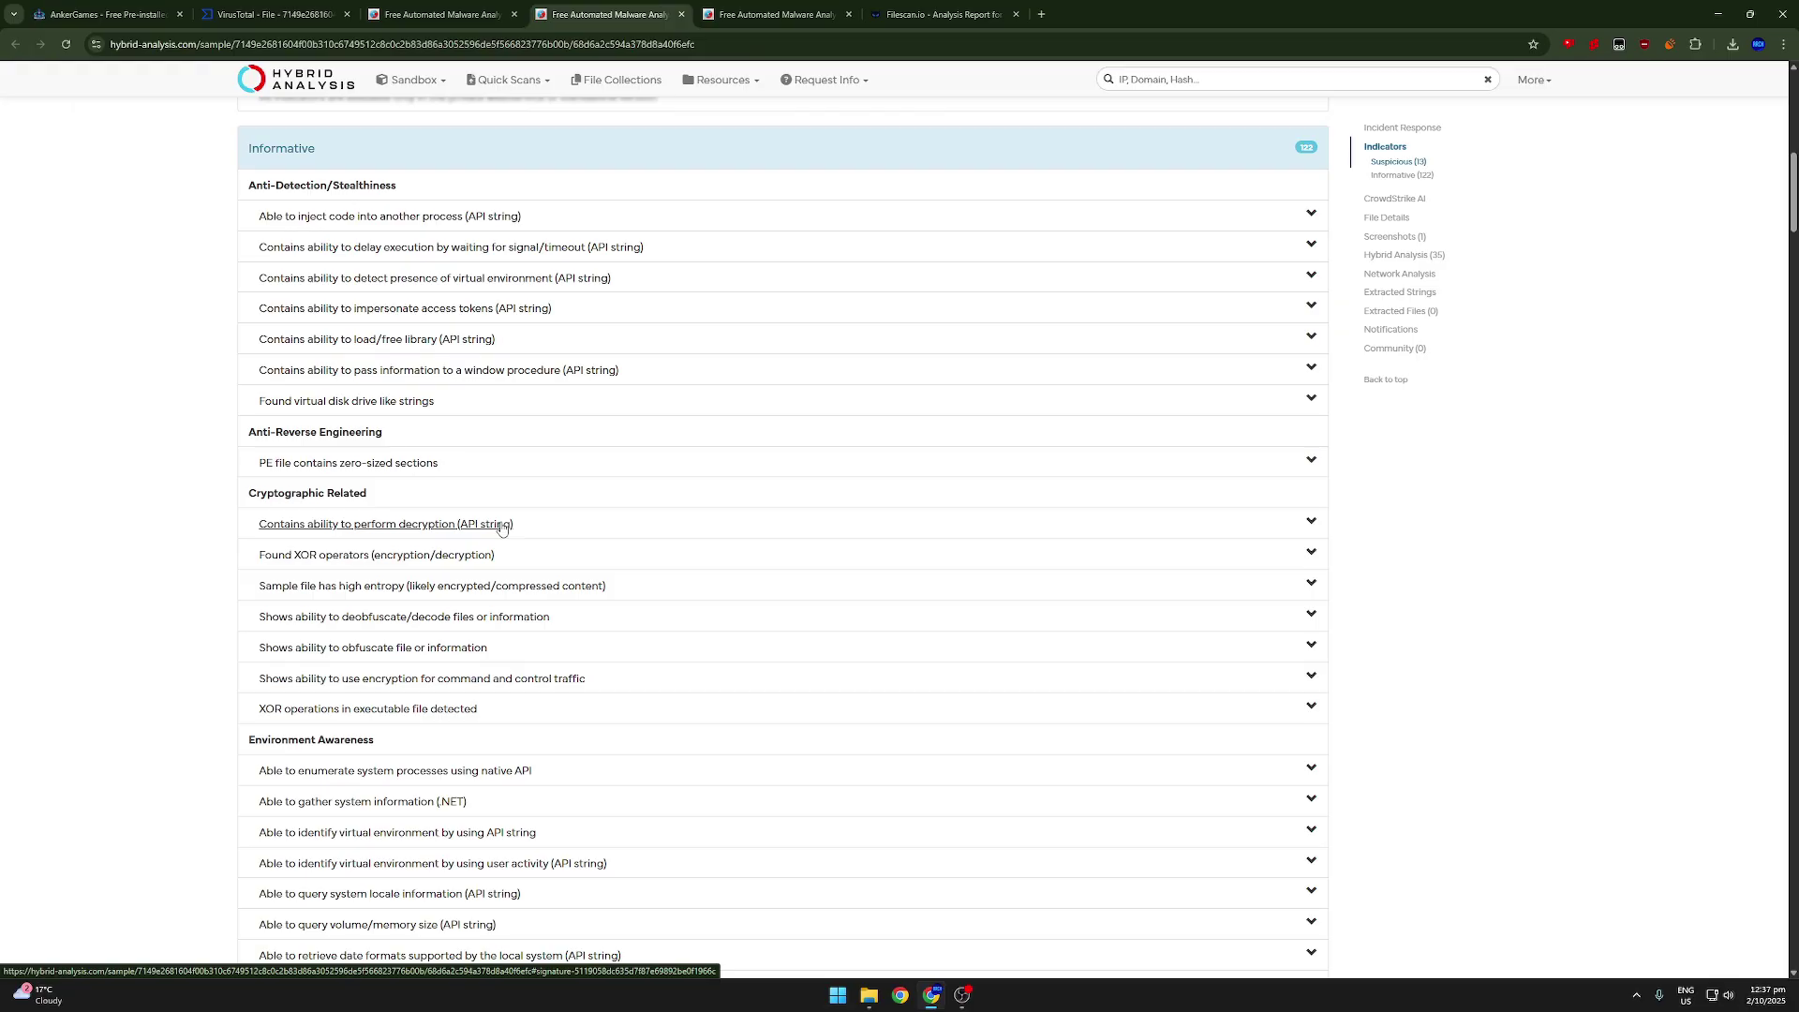
pyautogui.scroll(-10, 459, 591)
pyautogui.click(423, 643)
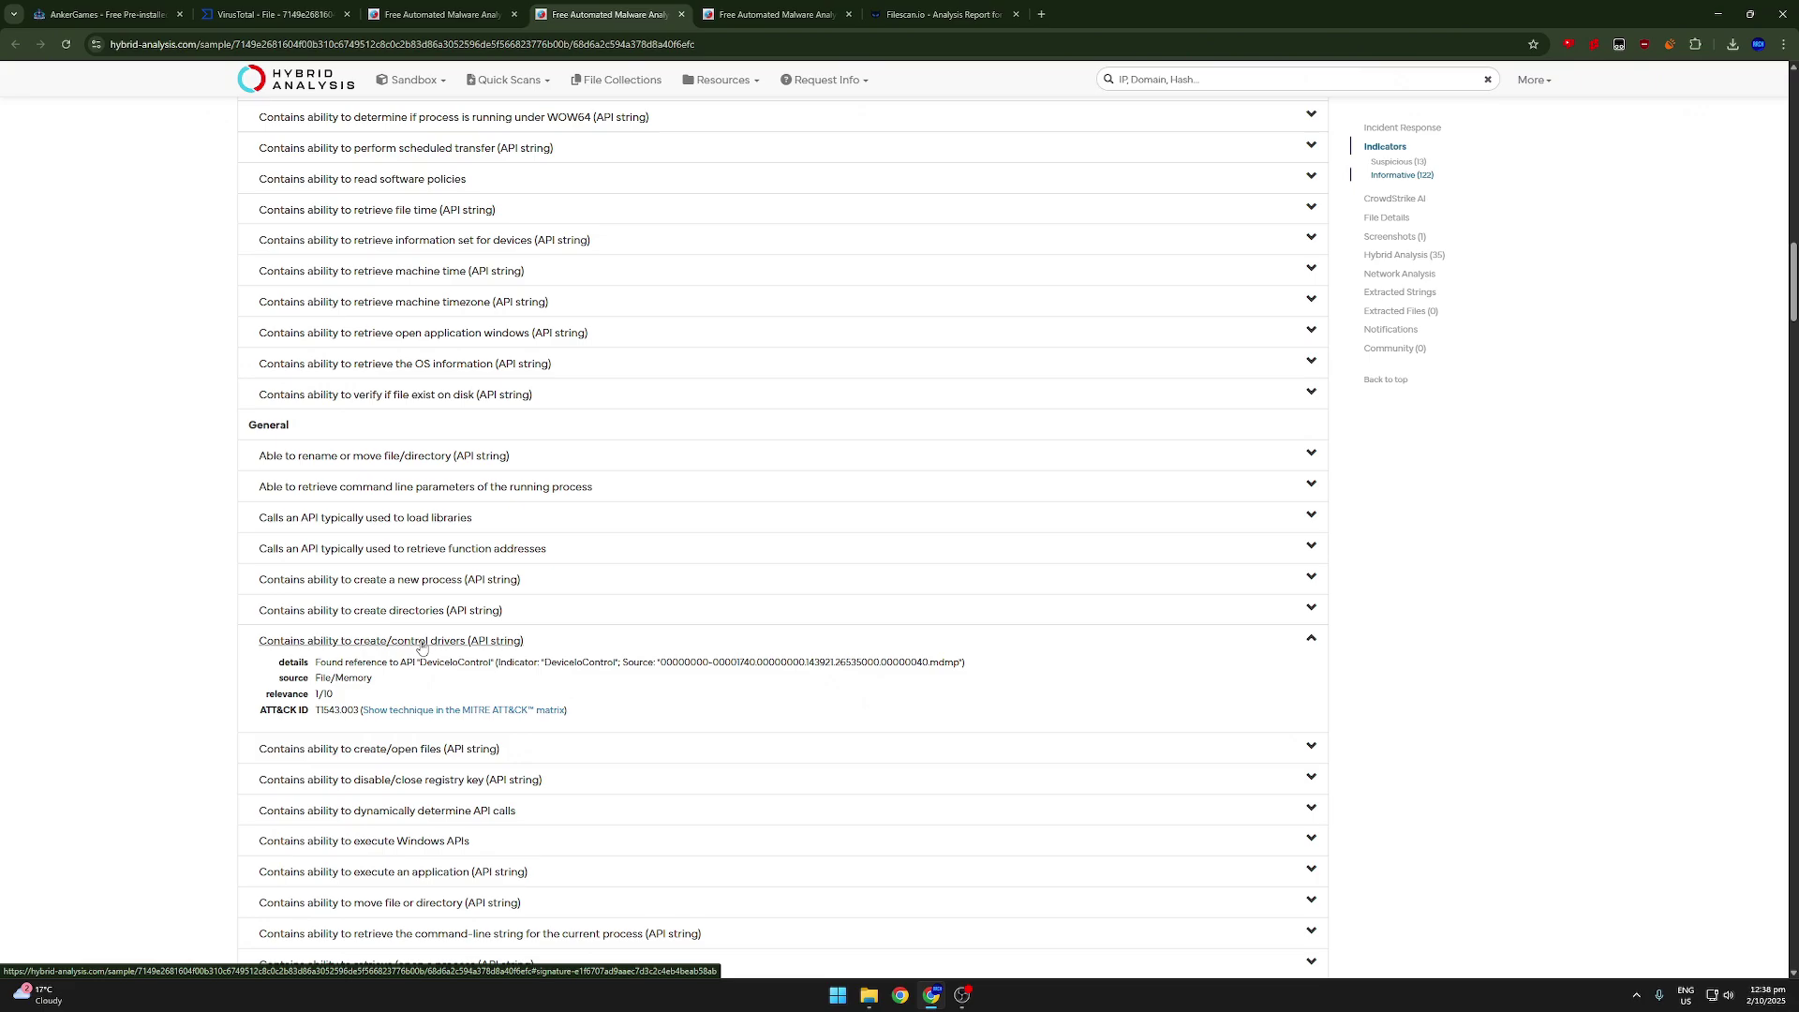
pyautogui.click(423, 645)
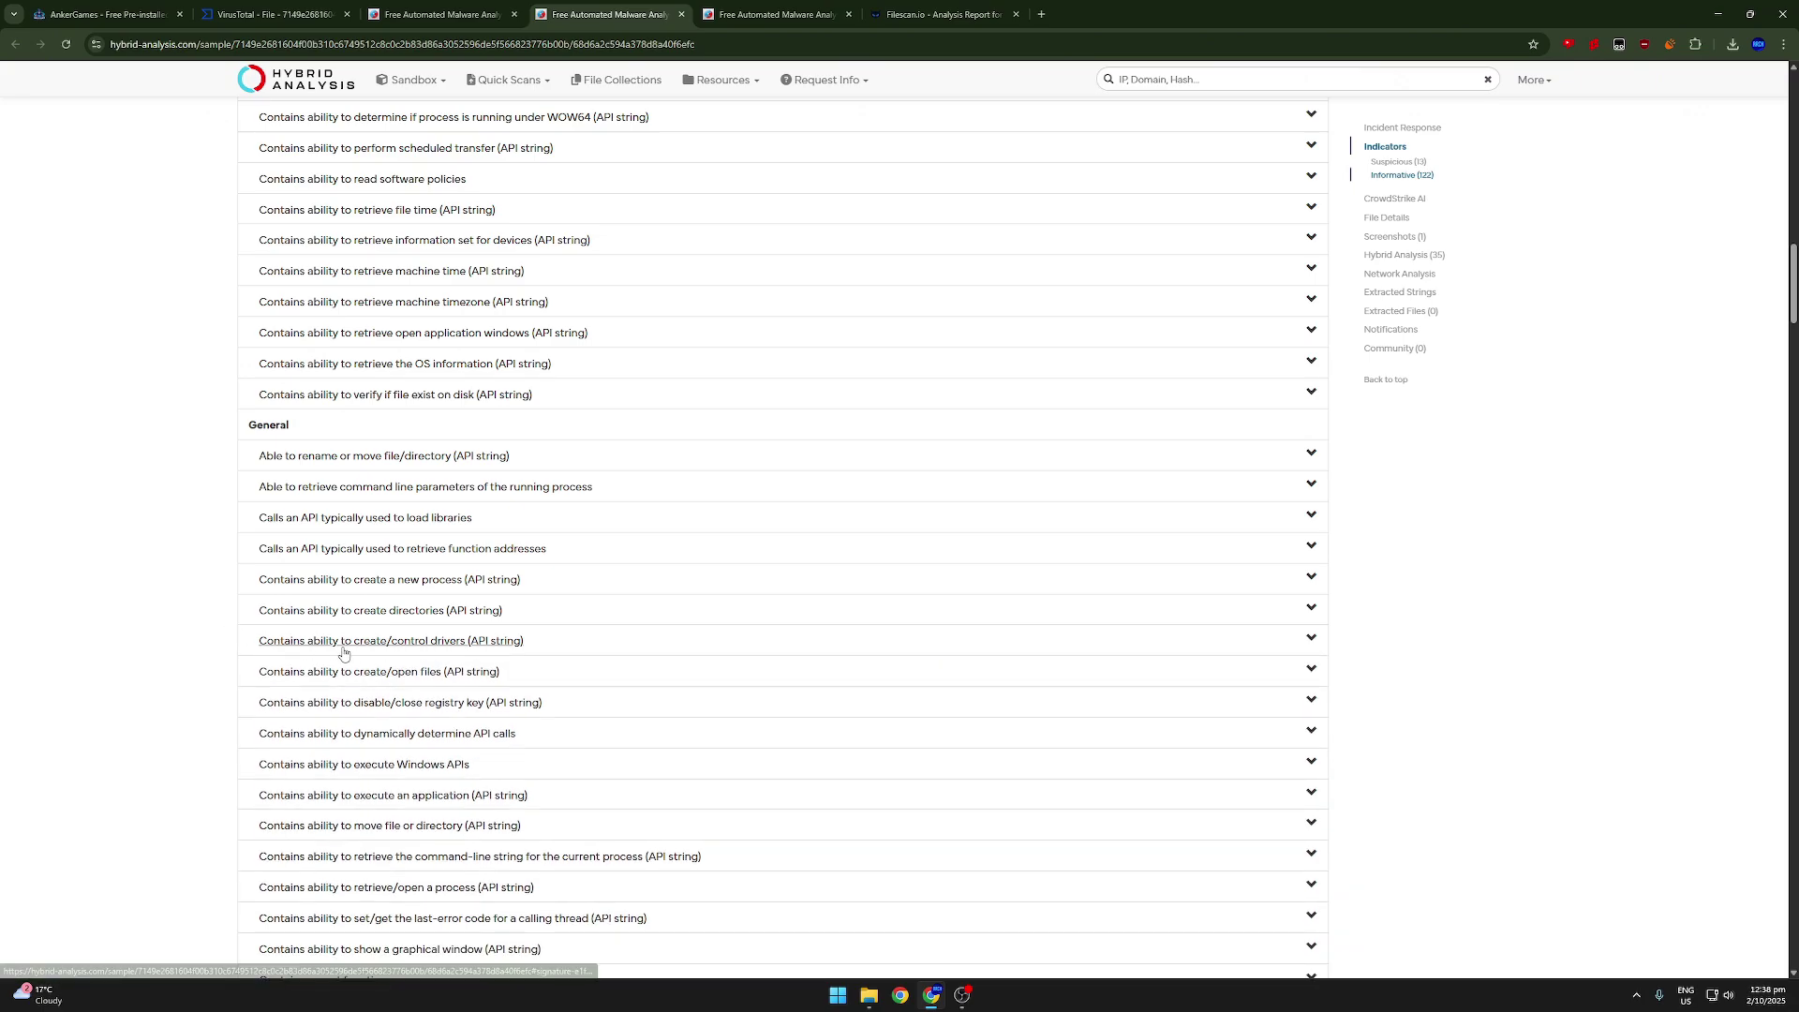
pyautogui.scroll(-3, 345, 644)
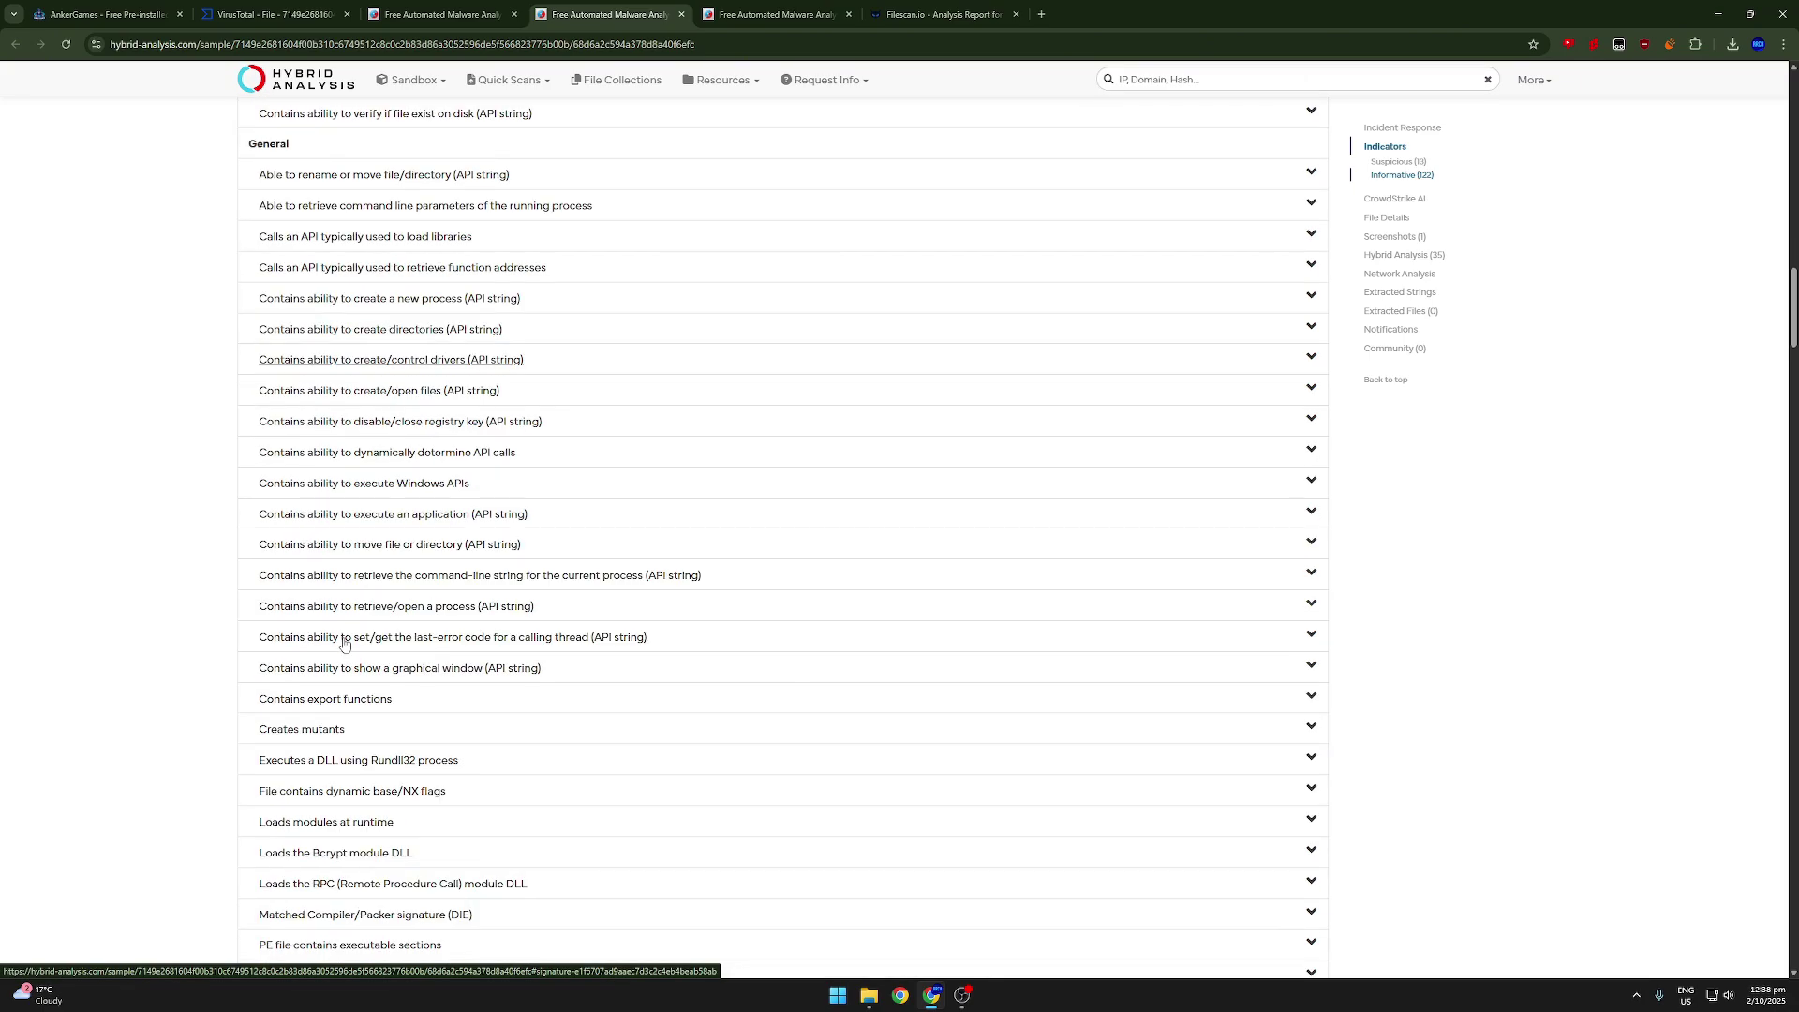
pyautogui.scroll(-5, 345, 645)
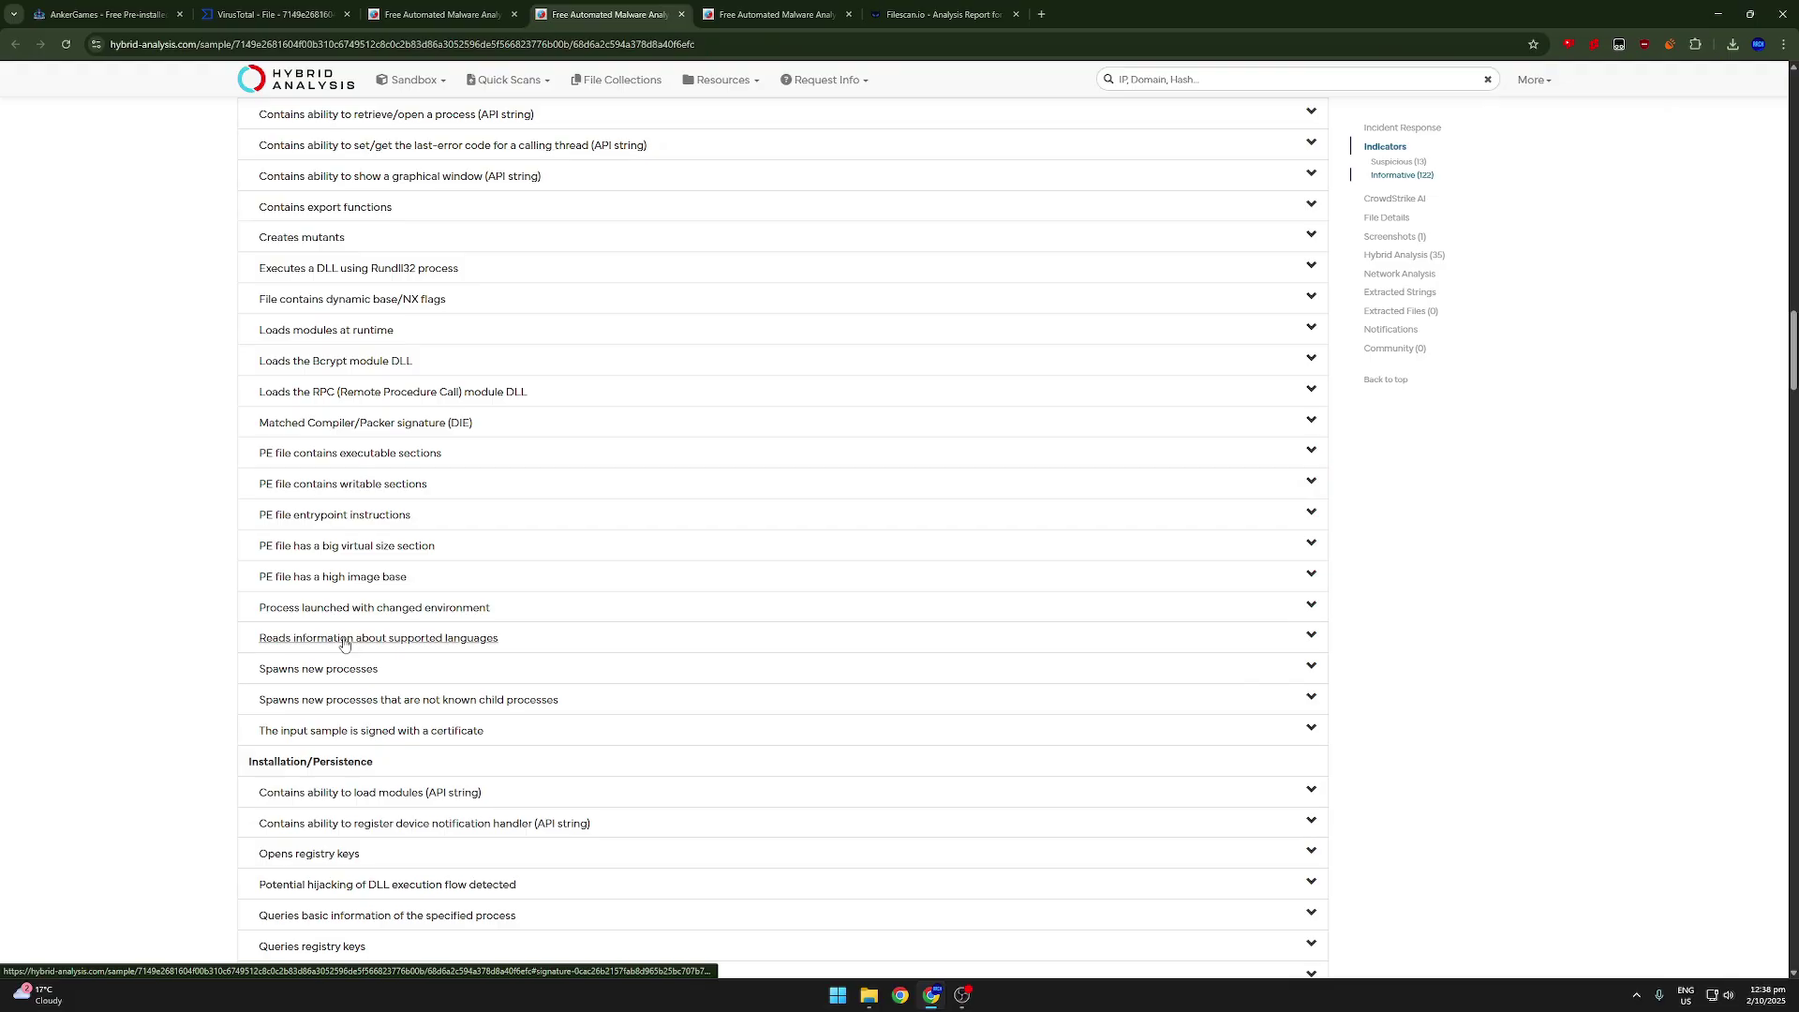
pyautogui.scroll(-5, 514, 551)
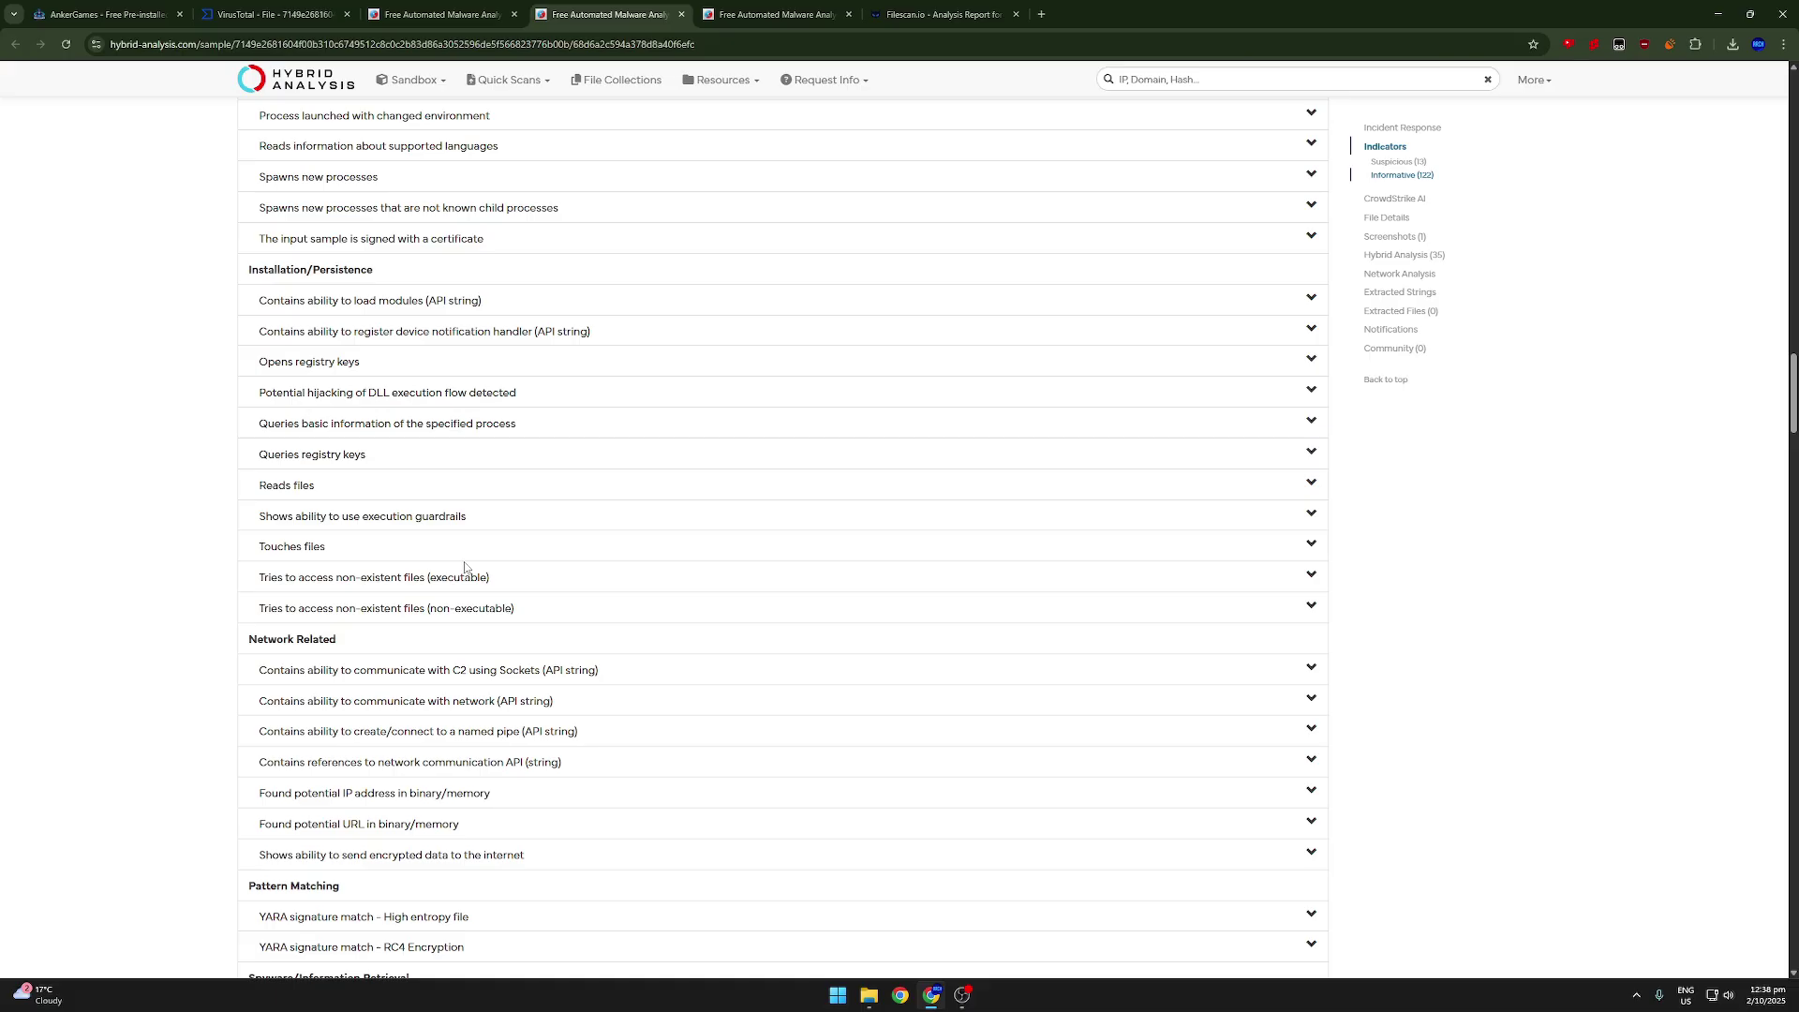
pyautogui.scroll(-10, 465, 568)
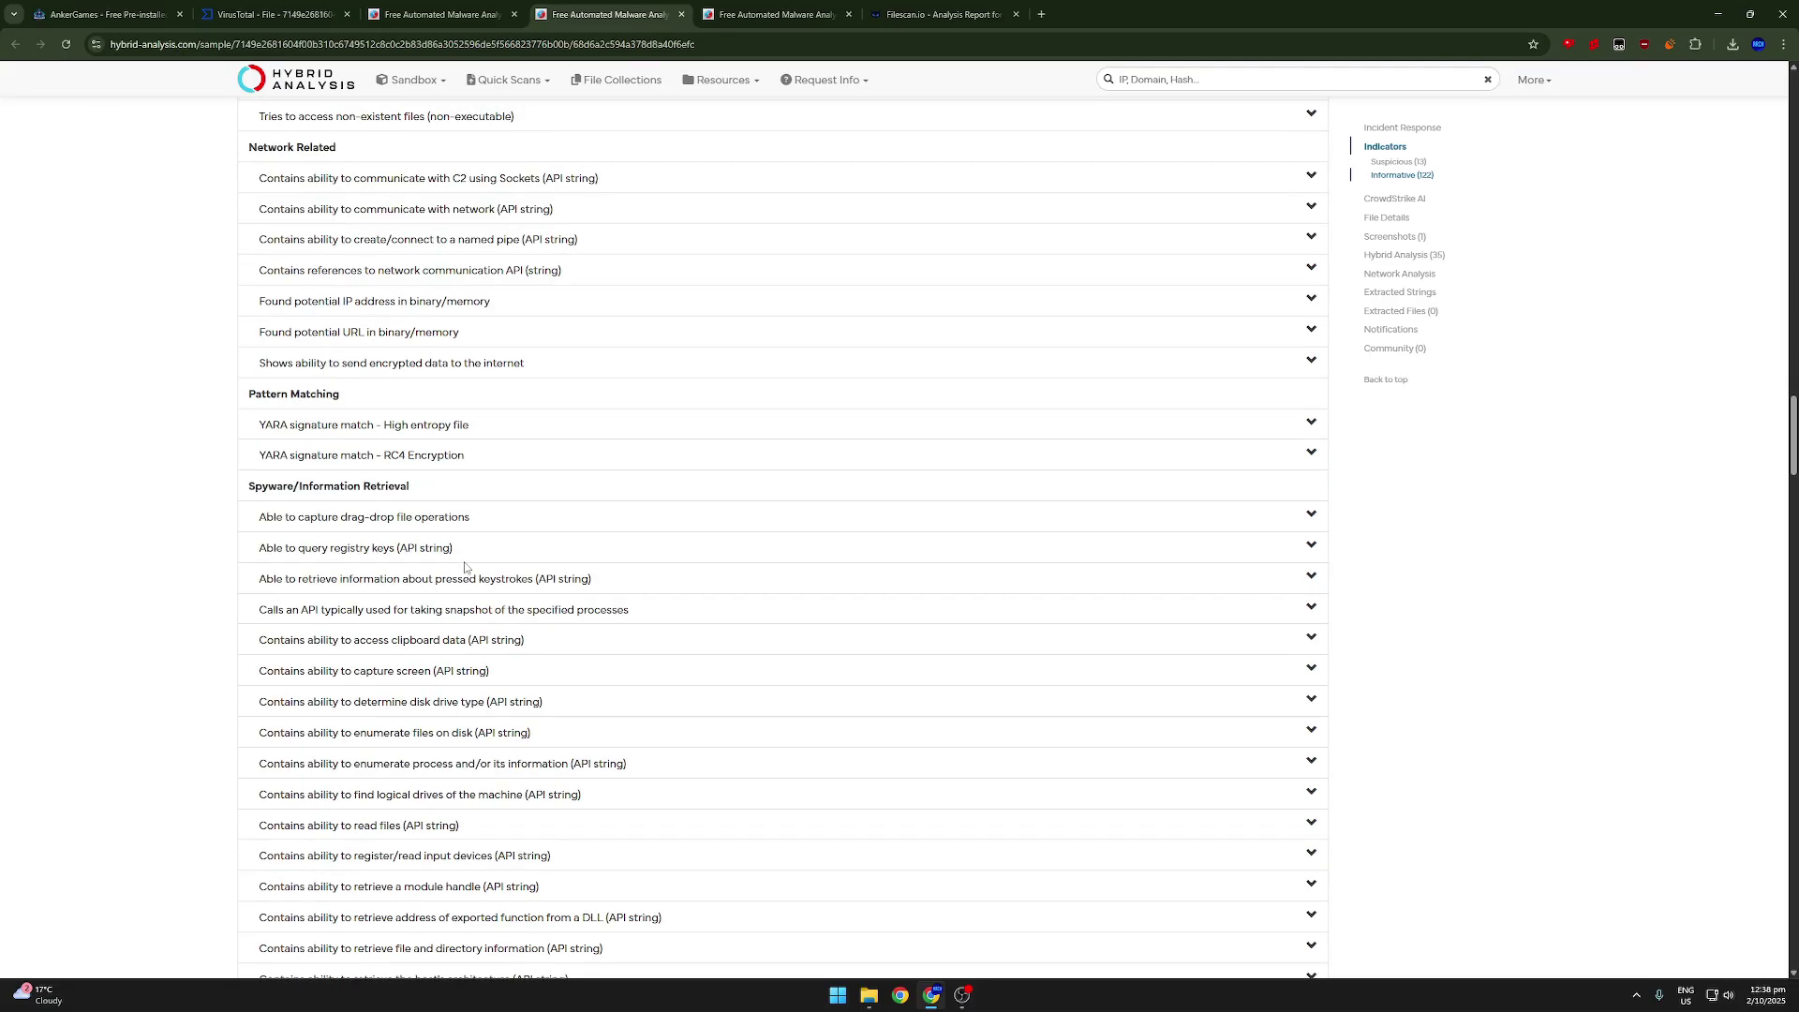
pyautogui.scroll(-2, 465, 568)
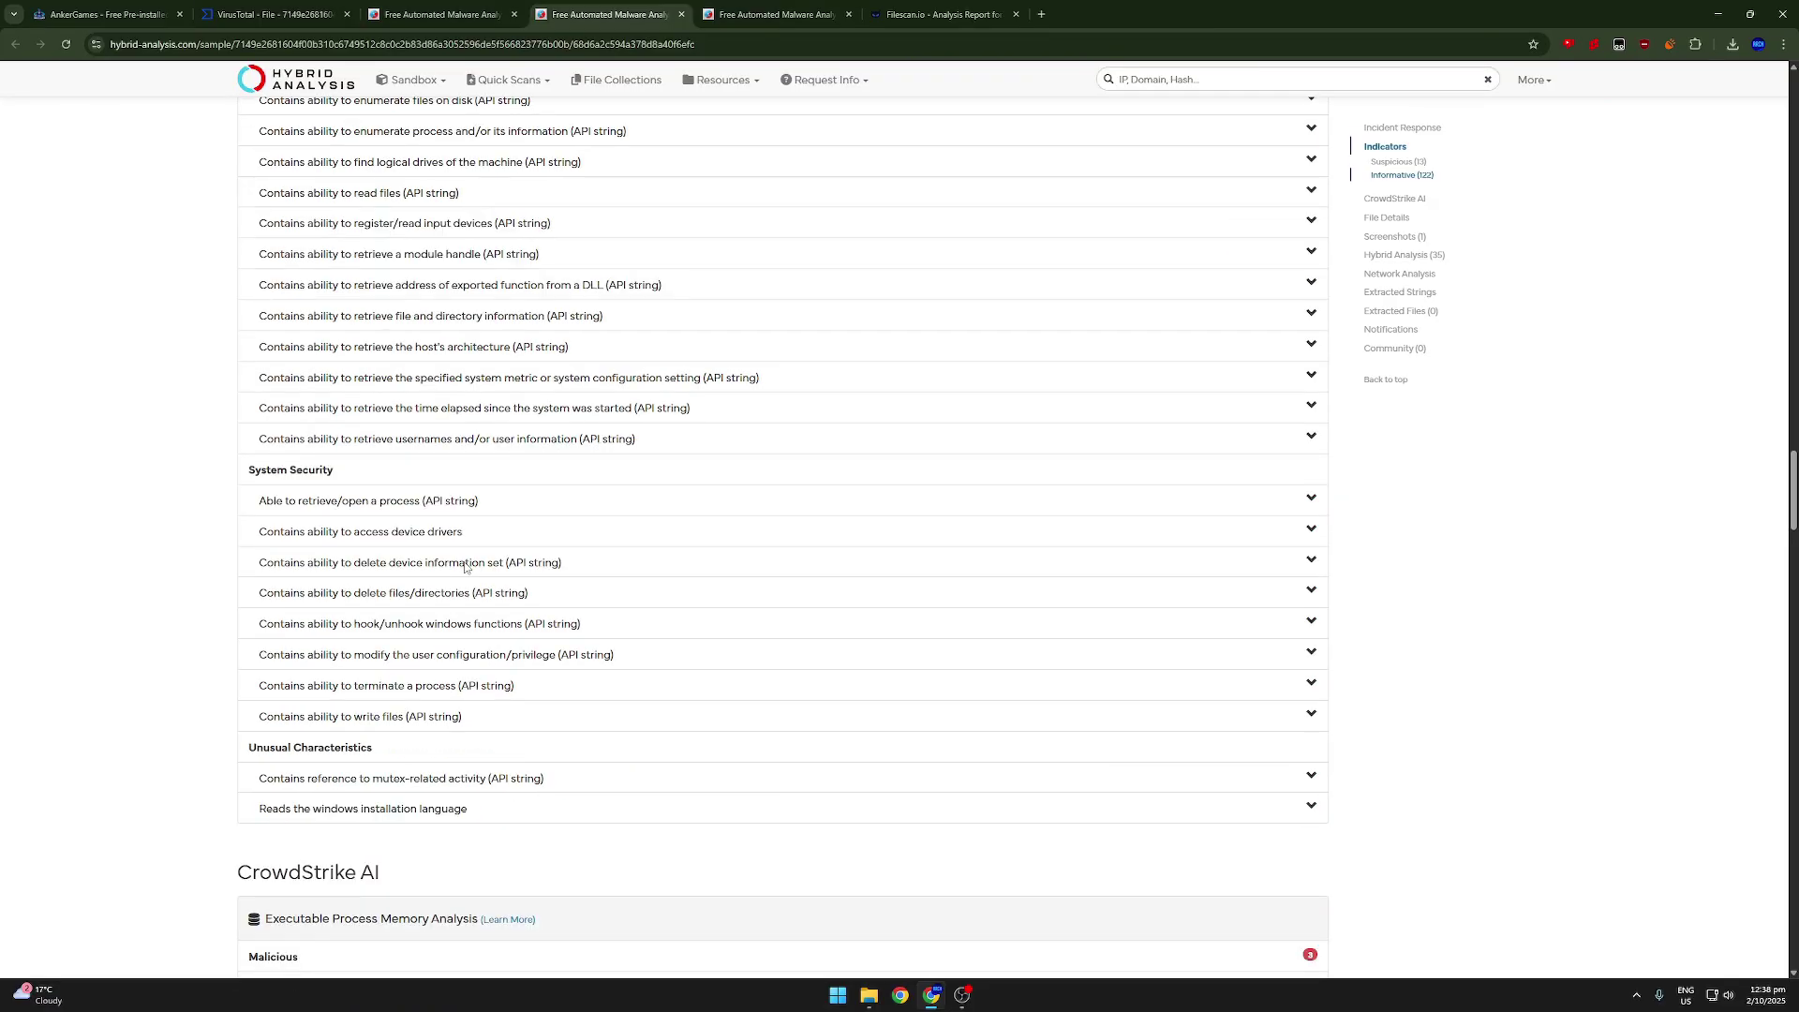
pyautogui.scroll(11, 463, 567)
pyautogui.scroll(9, 463, 568)
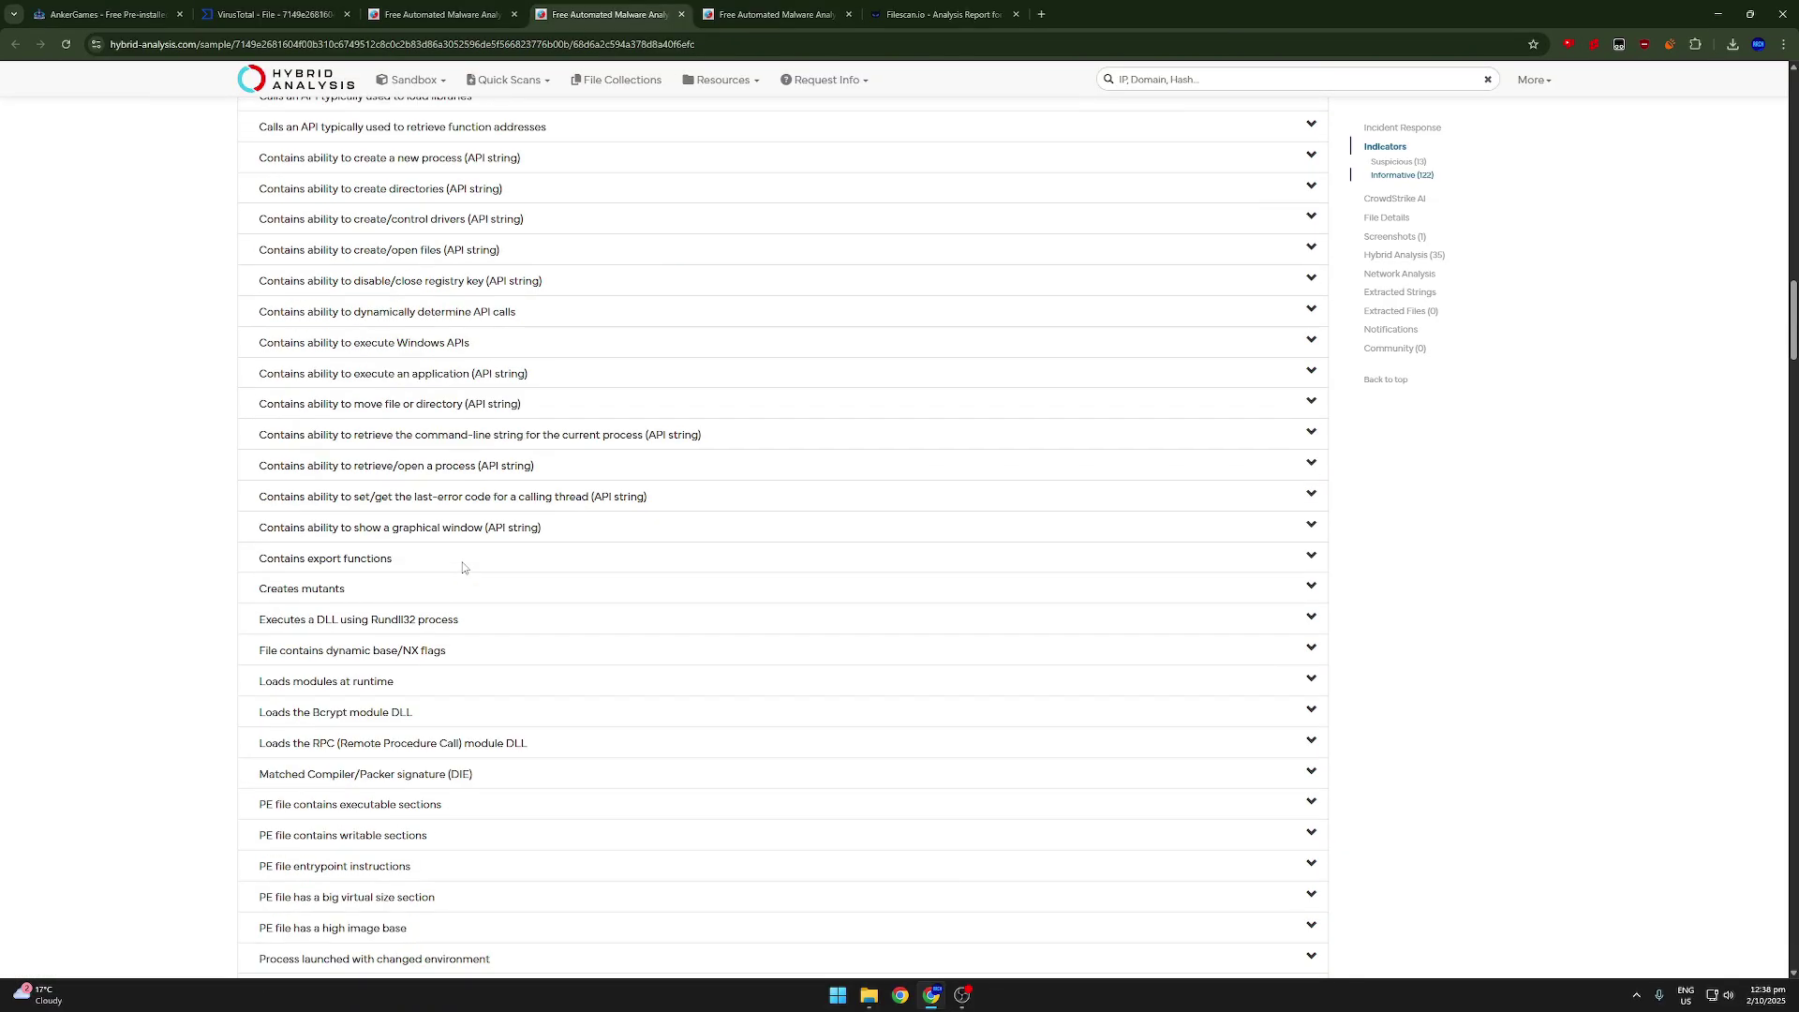
pyautogui.scroll(20, 480, 649)
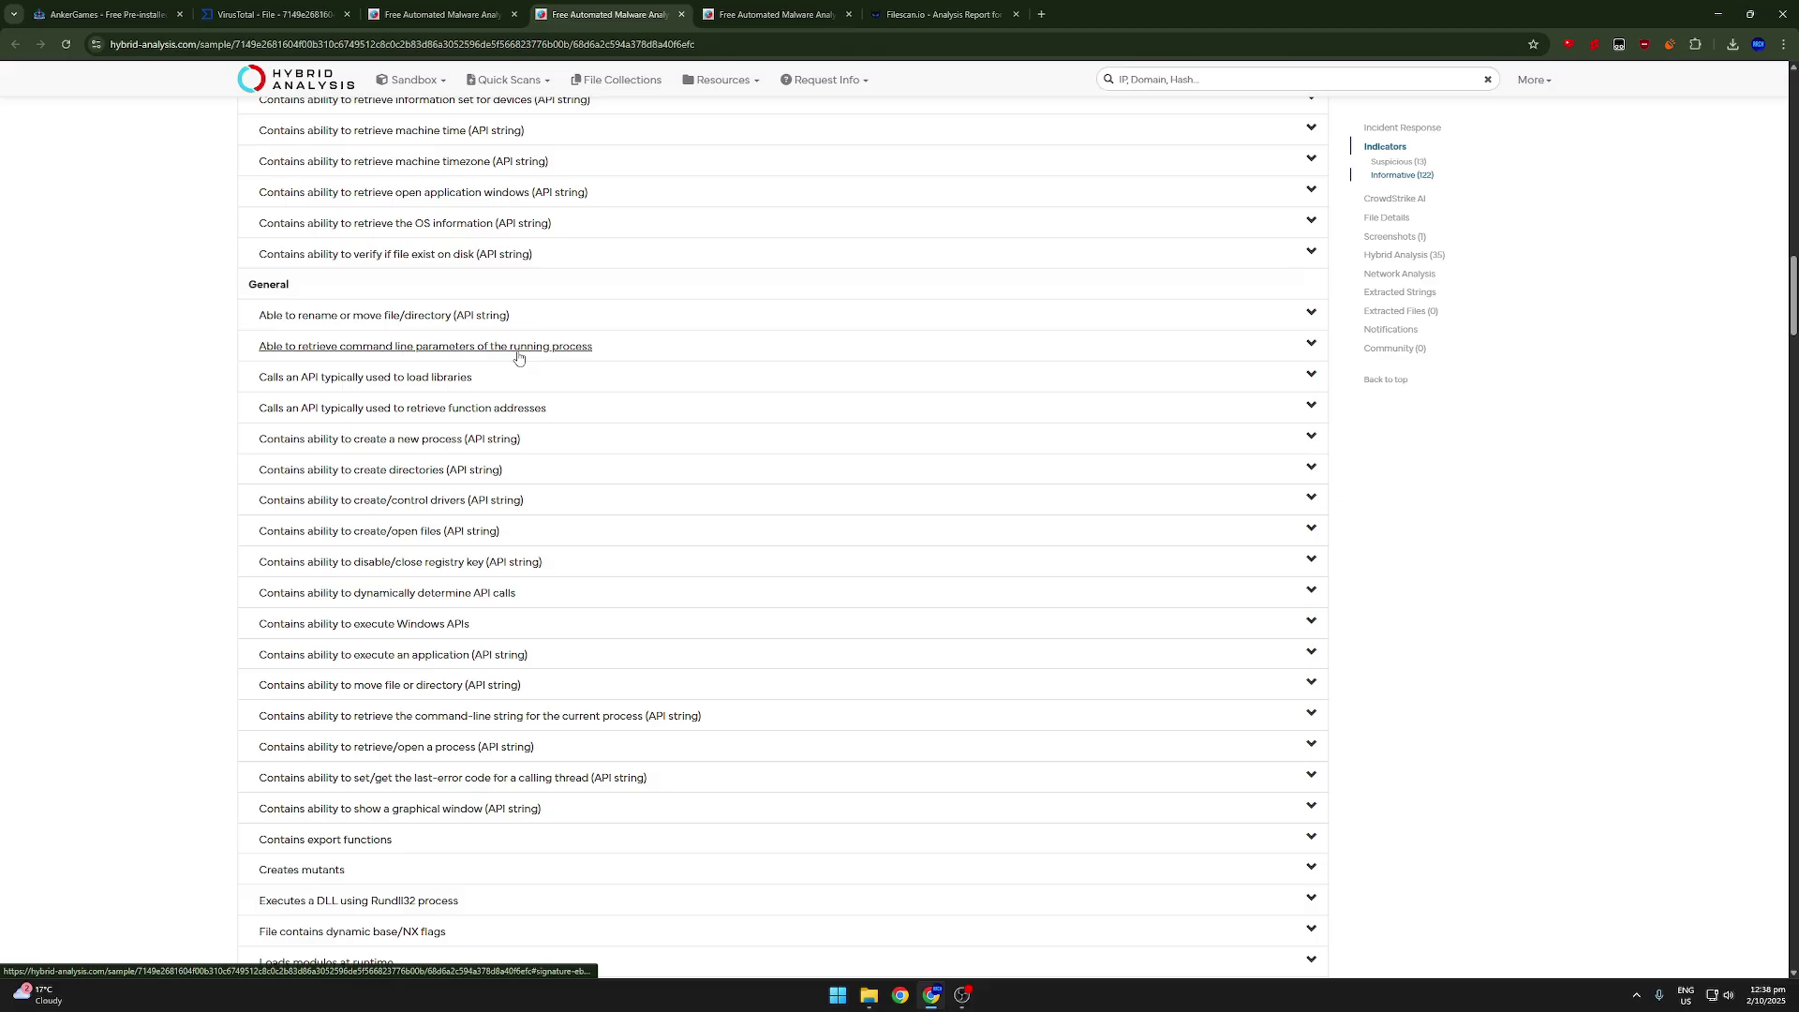
pyautogui.scroll(4, 473, 480)
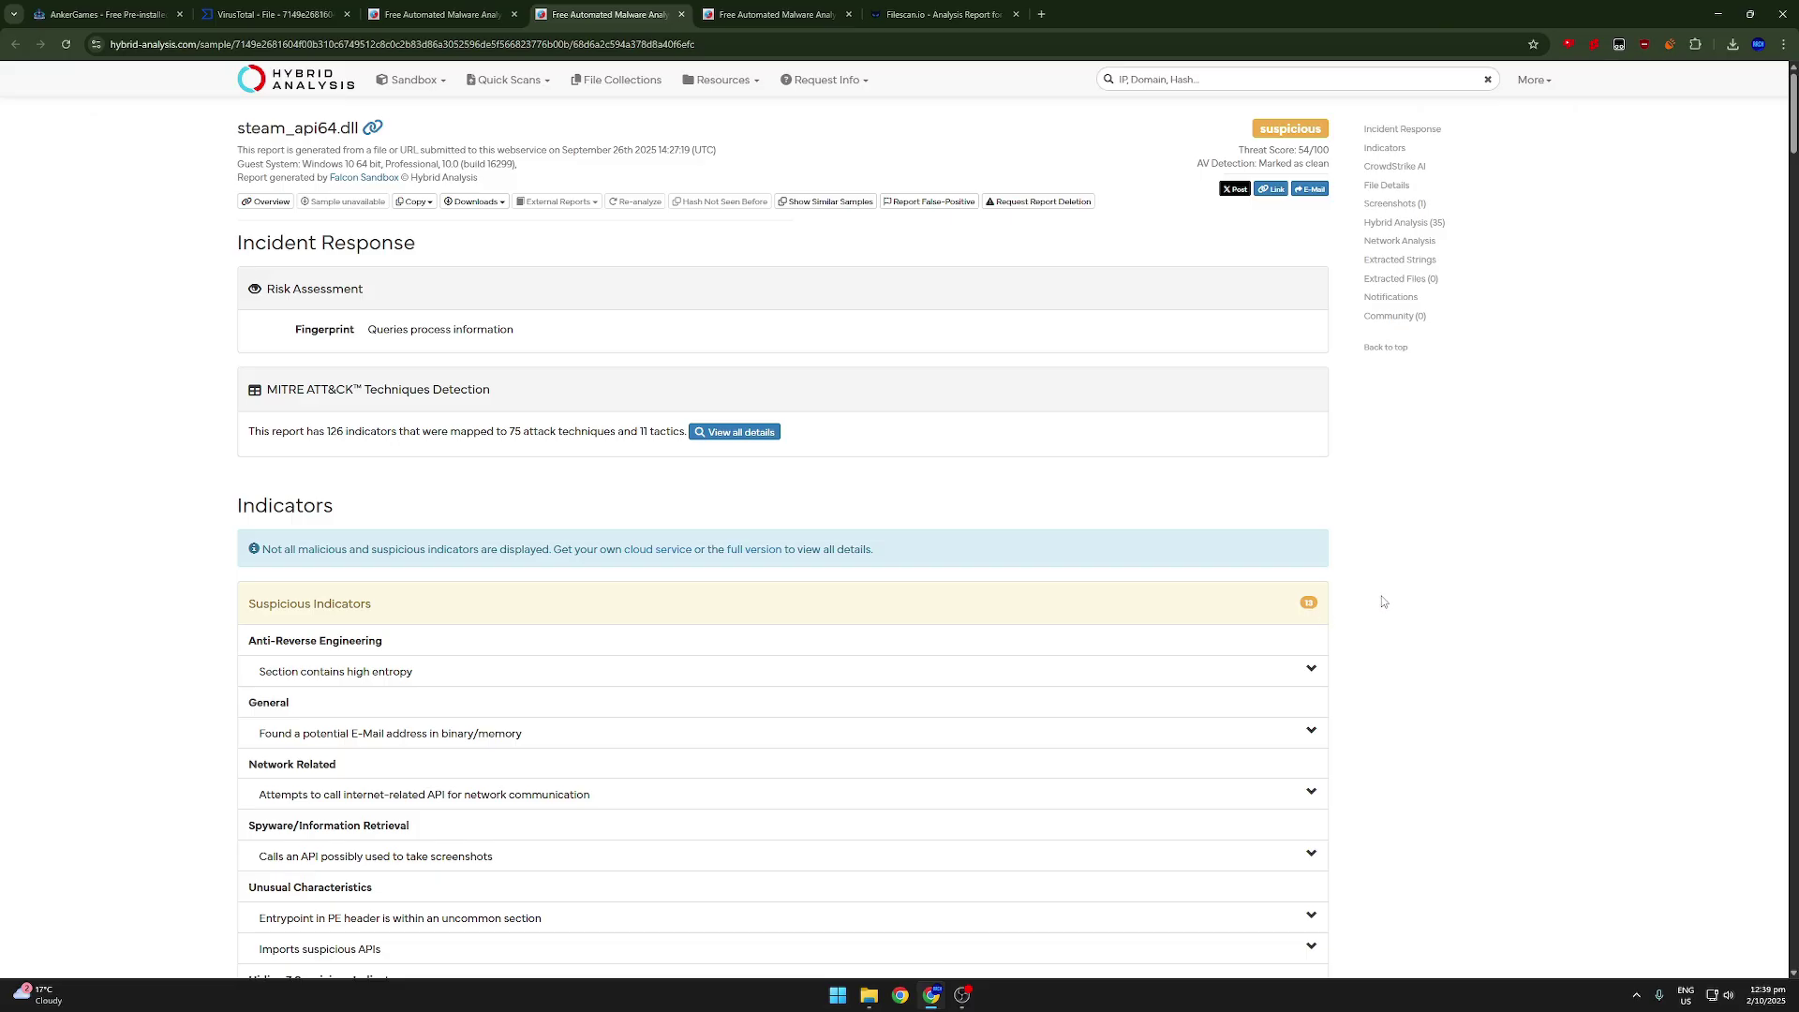
pyautogui.moveTo(1296, 103); pyautogui.dragTo(1336, 166)
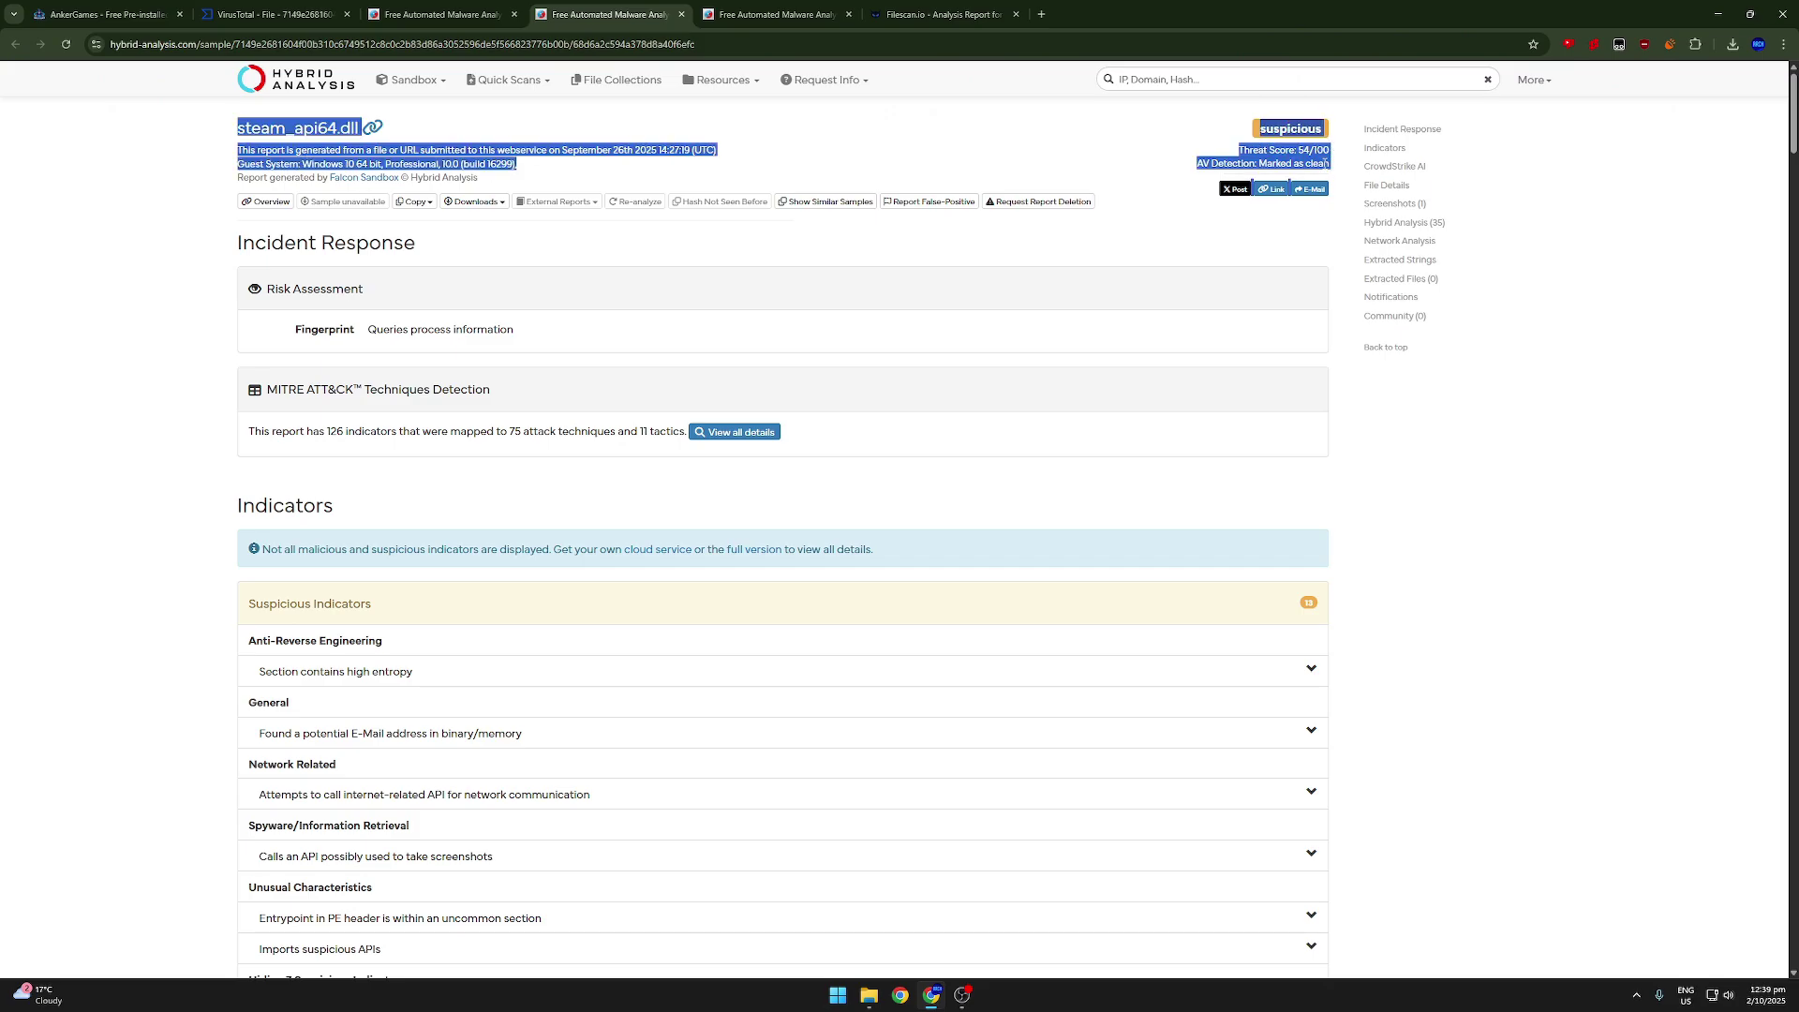
pyautogui.click(1325, 164)
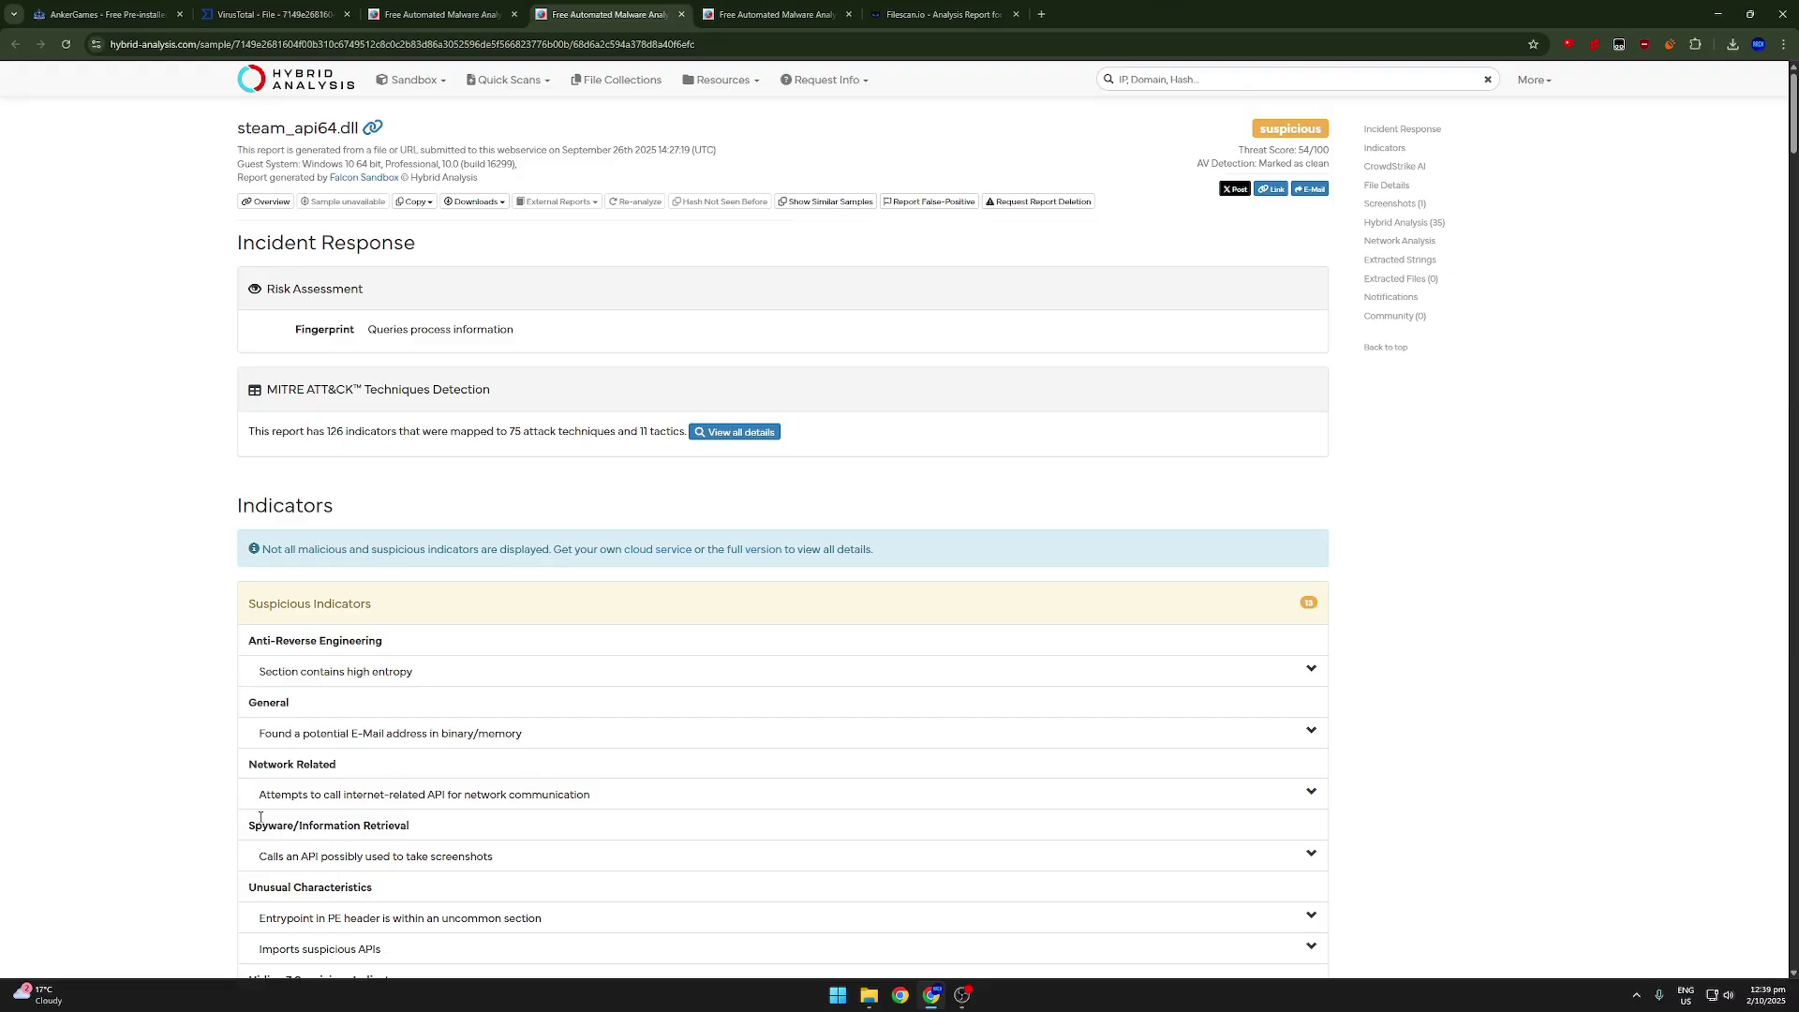
pyautogui.scroll(-2, 253, 828)
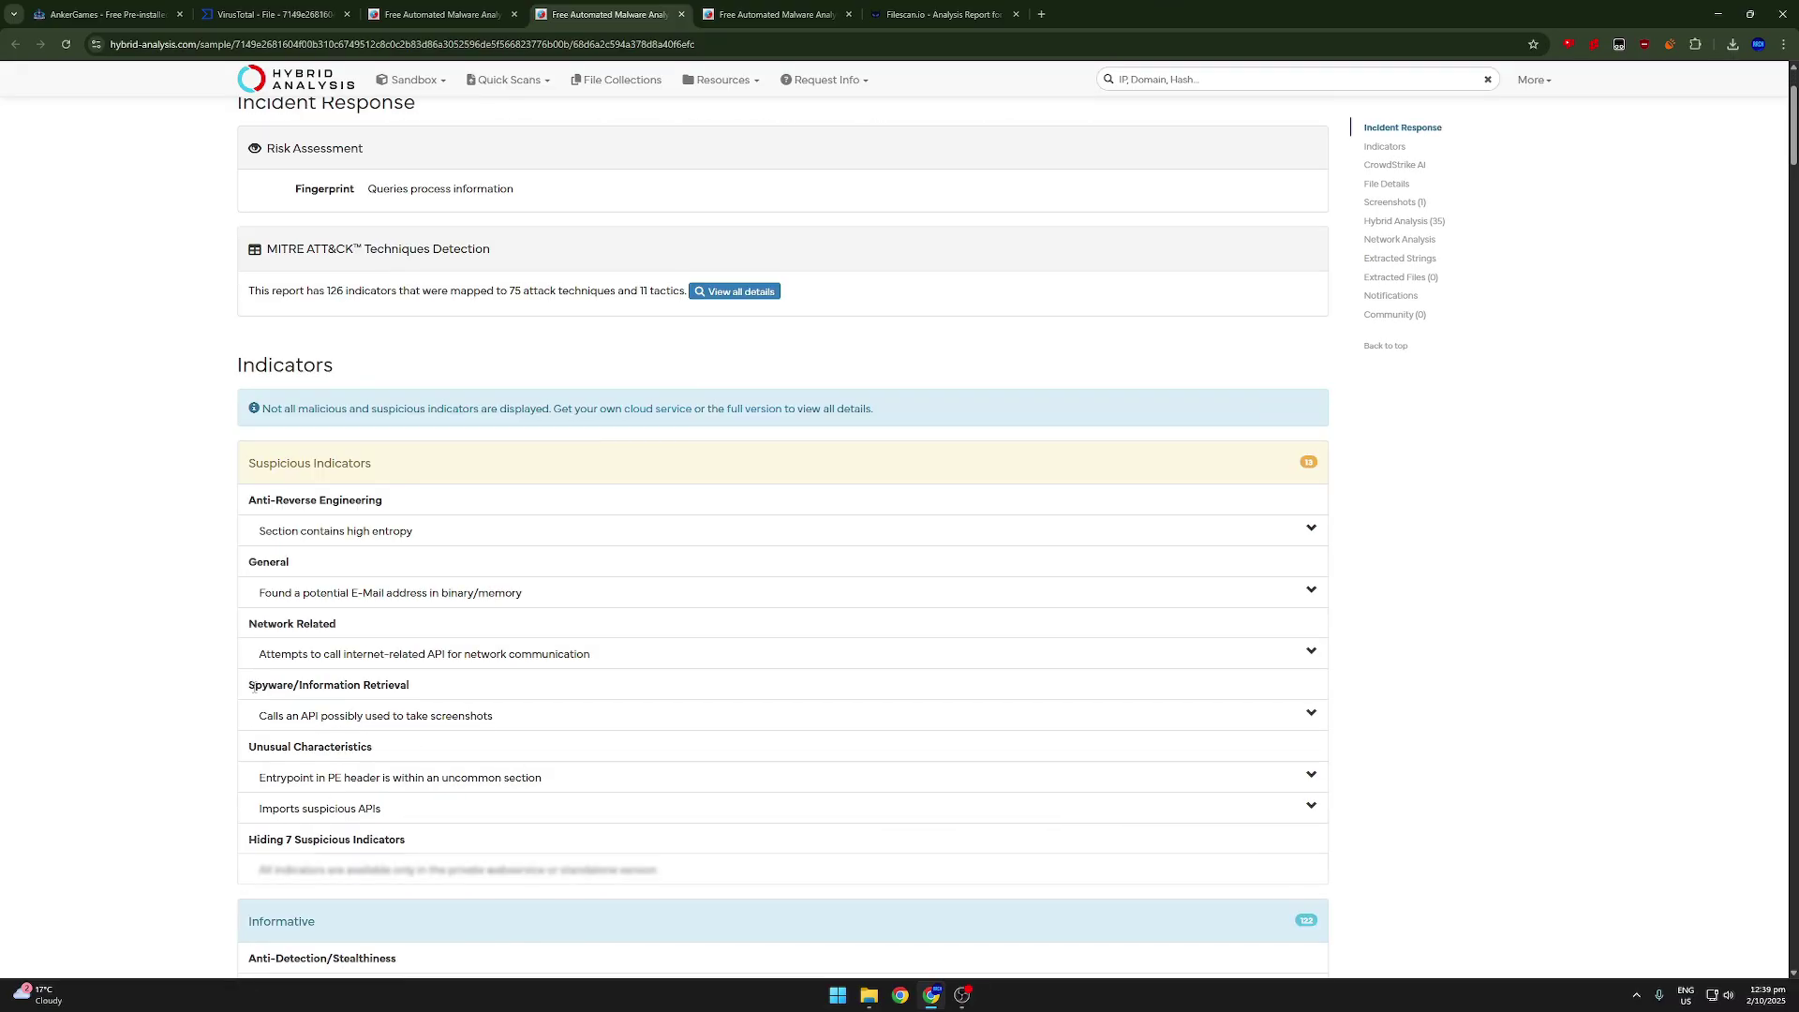
pyautogui.moveTo(252, 685); pyautogui.dragTo(419, 685)
pyautogui.click(371, 709)
pyautogui.click(374, 716)
pyautogui.click(375, 716)
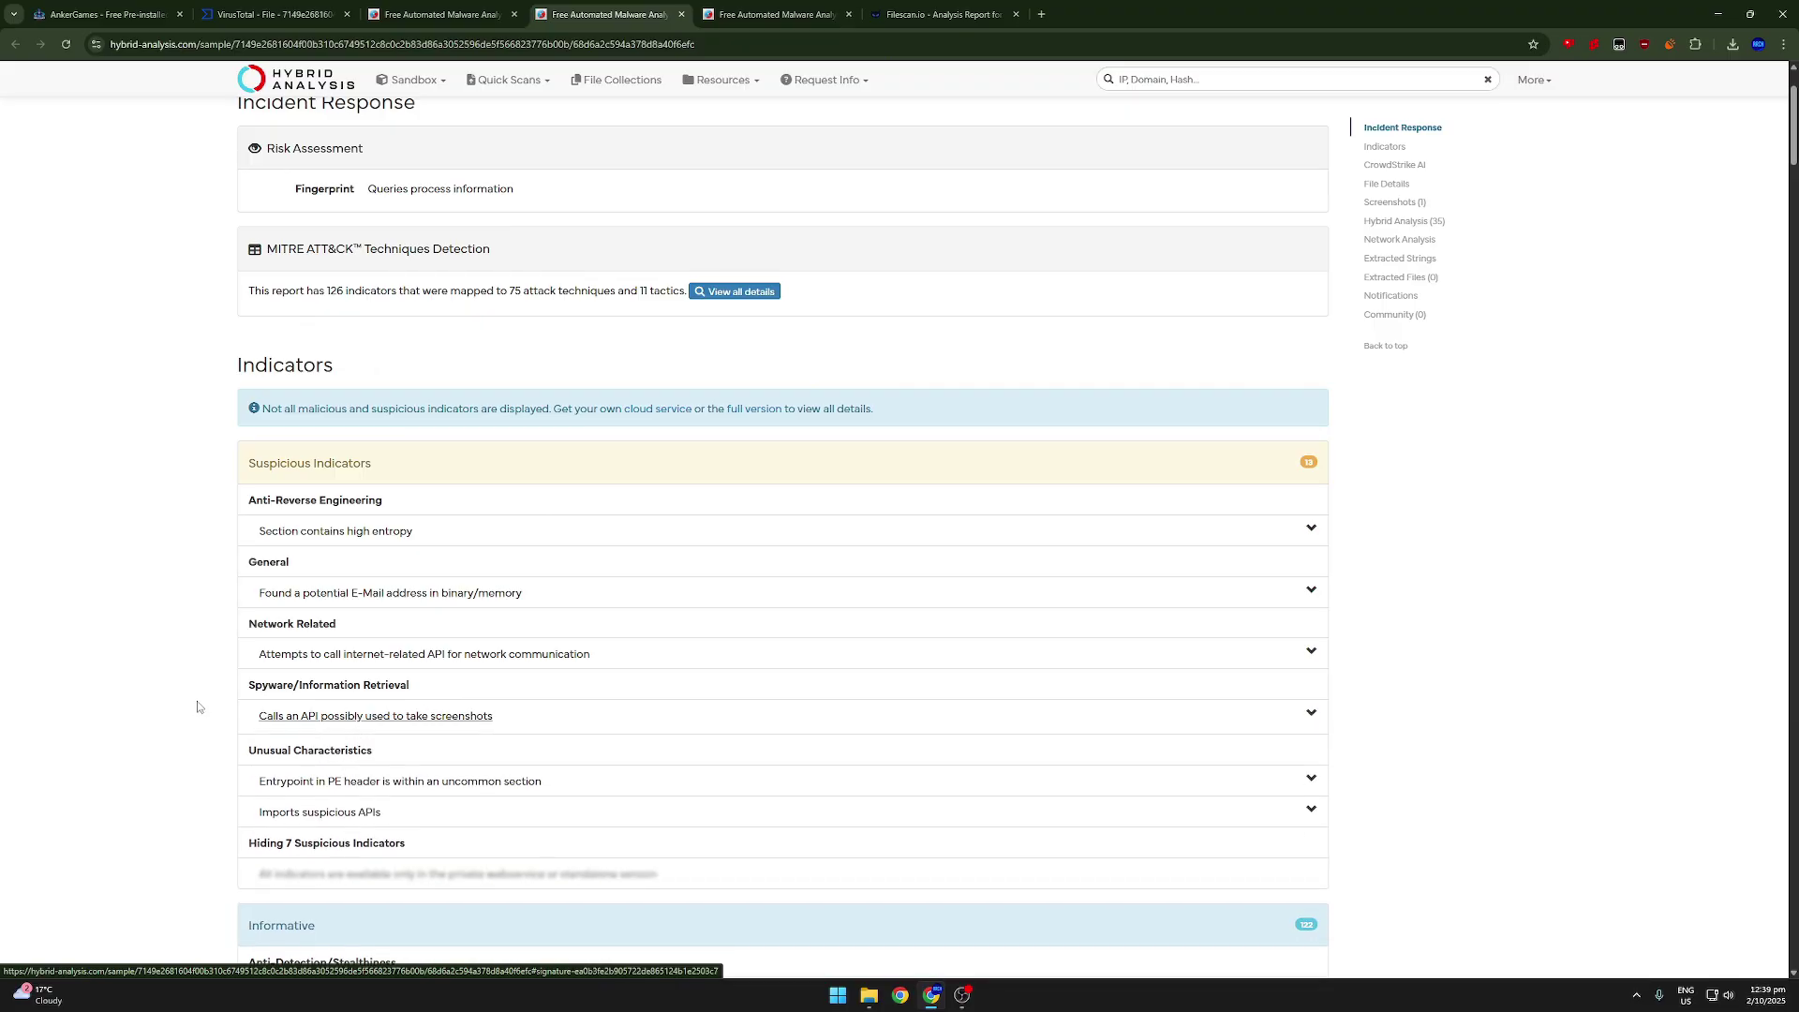